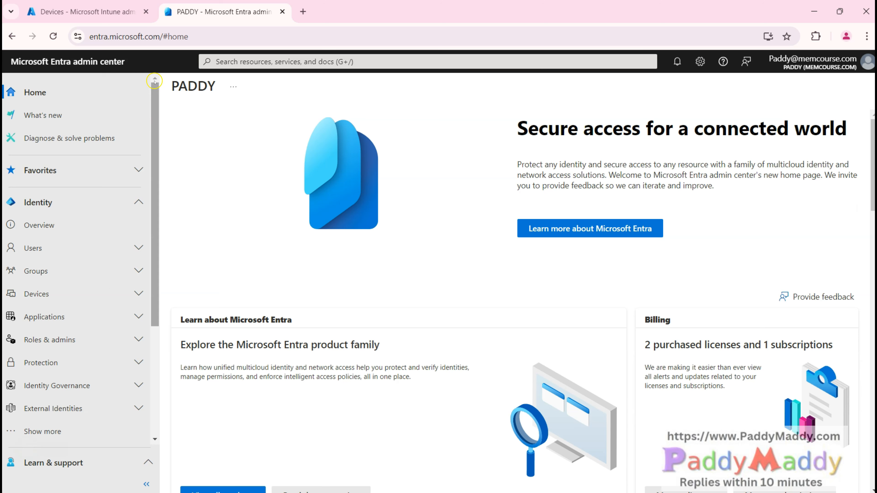
Step: Show the Entra all-users list at 125% zoom with New user options, then return to Intune
{"action": "left_click", "coordinate": [129, 247]}
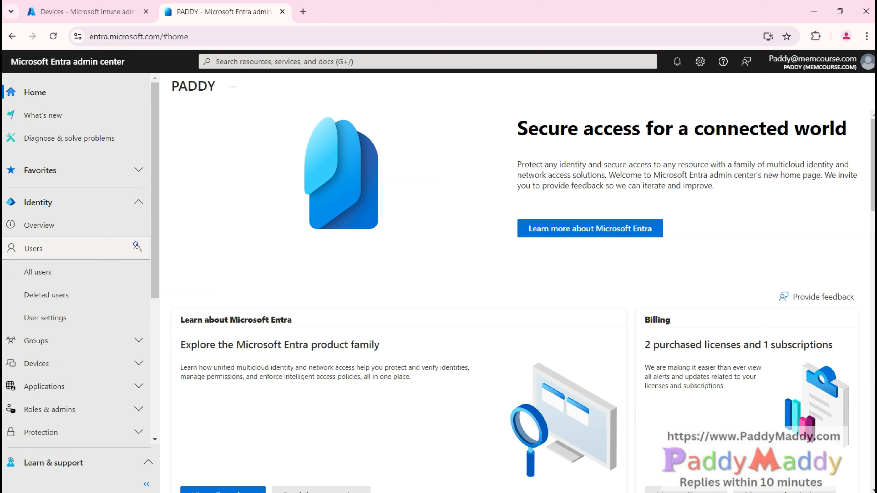
{"action": "left_click", "coordinate": [44, 272]}
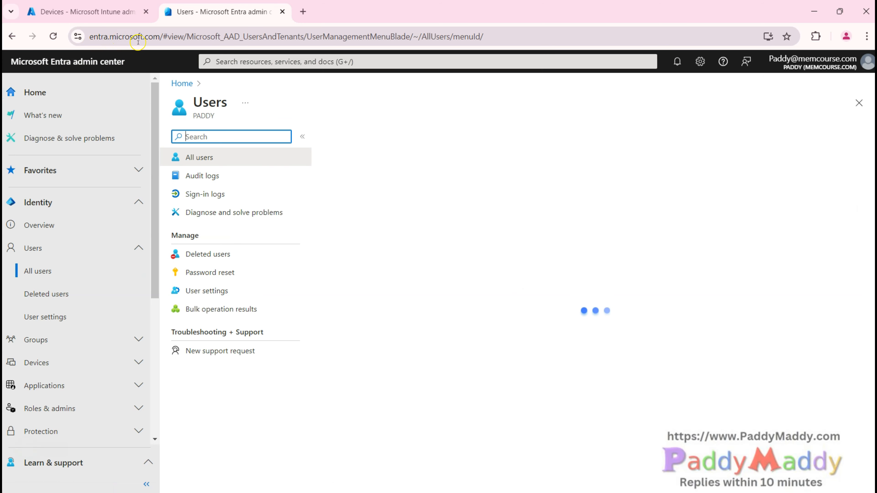
{"action": "key", "text": "ctrl+plus"}
{"action": "key", "text": "ctrl+plus"}
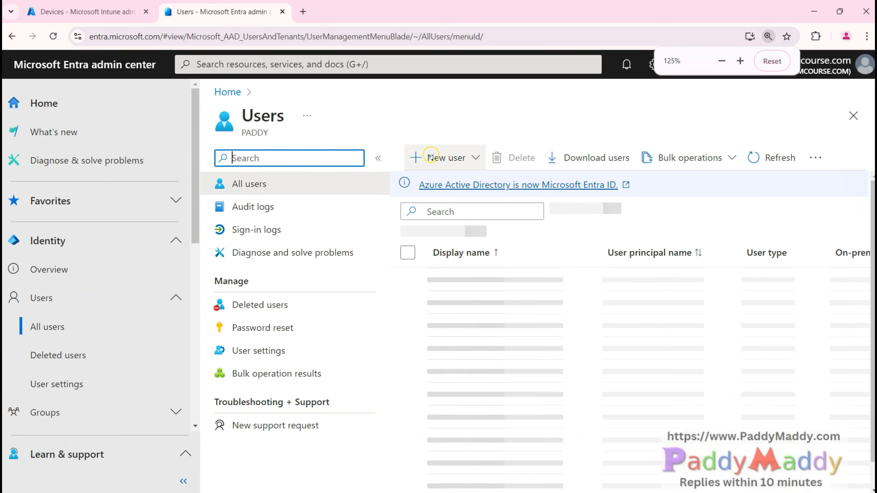
{"action": "left_click", "coordinate": [476, 157]}
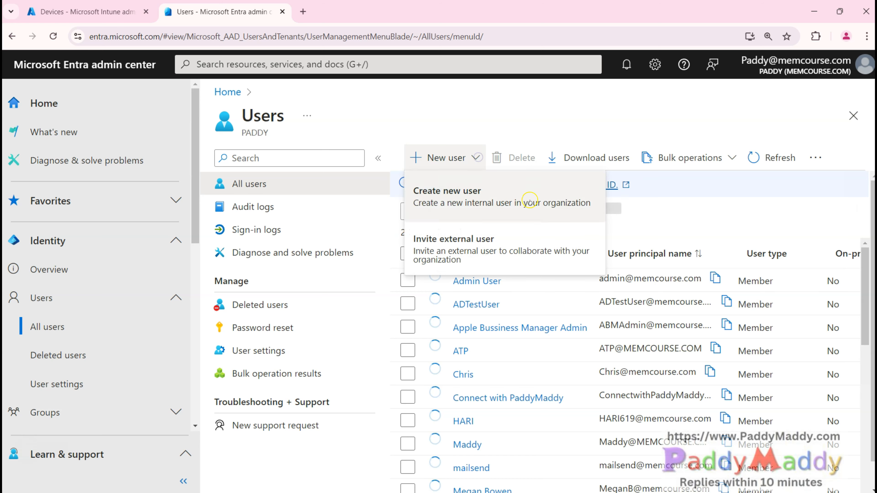
{"action": "left_click", "coordinate": [82, 11]}
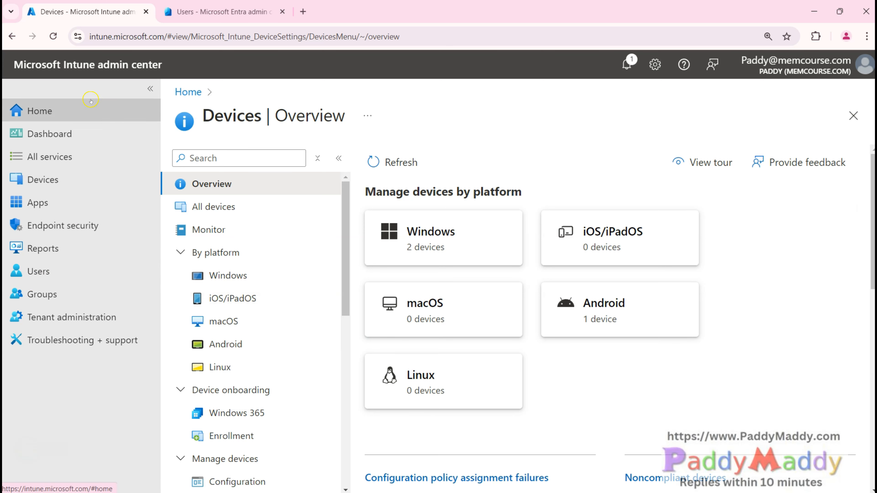
Step: Go to the Intune users list and choose to create a new internal user from New user
{"action": "left_click", "coordinate": [161, 36]}
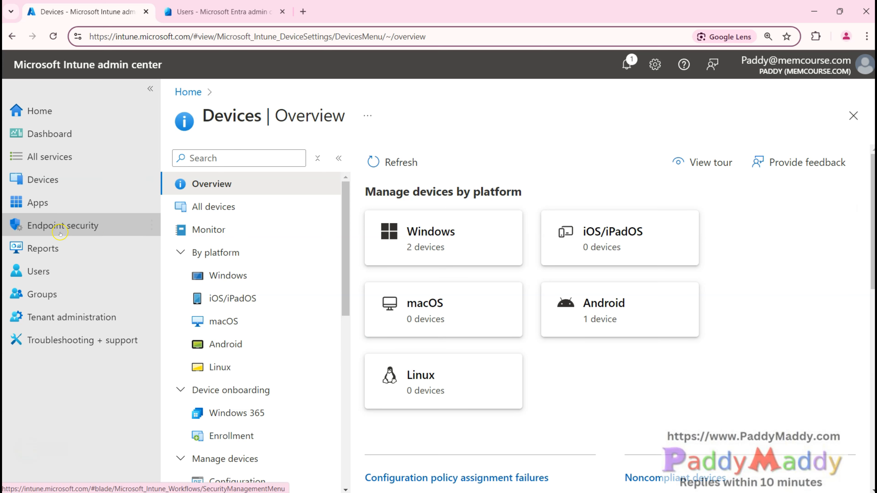
{"action": "left_click", "coordinate": [74, 270]}
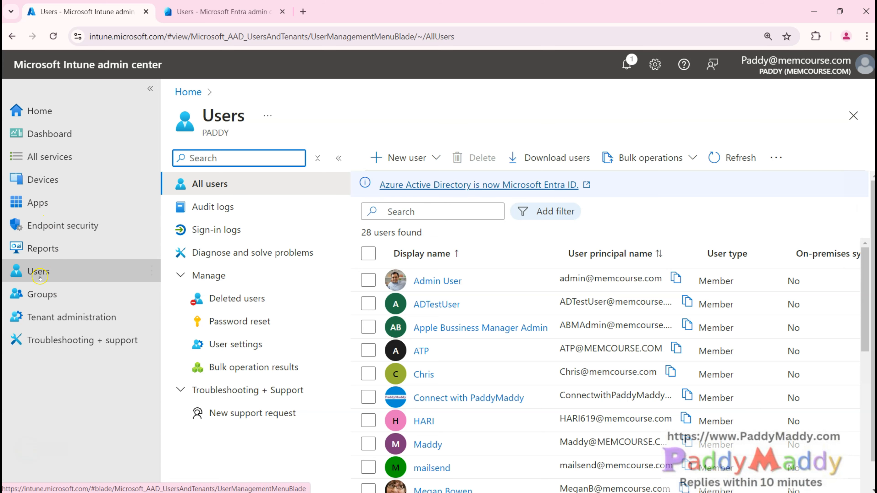
{"action": "left_click", "coordinate": [53, 295]}
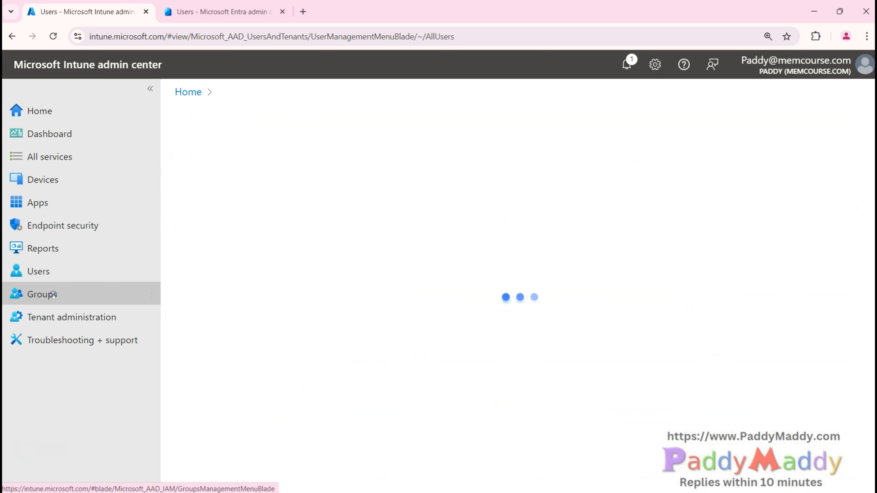
{"action": "left_click", "coordinate": [49, 275]}
{"action": "left_click", "coordinate": [405, 157]}
{"action": "left_click", "coordinate": [408, 199]}
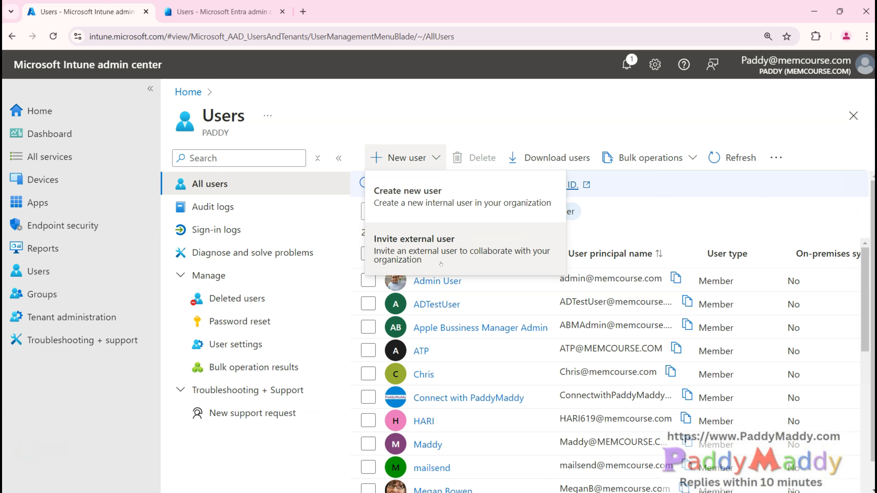
{"action": "left_click", "coordinate": [445, 248]}
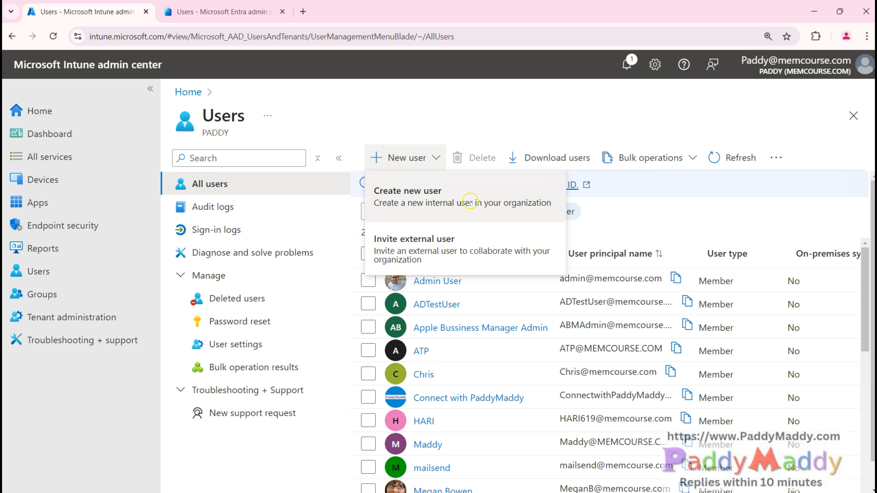
{"action": "left_click", "coordinate": [429, 204]}
Step: Enter the new user's first name as the user principal name
{"action": "left_click", "coordinate": [336, 273]}
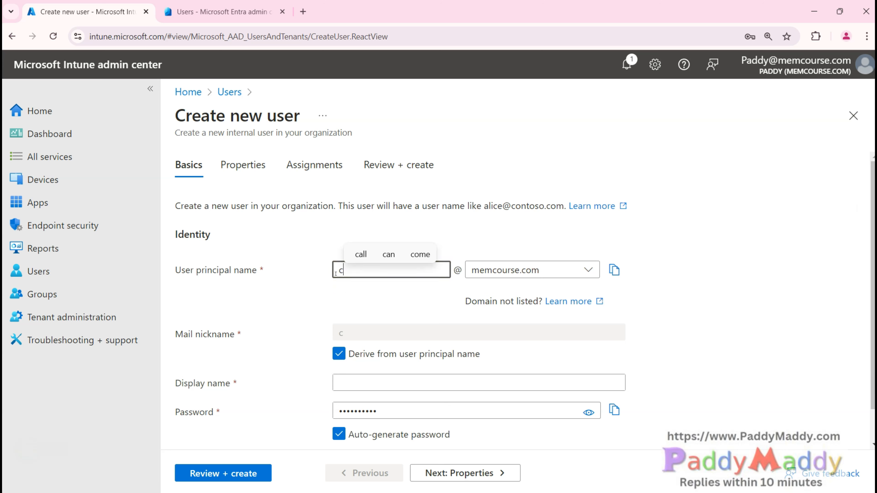
{"action": "type", "text": "Dan"}
{"action": "left_click", "coordinate": [273, 322]}
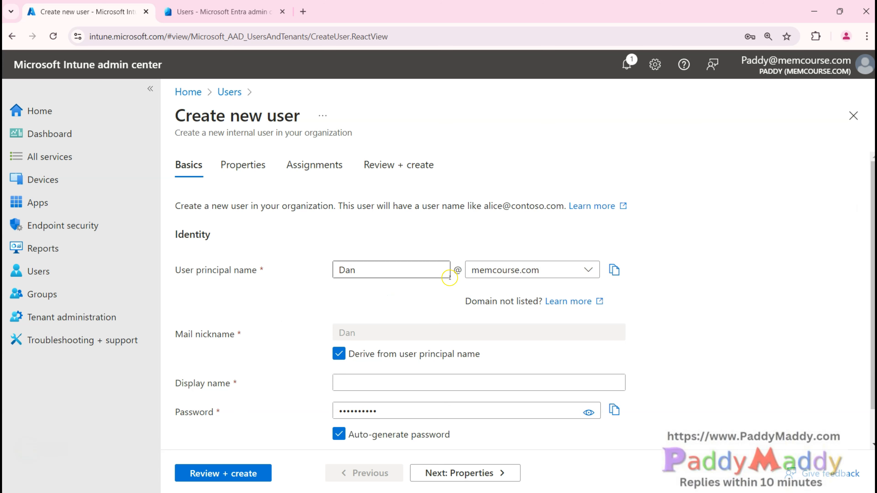
{"action": "left_click_drag", "start_coordinate": [454, 270], "coordinate": [464, 269]}
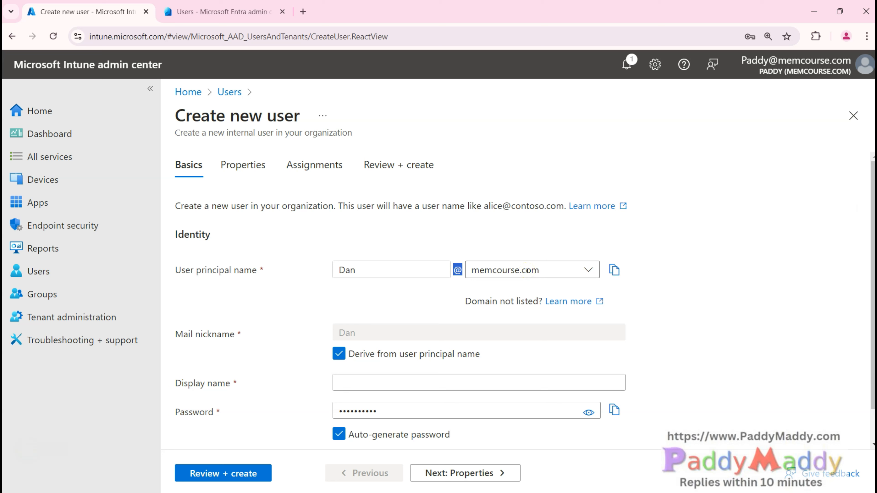
{"action": "left_click", "coordinate": [457, 294]}
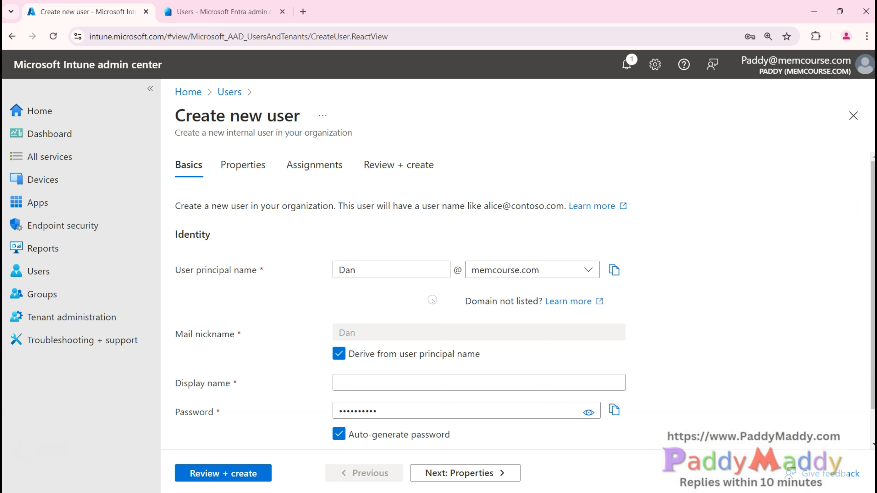
{"action": "left_click", "coordinate": [542, 272]}
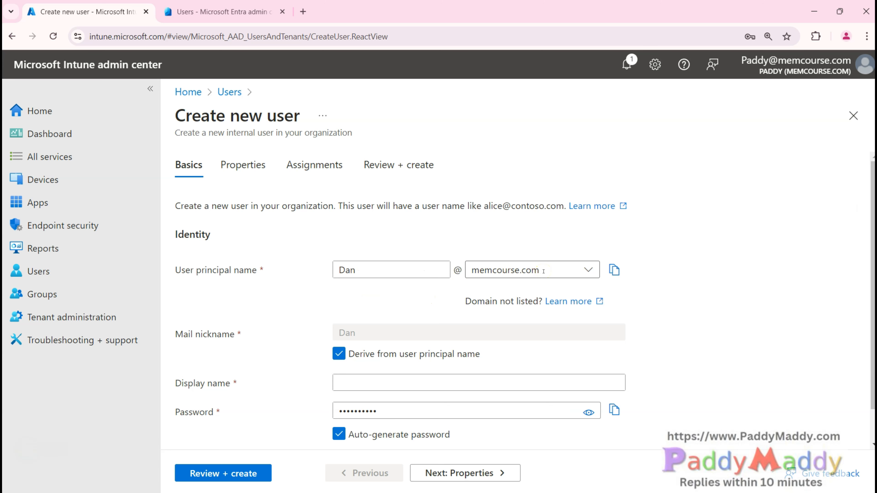
{"action": "left_click_drag", "start_coordinate": [459, 273], "coordinate": [452, 273]}
{"action": "left_click", "coordinate": [478, 288]}
Step: Compare the available domains and set the principal name's domain to memcourse.com
{"action": "left_click", "coordinate": [538, 275]}
{"action": "left_click", "coordinate": [518, 344]}
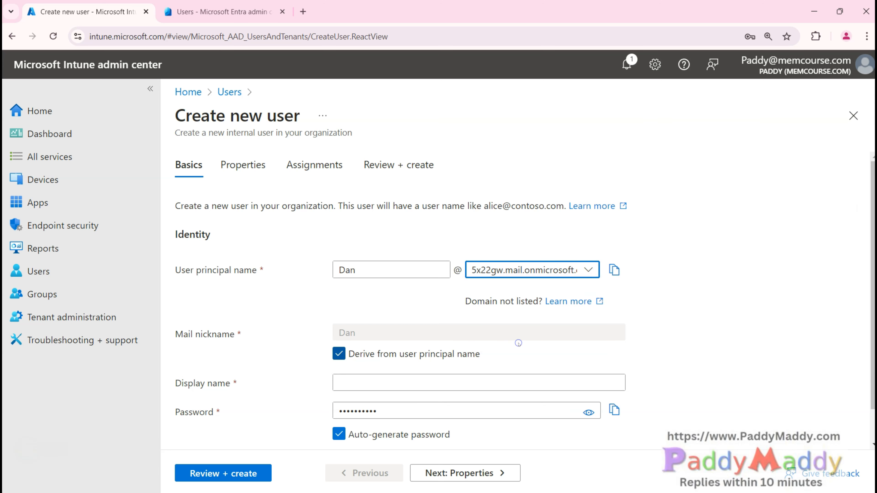
{"action": "left_click", "coordinate": [545, 272]}
{"action": "left_click", "coordinate": [528, 344]}
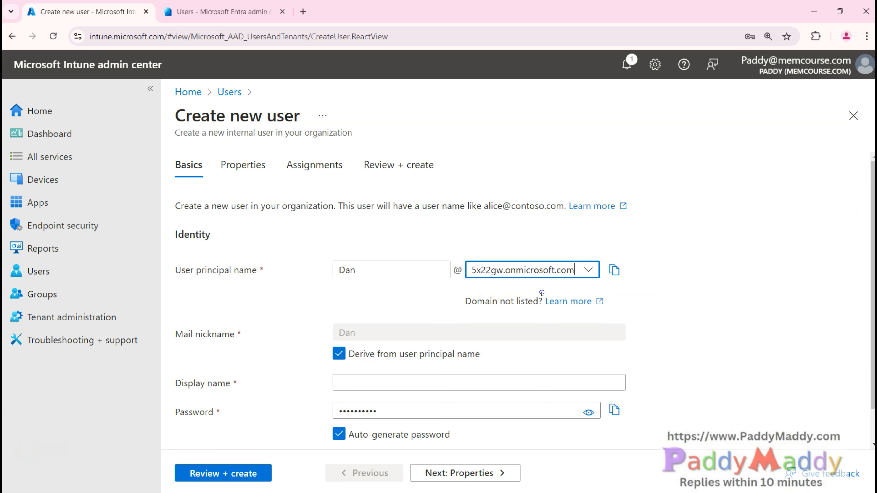
{"action": "double_click", "coordinate": [501, 271]}
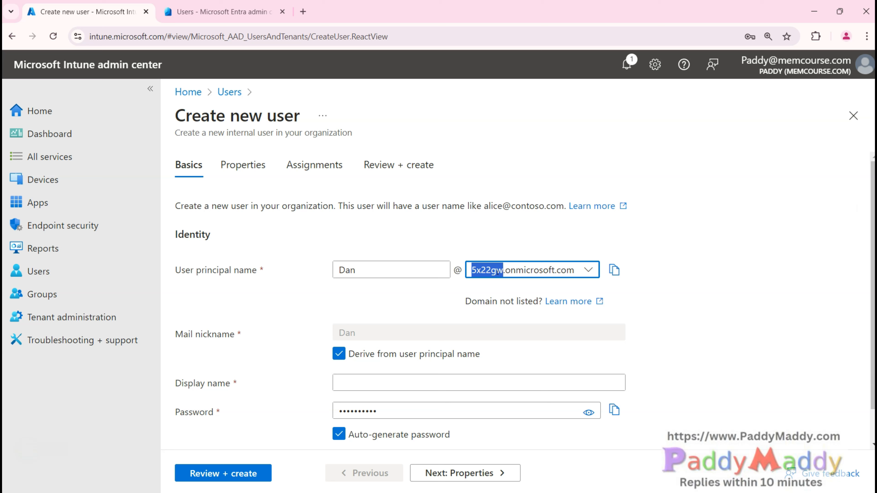
{"action": "left_click", "coordinate": [508, 271]}
{"action": "left_click_drag", "start_coordinate": [503, 269], "coordinate": [512, 267]}
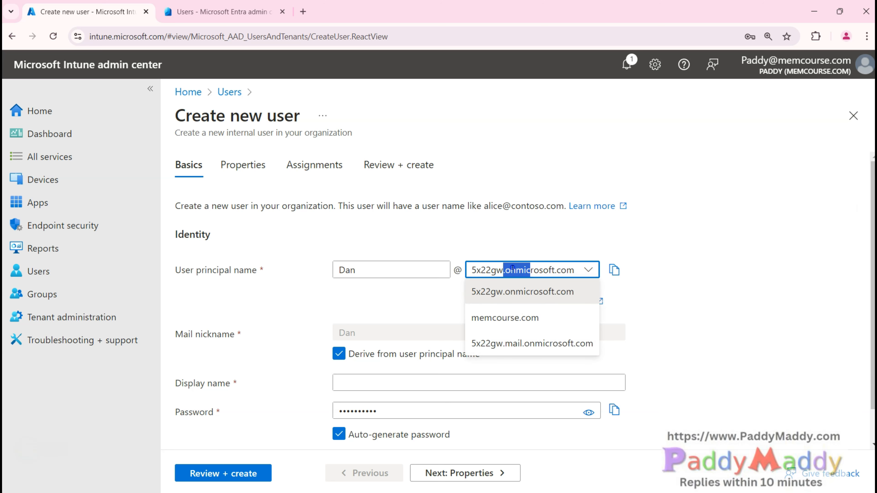
{"action": "left_click", "coordinate": [722, 299]}
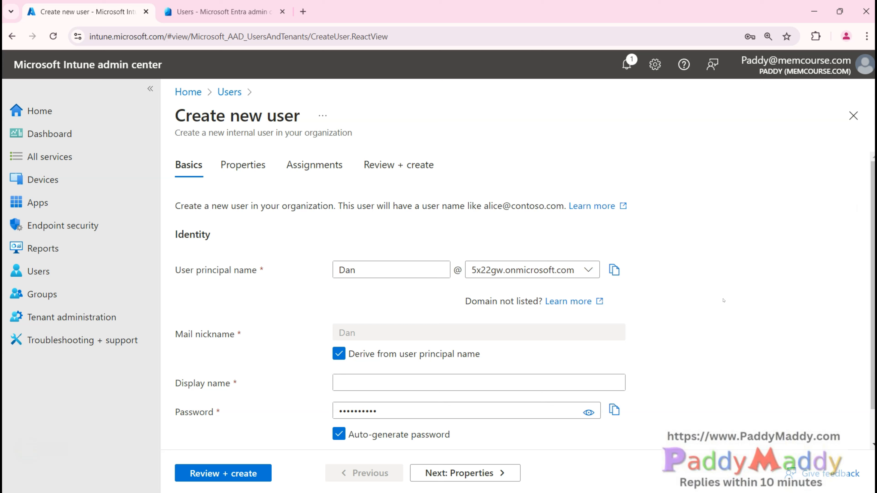
{"action": "left_click", "coordinate": [588, 270]}
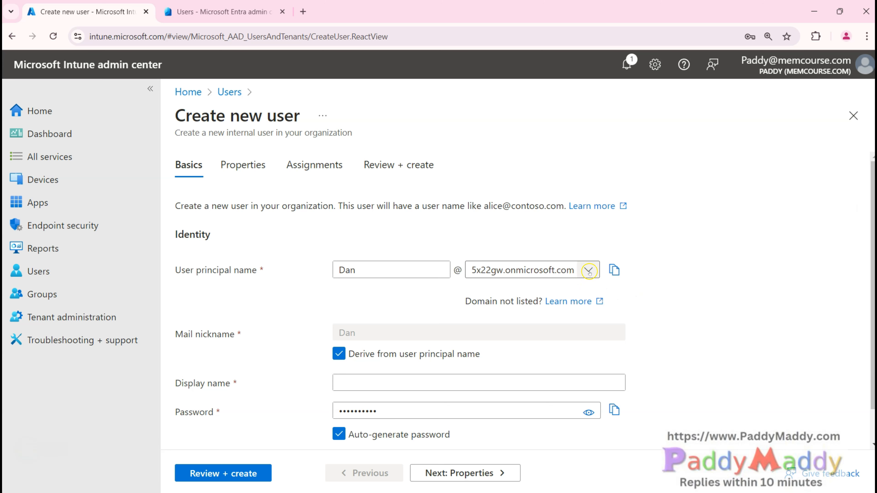
{"action": "left_click", "coordinate": [485, 321]}
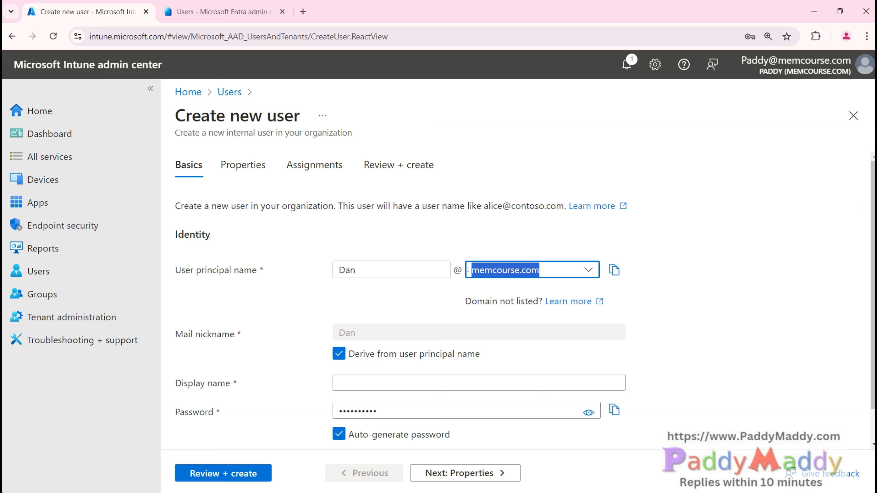
{"action": "left_click", "coordinate": [549, 269]}
Step: Try the 5x22gw.onmicrosoft.com domain for the new user, then set it back to memcourse.com
{"action": "left_click_drag", "start_coordinate": [551, 269], "coordinate": [468, 260]}
{"action": "left_click", "coordinate": [589, 271]}
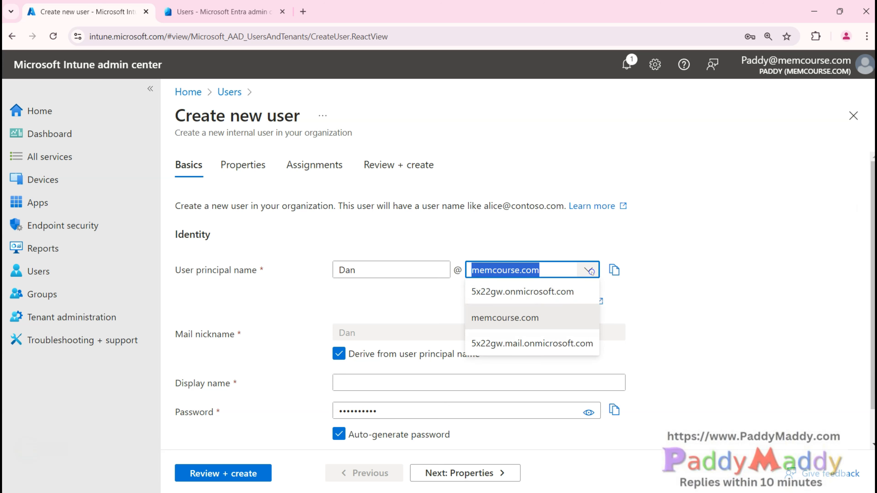
{"action": "left_click", "coordinate": [529, 292]}
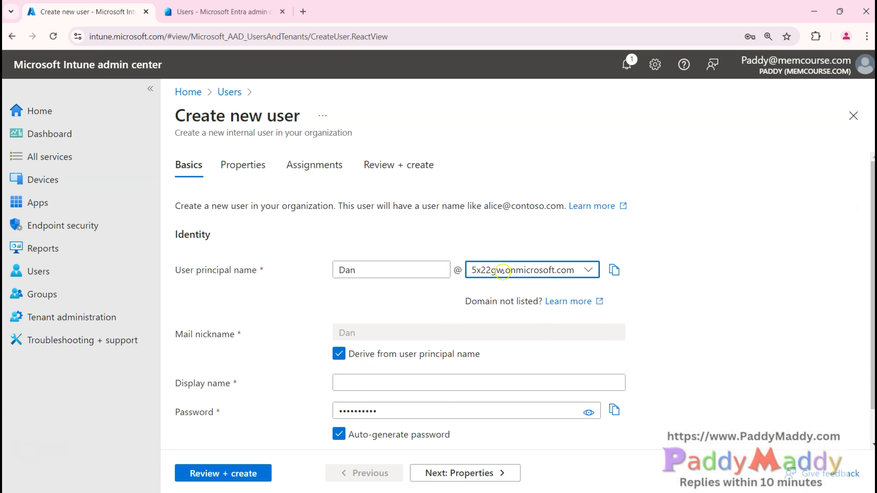
{"action": "left_click_drag", "start_coordinate": [503, 269], "coordinate": [470, 269]}
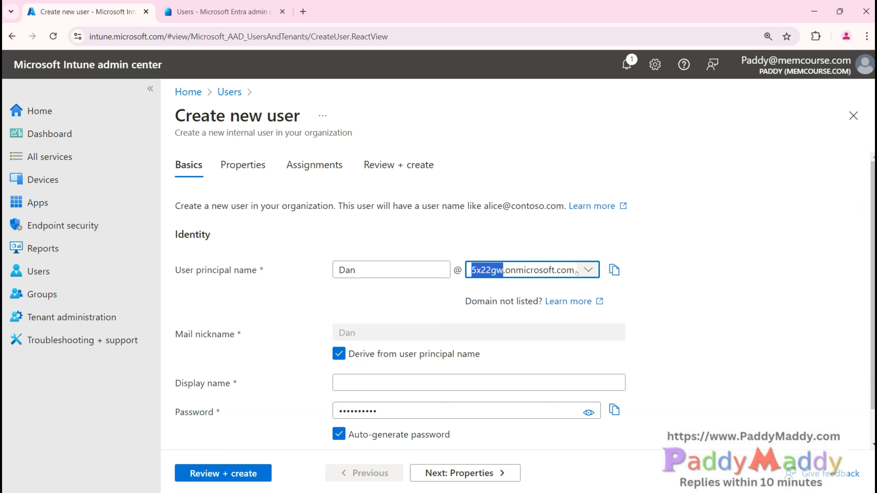
{"action": "double_click", "coordinate": [437, 305]}
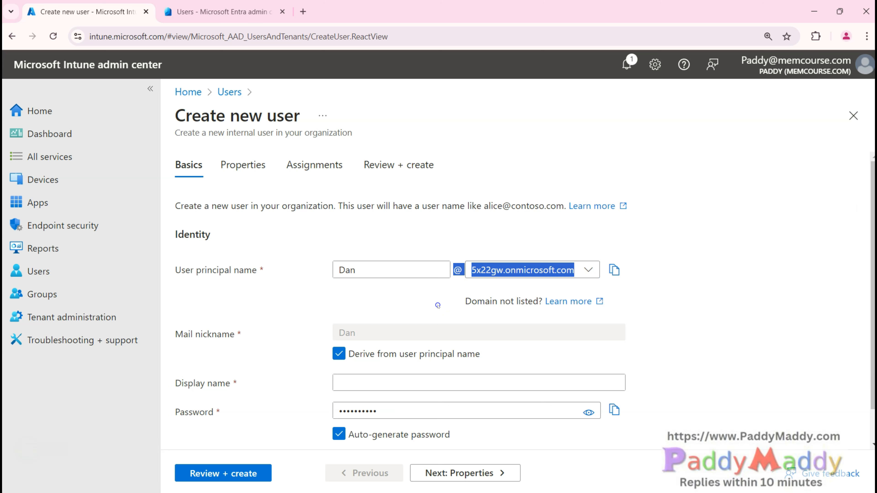
{"action": "left_click", "coordinate": [486, 293]}
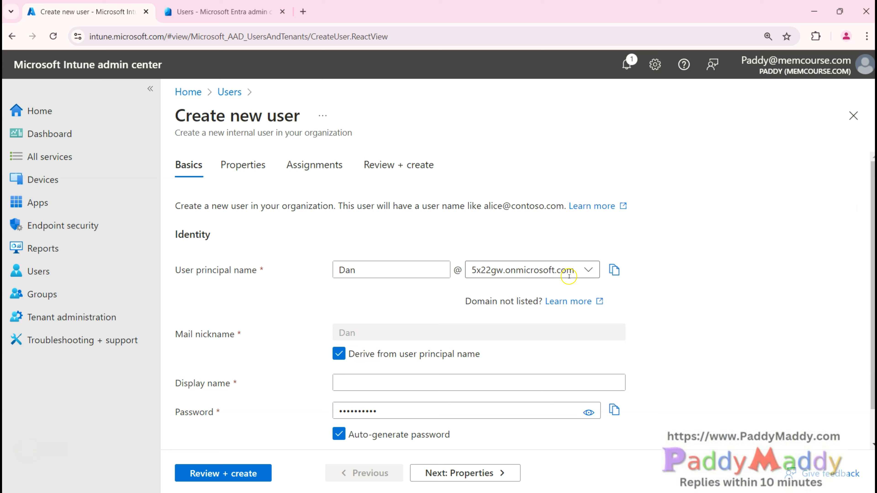
{"action": "left_click", "coordinate": [583, 276]}
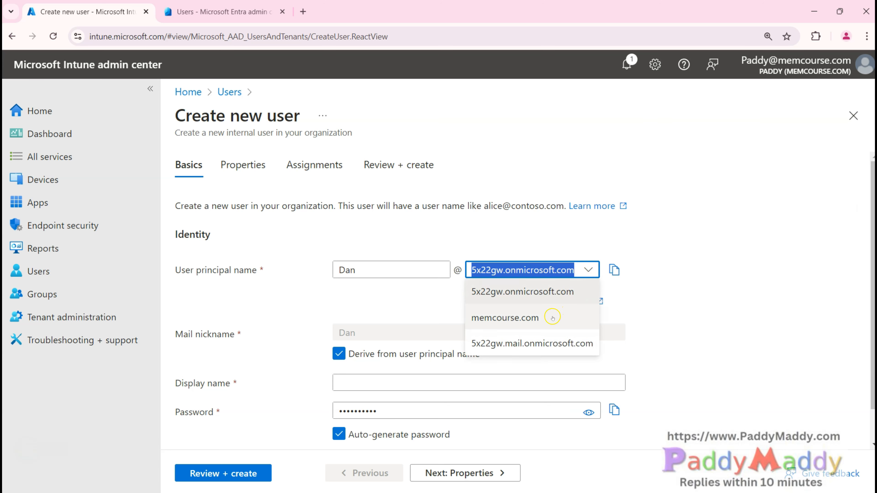
{"action": "left_click", "coordinate": [547, 327]}
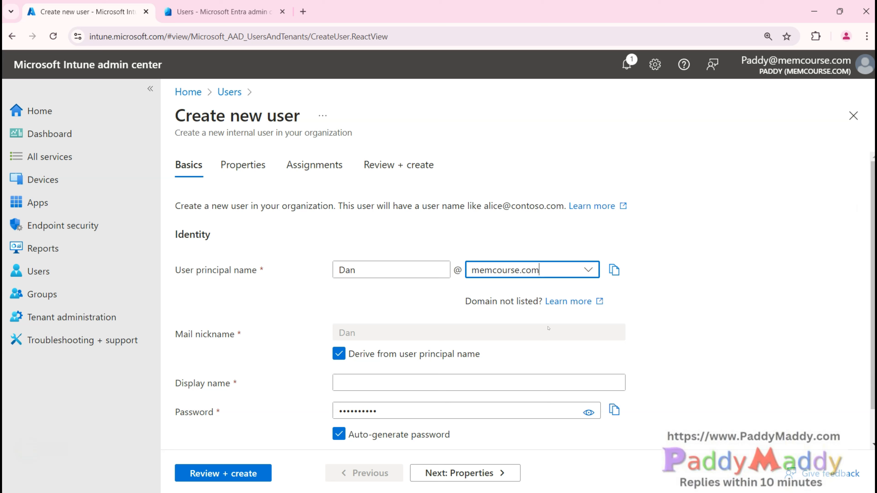
Step: Review the available domains once more, then go to the Entra users list
{"action": "left_click", "coordinate": [489, 303]}
{"action": "left_click_drag", "start_coordinate": [550, 268], "coordinate": [469, 270]}
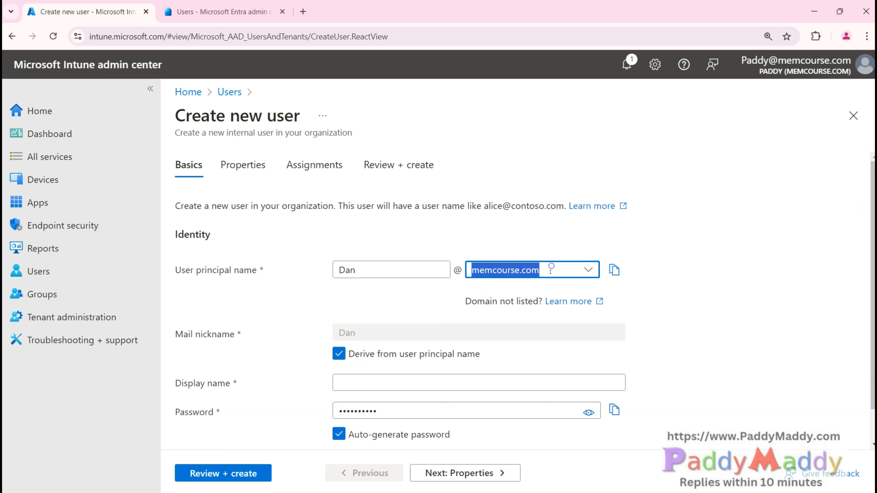
{"action": "left_click_drag", "start_coordinate": [541, 297], "coordinate": [522, 302]}
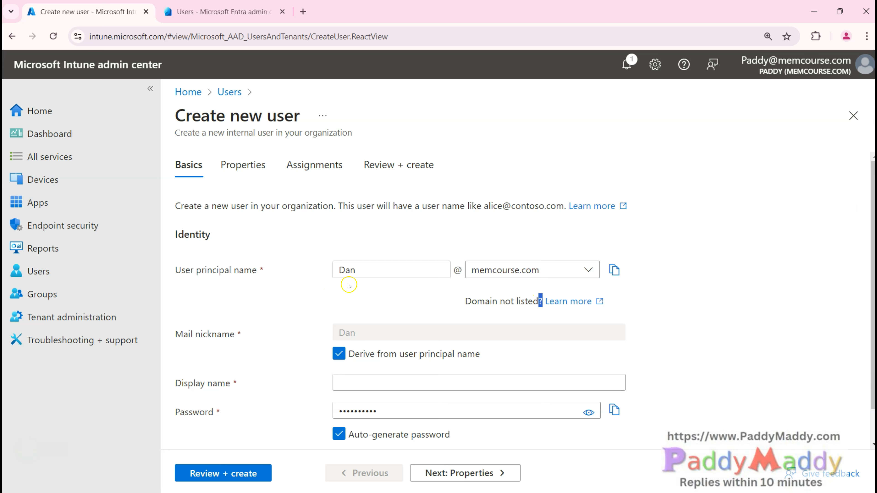
{"action": "left_click", "coordinate": [488, 273]}
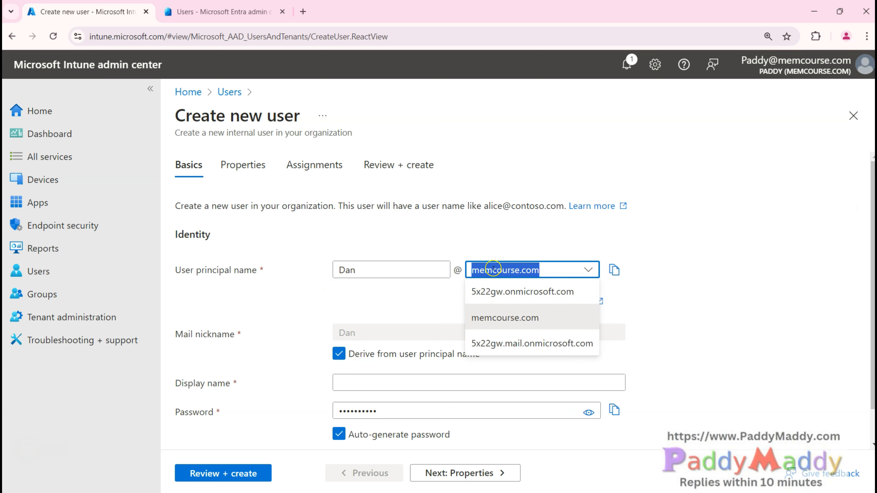
{"action": "left_click", "coordinate": [191, 12]}
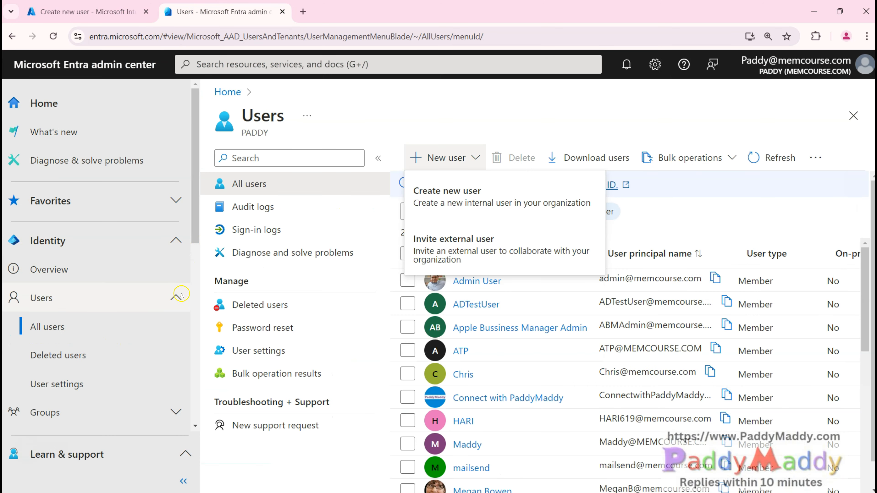
{"action": "left_click", "coordinate": [138, 298]}
Step: Add paddymaddy.com as a custom domain under Settings > Domain names
{"action": "scroll", "coordinate": [143, 314], "scroll_direction": "down", "scroll_amount": 3}
{"action": "scroll", "coordinate": [143, 314], "scroll_direction": "down", "scroll_amount": 1}
{"action": "left_click", "coordinate": [116, 356]}
{"action": "left_click", "coordinate": [76, 299]}
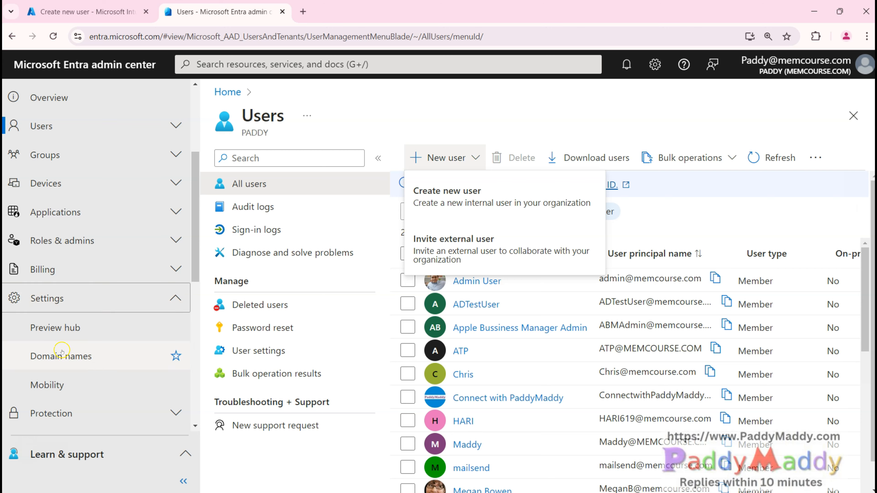
{"action": "left_click", "coordinate": [63, 356]}
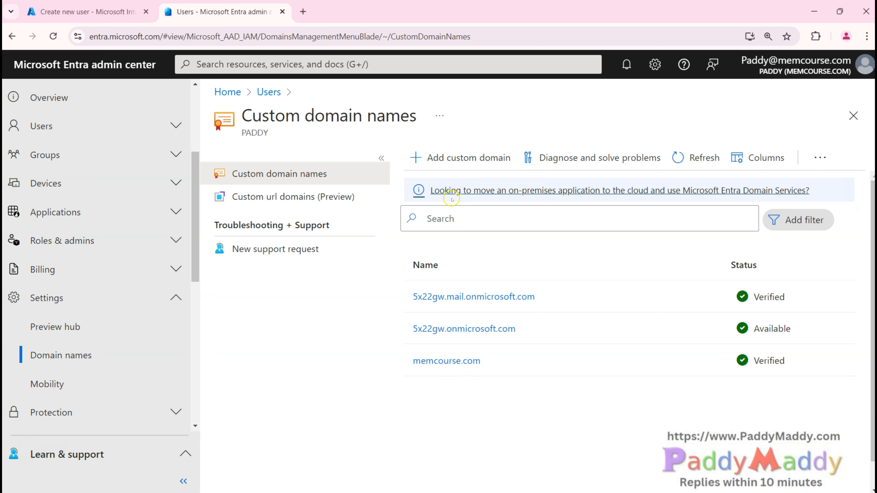
{"action": "left_click", "coordinate": [450, 159]}
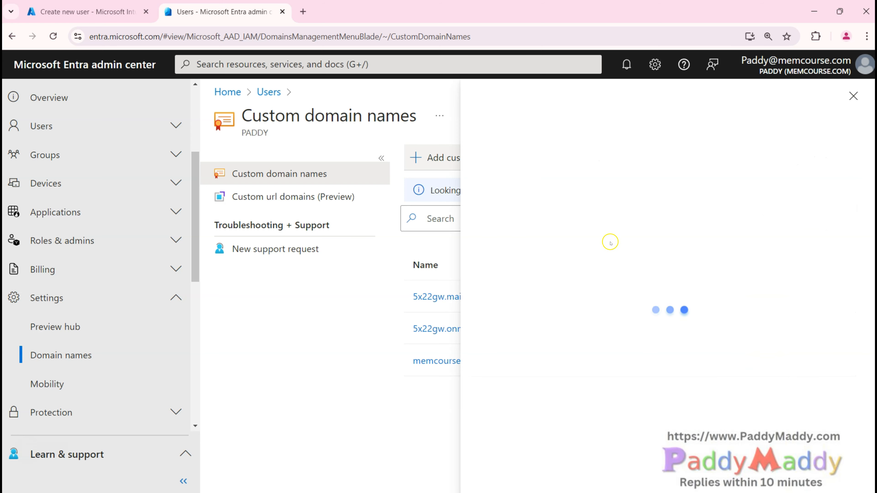
{"action": "left_click", "coordinate": [697, 163]}
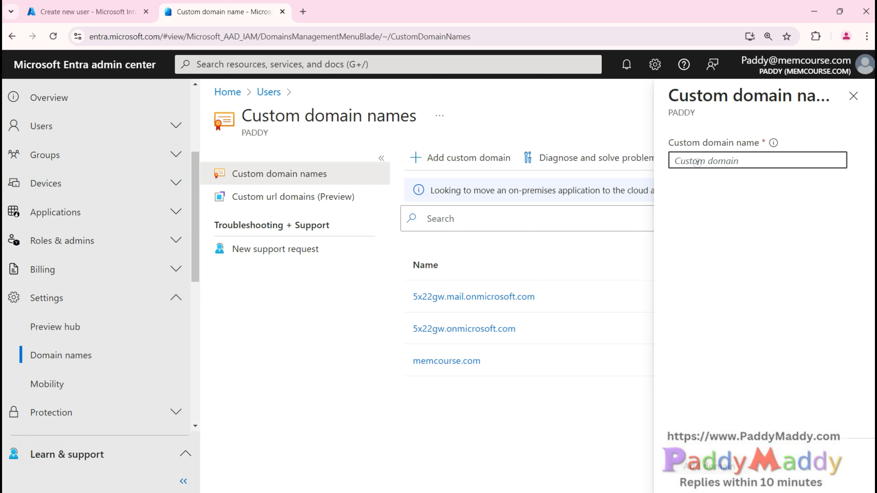
{"action": "type", "text": "paddymad"}
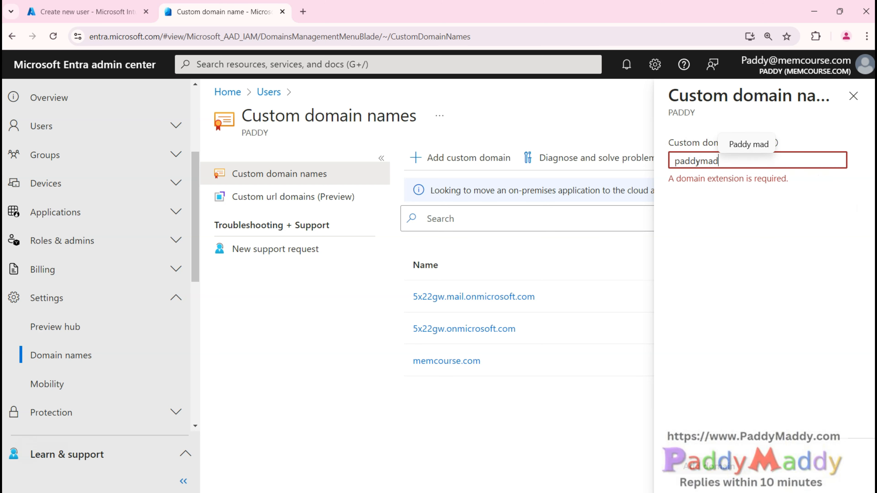
{"action": "type", "text": "dy.com"}
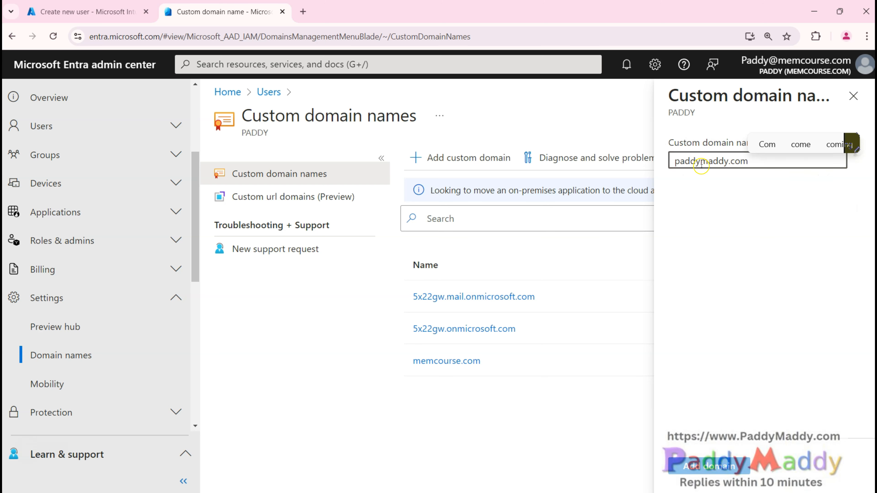
{"action": "left_click", "coordinate": [709, 466]}
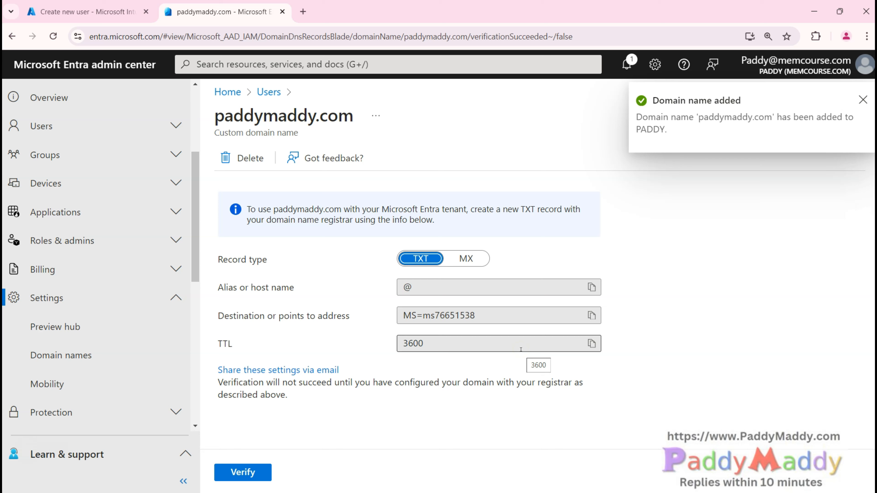
Step: Review the TXT record details and attempt to verify paddymaddy.com
{"action": "left_click_drag", "start_coordinate": [239, 260], "coordinate": [480, 297]}
{"action": "left_click", "coordinate": [491, 319]}
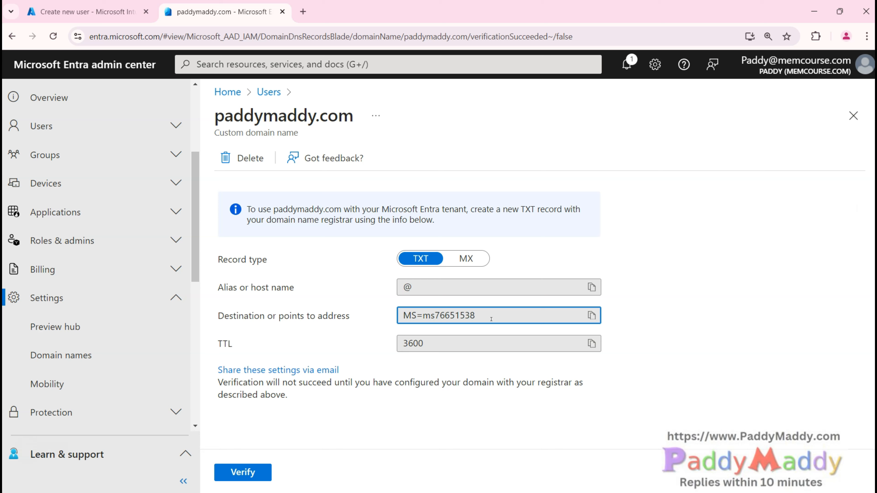
{"action": "left_click", "coordinate": [425, 259]}
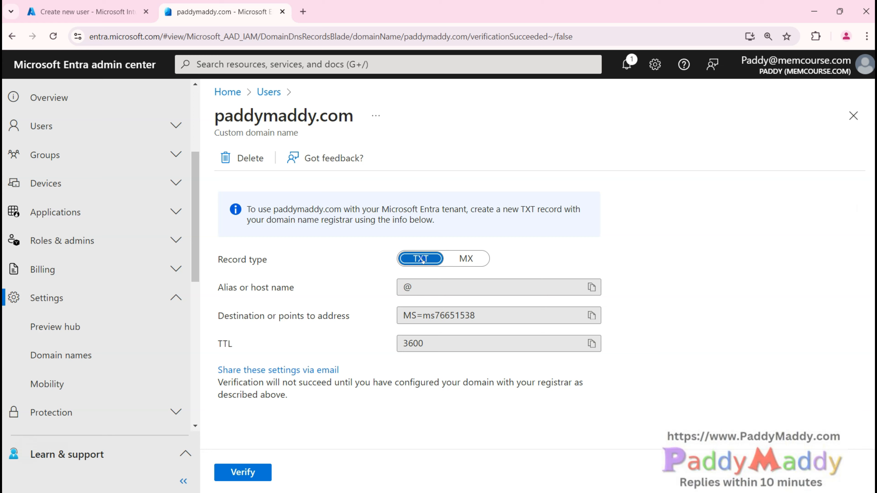
{"action": "left_click", "coordinate": [472, 259]}
{"action": "left_click", "coordinate": [414, 257]}
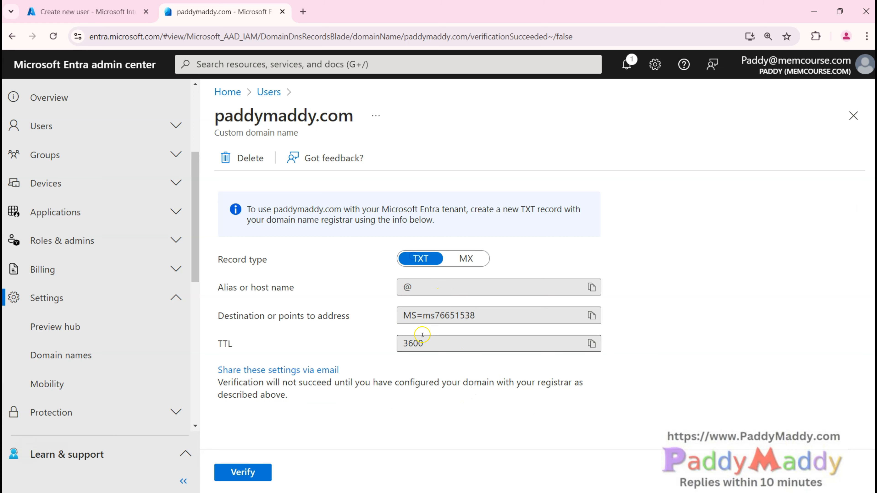
{"action": "left_click", "coordinate": [259, 470]}
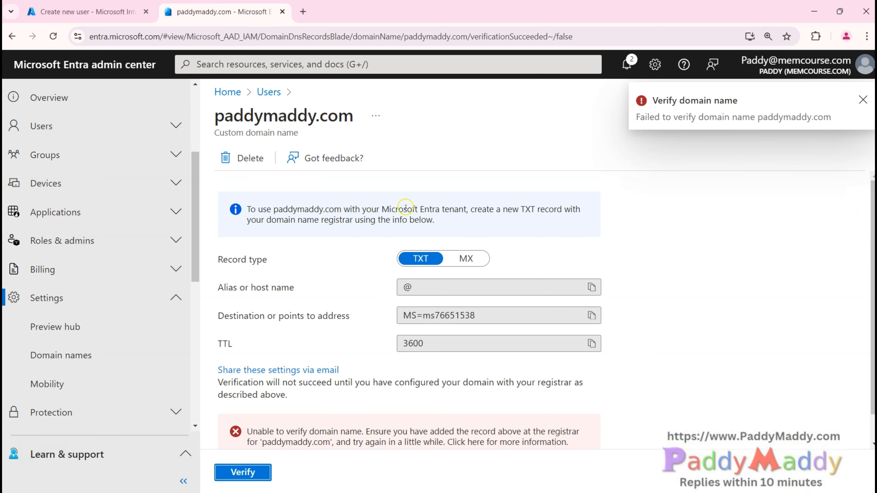
{"action": "left_click_drag", "start_coordinate": [480, 316], "coordinate": [398, 319]}
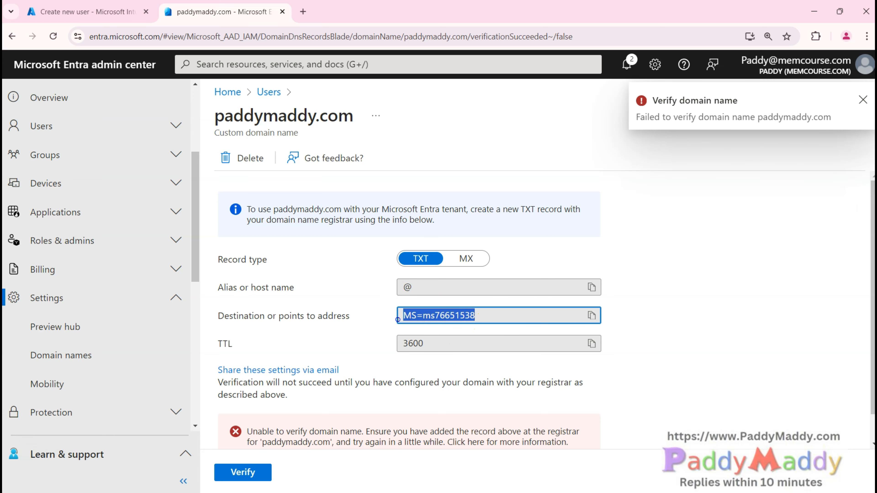
Step: Check the Domain names list and memcourse.com's properties, then return to the users list
{"action": "left_click", "coordinate": [430, 344]}
{"action": "scroll", "coordinate": [286, 380], "scroll_direction": "down", "scroll_amount": 1}
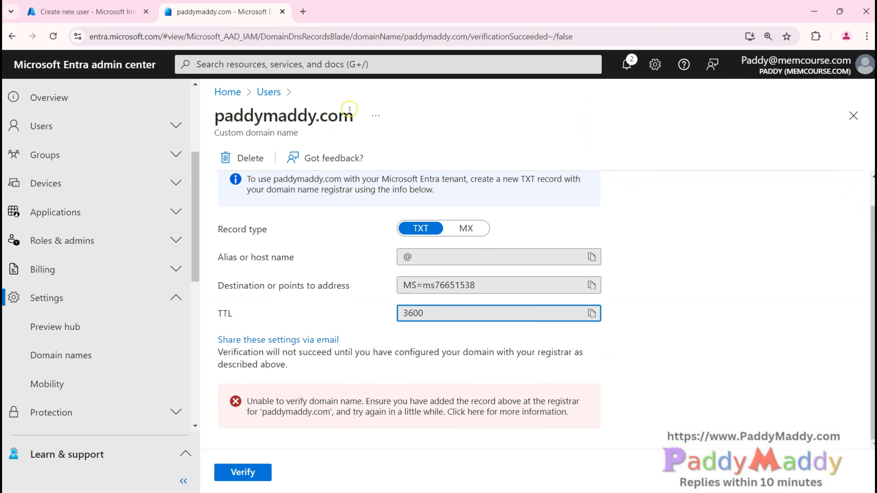
{"action": "left_click", "coordinate": [269, 92]}
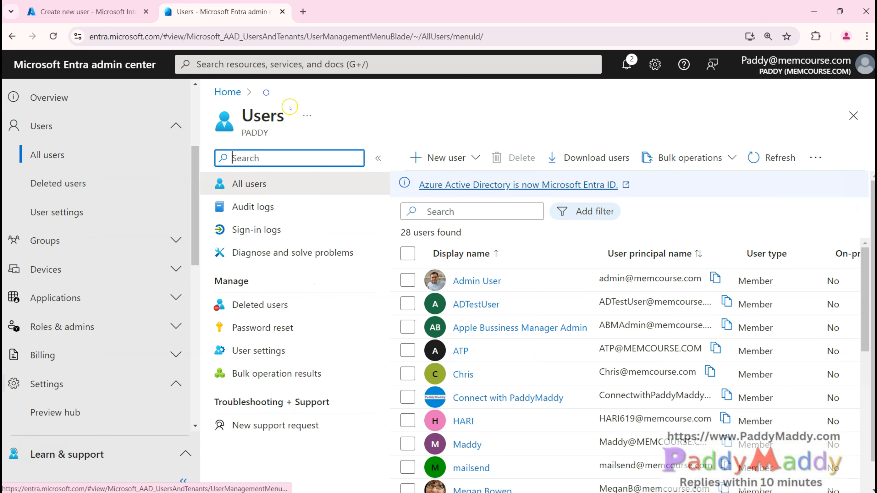
{"action": "scroll", "coordinate": [108, 361], "scroll_direction": "down", "scroll_amount": 6}
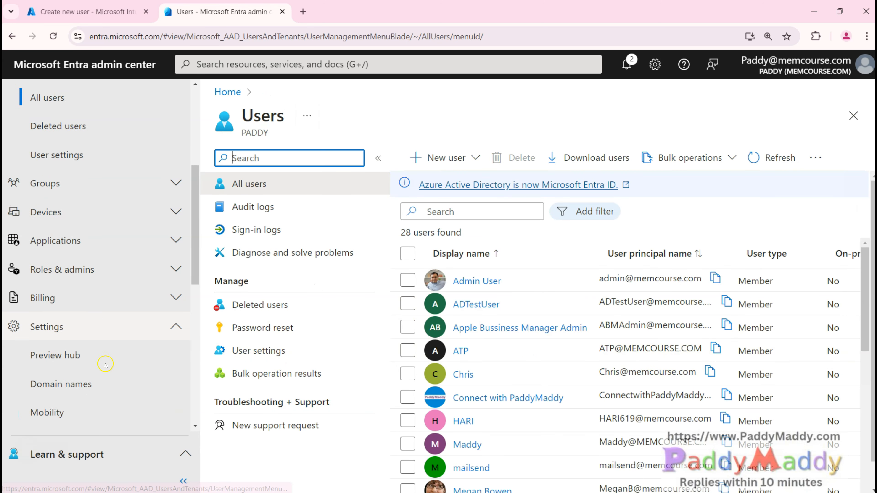
{"action": "left_click", "coordinate": [62, 212]}
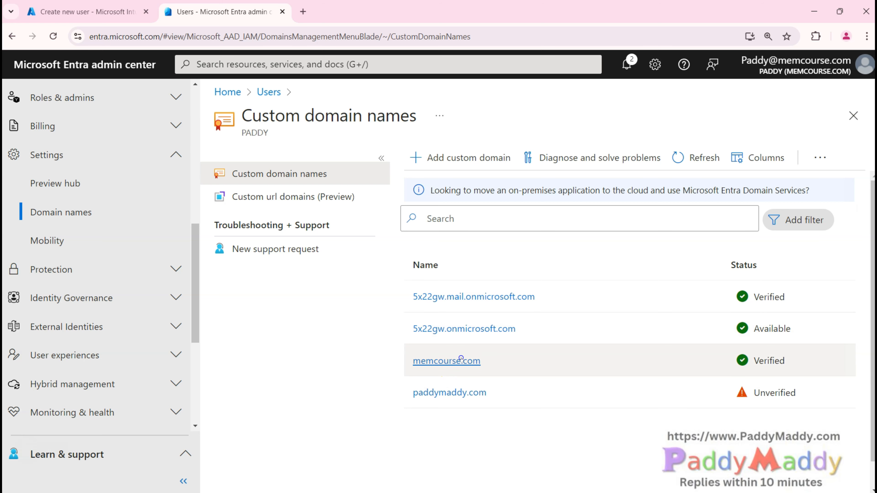
{"action": "left_click", "coordinate": [461, 359]}
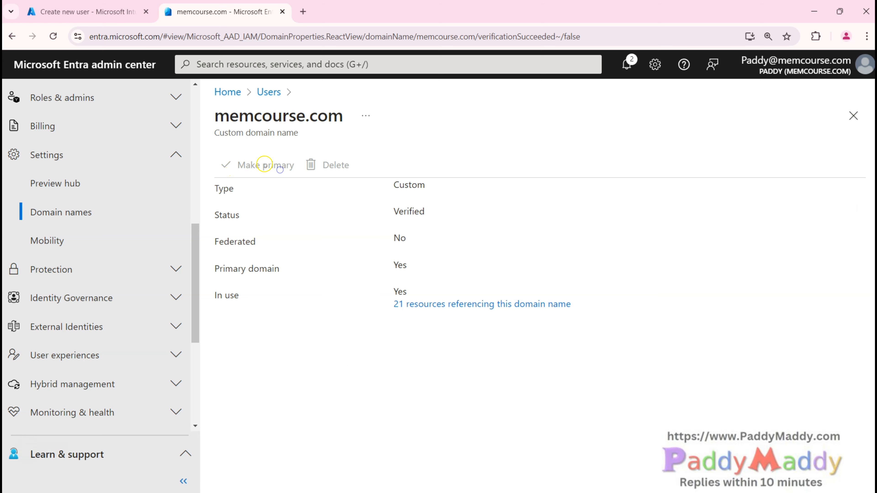
{"action": "left_click", "coordinate": [267, 91]}
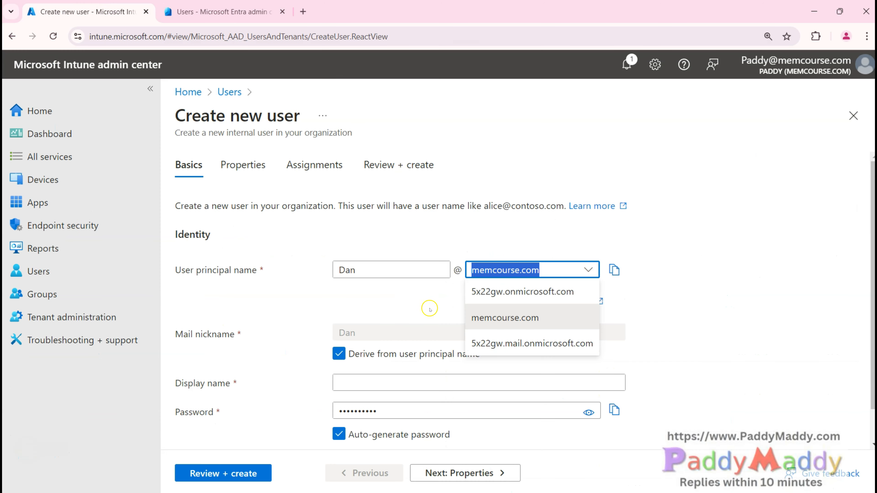
Step: Change the new user's principal name domain to 5x22gw.onmicrosoft.com, then return to Entra users
{"action": "left_click", "coordinate": [524, 319]}
{"action": "left_click", "coordinate": [489, 230]}
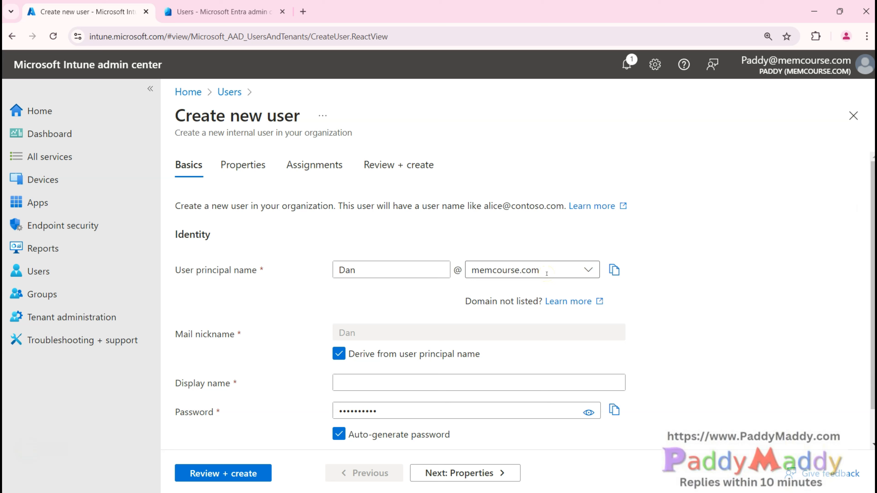
{"action": "left_click", "coordinate": [587, 271]}
{"action": "left_click", "coordinate": [522, 291]}
{"action": "double_click", "coordinate": [502, 271]}
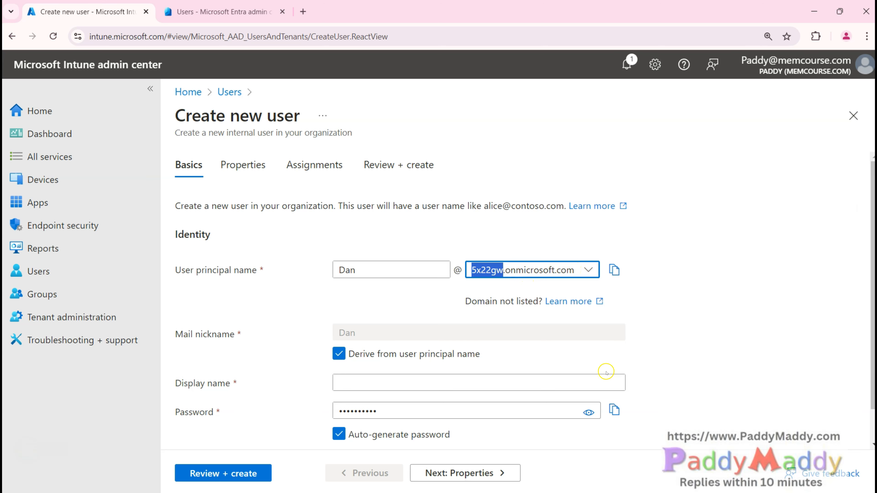
{"action": "left_click", "coordinate": [221, 12]}
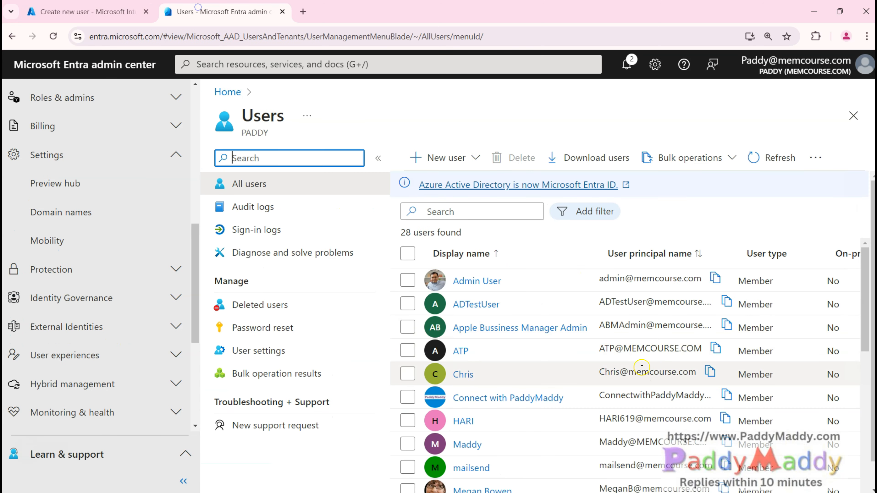
Step: Confirm memcourse.com is primary in Domain names by zooming out, then open paddymaddy.com's details
{"action": "scroll", "coordinate": [94, 316], "scroll_direction": "down", "scroll_amount": 5}
{"action": "scroll", "coordinate": [93, 316], "scroll_direction": "up", "scroll_amount": 5}
{"action": "left_click", "coordinate": [118, 208]}
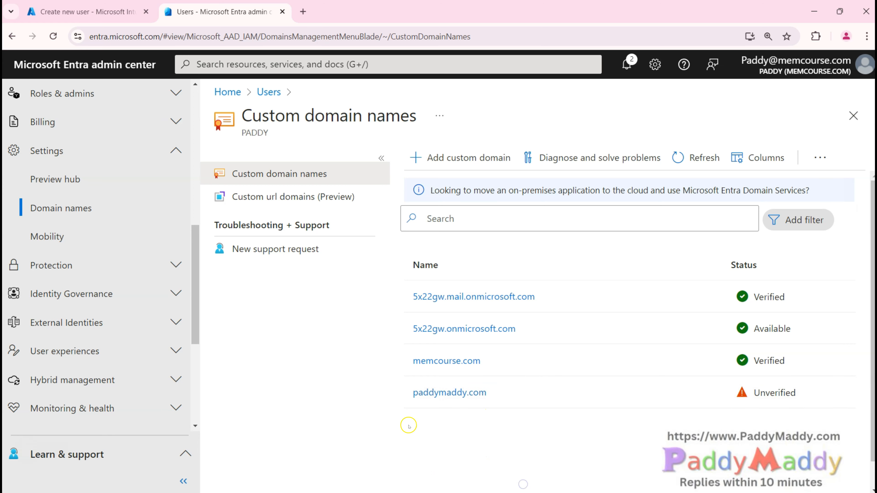
{"action": "key", "text": "ctrl+minus"}
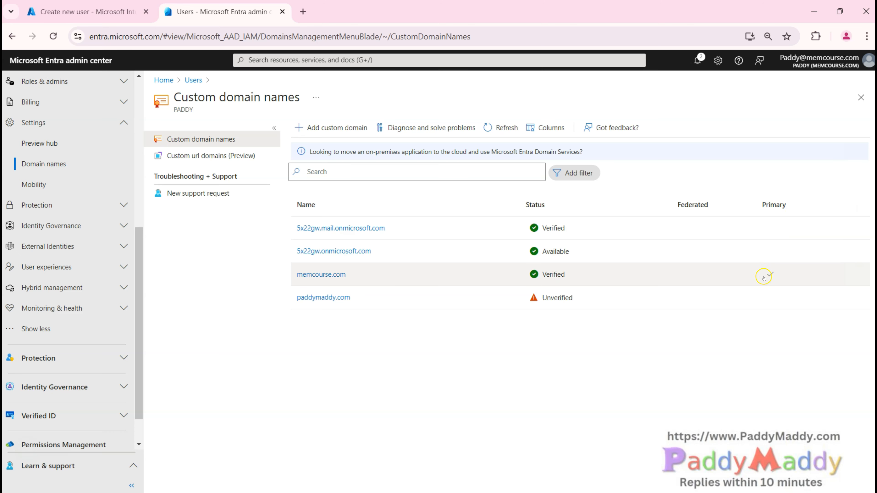
{"action": "key", "text": "ctrl+plus"}
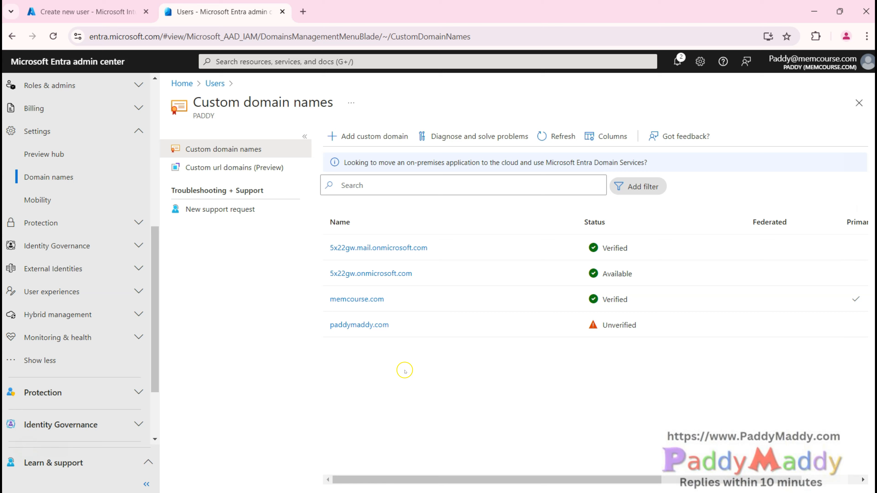
{"action": "left_click", "coordinate": [376, 326]}
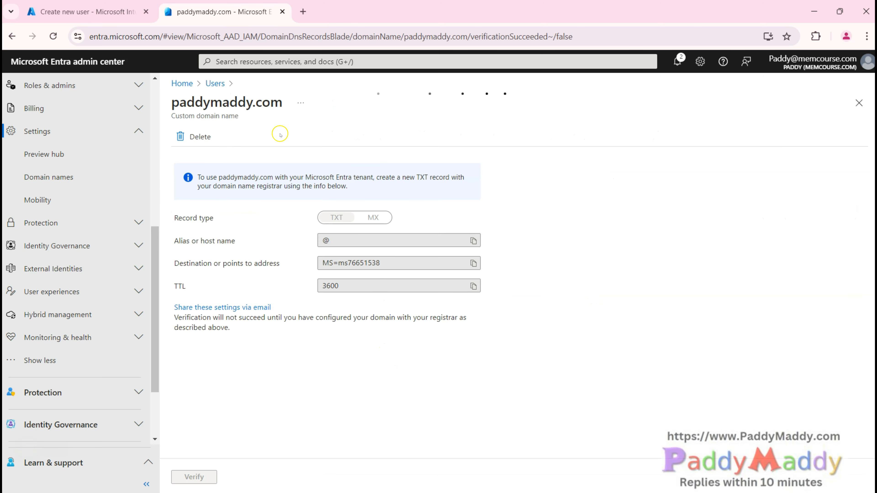
Step: Delete the paddymaddy.com custom domain and return to the Intune Create new user form
{"action": "left_click", "coordinate": [195, 137]}
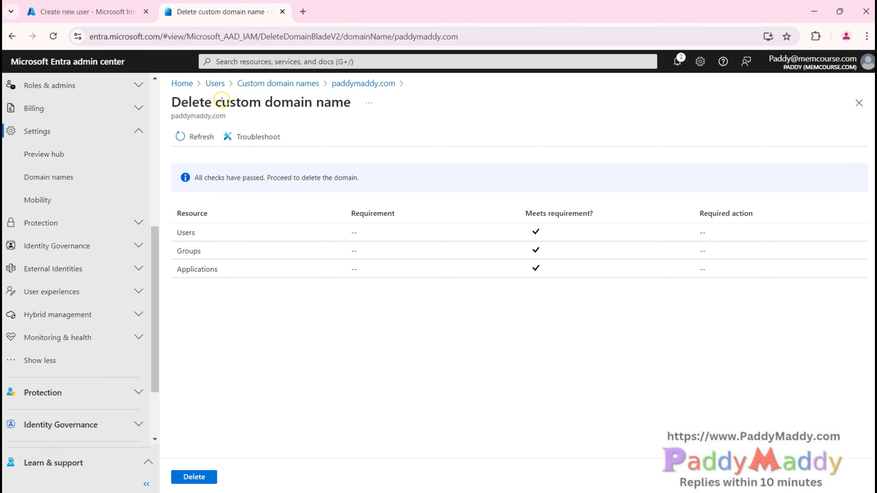
{"action": "left_click_drag", "start_coordinate": [238, 121], "coordinate": [168, 119]}
{"action": "left_click", "coordinate": [196, 477]}
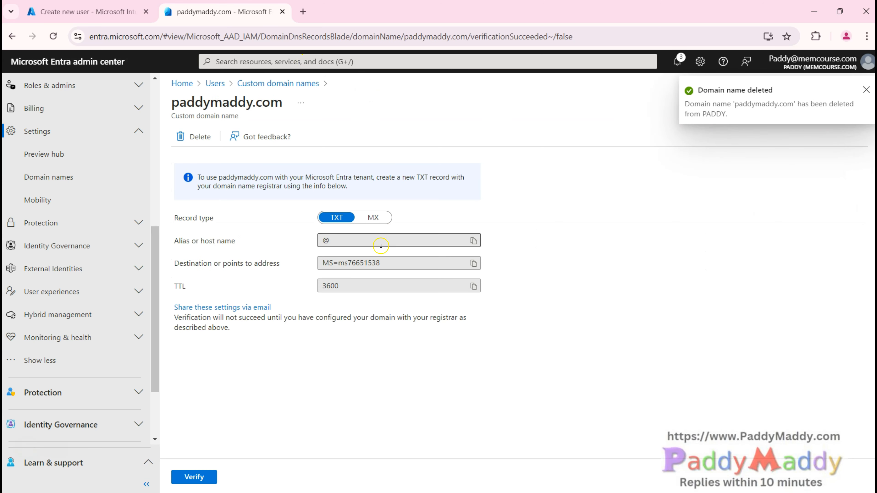
{"action": "left_click", "coordinate": [113, 5]}
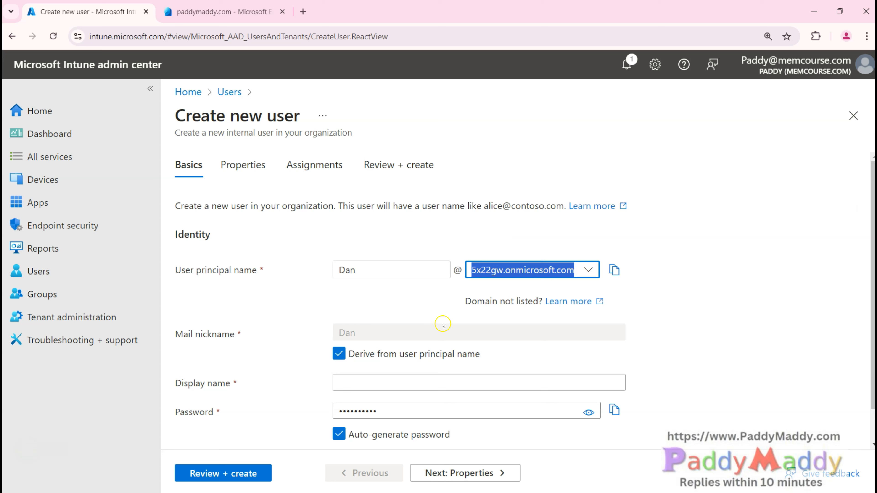
Step: Enter the new user's display name with Account enabled unchecked, and continue to Properties
{"action": "left_click", "coordinate": [260, 304]}
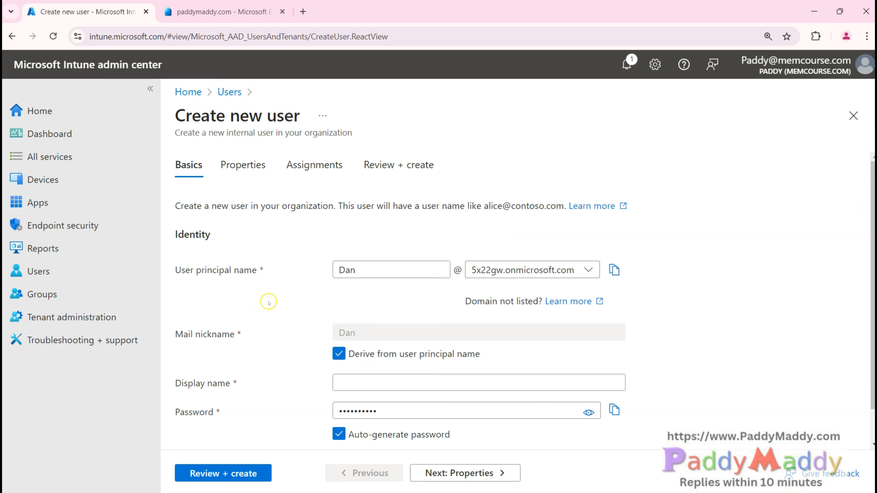
{"action": "left_click", "coordinate": [371, 383]}
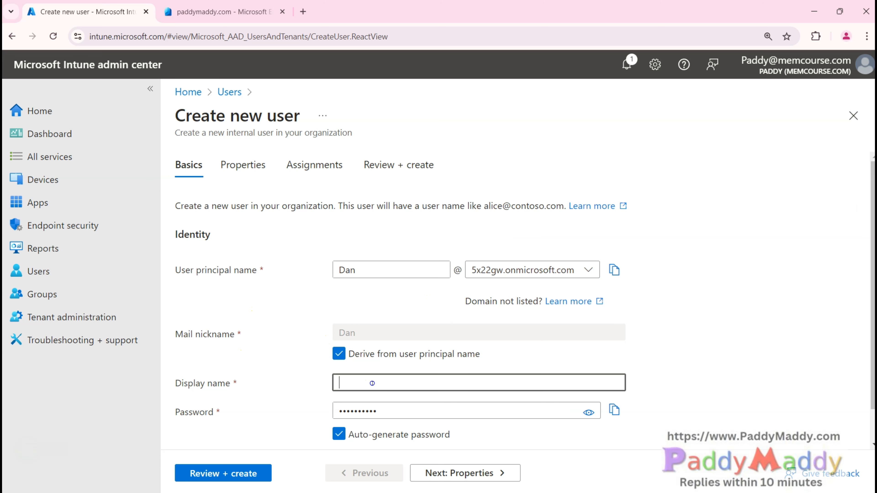
{"action": "type", "text": "Dan"}
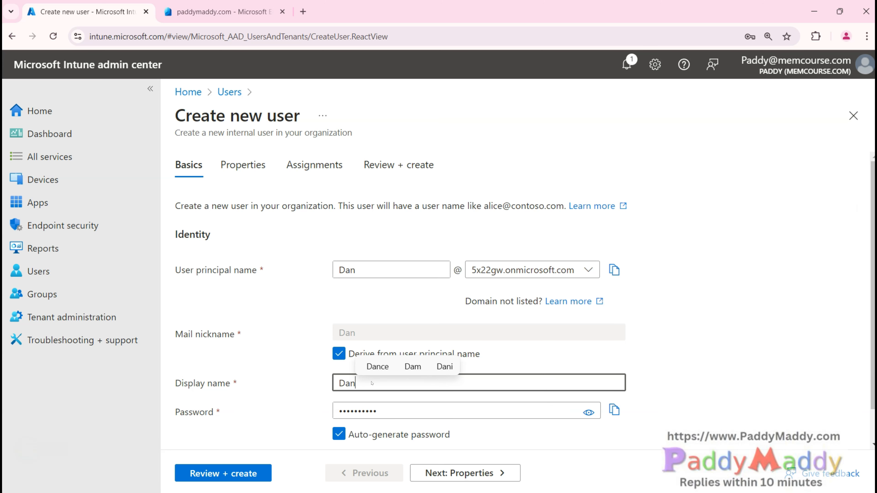
{"action": "left_click", "coordinate": [214, 347]}
{"action": "scroll", "coordinate": [275, 359], "scroll_direction": "down", "scroll_amount": 1}
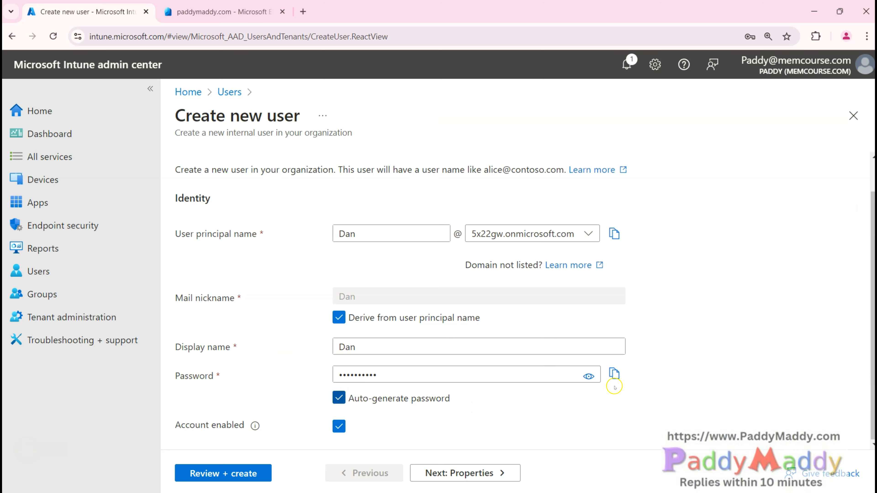
{"action": "scroll", "coordinate": [251, 364], "scroll_direction": "up", "scroll_amount": 1}
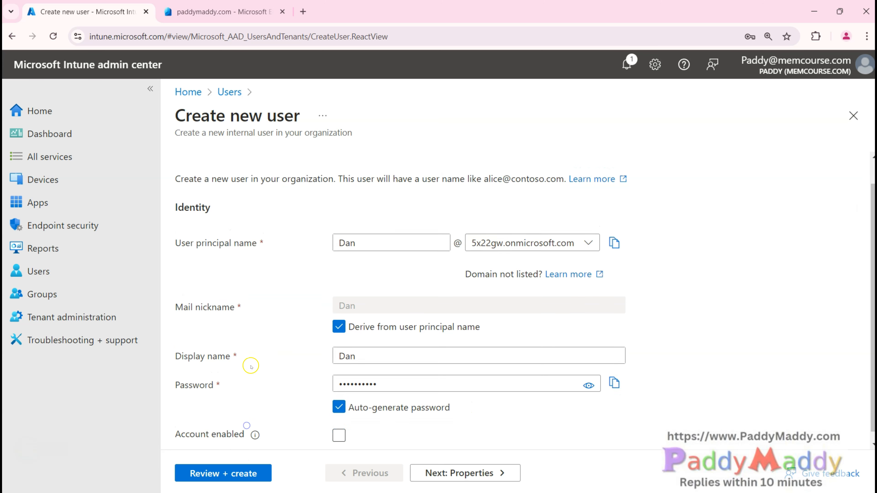
{"action": "left_click", "coordinate": [483, 472]}
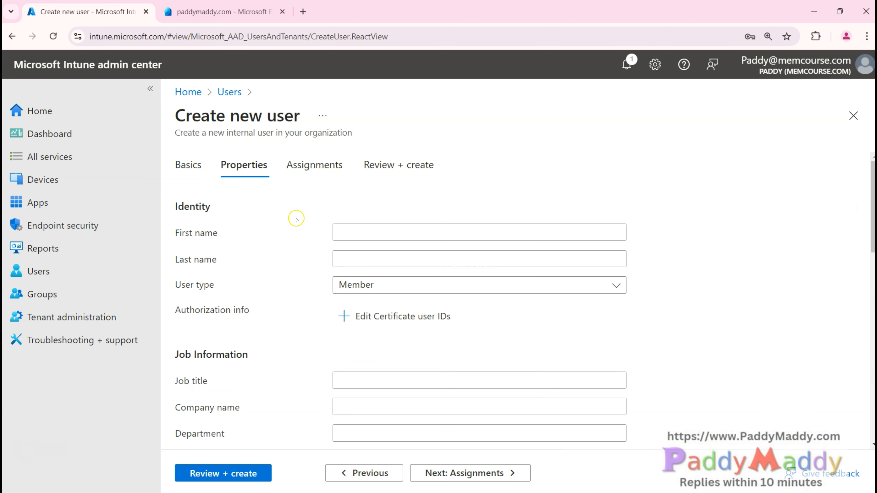
Step: Review the properties including Usage location, skip Assignments, and create the user
{"action": "left_click", "coordinate": [367, 228]}
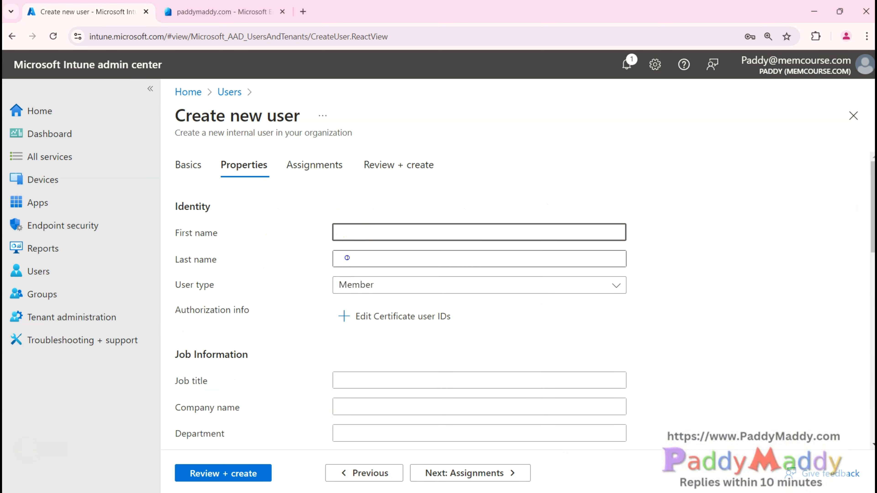
{"action": "scroll", "coordinate": [285, 374], "scroll_direction": "down", "scroll_amount": 3}
{"action": "scroll", "coordinate": [286, 375], "scroll_direction": "down", "scroll_amount": 3}
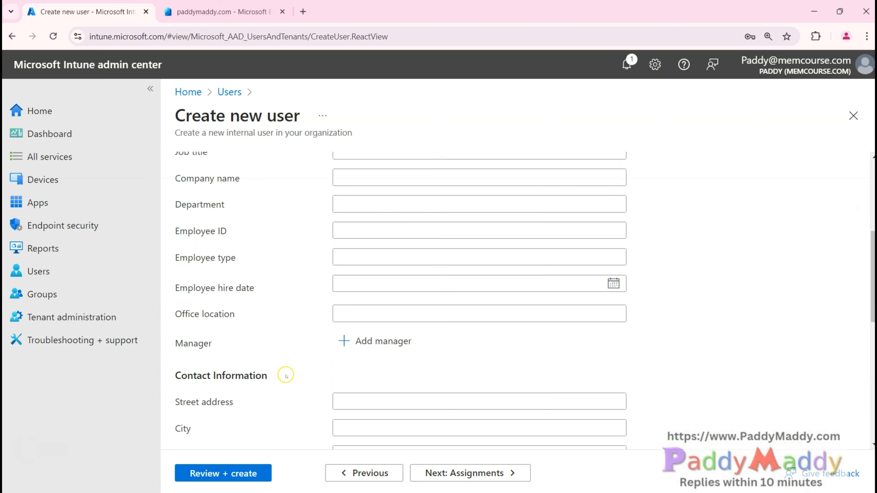
{"action": "scroll", "coordinate": [286, 374], "scroll_direction": "down", "scroll_amount": 10}
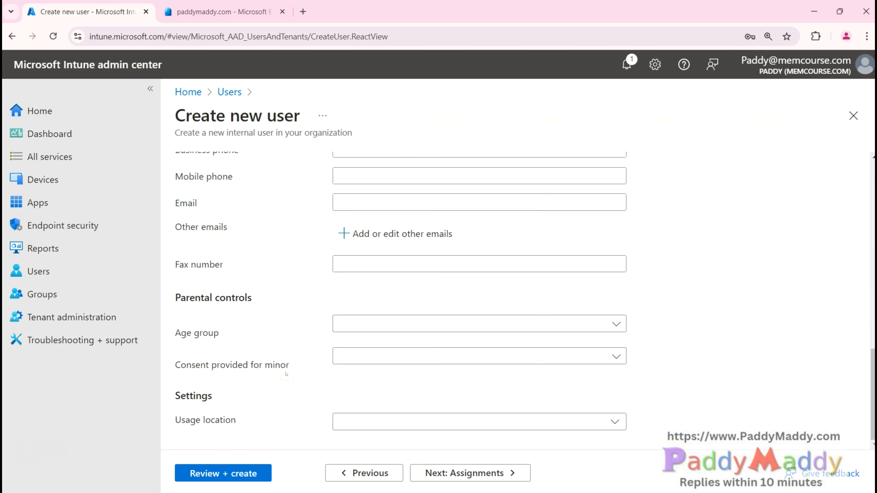
{"action": "left_click_drag", "start_coordinate": [172, 421], "coordinate": [246, 418]}
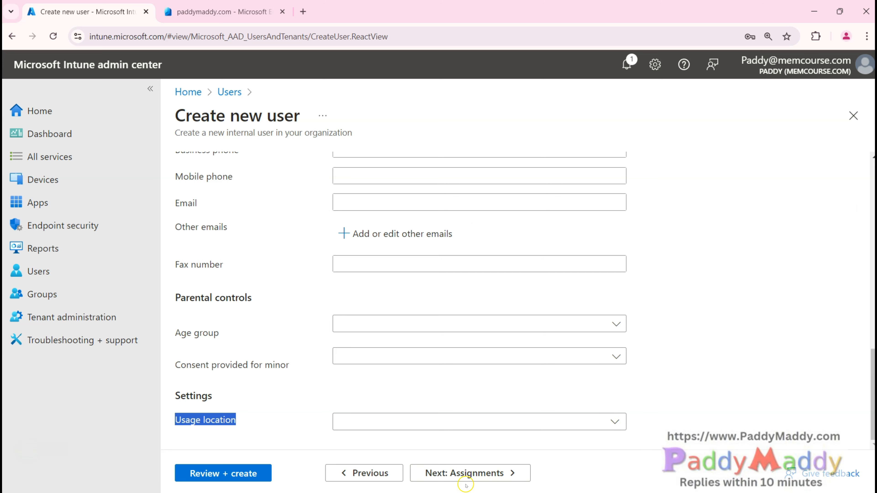
{"action": "left_click", "coordinate": [336, 422]}
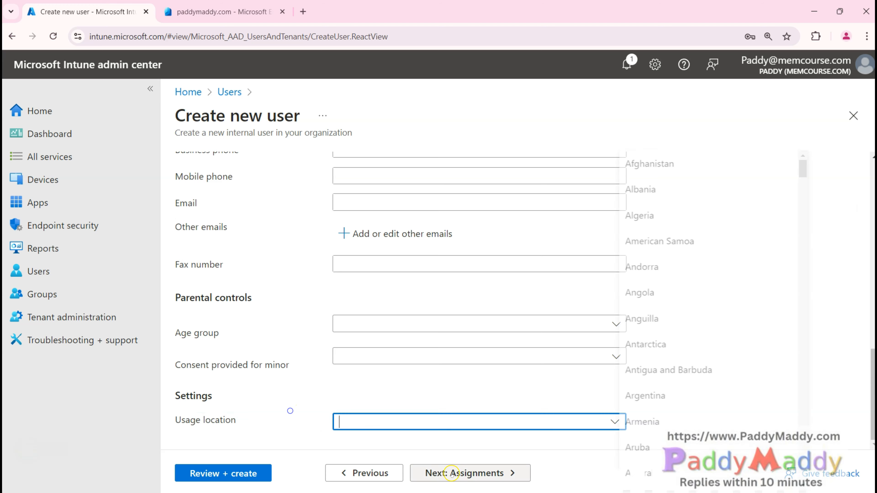
{"action": "left_click", "coordinate": [451, 474]}
{"action": "left_click", "coordinate": [472, 478]}
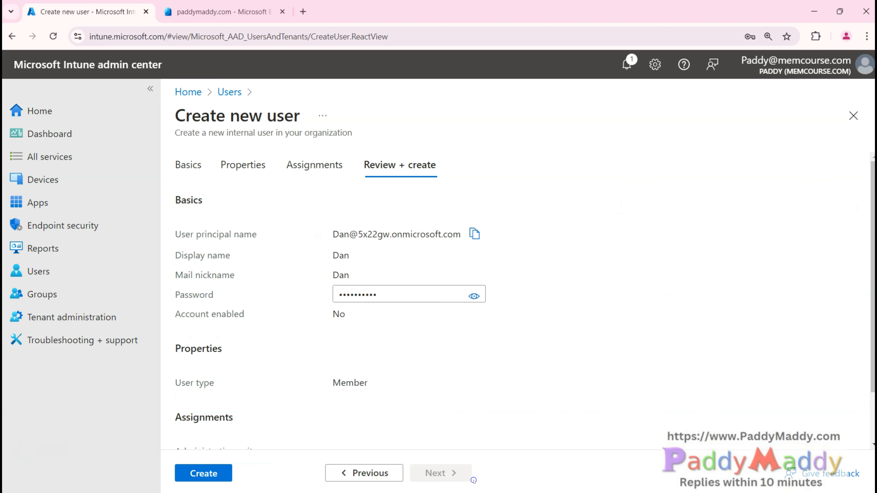
{"action": "left_click", "coordinate": [204, 473]}
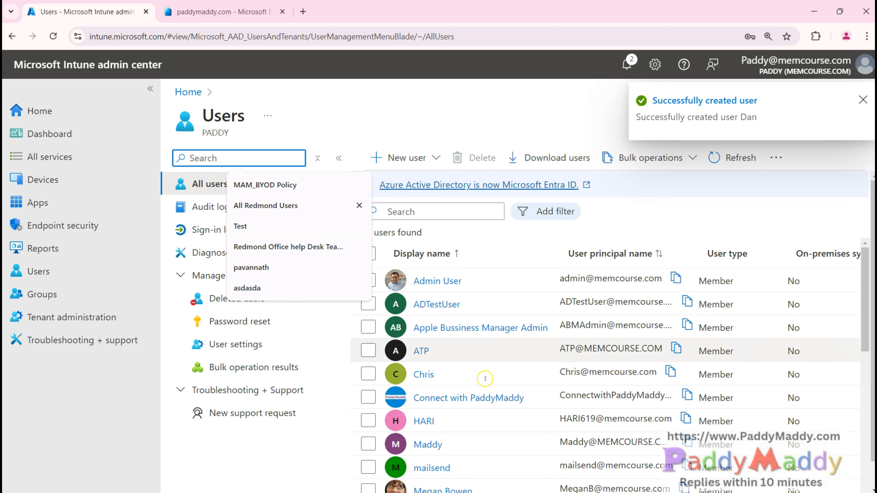
{"action": "left_click", "coordinate": [397, 210]}
{"action": "type", "text": "dan"}
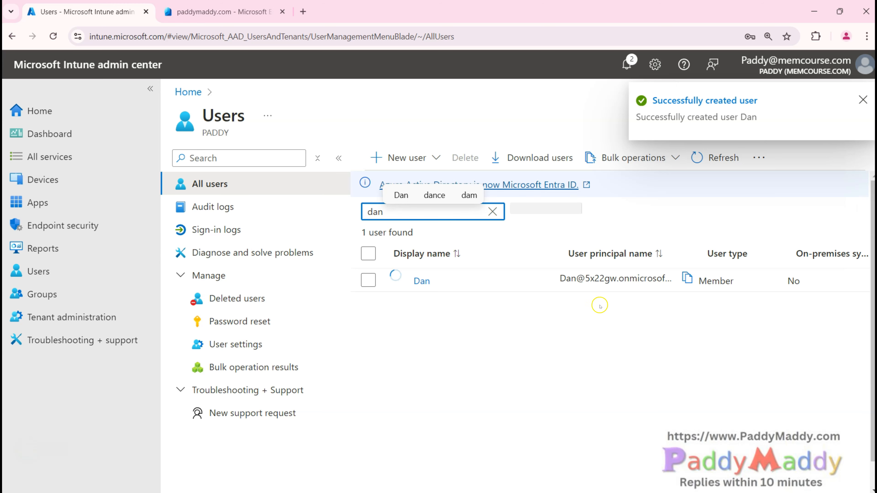
{"action": "left_click", "coordinate": [569, 286]}
{"action": "left_click", "coordinate": [438, 285]}
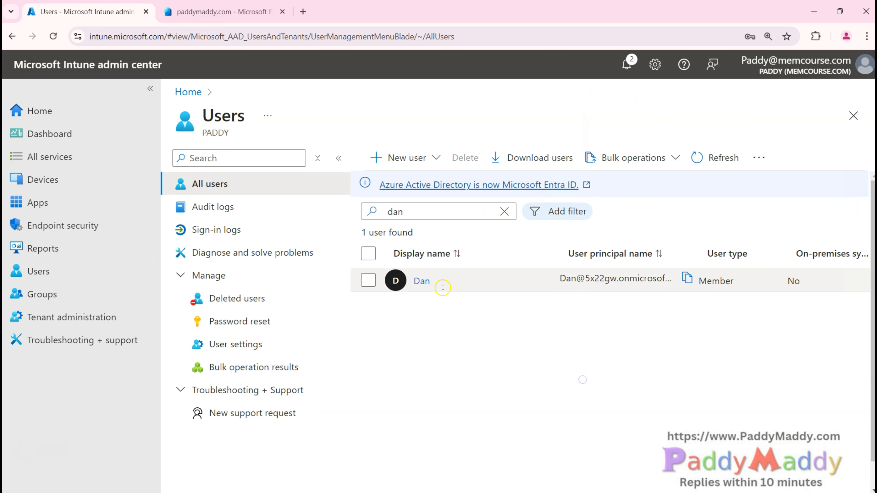
{"action": "left_click", "coordinate": [410, 279]}
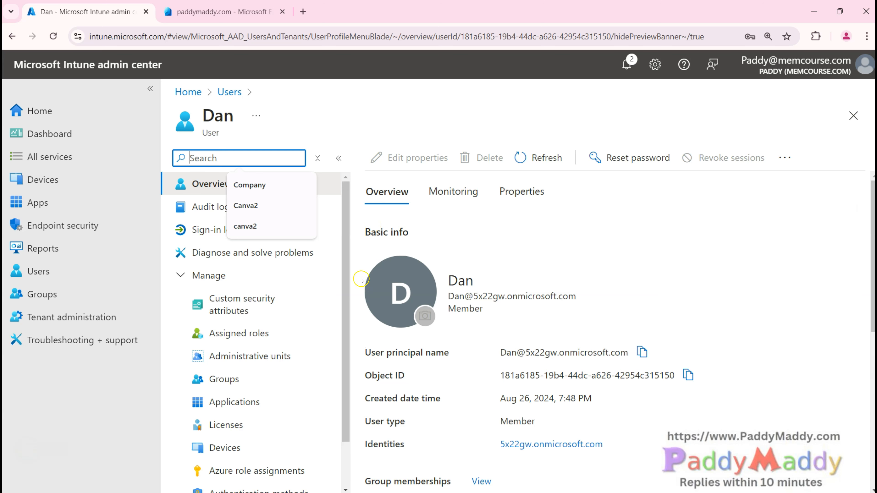
Step: Change Dan's user principal name domain to memcourse.com and save
{"action": "left_click", "coordinate": [400, 157]}
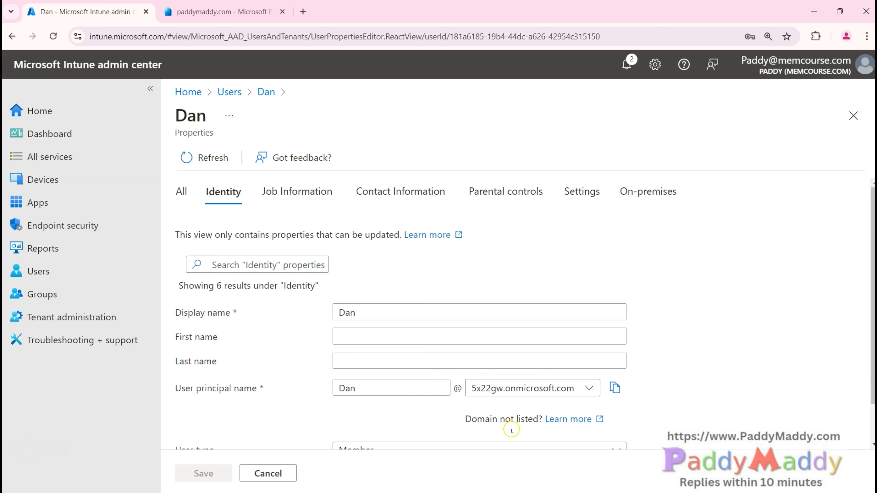
{"action": "left_click", "coordinate": [524, 388]}
{"action": "left_click", "coordinate": [518, 436]}
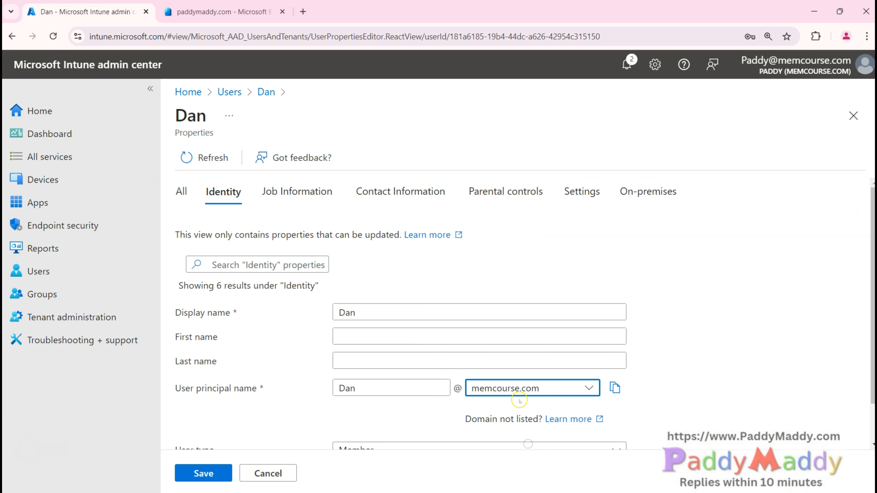
{"action": "left_click", "coordinate": [202, 473]}
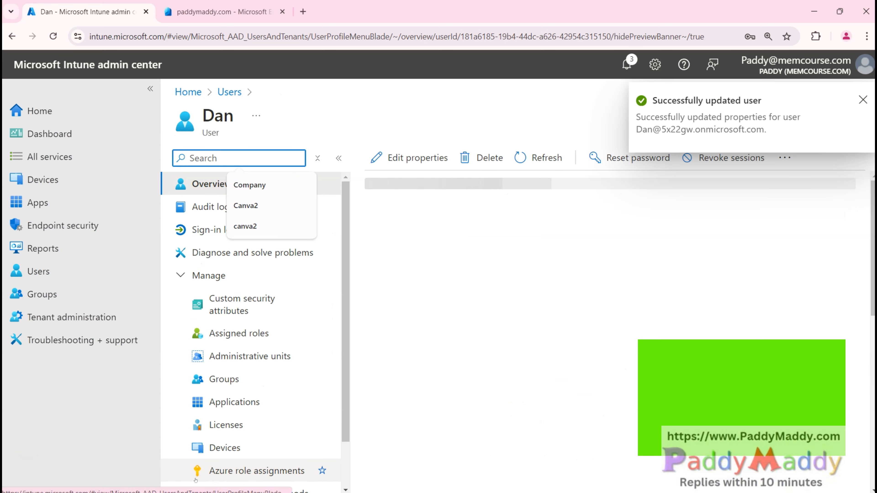
{"action": "left_click", "coordinate": [399, 385]}
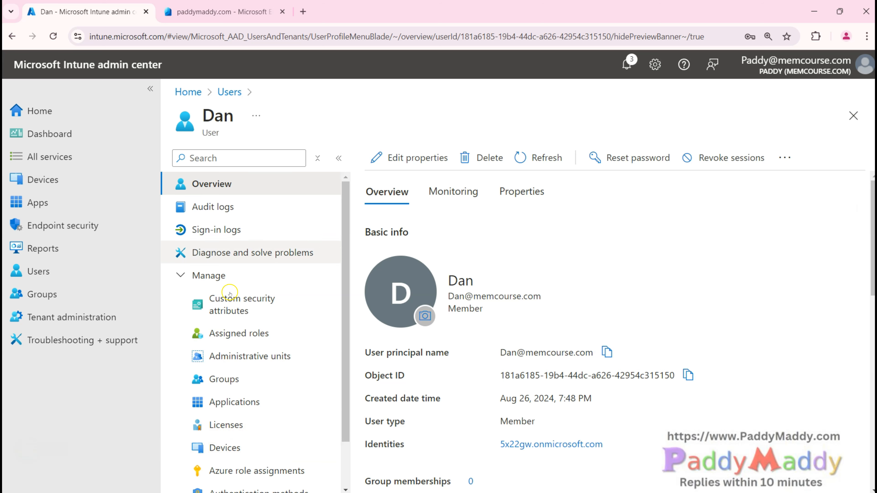
{"action": "left_click", "coordinate": [224, 424]}
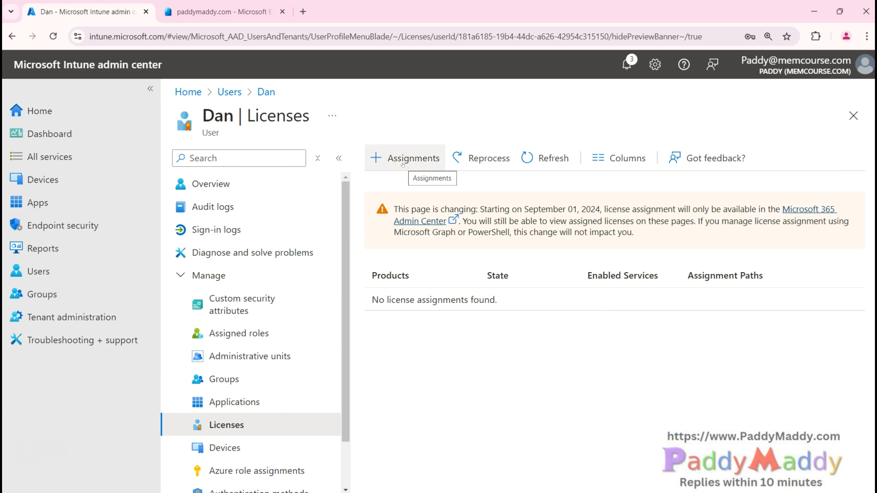
Step: Review Dan's full property list, pointing out the Usage location property
{"action": "left_click", "coordinate": [255, 176]}
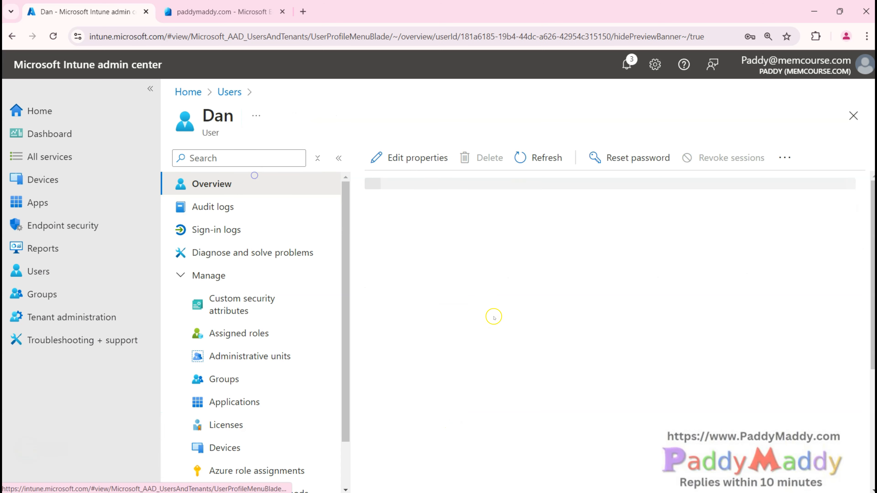
{"action": "left_click", "coordinate": [527, 194]}
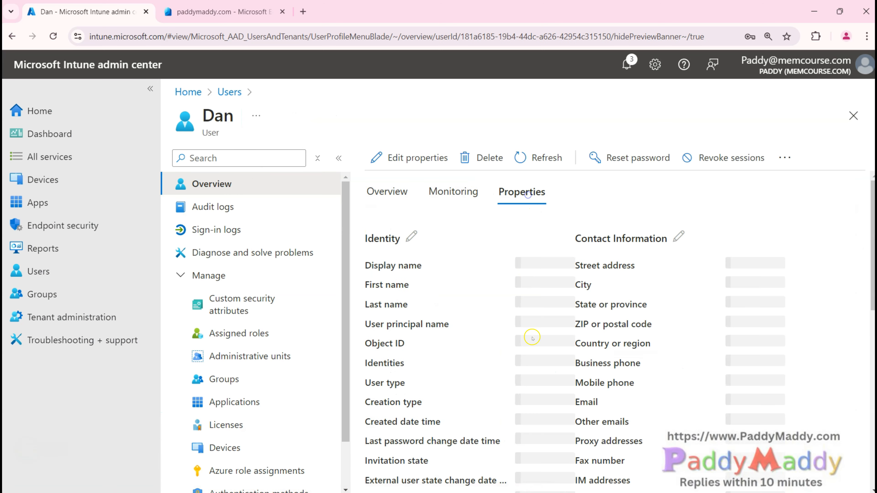
{"action": "scroll", "coordinate": [510, 393], "scroll_direction": "down", "scroll_amount": 15}
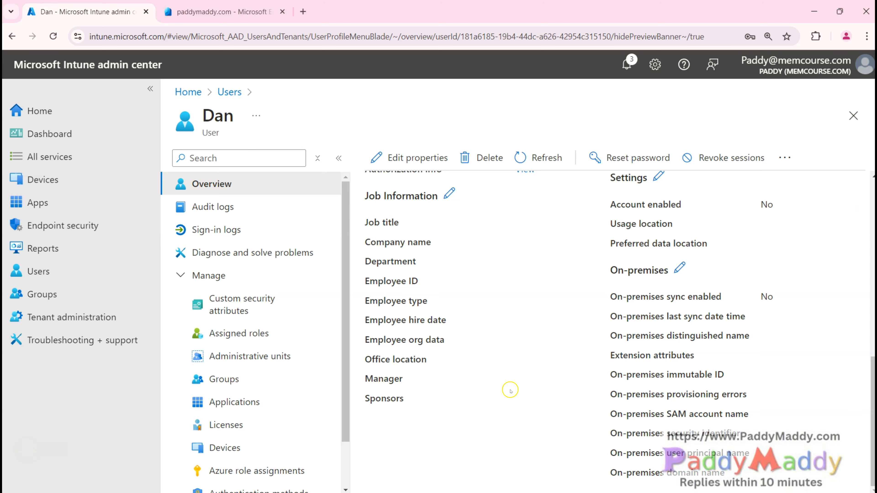
{"action": "scroll", "coordinate": [509, 390], "scroll_direction": "up", "scroll_amount": 3}
{"action": "left_click_drag", "start_coordinate": [620, 338], "coordinate": [683, 336]}
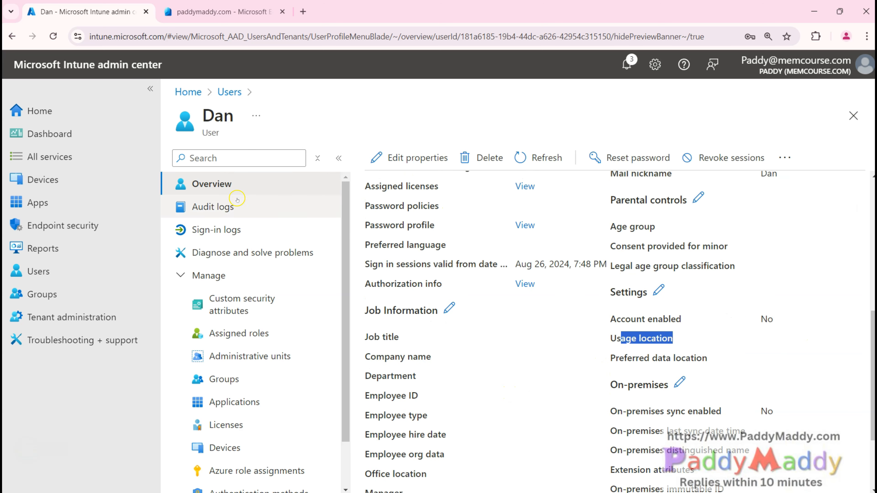
Step: Assign Dan the Microsoft 365 E5 Developer licence, save, and open the failed-assignment details
{"action": "left_click", "coordinate": [255, 421]}
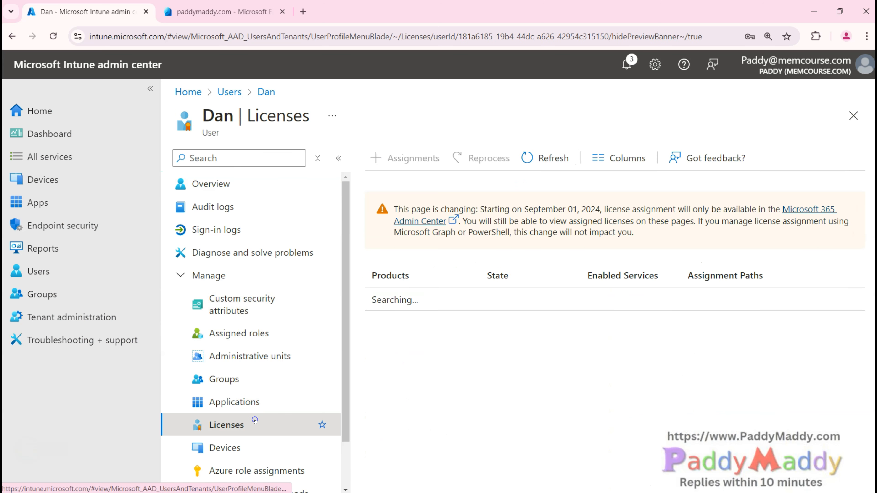
{"action": "left_click", "coordinate": [419, 161]}
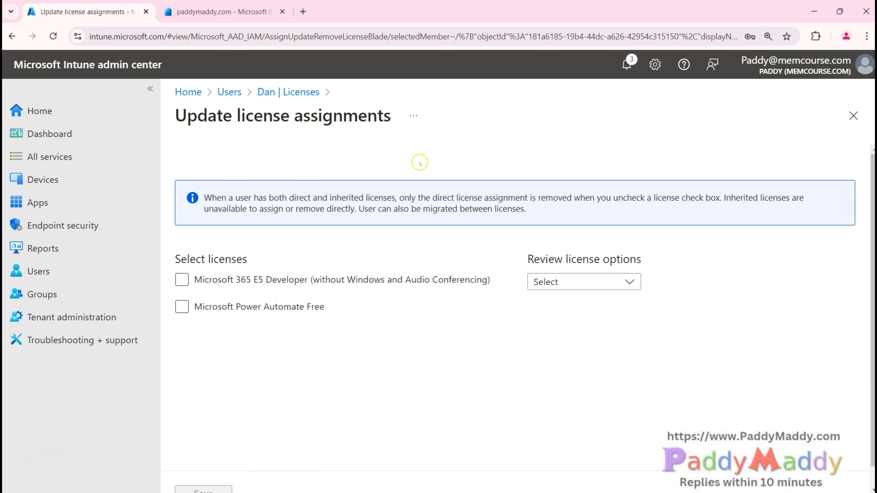
{"action": "left_click", "coordinate": [183, 282]}
{"action": "left_click", "coordinate": [185, 282]}
{"action": "left_click", "coordinate": [599, 282]}
{"action": "left_click", "coordinate": [178, 284]}
{"action": "scroll", "coordinate": [595, 318], "scroll_direction": "down", "scroll_amount": 8}
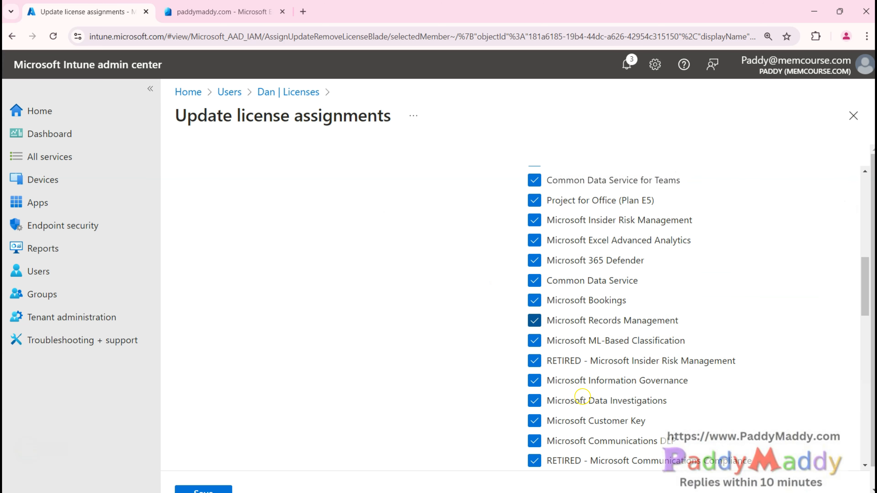
{"action": "scroll", "coordinate": [583, 398], "scroll_direction": "down", "scroll_amount": 5}
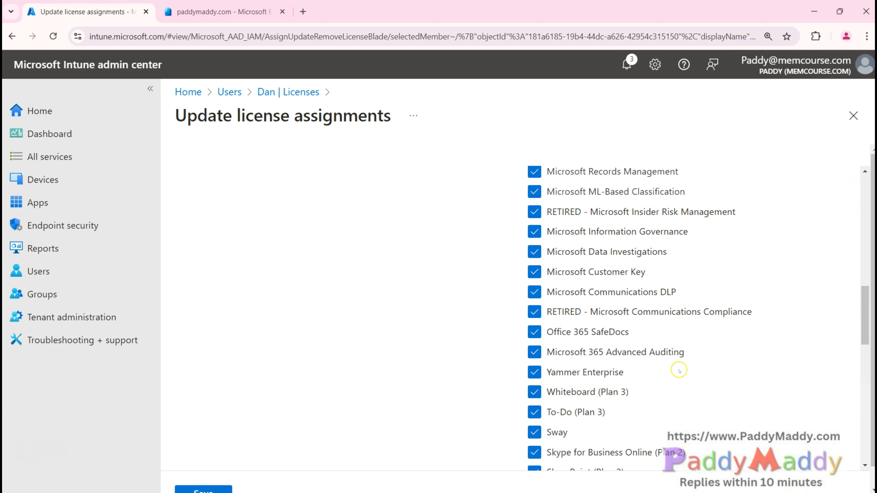
{"action": "scroll", "coordinate": [679, 371], "scroll_direction": "down", "scroll_amount": 12}
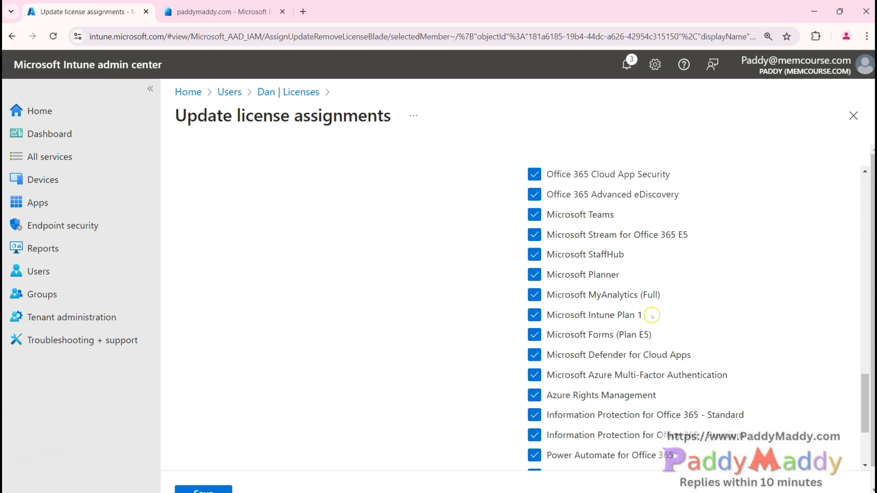
{"action": "left_click", "coordinate": [214, 489]}
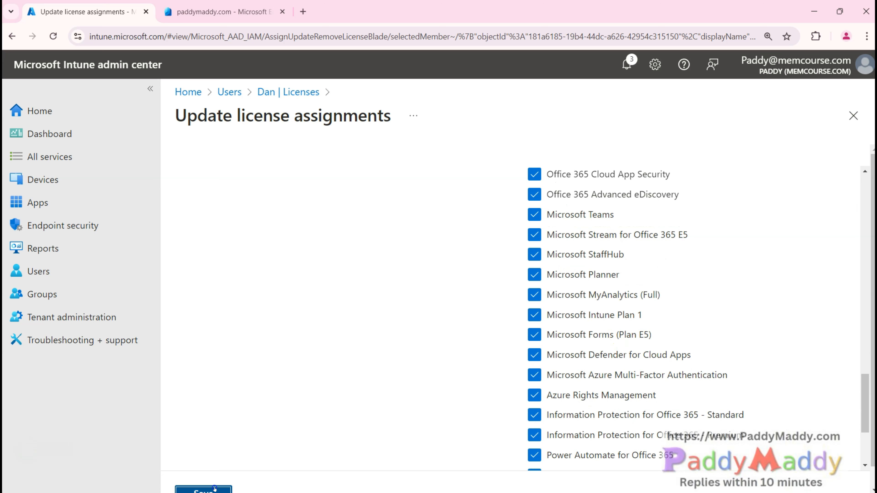
{"action": "left_click", "coordinate": [706, 114]}
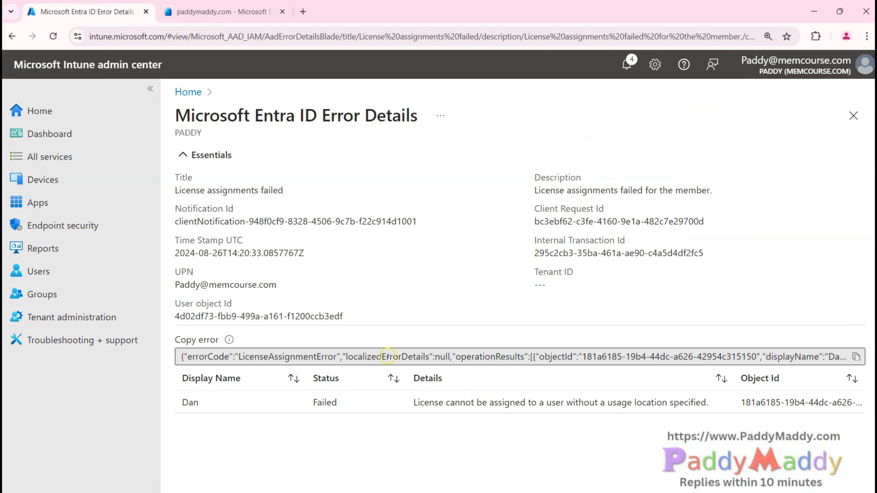
Step: Highlight the error text showing the licence failed because no usage location is set
{"action": "left_click_drag", "start_coordinate": [340, 361], "coordinate": [432, 357]}
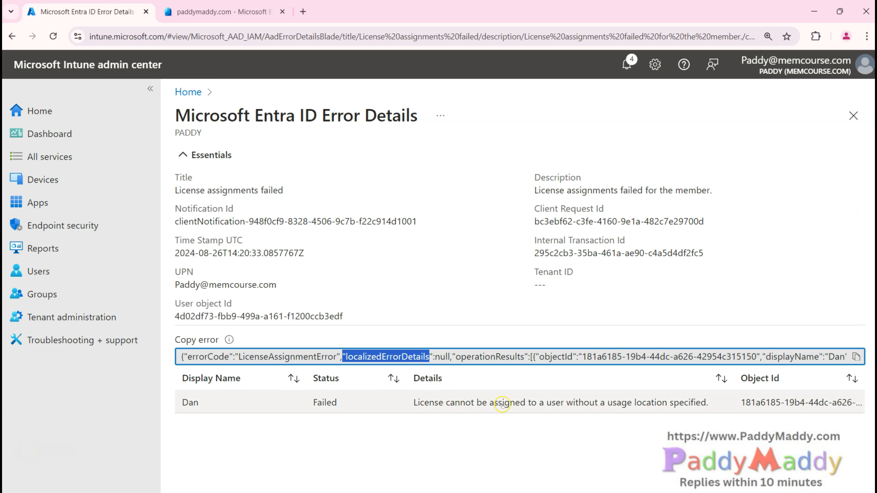
{"action": "left_click_drag", "start_coordinate": [560, 403], "coordinate": [704, 404]}
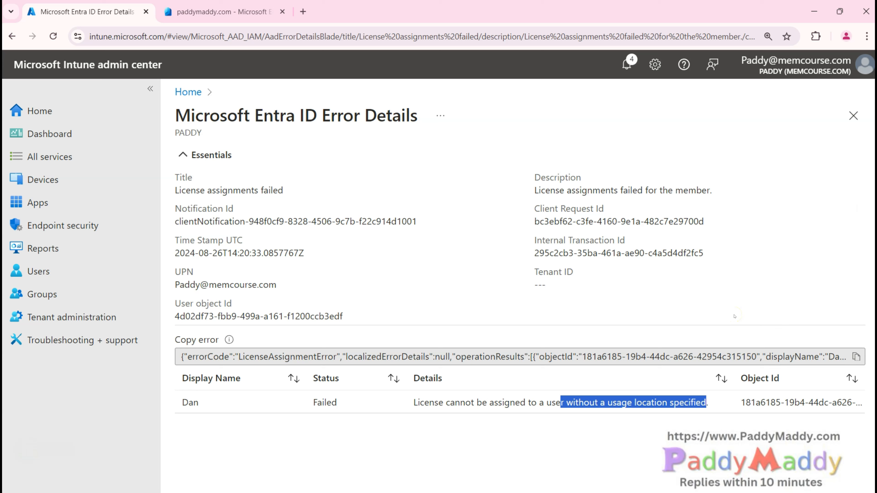
{"action": "left_click", "coordinate": [402, 441]}
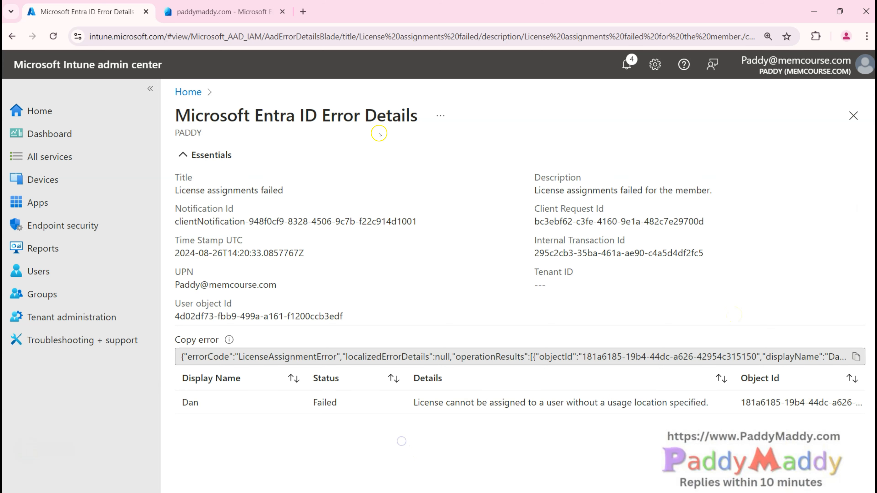
{"action": "left_click_drag", "start_coordinate": [345, 357], "coordinate": [429, 358]}
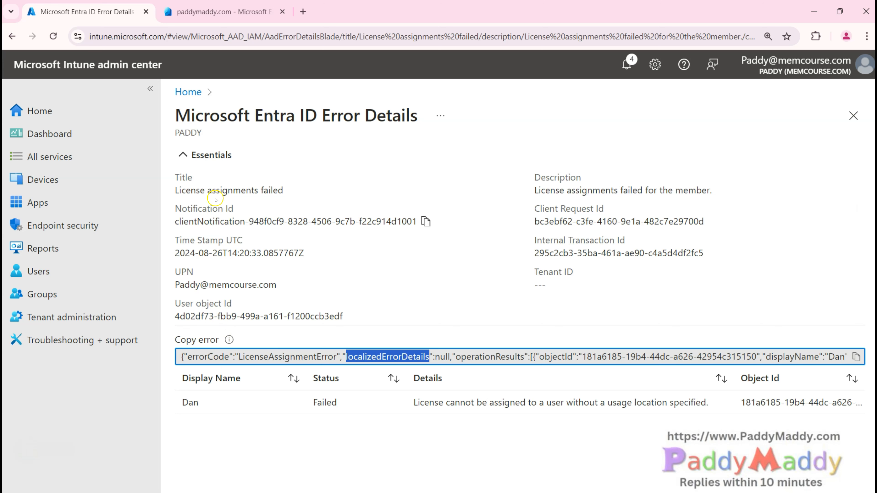
Step: Search the users list for 'dan' and open the test user's profile
{"action": "left_click", "coordinate": [38, 271]}
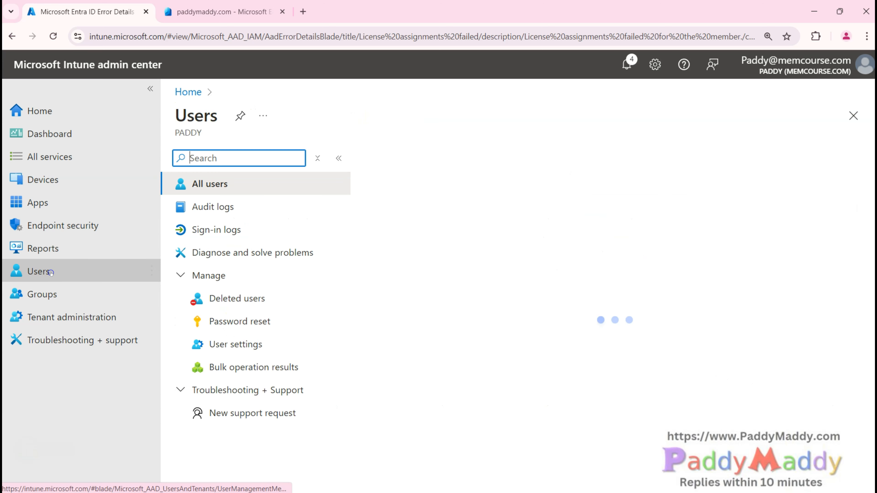
{"action": "left_click", "coordinate": [420, 210]}
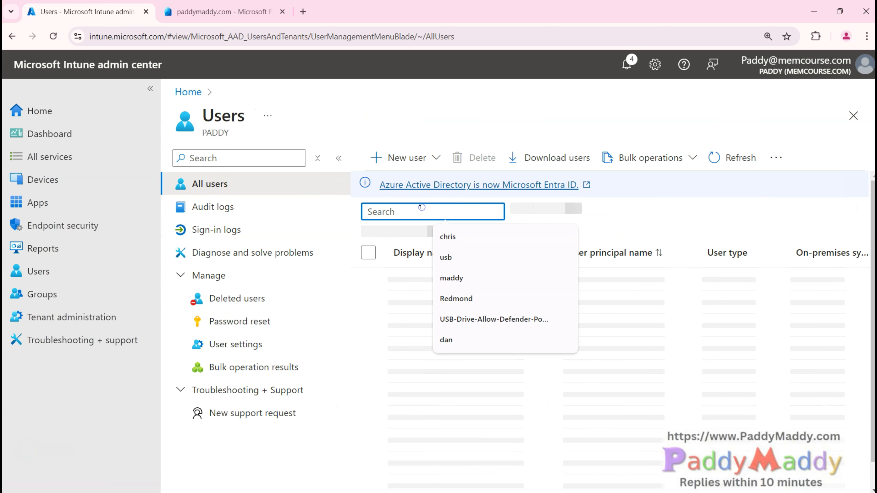
{"action": "type", "text": "dan"}
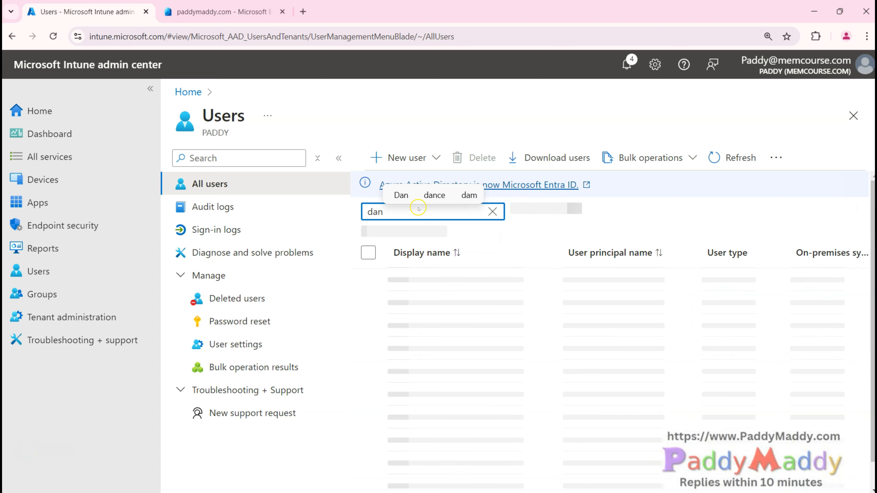
{"action": "left_click", "coordinate": [421, 280]}
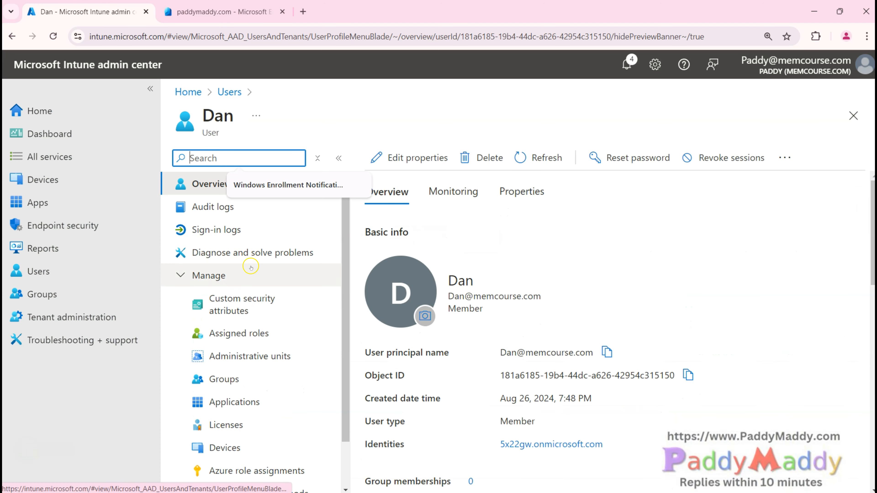
Step: Set Dan's usage location to United States and save his properties
{"action": "left_click", "coordinate": [404, 157]}
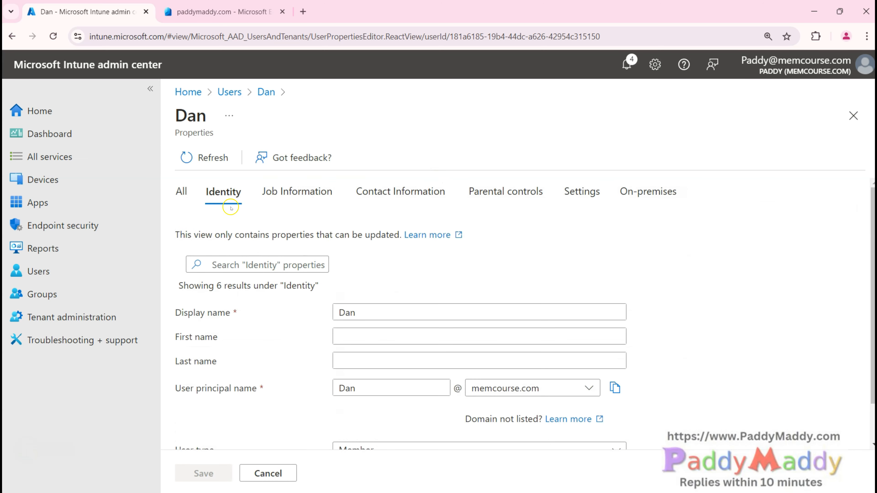
{"action": "left_click", "coordinate": [184, 188]}
{"action": "scroll", "coordinate": [591, 353], "scroll_direction": "down", "scroll_amount": 15}
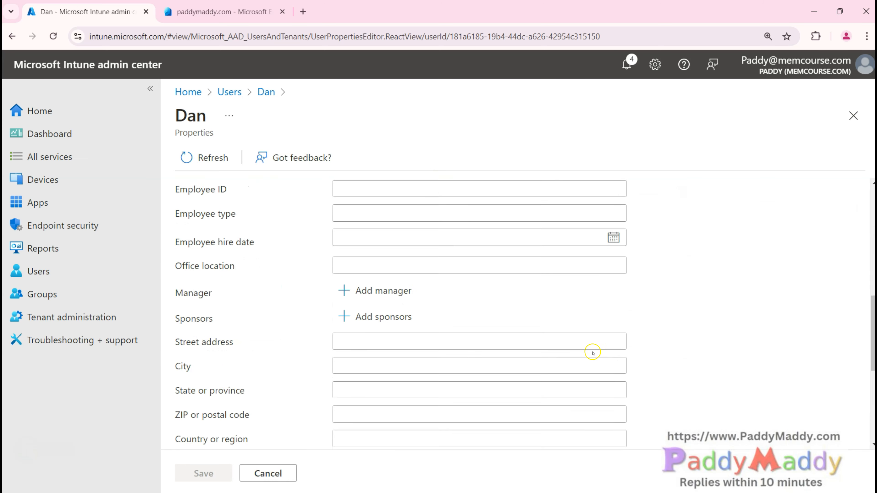
{"action": "left_click", "coordinate": [615, 438]}
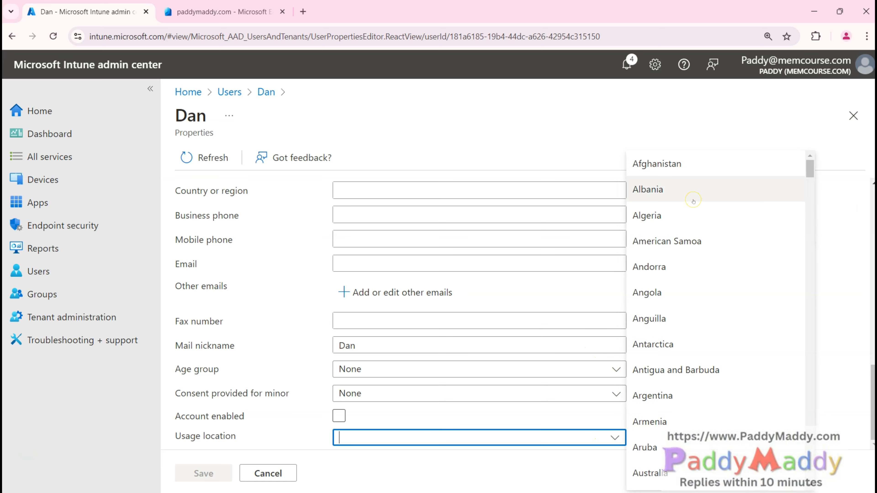
{"action": "type", "text": "United States"}
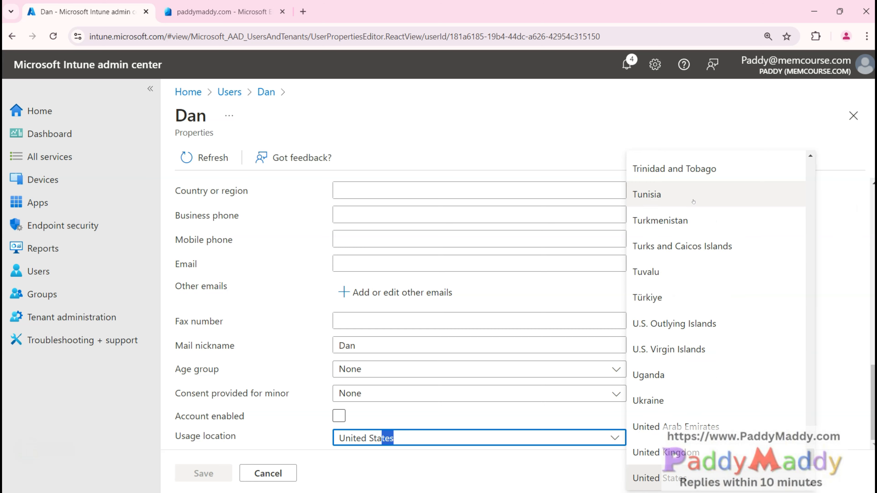
{"action": "left_click", "coordinate": [303, 423]}
{"action": "left_click", "coordinate": [204, 473]}
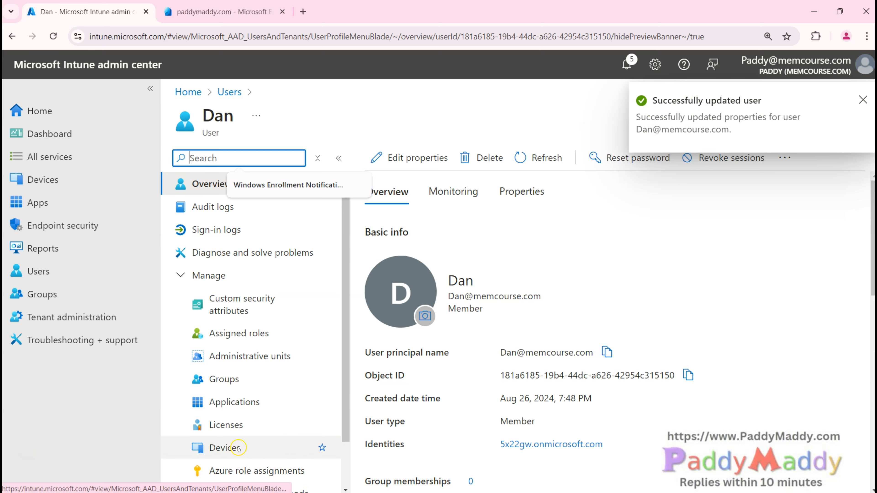
{"action": "left_click", "coordinate": [242, 425]}
Step: Assign the Microsoft 365 E5 Developer licence to Dan and save
{"action": "left_click", "coordinate": [411, 158]}
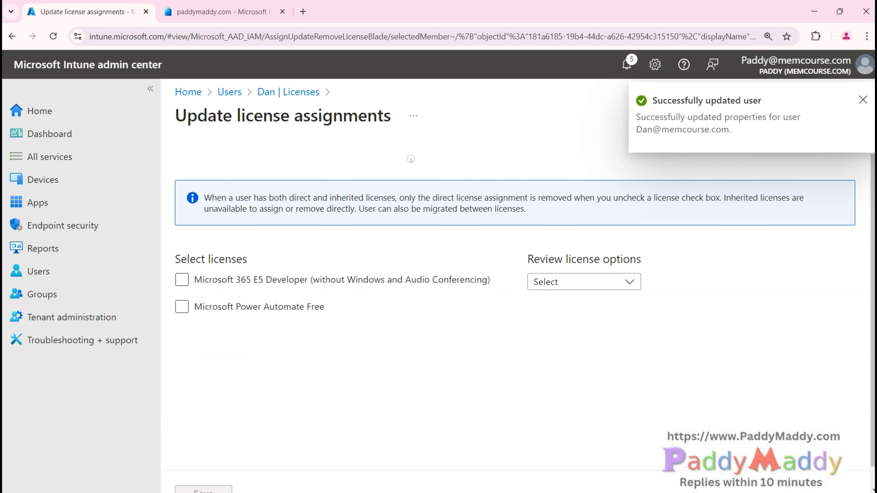
{"action": "left_click", "coordinate": [181, 279]}
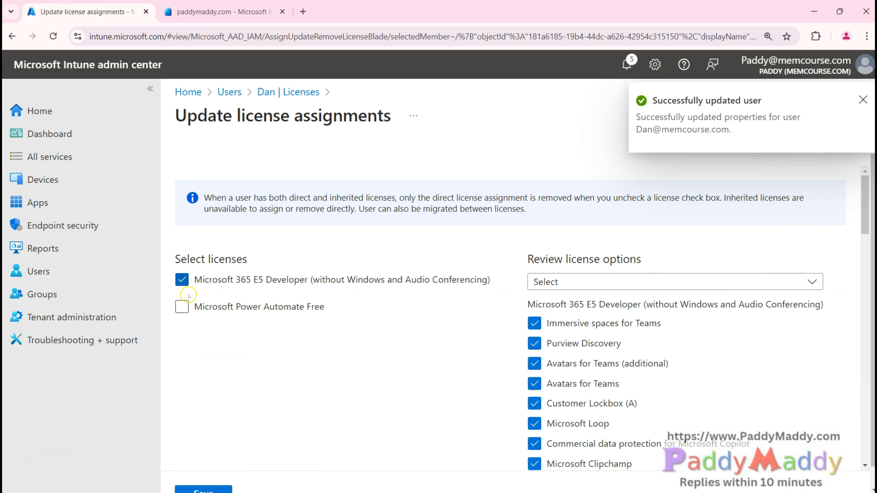
{"action": "left_click", "coordinate": [203, 490]}
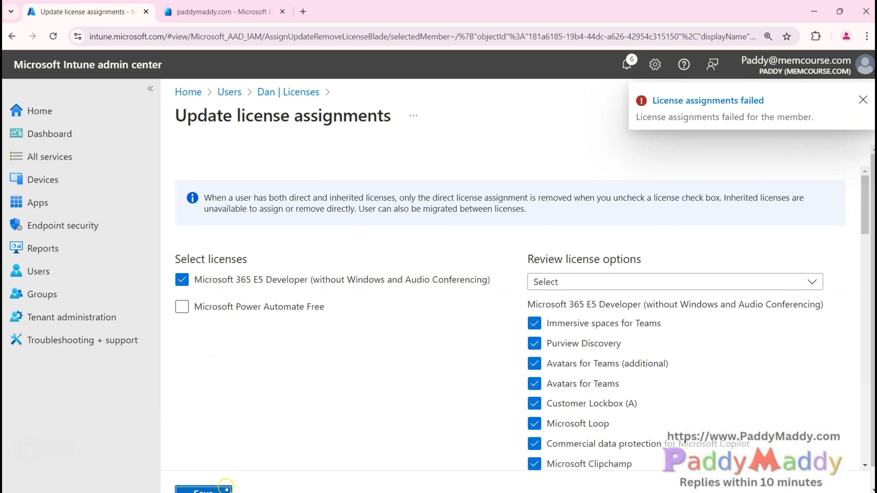
{"action": "left_click", "coordinate": [213, 490]}
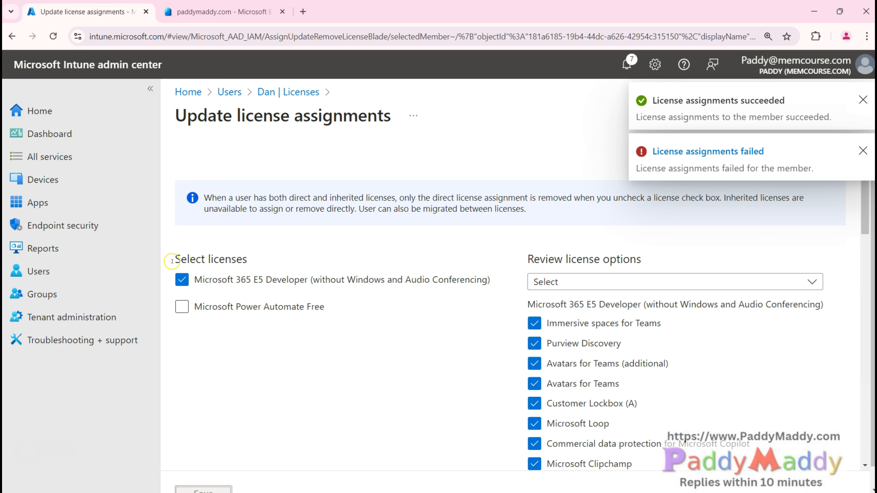
Step: Reopen Dan's licences and confirm E5 Developer is Active, assigned directly
{"action": "left_click", "coordinate": [241, 94]}
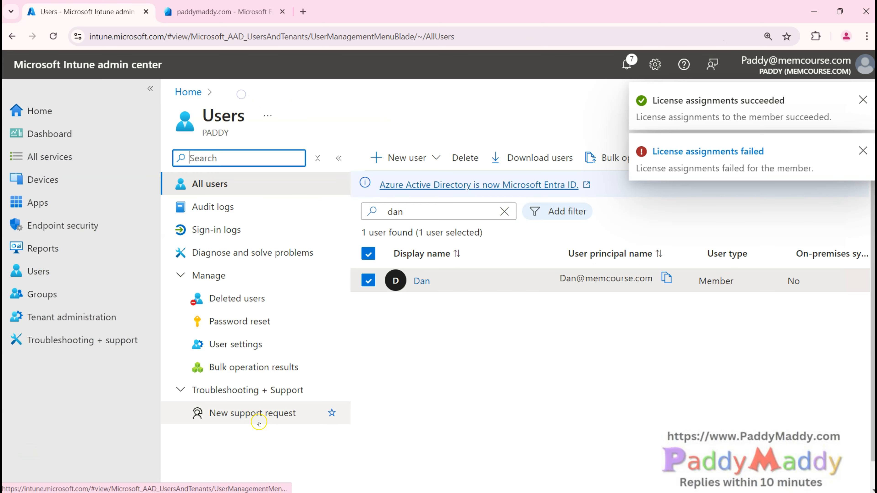
{"action": "left_click", "coordinate": [421, 281]}
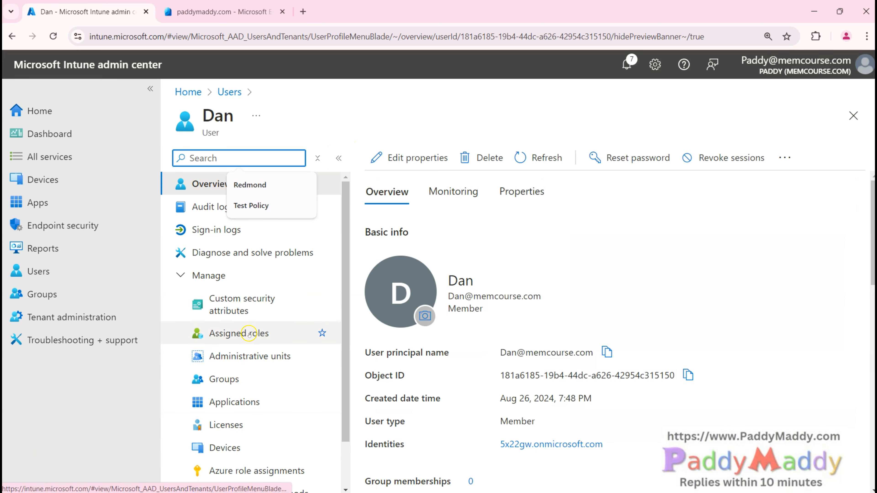
{"action": "scroll", "coordinate": [249, 345], "scroll_direction": "down", "scroll_amount": 1}
{"action": "scroll", "coordinate": [250, 351], "scroll_direction": "up", "scroll_amount": 1}
{"action": "left_click", "coordinate": [250, 415]}
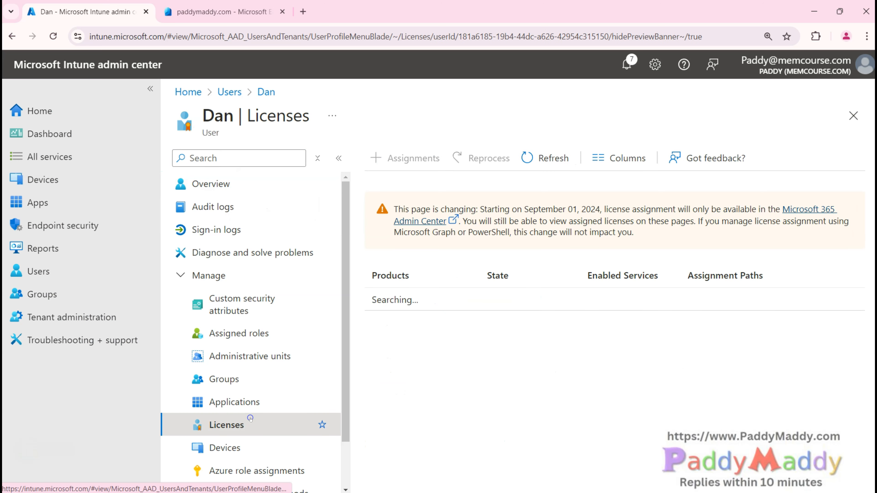
{"action": "left_click_drag", "start_coordinate": [679, 307], "coordinate": [718, 304]}
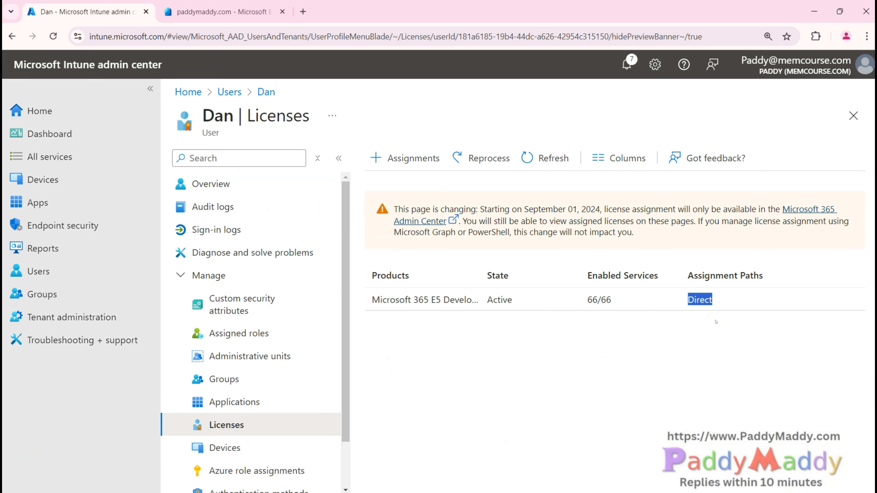
{"action": "left_click", "coordinate": [62, 456]}
{"action": "left_click_drag", "start_coordinate": [397, 209], "coordinate": [666, 211]}
Step: Check the E5 Developer Trial subscription (14 of 25 assigned) in Microsoft 365 admin center, then return to Intune
{"action": "left_click", "coordinate": [419, 223]}
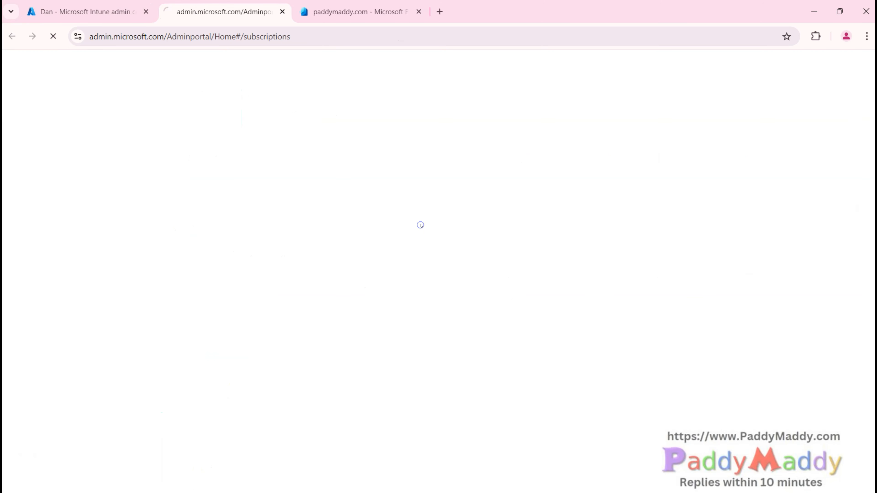
{"action": "left_click", "coordinate": [424, 261]}
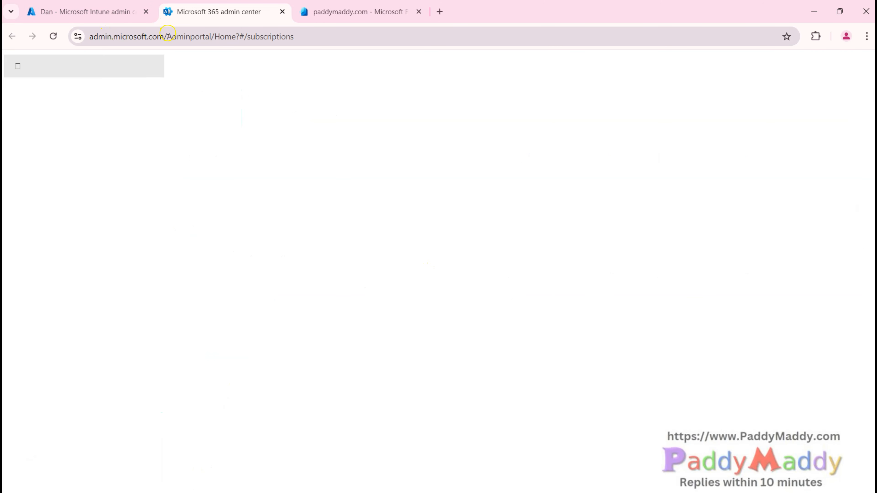
{"action": "left_click_drag", "start_coordinate": [167, 35], "coordinate": [62, 24]}
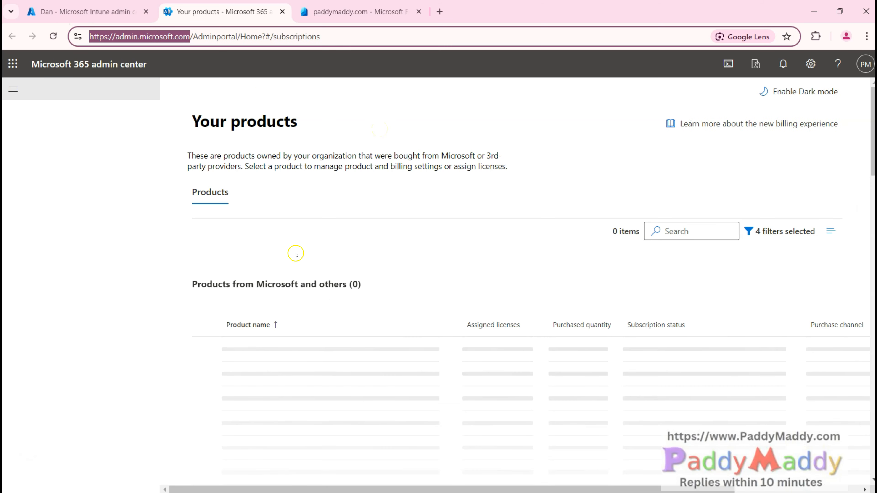
{"action": "left_click", "coordinate": [293, 152]}
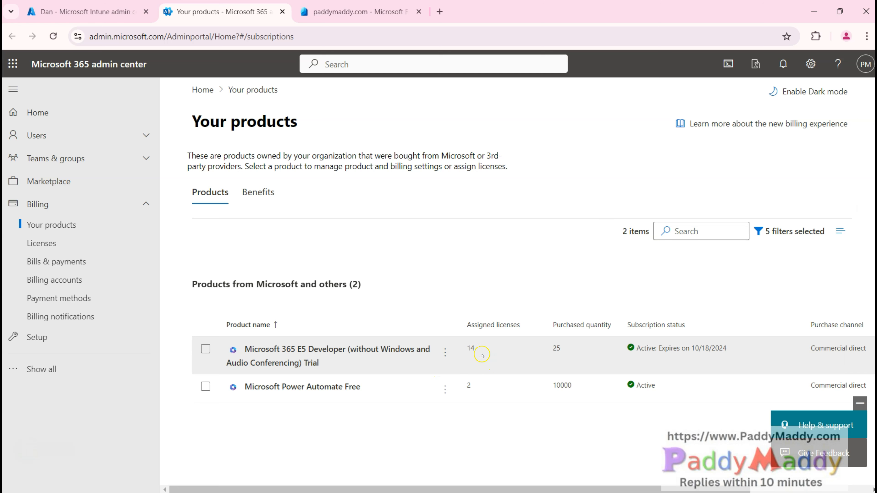
{"action": "left_click", "coordinate": [471, 348]}
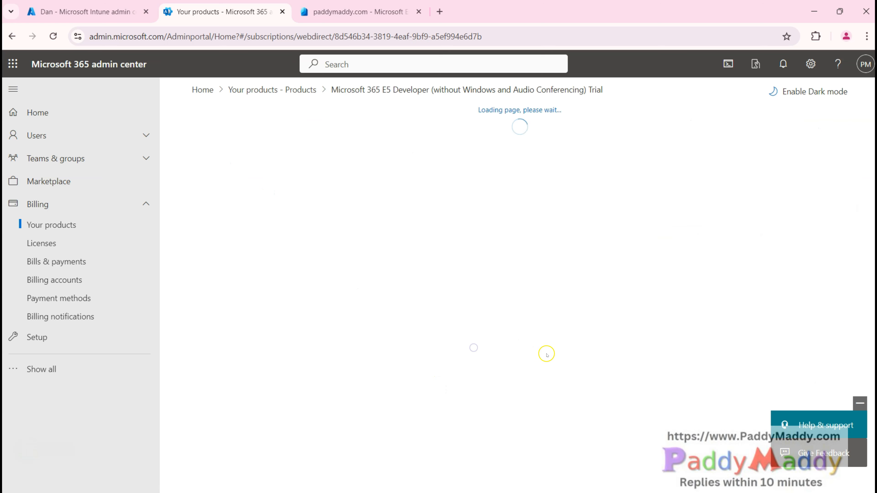
{"action": "left_click", "coordinate": [284, 89]}
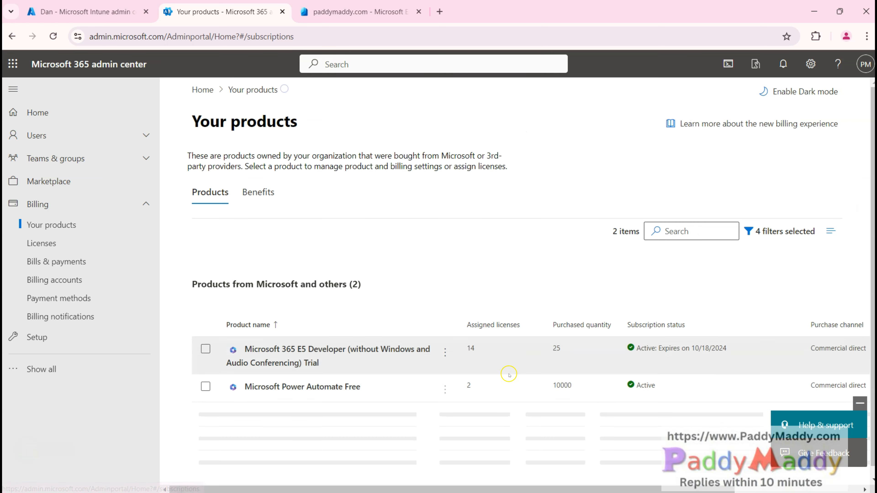
{"action": "left_click", "coordinate": [94, 4]}
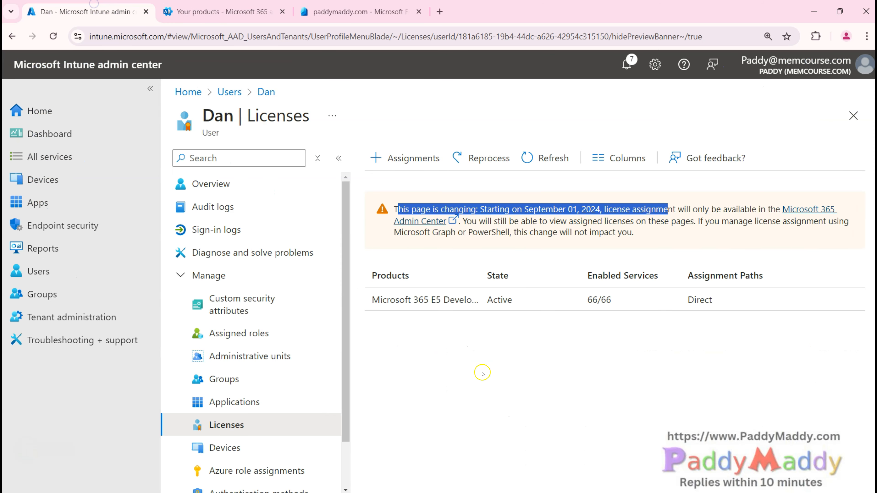
Step: Clear the banner selection and minimize the browser to show the First-Time configurations slide
{"action": "left_click", "coordinate": [499, 365]}
{"action": "scroll", "coordinate": [319, 343], "scroll_direction": "down", "scroll_amount": 2}
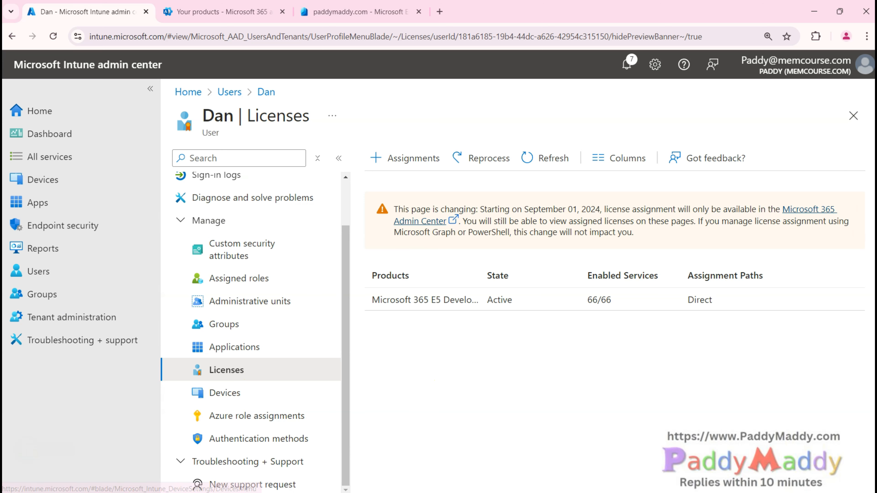
{"action": "left_click", "coordinate": [814, 12]}
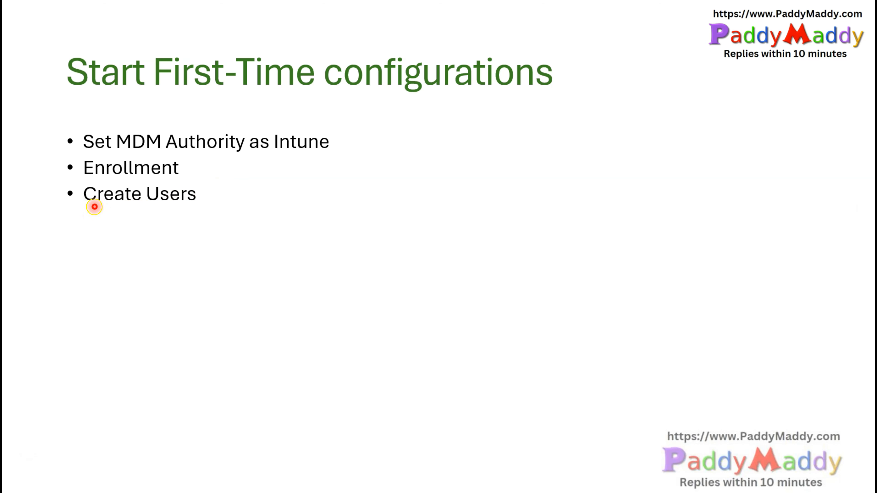
Step: Advance the slide animation to reveal the Create Groups bullet
{"action": "left_click", "coordinate": [196, 217]}
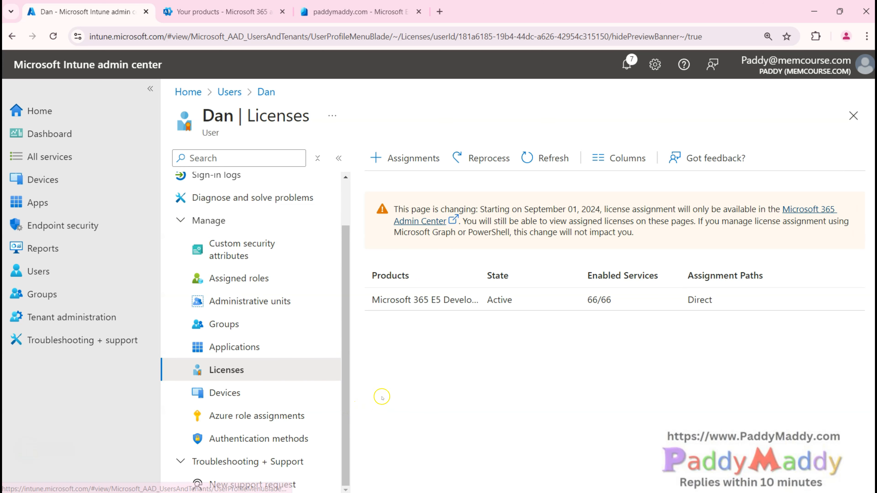
Step: Open Intune's All groups list (113 groups), then switch to the Entra admin center tab
{"action": "left_click", "coordinate": [55, 293]}
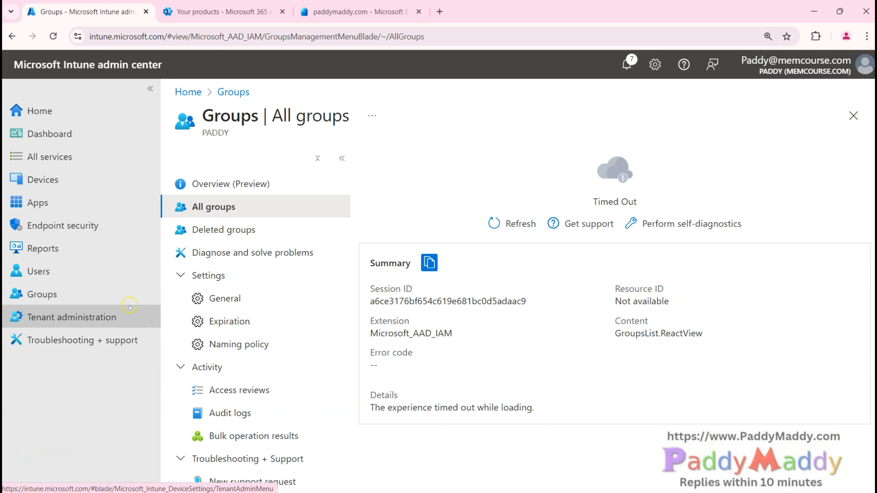
{"action": "left_click", "coordinate": [214, 224]}
{"action": "left_click", "coordinate": [213, 208]}
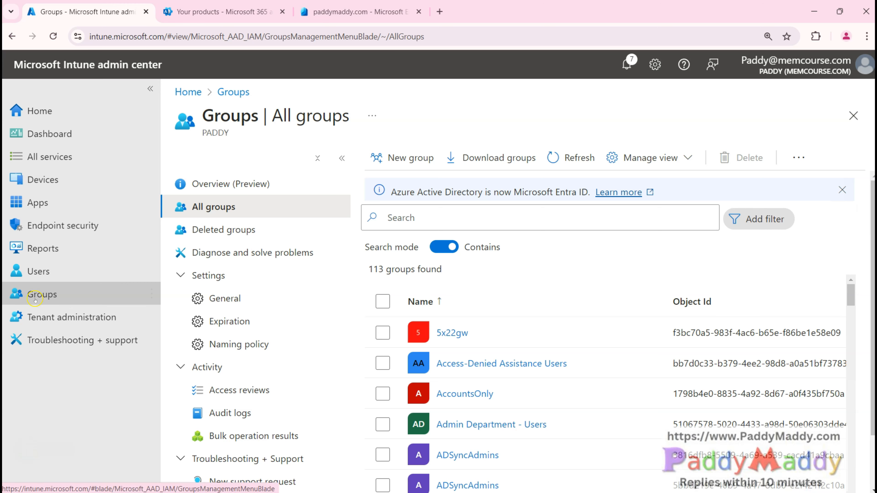
{"action": "left_click", "coordinate": [253, 15]}
{"action": "left_click", "coordinate": [354, 7]}
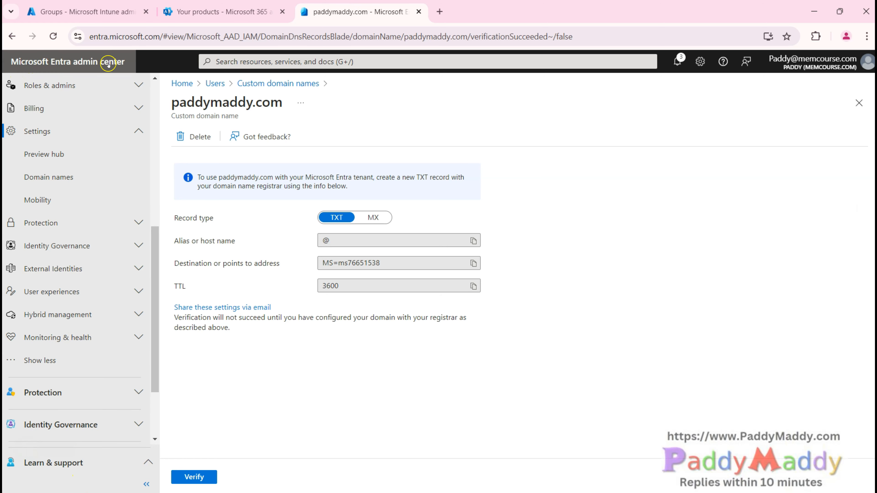
Step: Zoom the Entra page and open a New Group form from All groups
{"action": "key", "text": "ctrl+plus"}
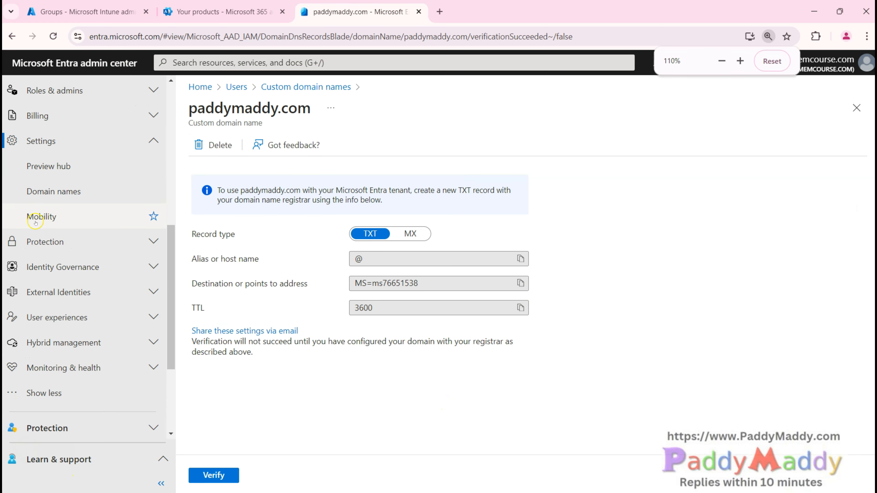
{"action": "scroll", "coordinate": [35, 223], "scroll_direction": "up", "scroll_amount": 10}
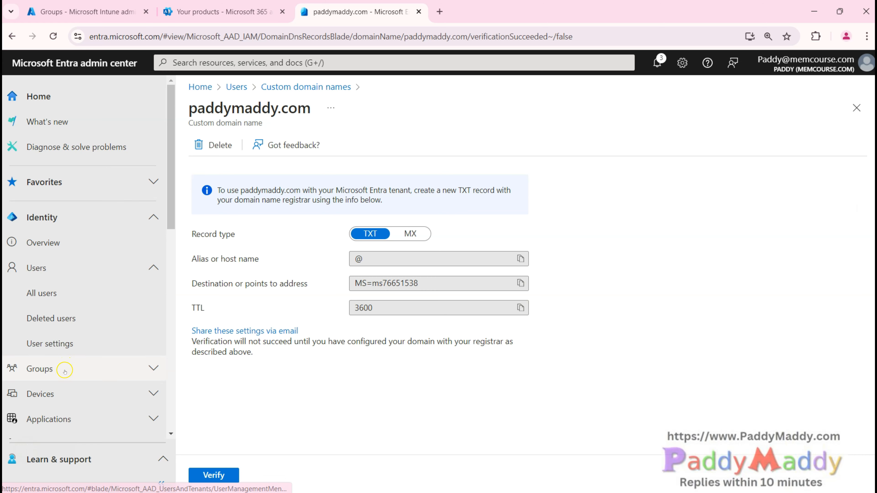
{"action": "left_click", "coordinate": [65, 370]}
{"action": "left_click", "coordinate": [60, 362]}
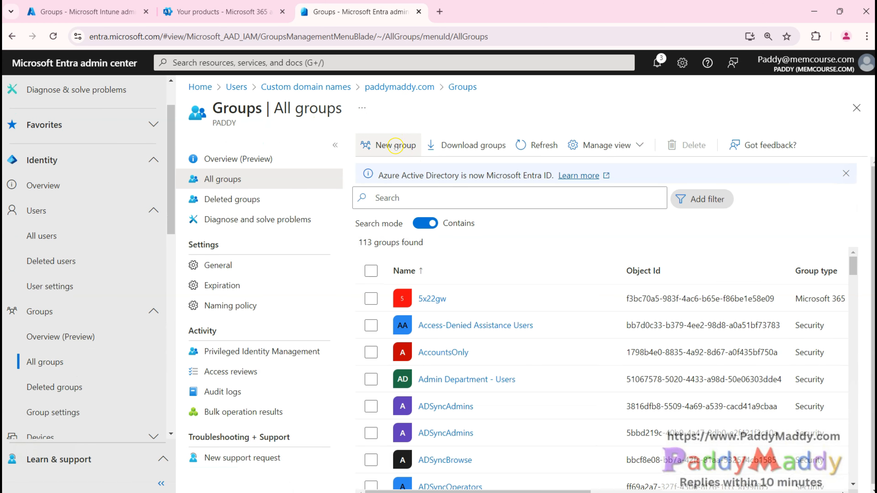
{"action": "left_click", "coordinate": [396, 147]}
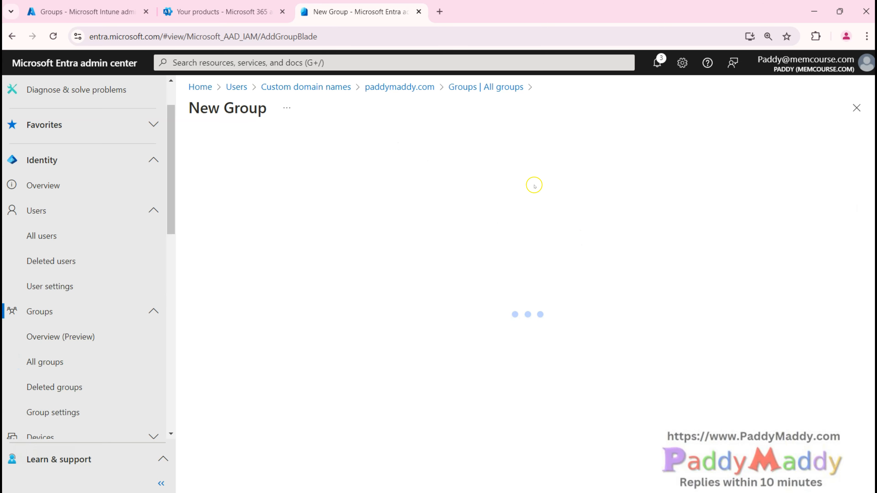
Step: Close the Microsoft 365 products tab and start a new group in Intune as well
{"action": "left_click", "coordinate": [281, 11]}
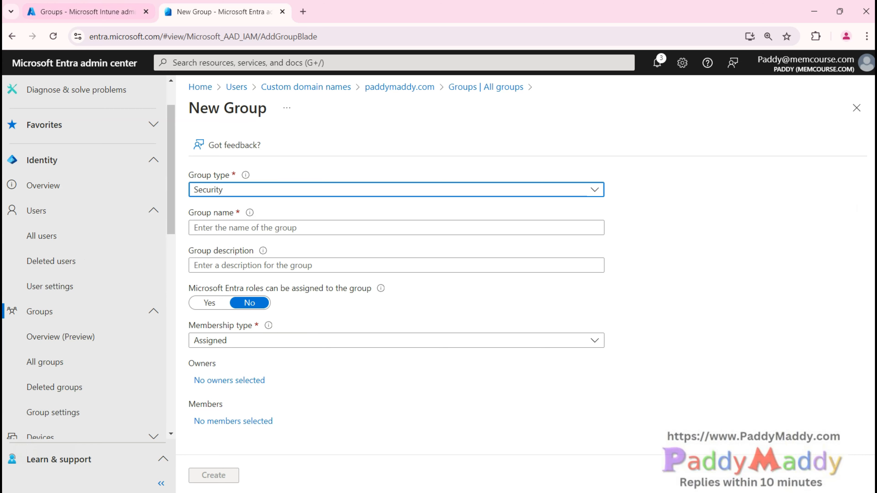
{"action": "left_click", "coordinate": [79, 5]}
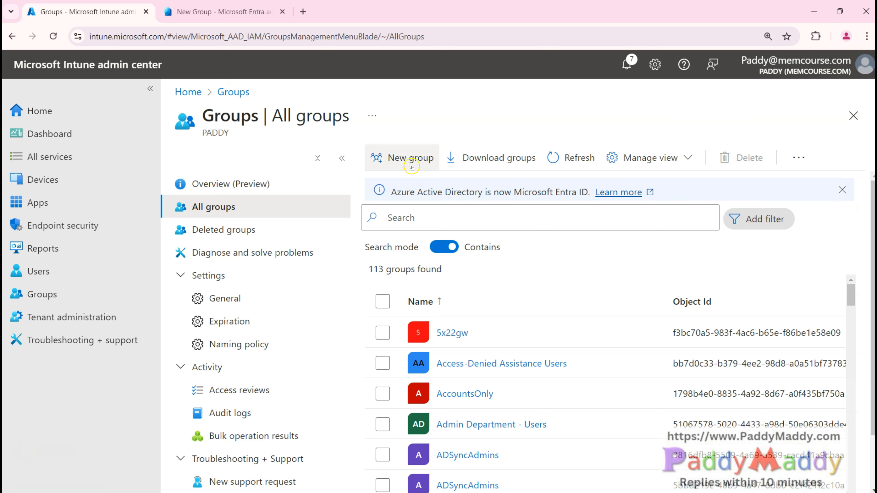
{"action": "left_click", "coordinate": [409, 158]}
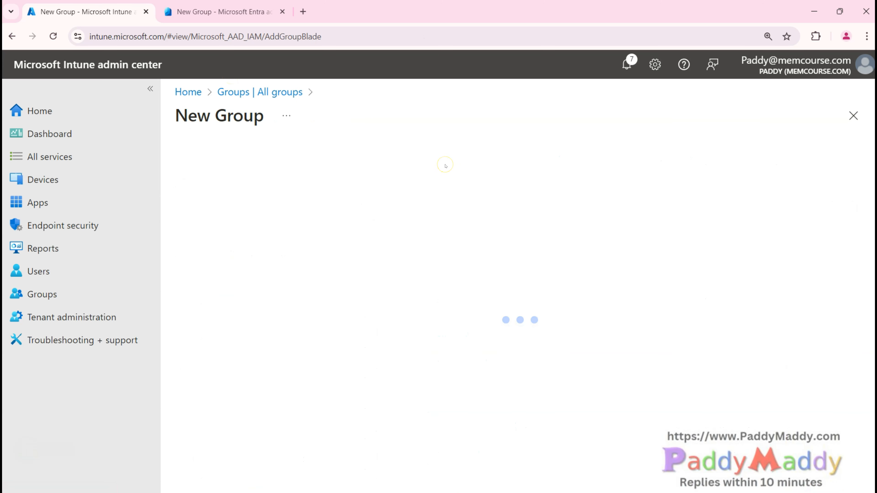
Step: Compare Entra's new group form with Intune's blank New Group form
{"action": "left_click", "coordinate": [214, 11]}
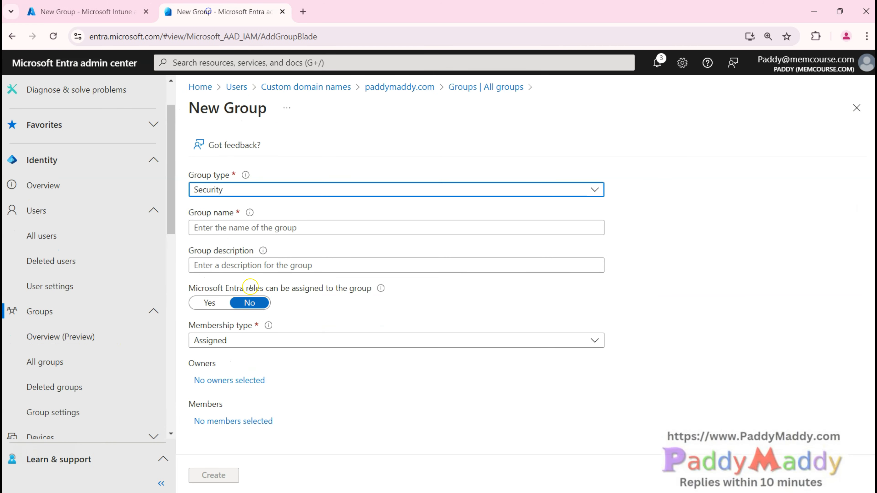
{"action": "left_click", "coordinate": [86, 11]}
{"action": "scroll", "coordinate": [381, 349], "scroll_direction": "down", "scroll_amount": 2}
{"action": "scroll", "coordinate": [381, 350], "scroll_direction": "up", "scroll_amount": 2}
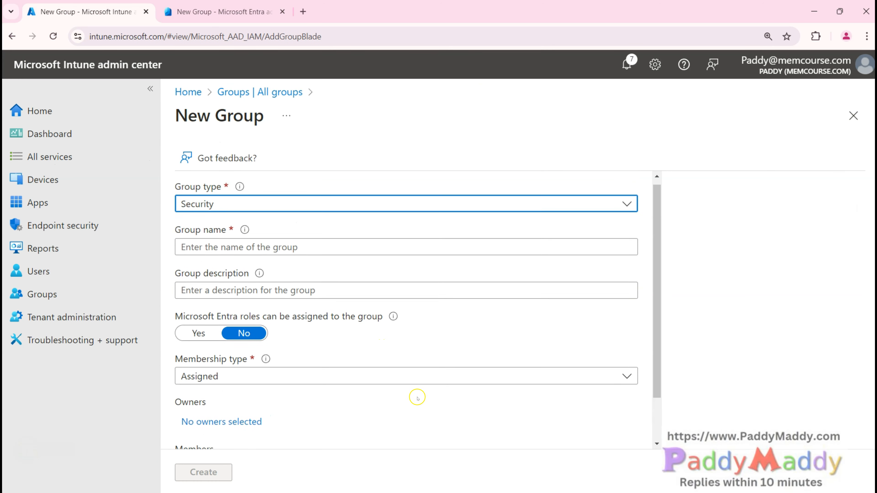
Step: Zoom the Entra page to 125%, then return to Intune's New Group form with annotation on
{"action": "key", "text": "ctrl+Tab"}
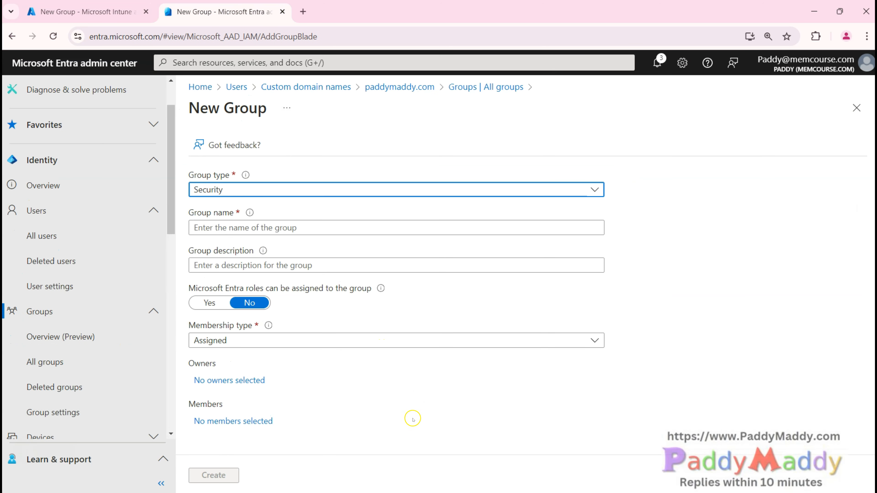
{"action": "key", "text": "ctrl+plus"}
{"action": "scroll", "coordinate": [319, 353], "scroll_direction": "down", "scroll_amount": 2}
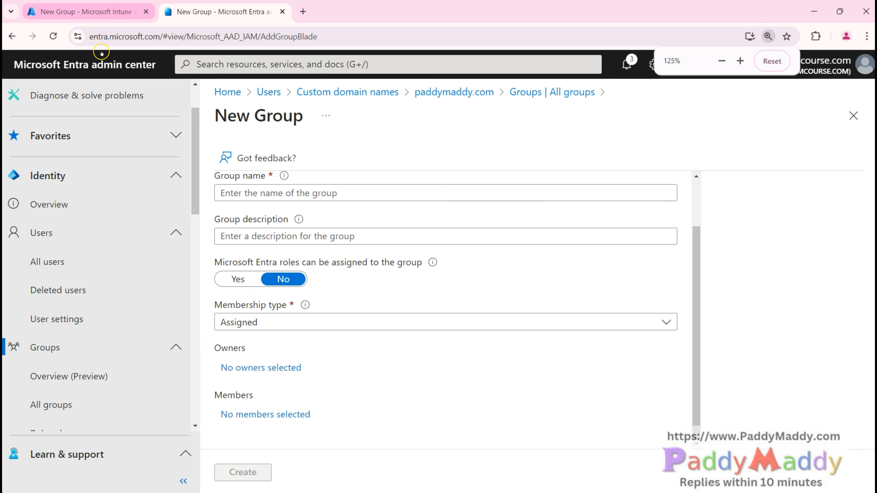
{"action": "scroll", "coordinate": [235, 207], "scroll_direction": "up", "scroll_amount": 2}
{"action": "key", "text": "ctrl+shift+Tab"}
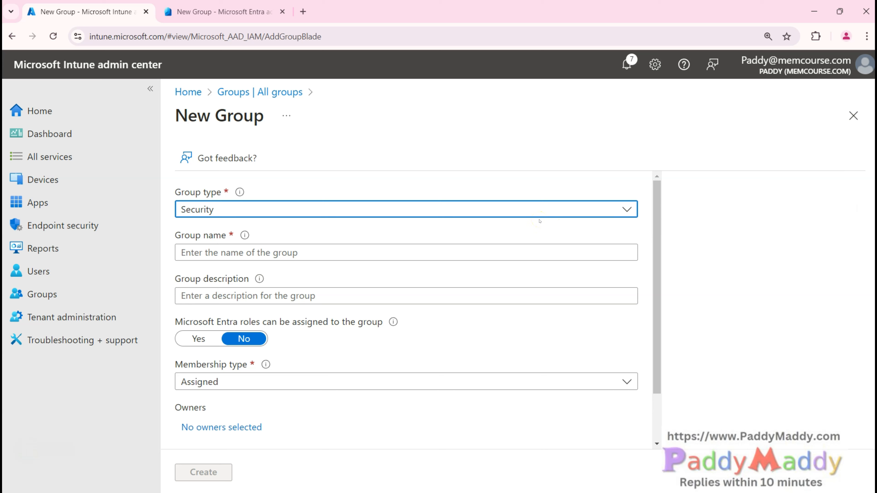
{"action": "key", "text": "alt+d"}
Step: Annotate the Group type, Membership type, Group name and Owners fields on the form
{"action": "left_click_drag", "start_coordinate": [261, 187], "coordinate": [313, 168]}
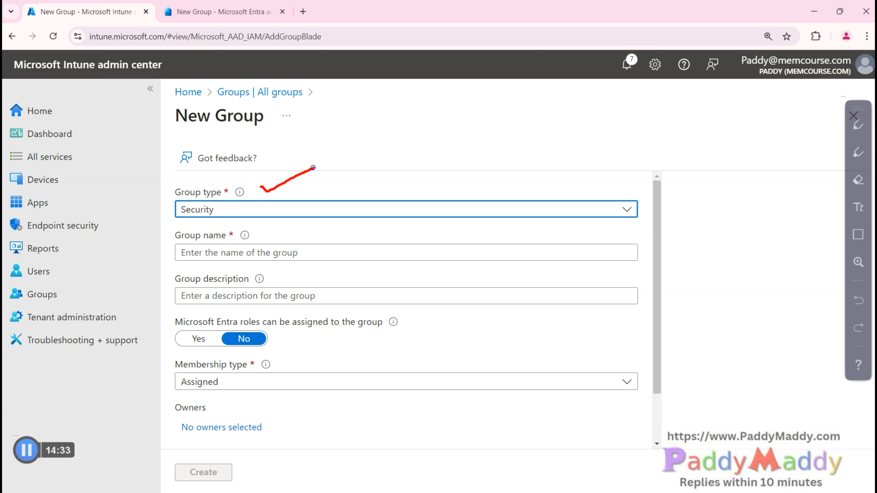
{"action": "left_click_drag", "start_coordinate": [173, 369], "coordinate": [222, 369]}
{"action": "mouse_move", "coordinate": [404, 186]}
{"action": "left_mouse_down"}
{"action": "mouse_move", "coordinate": [414, 177]}
{"action": "mouse_move", "coordinate": [415, 196]}
{"action": "left_mouse_up"}
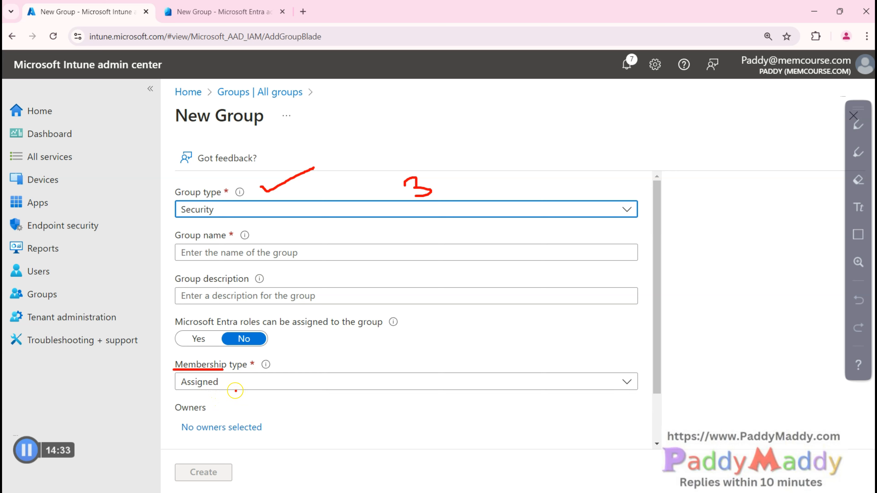
{"action": "left_click_drag", "start_coordinate": [313, 415], "coordinate": [394, 415]}
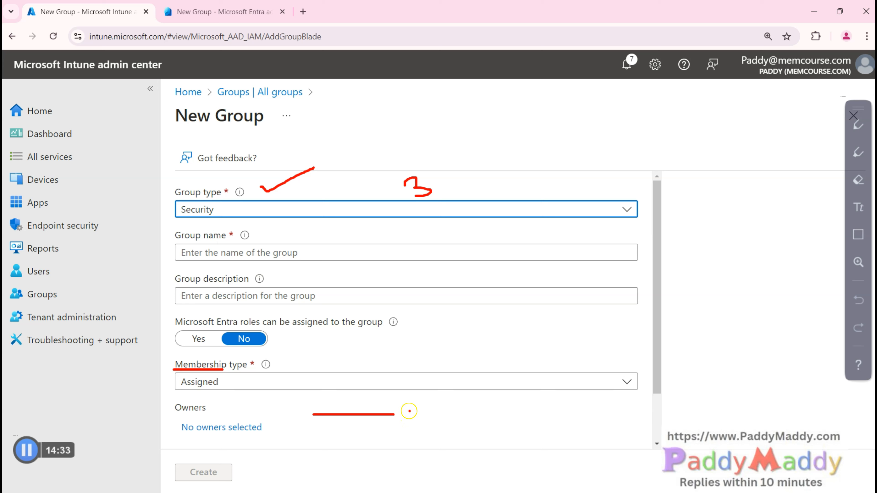
{"action": "mouse_move", "coordinate": [145, 428]}
{"action": "left_mouse_down"}
{"action": "mouse_move", "coordinate": [97, 343]}
{"action": "mouse_move", "coordinate": [145, 221]}
{"action": "mouse_move", "coordinate": [171, 213]}
{"action": "mouse_move", "coordinate": [166, 225]}
{"action": "left_mouse_up"}
{"action": "mouse_move", "coordinate": [168, 431]}
{"action": "left_mouse_down"}
{"action": "mouse_move", "coordinate": [134, 300]}
{"action": "mouse_move", "coordinate": [166, 239]}
{"action": "mouse_move", "coordinate": [180, 237]}
{"action": "mouse_move", "coordinate": [168, 253]}
{"action": "left_mouse_up"}
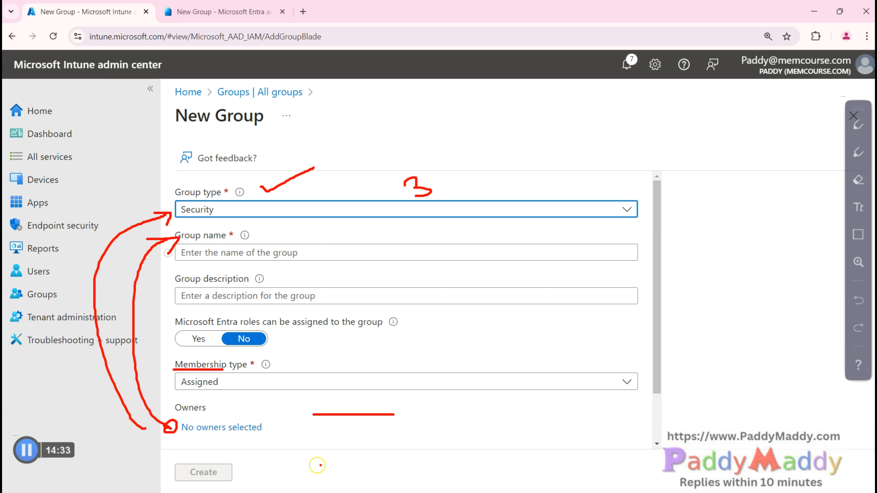
{"action": "mouse_move", "coordinate": [289, 421]}
{"action": "left_mouse_down"}
{"action": "mouse_move", "coordinate": [276, 442]}
{"action": "mouse_move", "coordinate": [288, 450]}
{"action": "mouse_move", "coordinate": [299, 437]}
{"action": "left_mouse_up"}
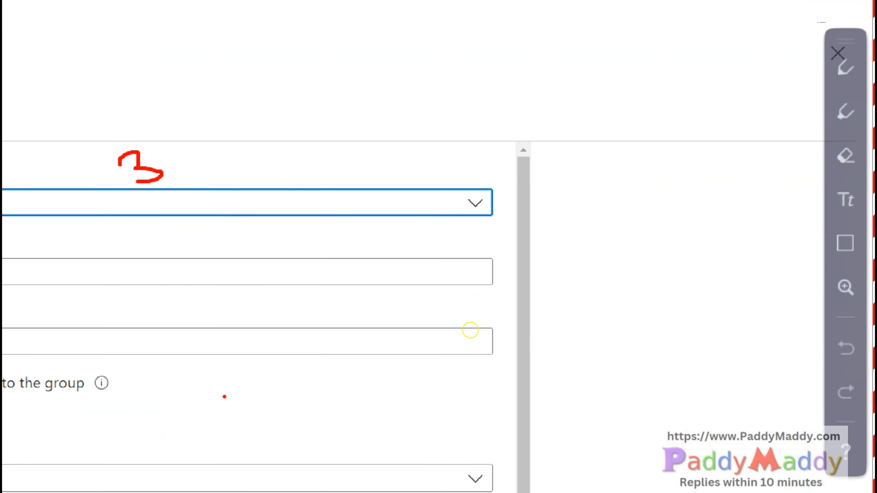
Step: Clear the drawings and list the Assigned, Dynamic User and Dynamic Device membership types
{"action": "key", "text": "Escape"}
{"action": "left_click", "coordinate": [299, 390]}
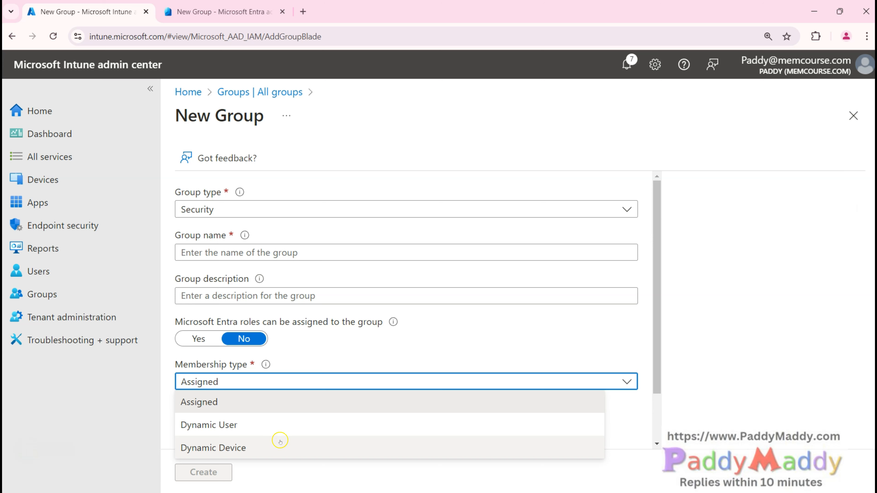
{"action": "key", "text": "alt+d"}
Step: Mark the Dynamic User and Dynamic Device options, then close the list leaving Assigned
{"action": "left_click_drag", "start_coordinate": [151, 423], "coordinate": [263, 437]}
{"action": "left_click_drag", "start_coordinate": [216, 452], "coordinate": [285, 455]}
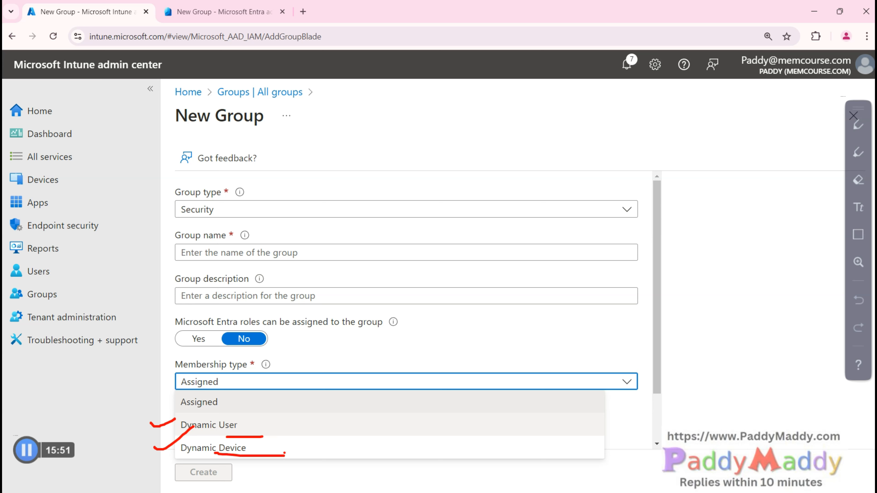
{"action": "key", "text": "Escape"}
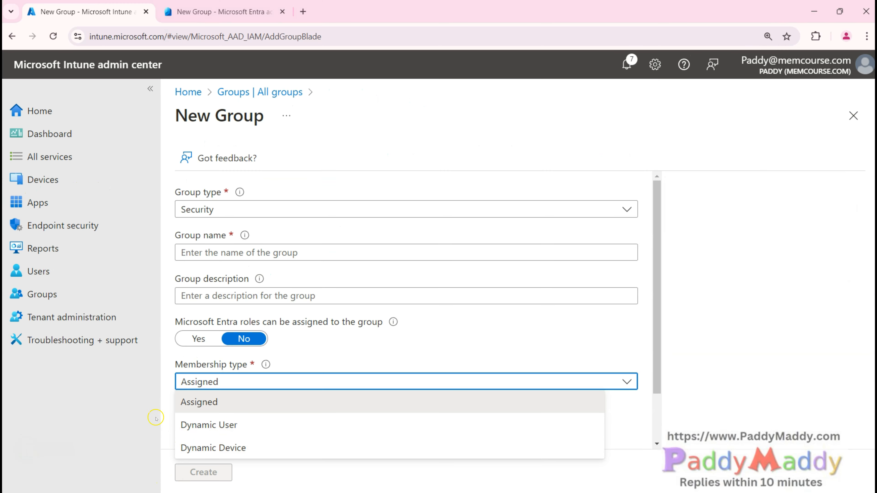
{"action": "left_click", "coordinate": [138, 411]}
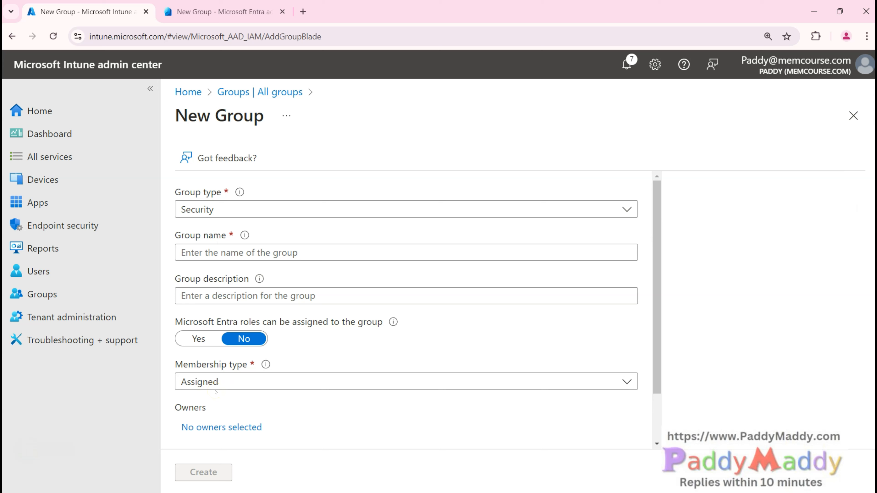
Step: Set the group type to Security after briefly trying Microsoft 365 and checking Entra's form
{"action": "left_click", "coordinate": [229, 209]}
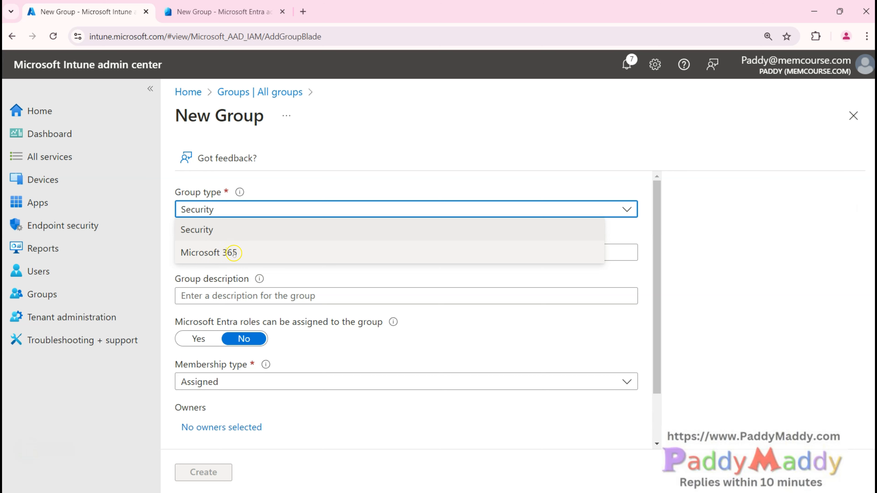
{"action": "left_click", "coordinate": [263, 253]}
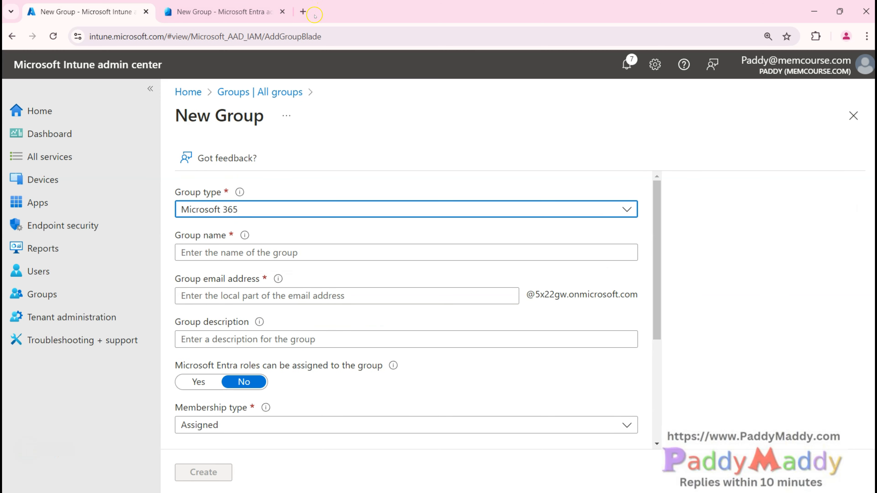
{"action": "left_click", "coordinate": [197, 3]}
{"action": "left_click", "coordinate": [235, 211]}
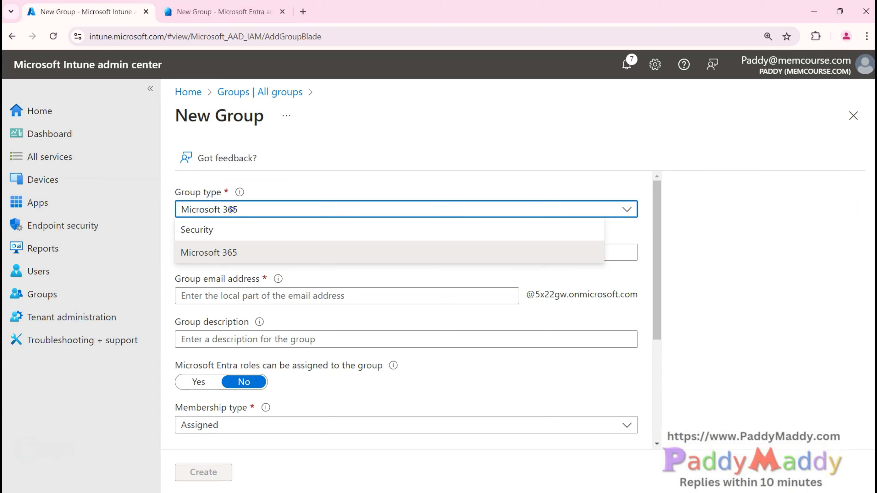
{"action": "left_click", "coordinate": [208, 230]}
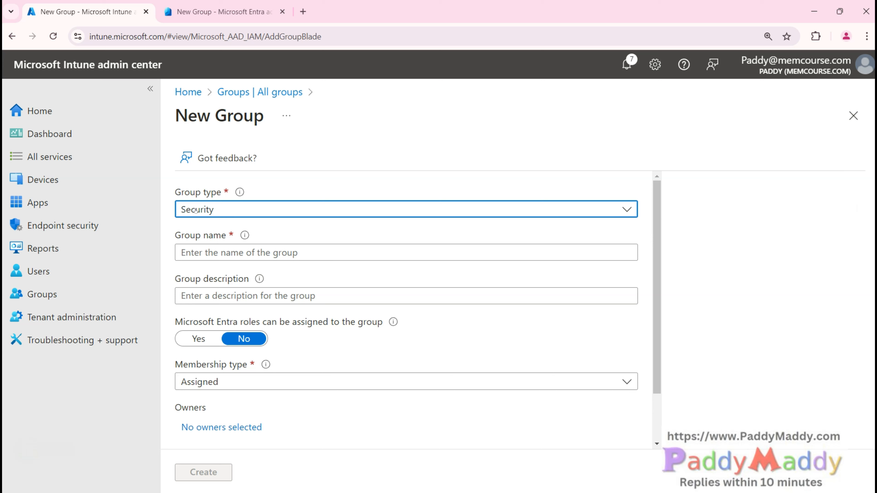
{"action": "left_click", "coordinate": [233, 208]}
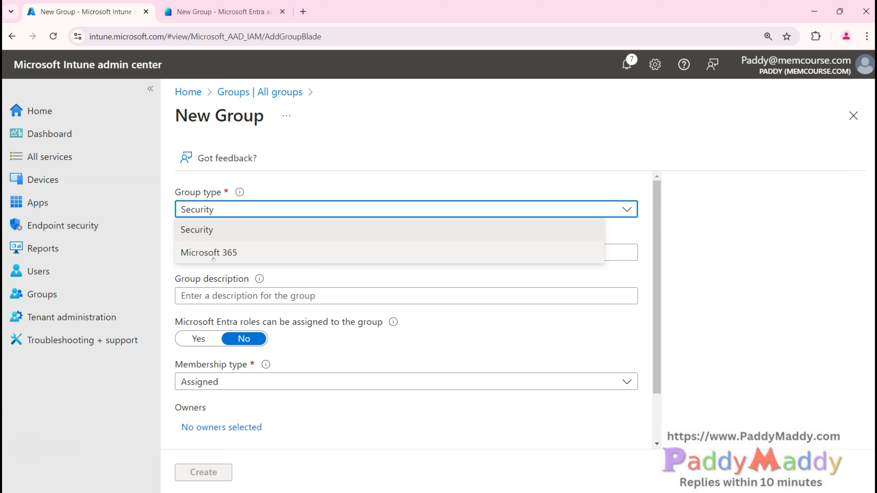
{"action": "left_click", "coordinate": [213, 230]}
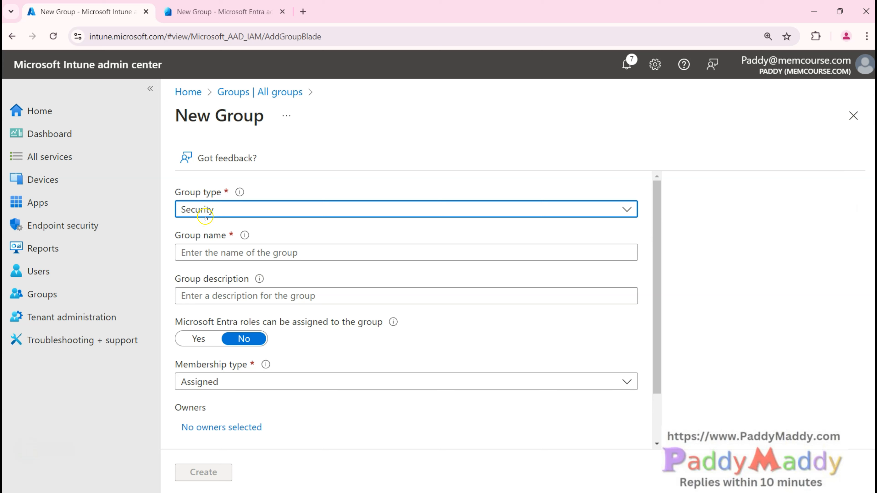
{"action": "left_click", "coordinate": [225, 255]}
Step: Name the group 'Test group 123', leave the description blank, and highlight Microsoft Entra roles
{"action": "type", "text": "YT"}
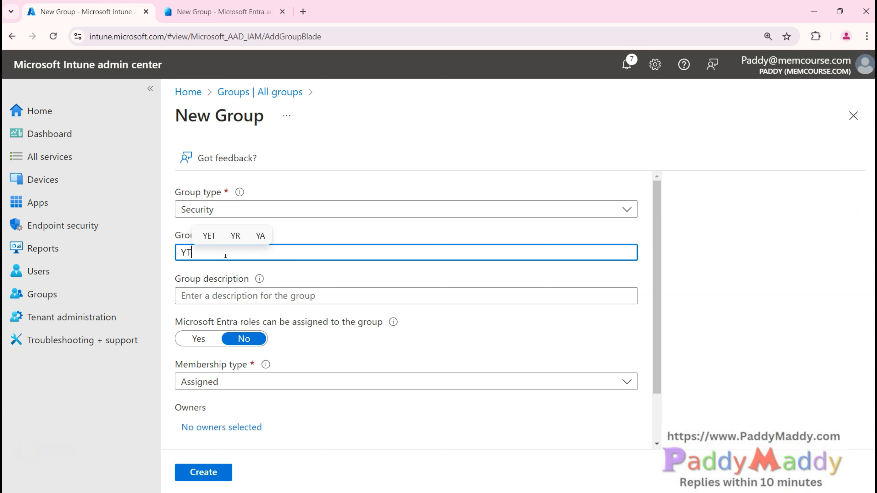
{"action": "key", "text": "BackSpace"}
{"action": "key", "text": "BackSpace"}
{"action": "type", "text": "Test "}
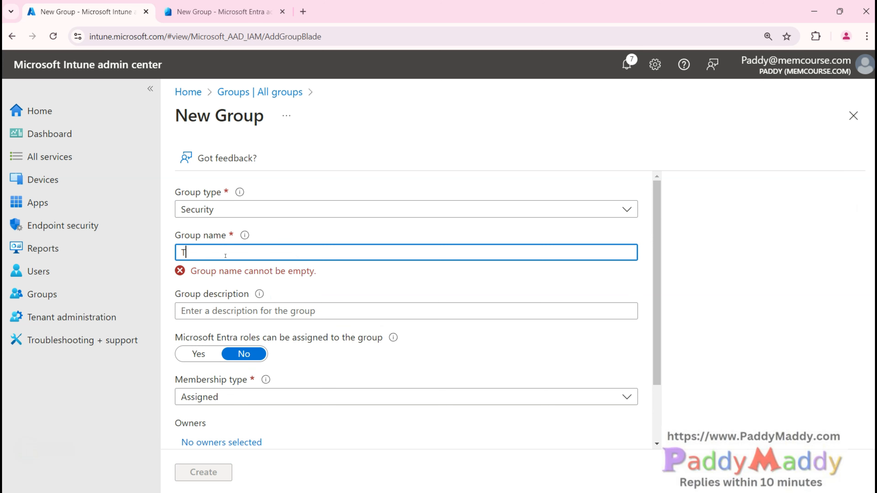
{"action": "type", "text": "group 123"}
{"action": "left_click", "coordinate": [259, 296]}
{"action": "left_click", "coordinate": [480, 427]}
{"action": "scroll", "coordinate": [480, 427], "scroll_direction": "down", "scroll_amount": 2}
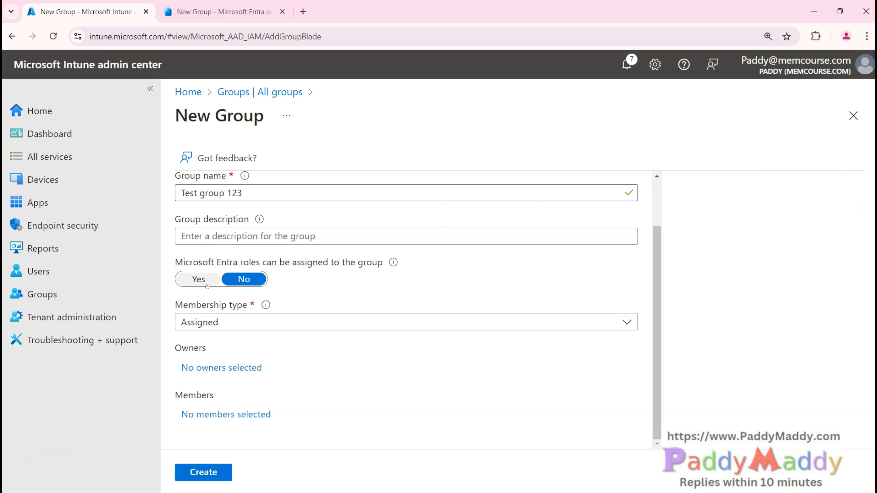
{"action": "left_click_drag", "start_coordinate": [175, 263], "coordinate": [363, 262]}
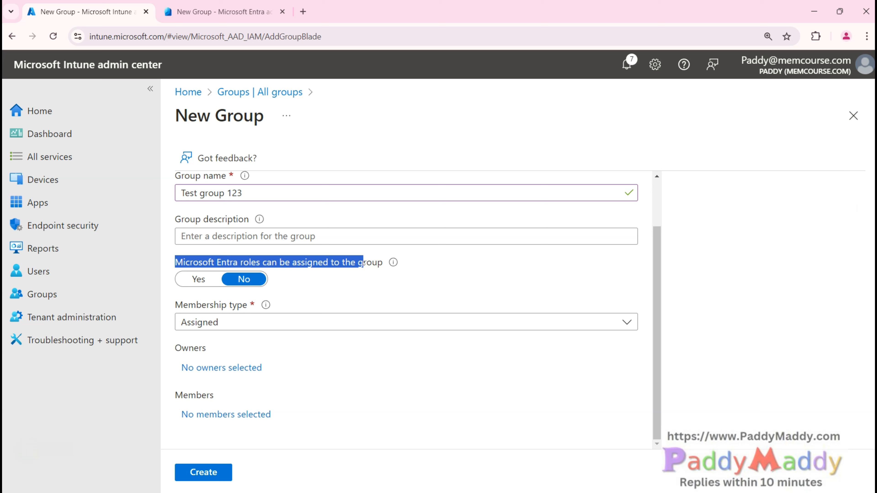
Step: Open Tenant administration in a background tab and highlight the Microsoft Entra roles setting
{"action": "middle_click", "coordinate": [122, 349]}
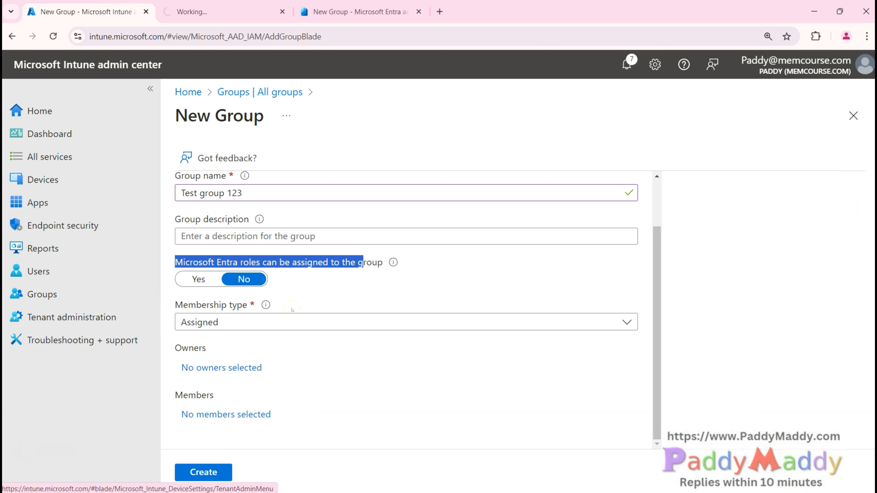
{"action": "left_click", "coordinate": [58, 448]}
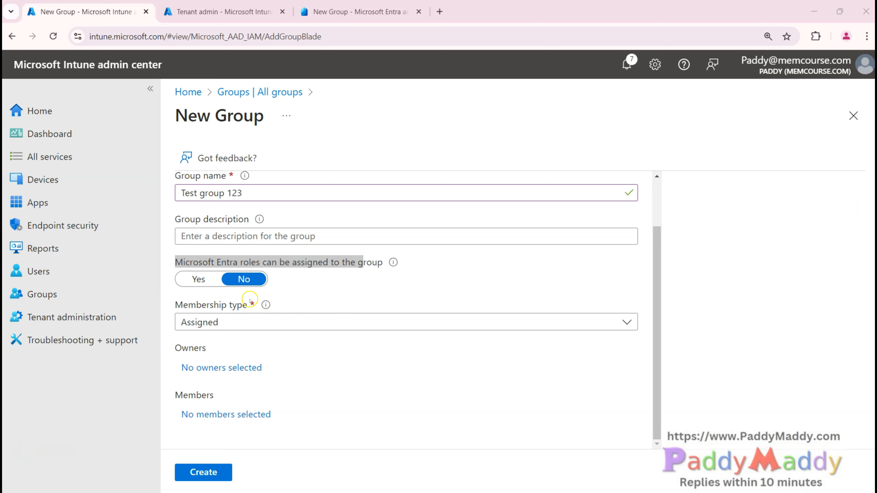
{"action": "left_click", "coordinate": [225, 261]}
{"action": "left_click_drag", "start_coordinate": [174, 263], "coordinate": [261, 264]}
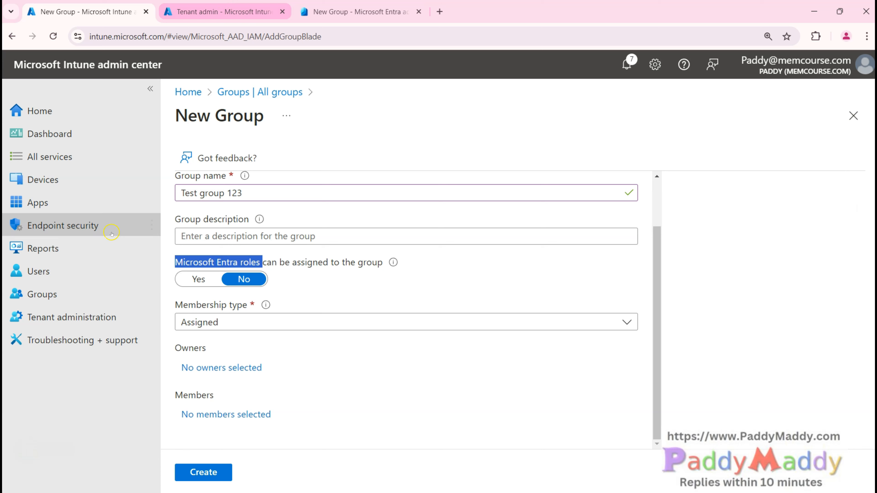
Step: In Privileged Identity Management, show My roles > Microsoft Entra roles has no eligible assignments
{"action": "key", "text": "ctrl+Tab"}
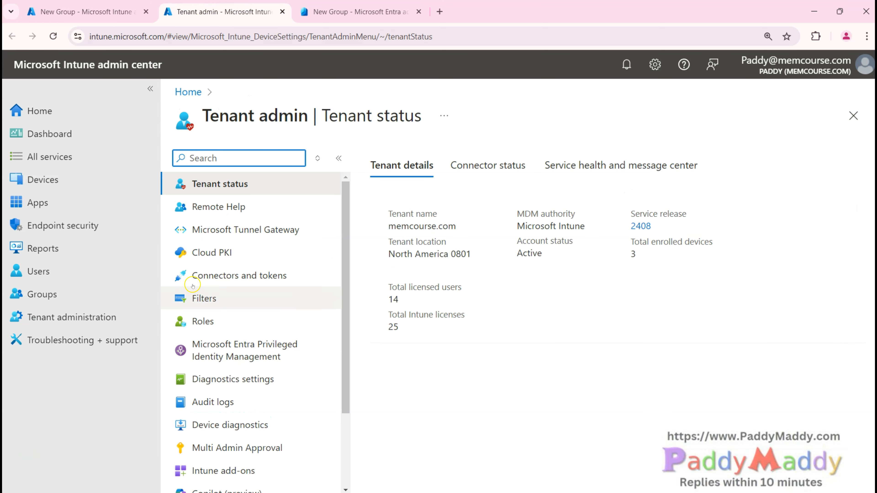
{"action": "left_click", "coordinate": [241, 356]}
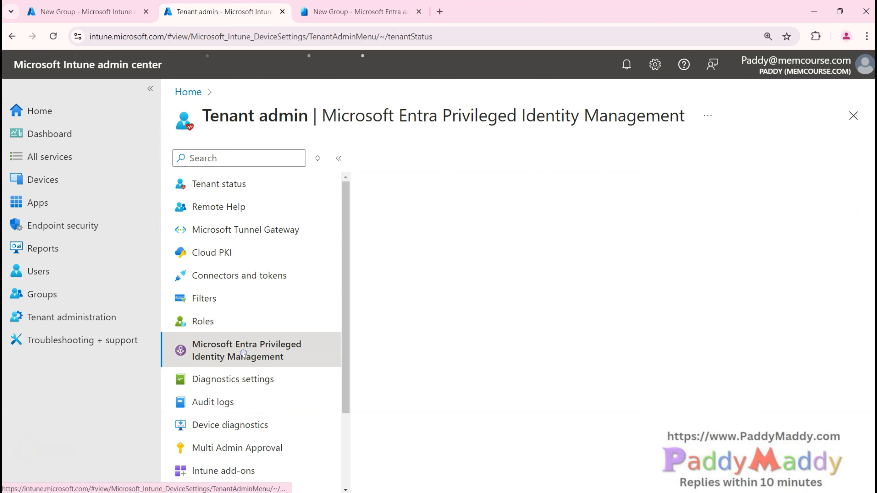
{"action": "scroll", "coordinate": [281, 350], "scroll_direction": "down", "scroll_amount": 2}
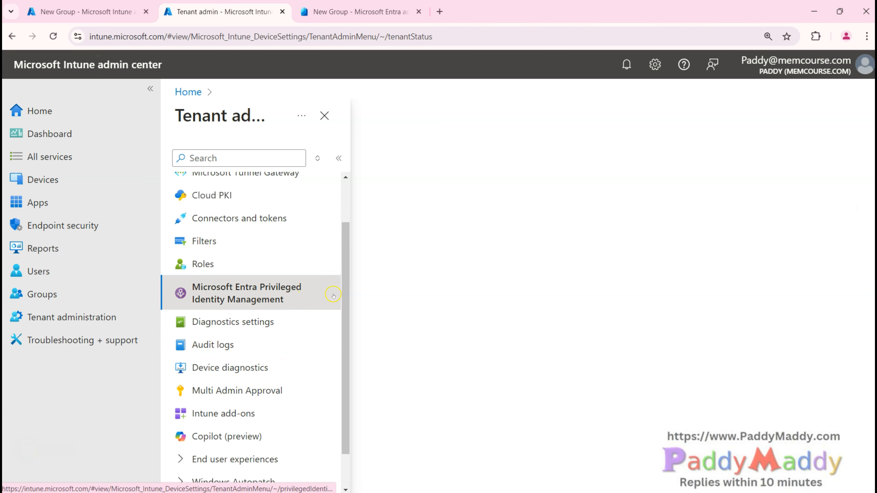
{"action": "scroll", "coordinate": [485, 307], "scroll_direction": "down", "scroll_amount": 5}
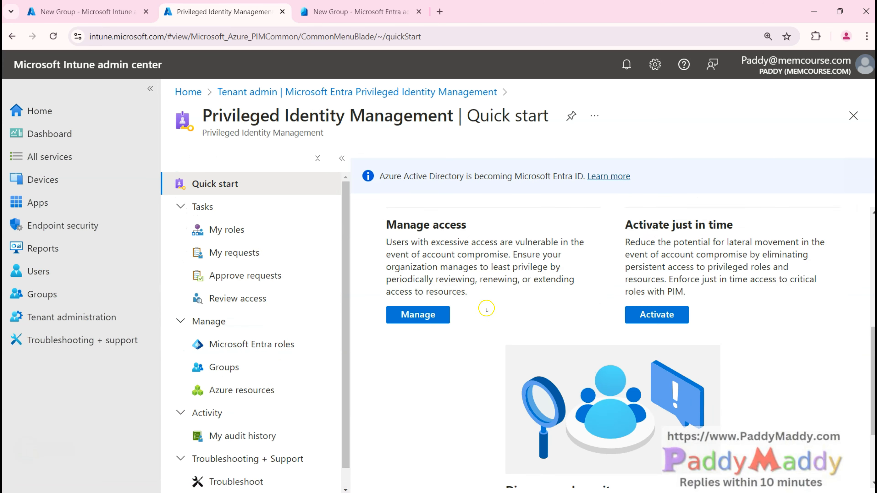
{"action": "scroll", "coordinate": [484, 307], "scroll_direction": "up", "scroll_amount": 4}
{"action": "left_click", "coordinate": [245, 238]}
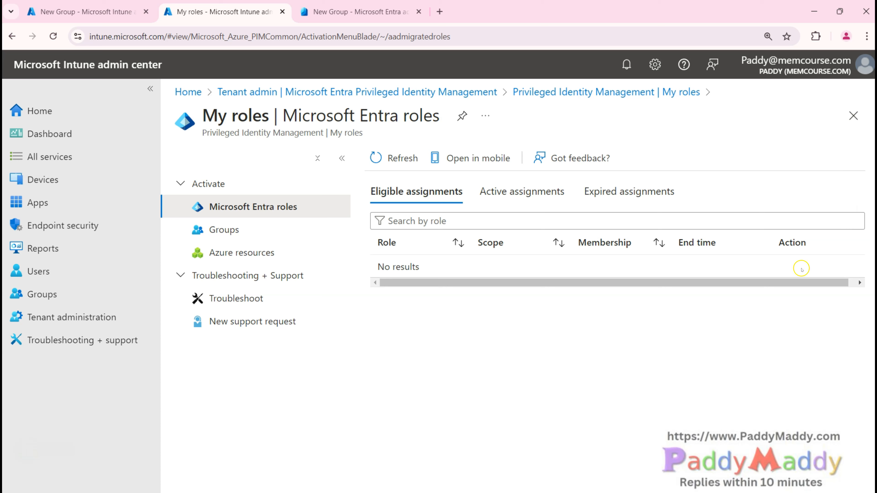
{"action": "left_click_drag", "start_coordinate": [377, 266], "coordinate": [427, 265]}
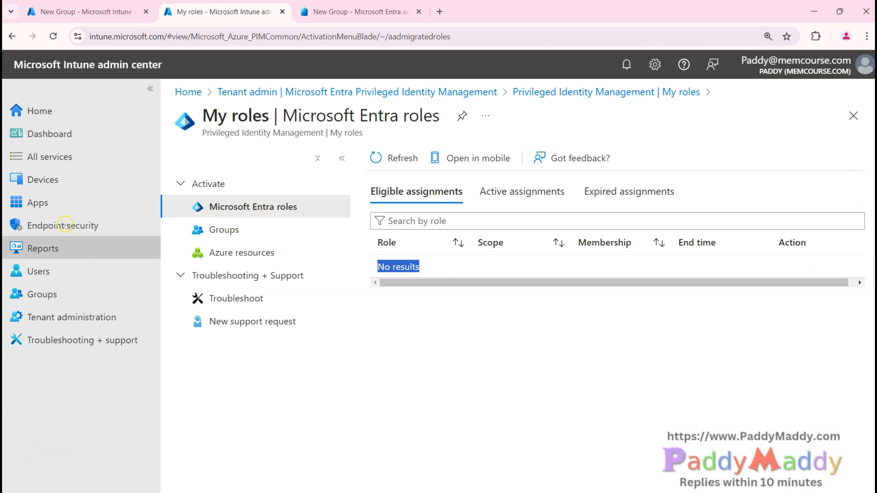
{"action": "left_click_drag", "start_coordinate": [793, 283], "coordinate": [806, 266]}
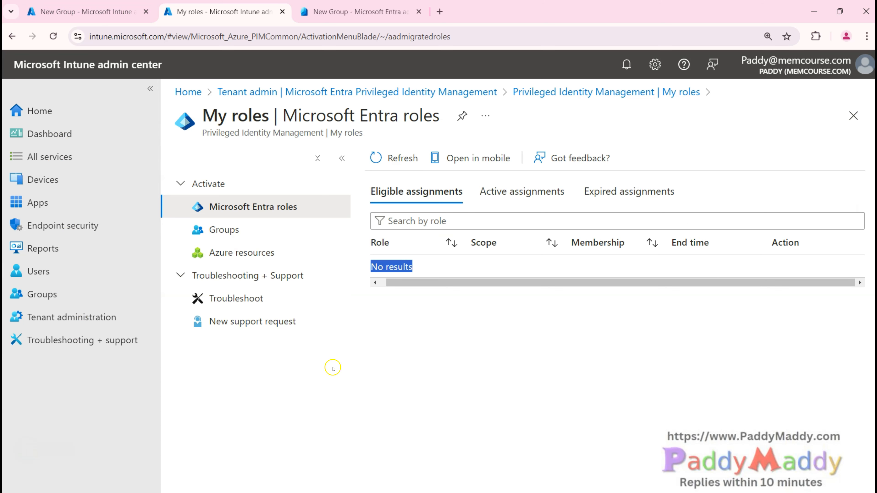
Step: Back on the New Group form, toggle Microsoft Entra role assignment to Yes and back to No
{"action": "left_click", "coordinate": [75, 12]}
{"action": "double_click", "coordinate": [324, 262]}
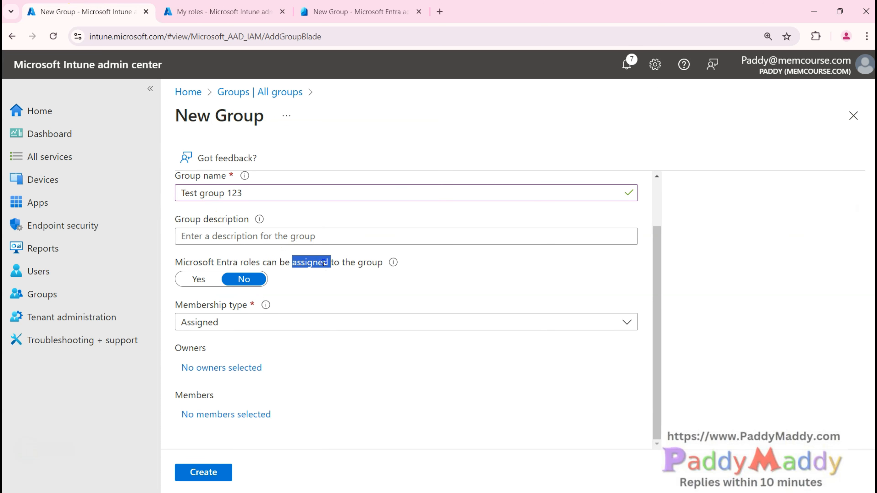
{"action": "left_click", "coordinate": [196, 278]}
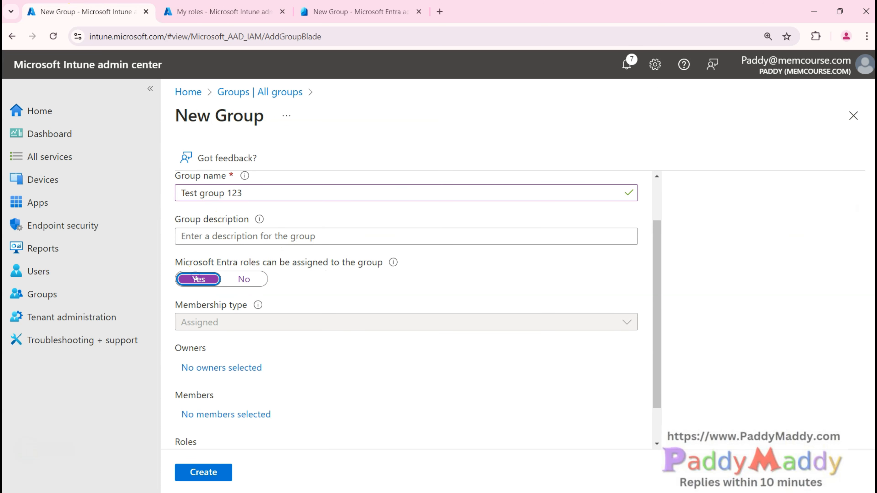
{"action": "left_click", "coordinate": [247, 279]}
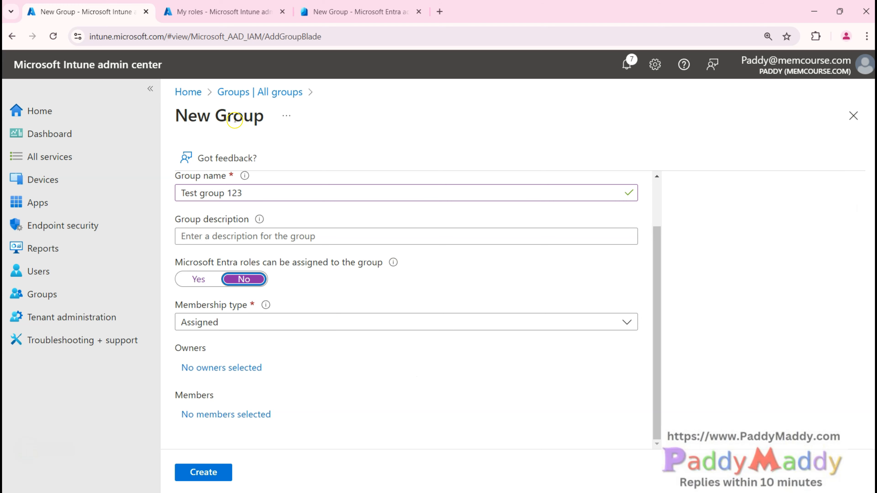
{"action": "scroll", "coordinate": [351, 336], "scroll_direction": "up", "scroll_amount": 2}
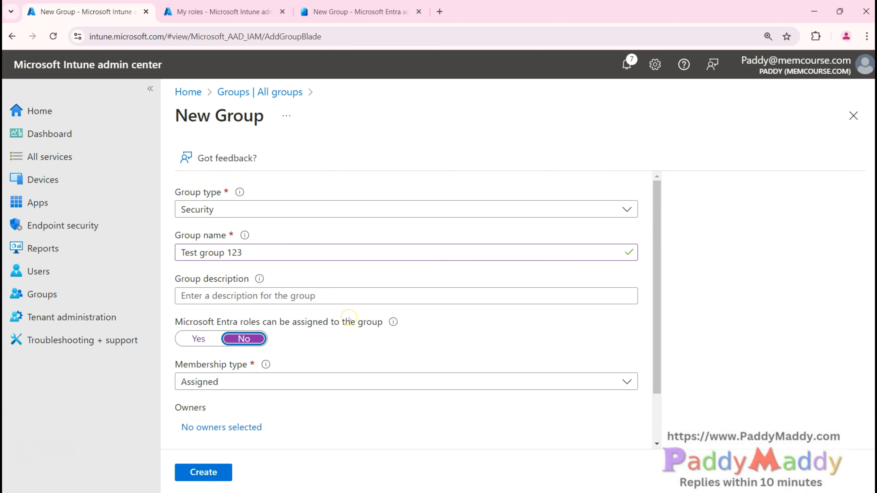
{"action": "scroll", "coordinate": [349, 319], "scroll_direction": "down", "scroll_amount": 2}
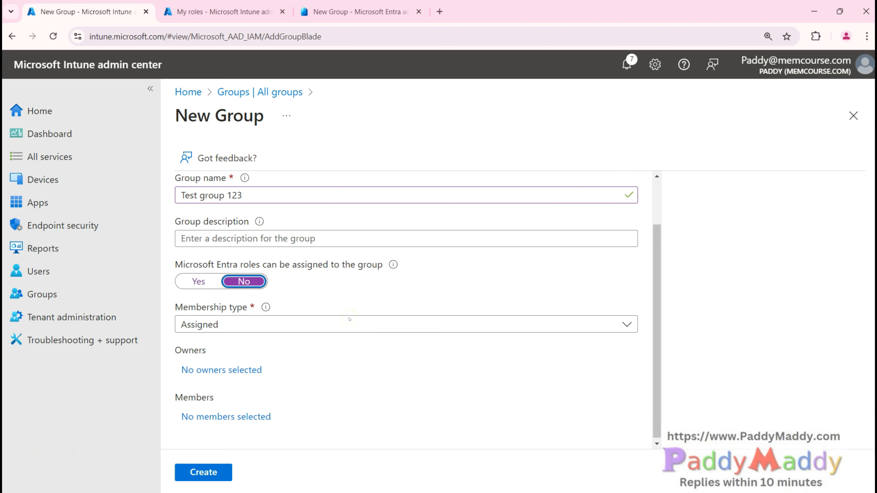
Step: Select one user as the group's owner
{"action": "left_click", "coordinate": [215, 368]}
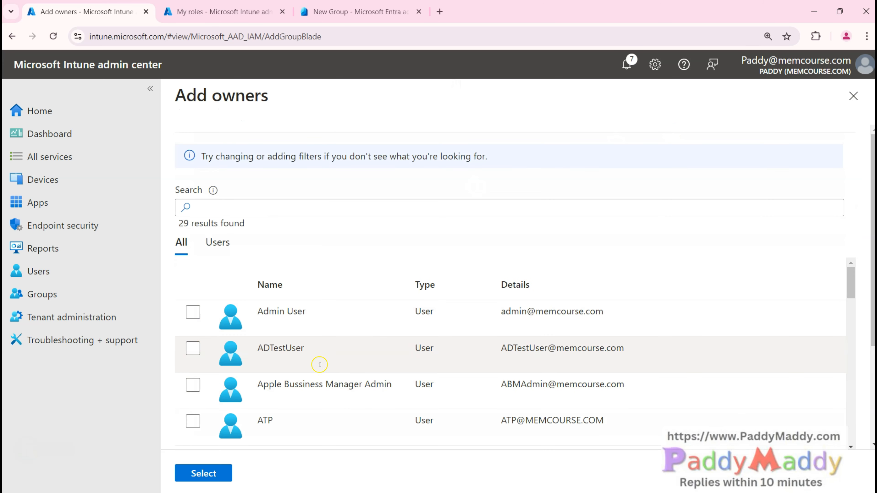
{"action": "scroll", "coordinate": [190, 366], "scroll_direction": "down", "scroll_amount": 3}
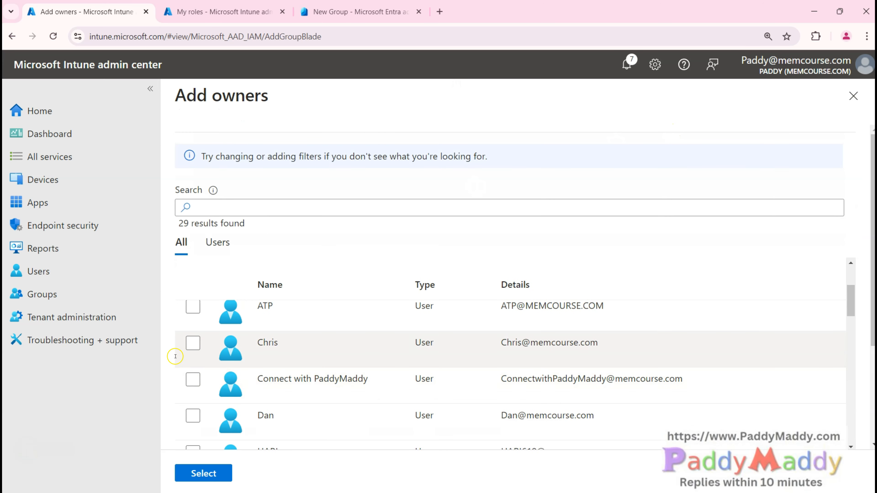
{"action": "left_click", "coordinate": [193, 343]}
{"action": "left_click", "coordinate": [205, 477]}
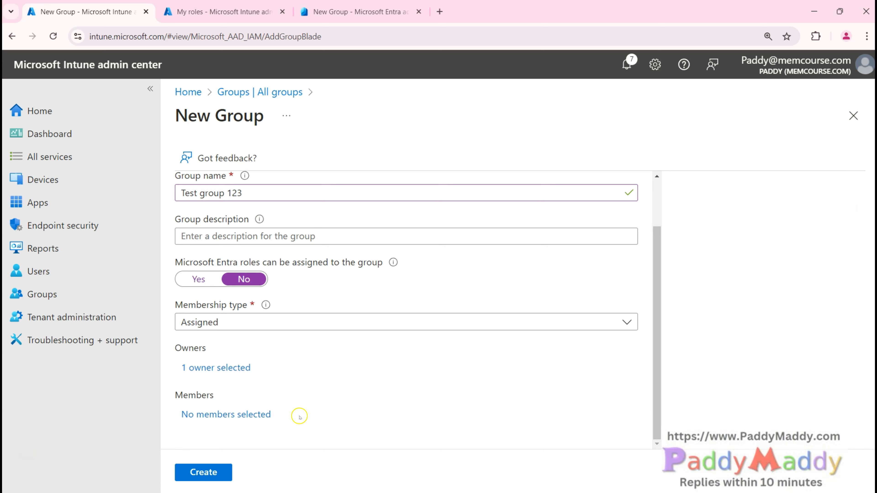
{"action": "left_click", "coordinate": [220, 473]}
Step: Review the owner list, search it for DESKTOP-H6VM0AK, clear the search and close the picker
{"action": "left_click", "coordinate": [238, 368]}
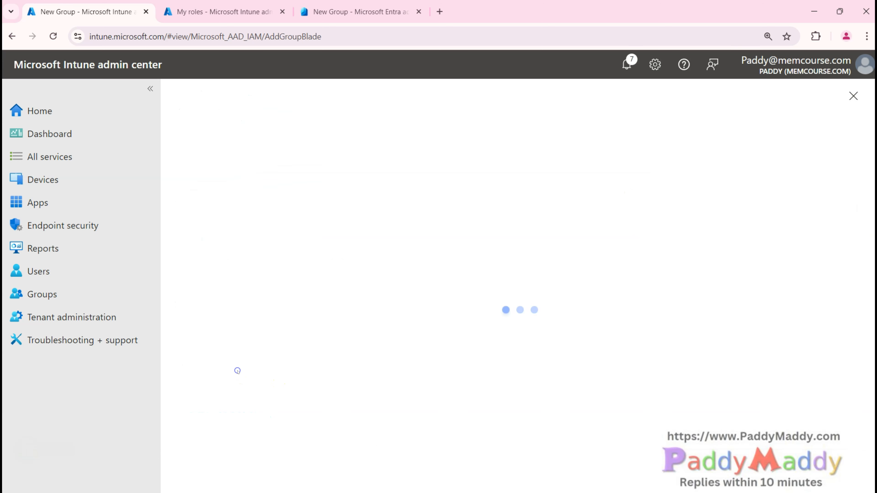
{"action": "scroll", "coordinate": [443, 312], "scroll_direction": "down", "scroll_amount": 20}
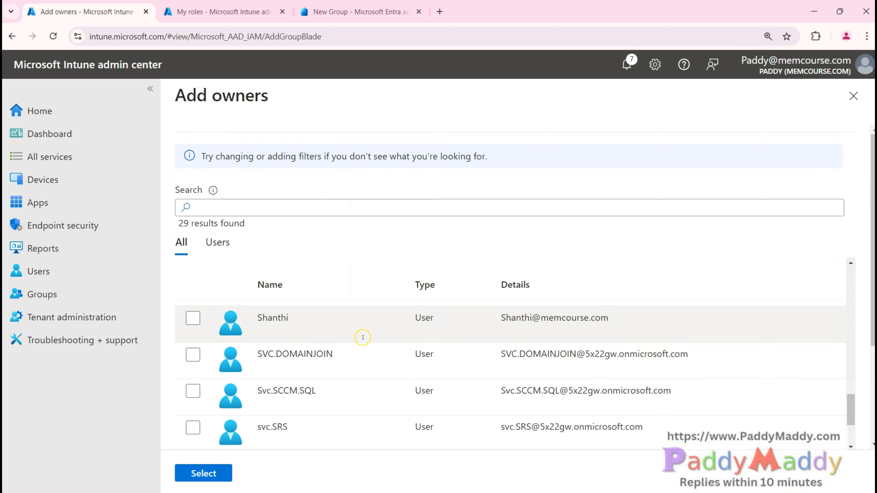
{"action": "left_click", "coordinate": [243, 211]}
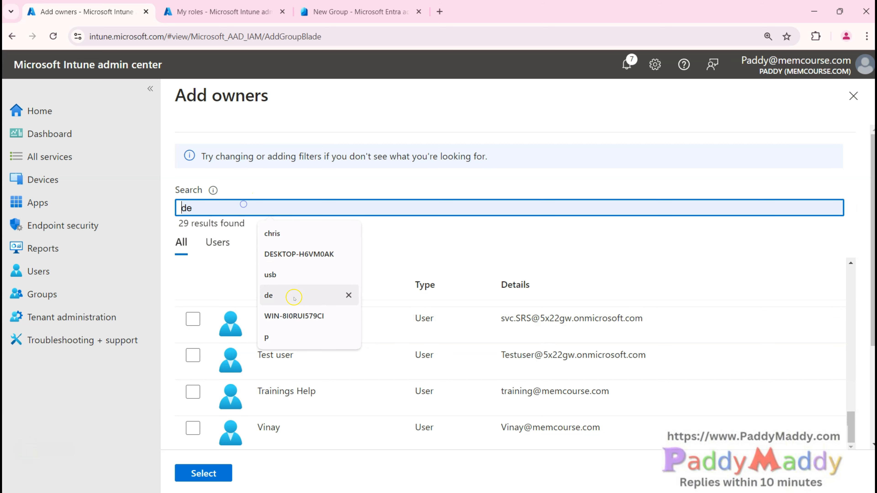
{"action": "left_click", "coordinate": [292, 254]}
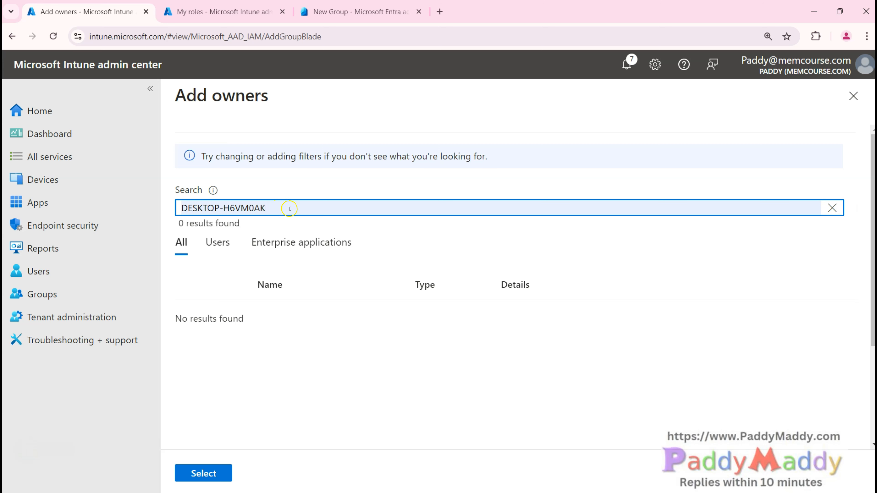
{"action": "left_click", "coordinate": [832, 207]}
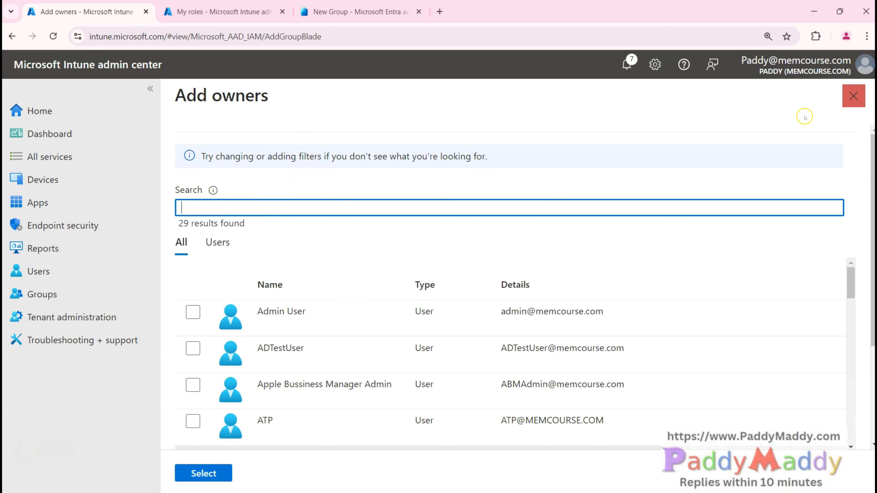
{"action": "left_click", "coordinate": [854, 94]}
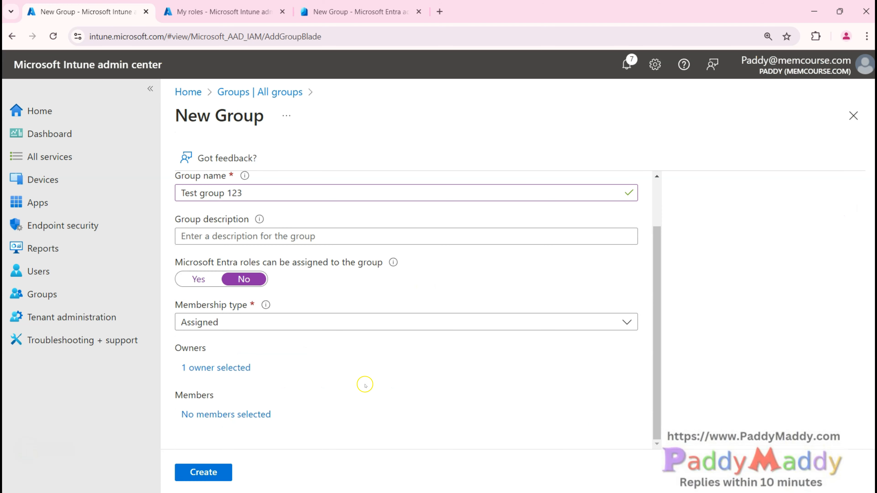
Step: Create Test group 123, then find it by searching 'test grou' and open its overview
{"action": "scroll", "coordinate": [380, 404], "scroll_direction": "up", "scroll_amount": 2}
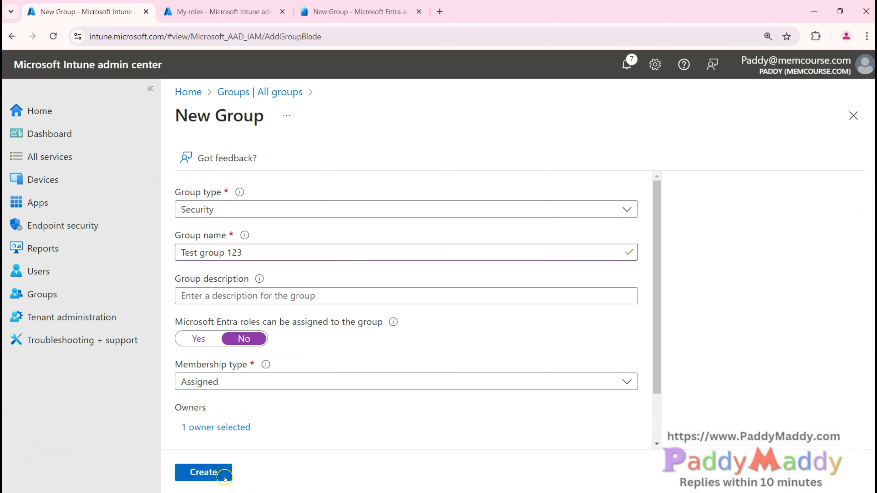
{"action": "left_click", "coordinate": [214, 473]}
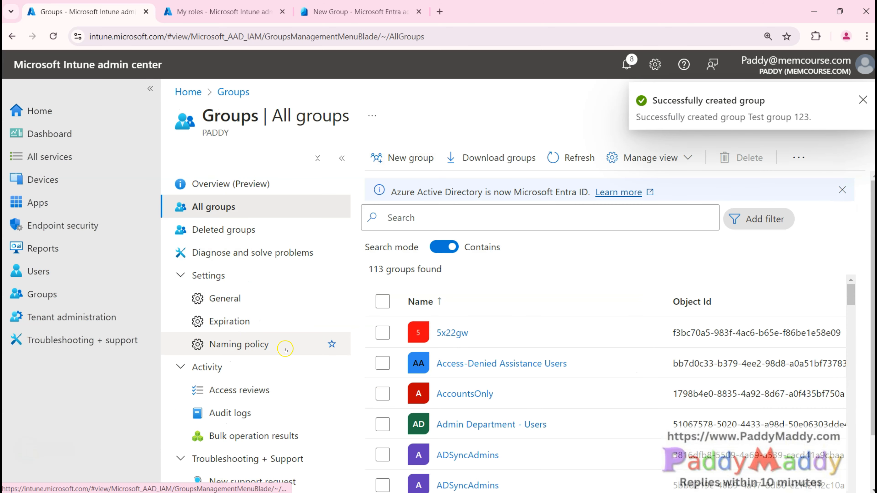
{"action": "left_click", "coordinate": [402, 217]}
{"action": "type", "text": "test gro"}
{"action": "type", "text": "up"}
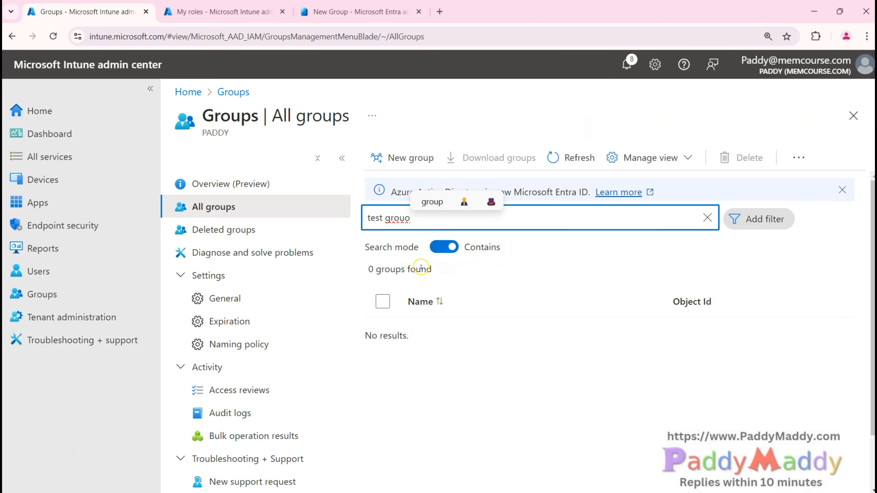
{"action": "key", "text": "BackSpace"}
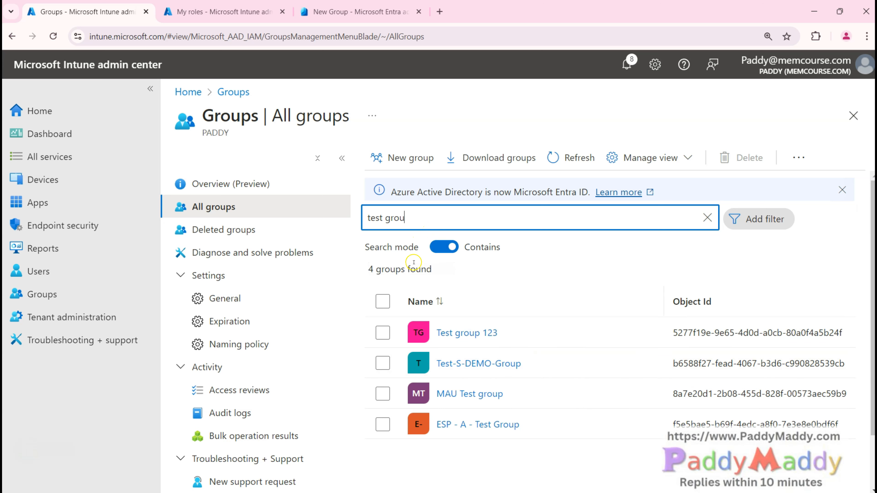
{"action": "left_click", "coordinate": [475, 335]}
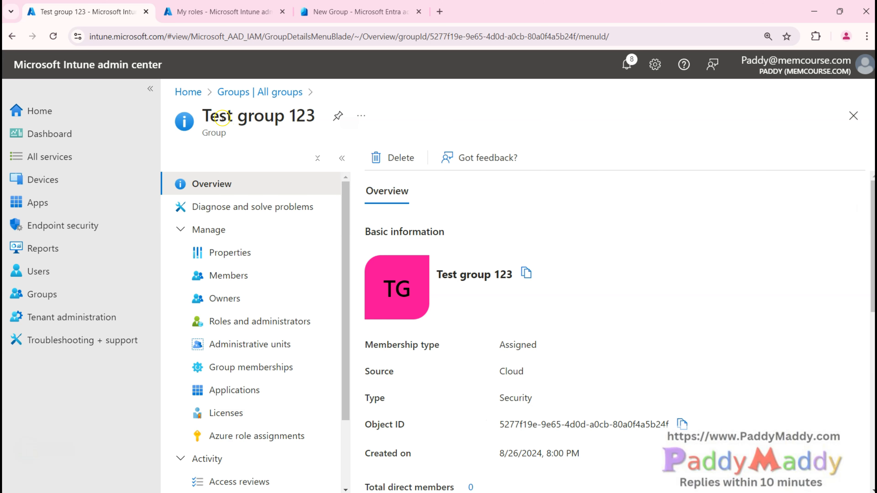
Step: Highlight the group name and Security type, then review its single owner on the Owners page
{"action": "left_click_drag", "start_coordinate": [201, 119], "coordinate": [316, 110]}
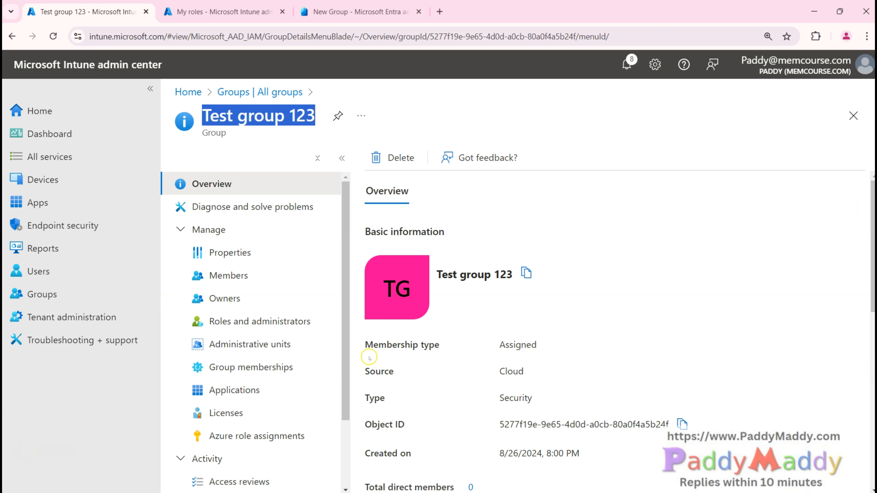
{"action": "double_click", "coordinate": [501, 399]}
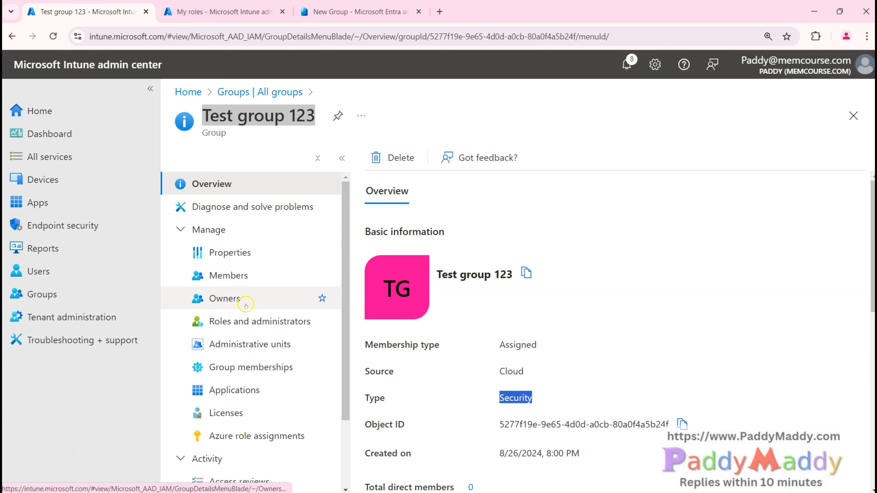
{"action": "left_click", "coordinate": [257, 297]}
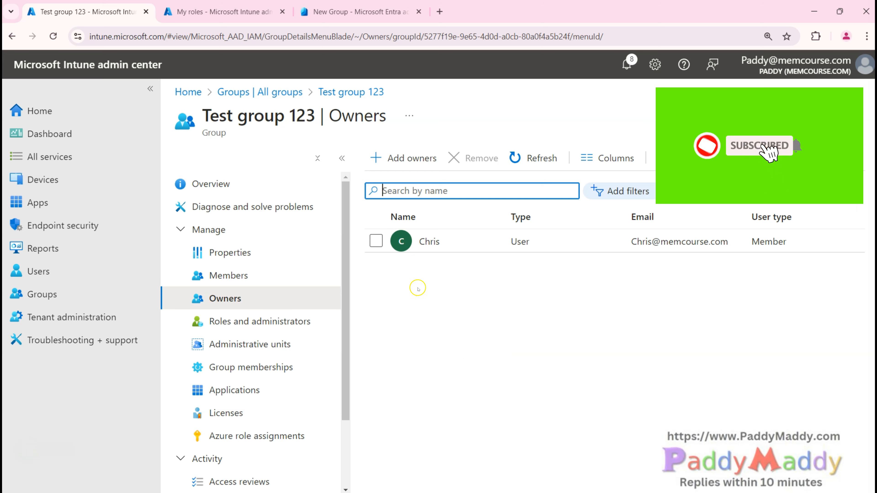
{"action": "left_click_drag", "start_coordinate": [418, 241], "coordinate": [519, 244]}
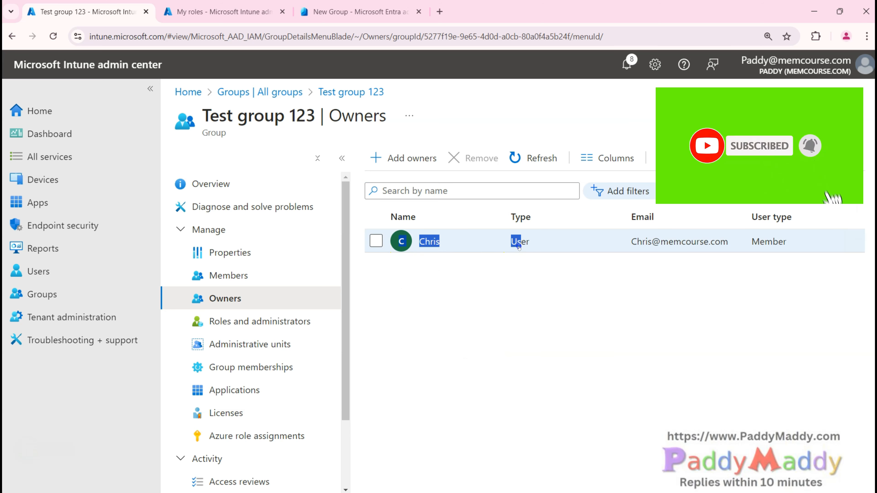
Step: Switch between Owners and Members, ending on the empty Members list
{"action": "left_click", "coordinate": [227, 275]}
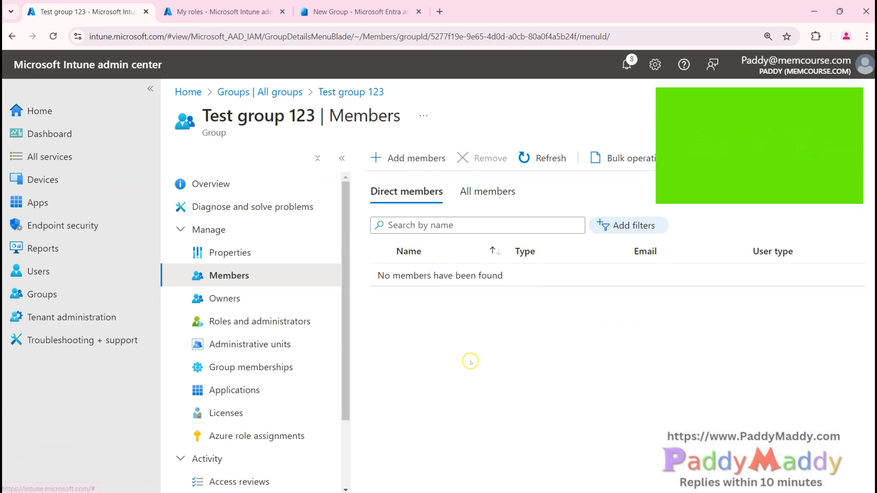
{"action": "left_click", "coordinate": [214, 298]}
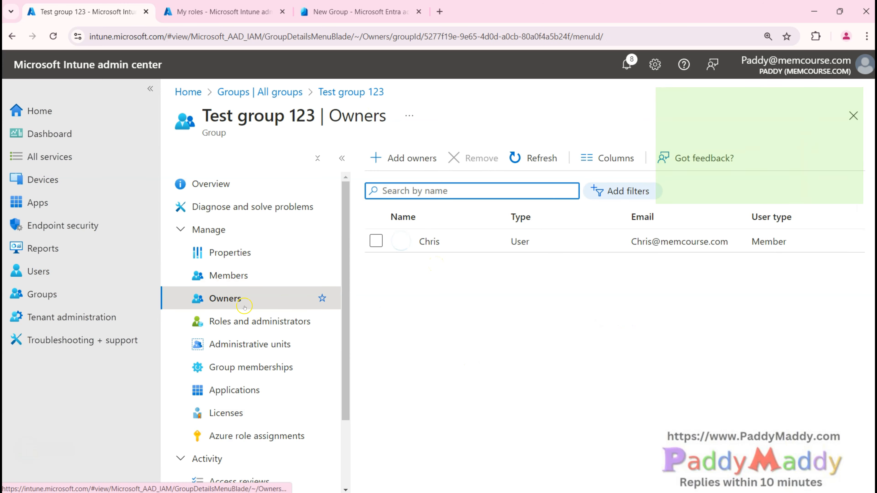
{"action": "left_click", "coordinate": [224, 276]}
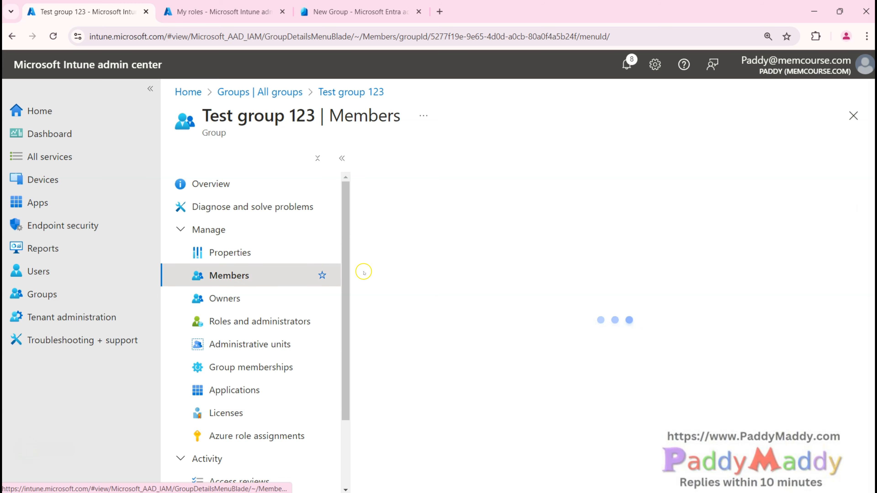
{"action": "left_click", "coordinate": [241, 299]}
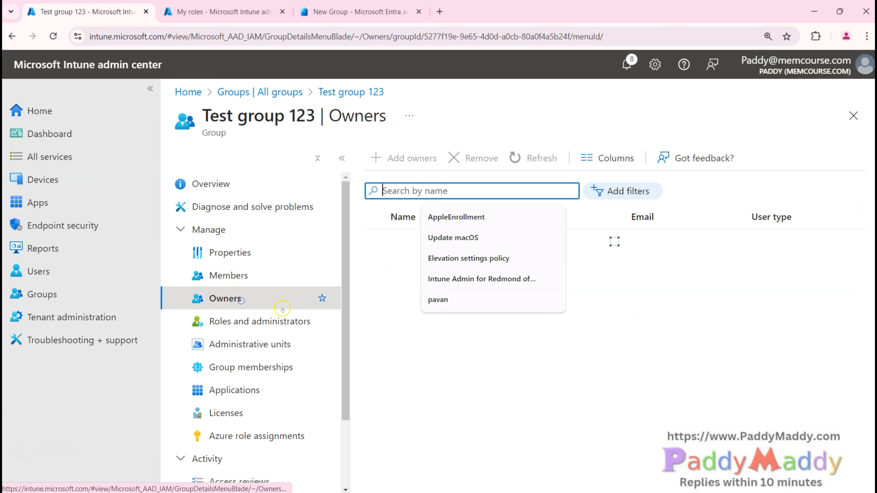
{"action": "left_click", "coordinate": [450, 384]}
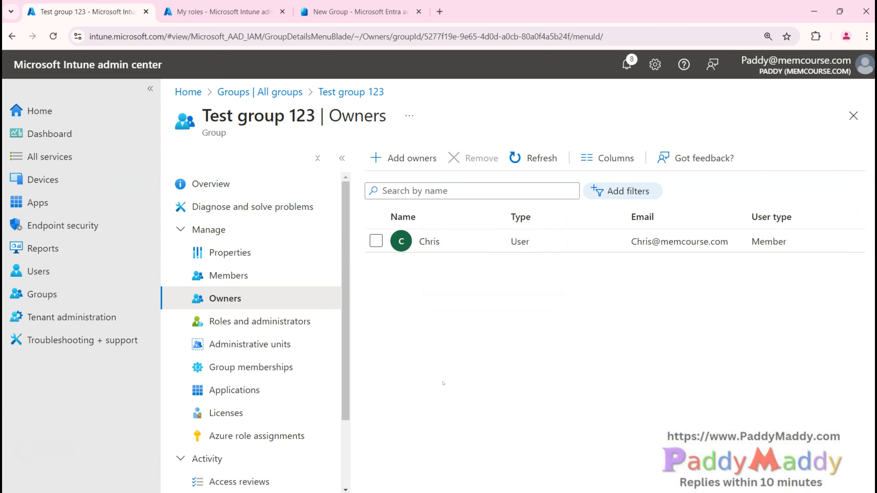
{"action": "left_click", "coordinate": [228, 276]}
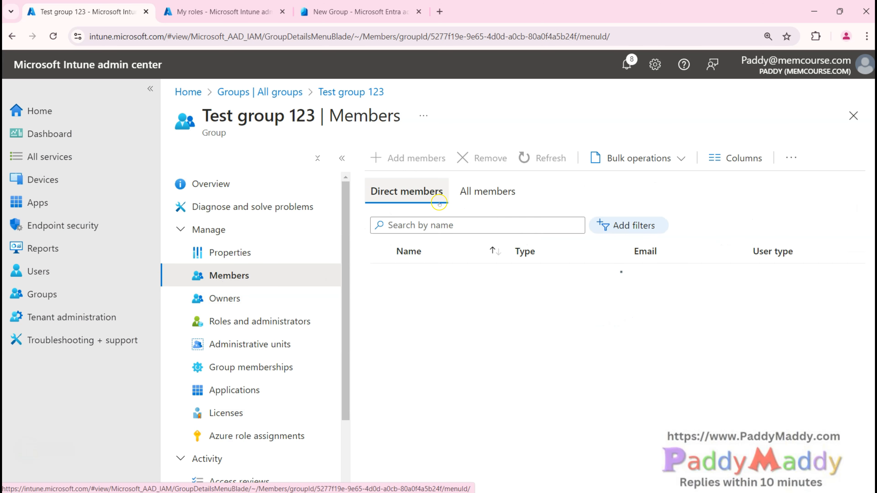
Step: Search for the user by name, add them as a direct member, and refresh the members list
{"action": "left_click", "coordinate": [391, 156]}
{"action": "left_click", "coordinate": [293, 207]}
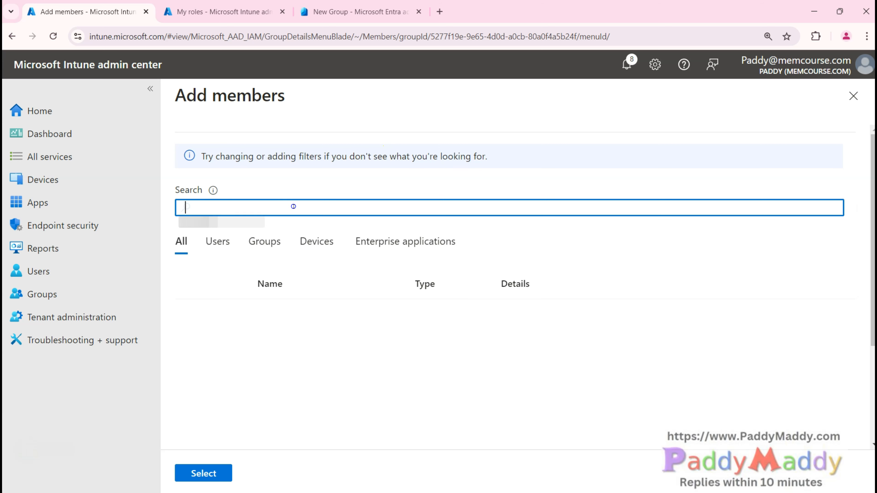
{"action": "type", "text": "maddy"}
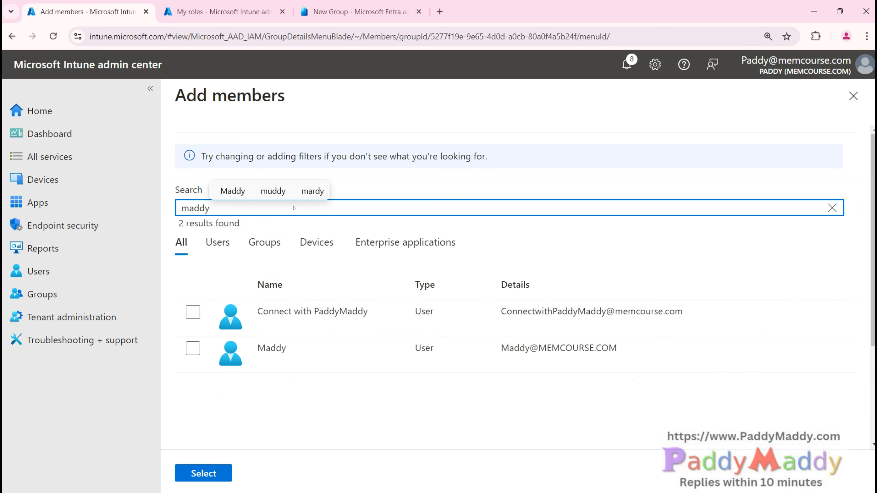
{"action": "left_click", "coordinate": [193, 349]}
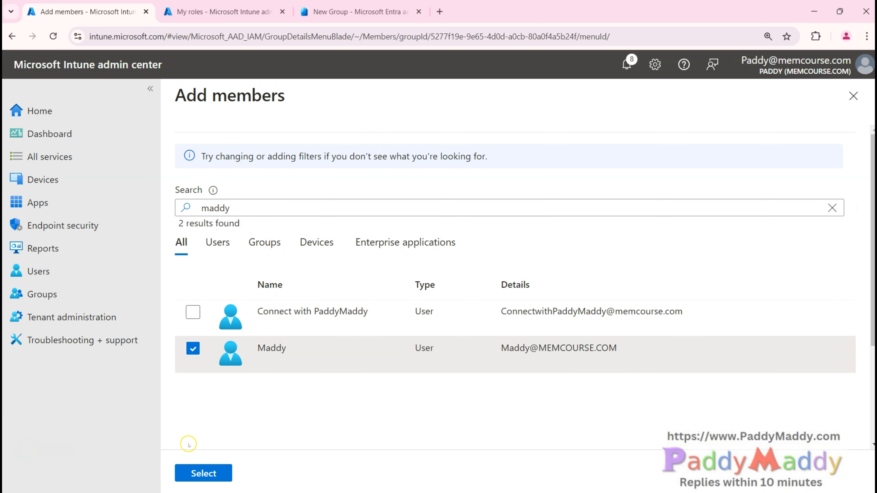
{"action": "left_click", "coordinate": [203, 473]}
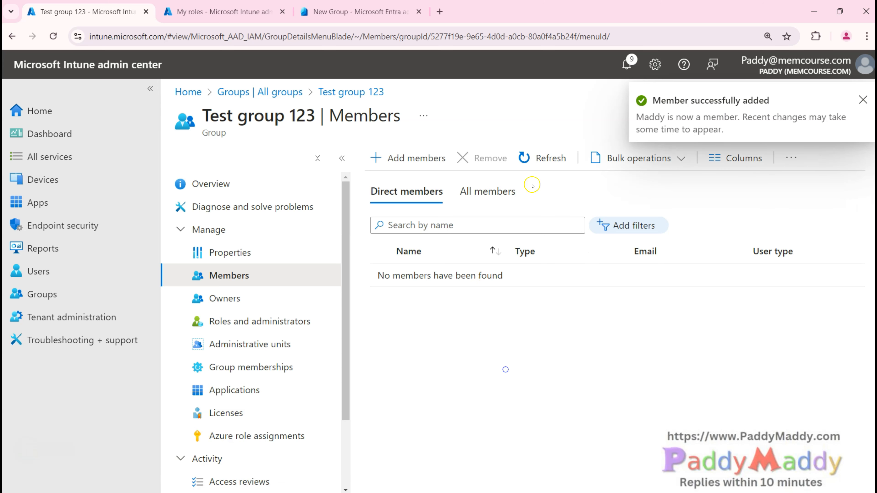
{"action": "left_click", "coordinate": [549, 157]}
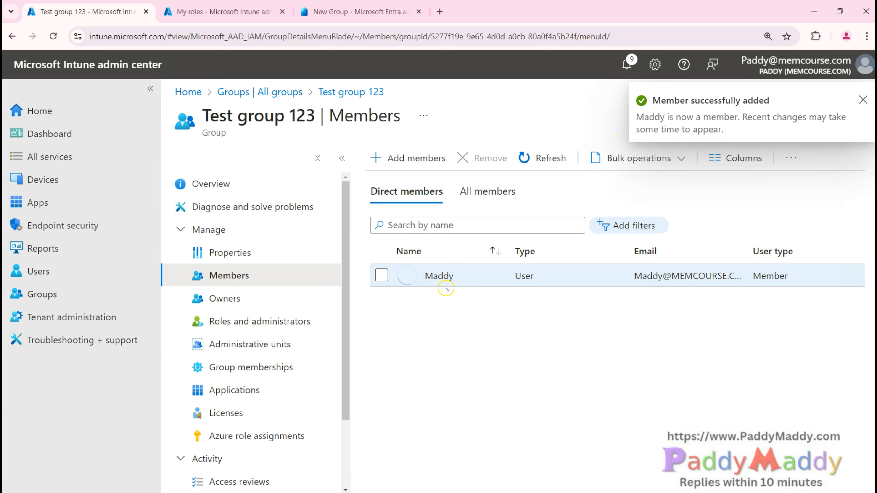
{"action": "left_click", "coordinate": [239, 301]}
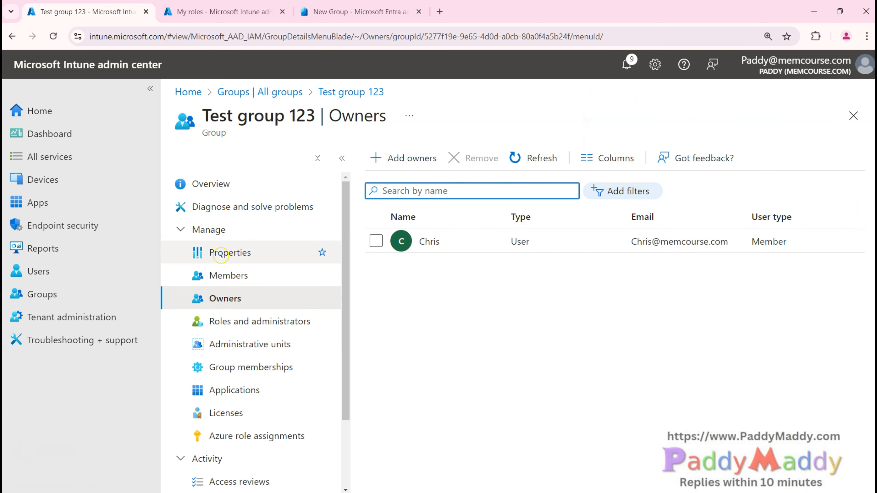
Step: Review the group's members and license assignments, then view Group memberships, which lists no groups
{"action": "left_click", "coordinate": [229, 275]}
{"action": "left_click", "coordinate": [381, 275]}
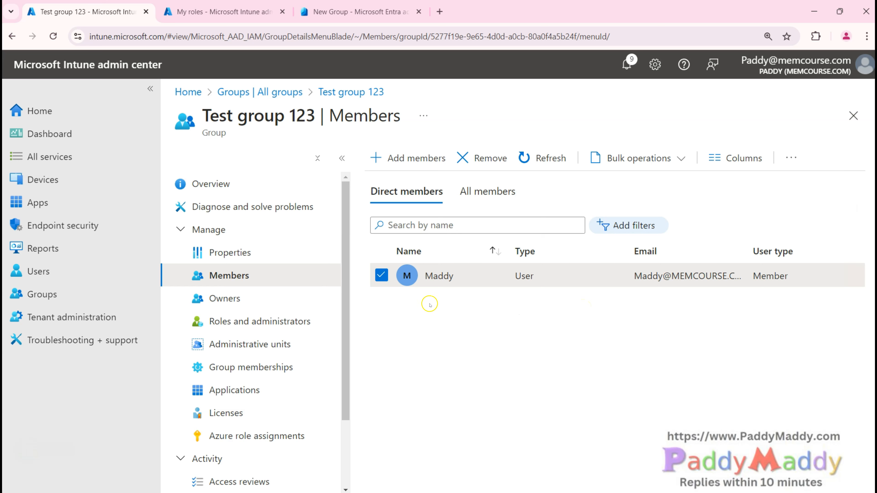
{"action": "left_click", "coordinate": [226, 413]}
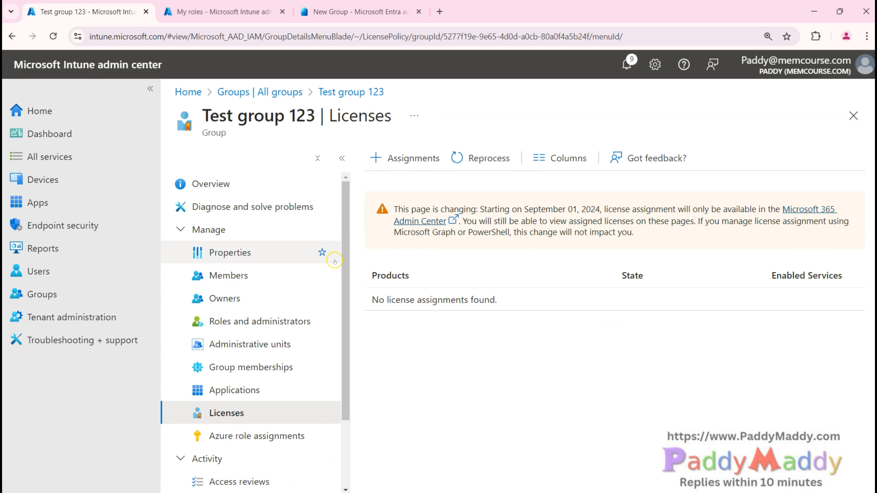
{"action": "left_click", "coordinate": [230, 276]}
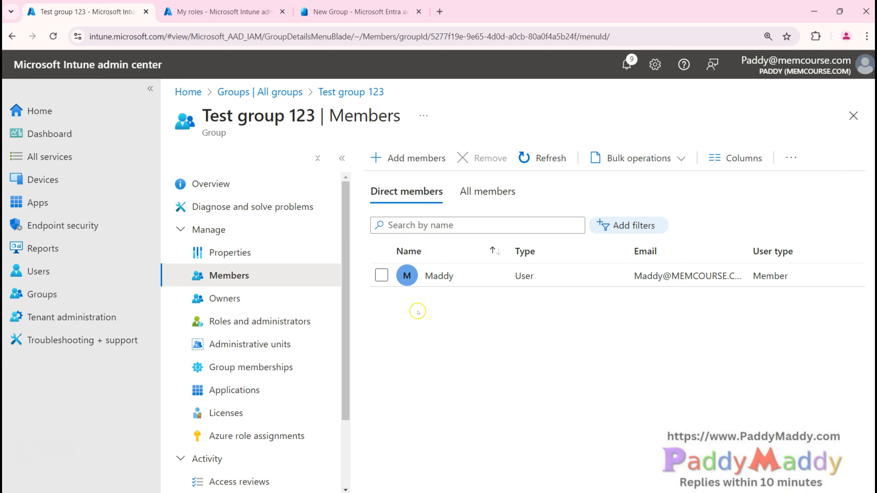
{"action": "left_click_drag", "start_coordinate": [209, 126], "coordinate": [402, 113]}
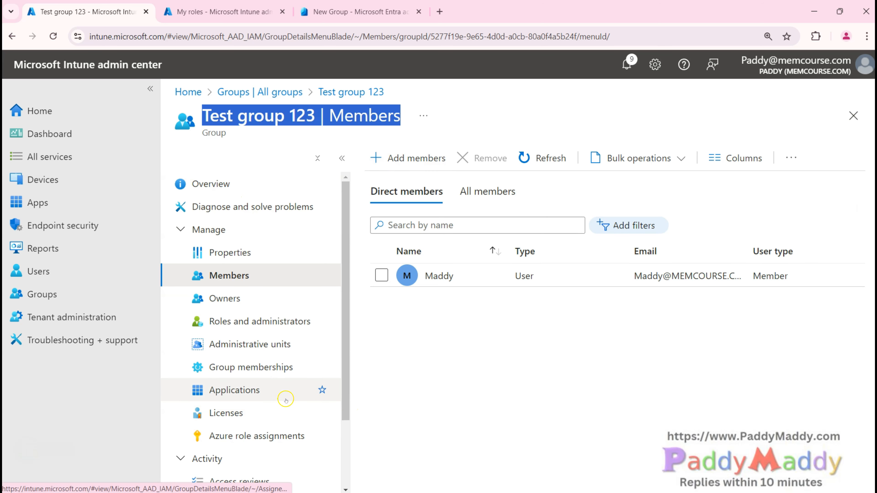
{"action": "left_click", "coordinate": [241, 375]}
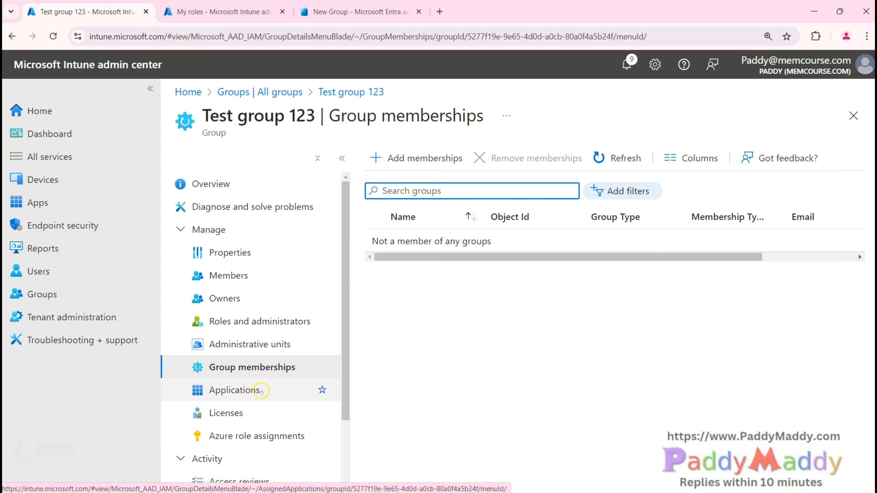
Step: Open the Select groups picker, then close it to return to the empty Group memberships list
{"action": "left_click", "coordinate": [399, 160]}
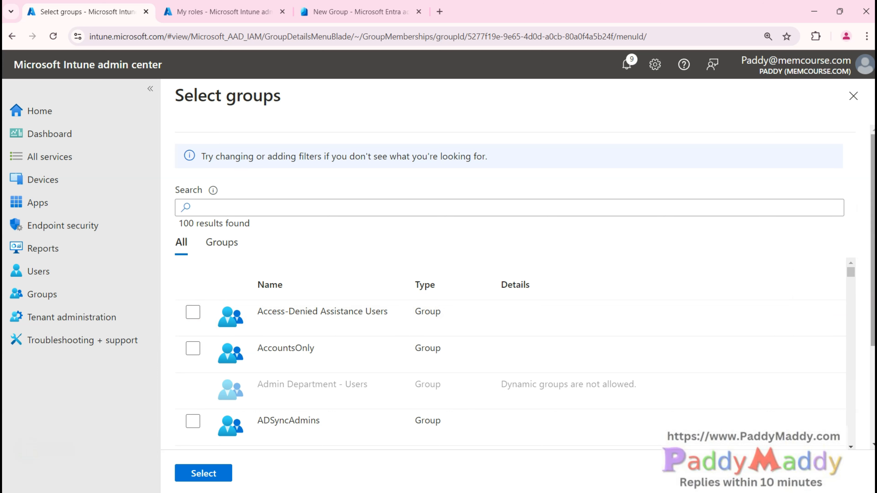
{"action": "left_click", "coordinate": [853, 98]}
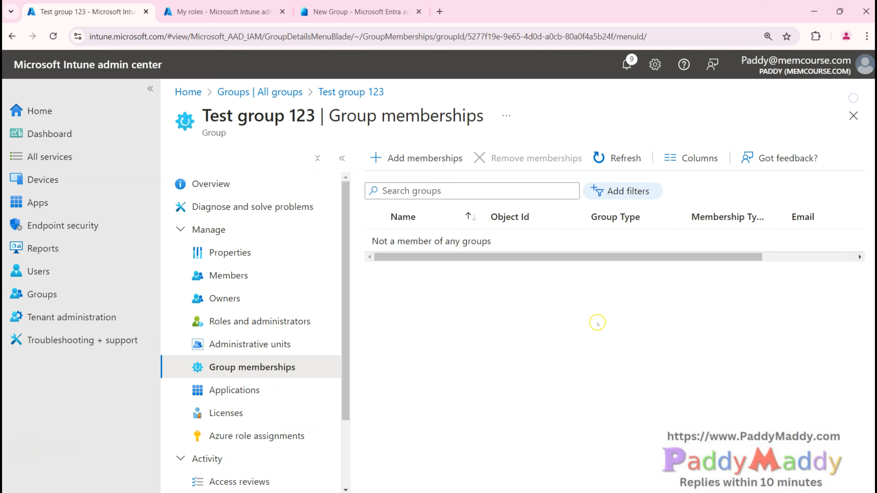
{"action": "scroll", "coordinate": [294, 411], "scroll_direction": "down", "scroll_amount": 3}
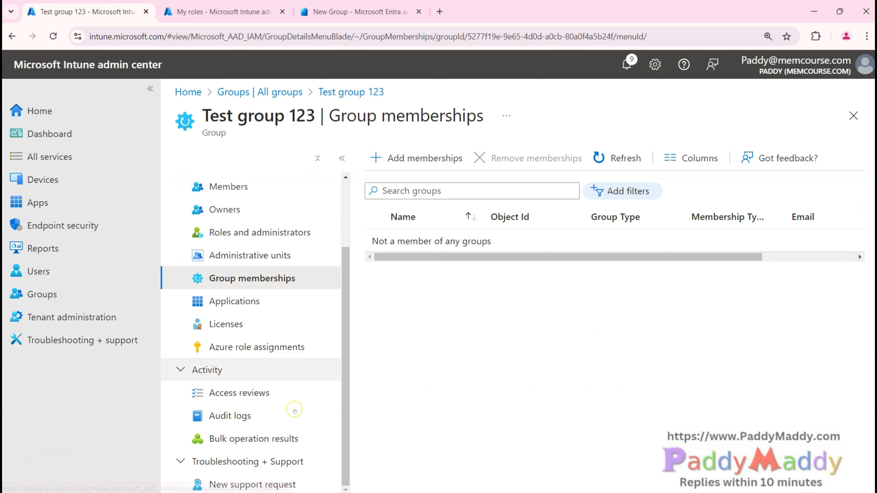
{"action": "scroll", "coordinate": [294, 411], "scroll_direction": "up", "scroll_amount": 3}
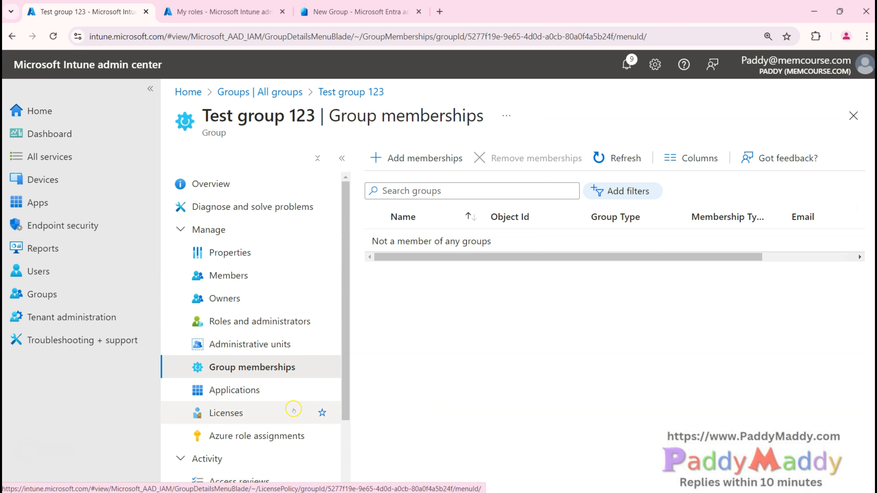
{"action": "key", "text": "alt+d"}
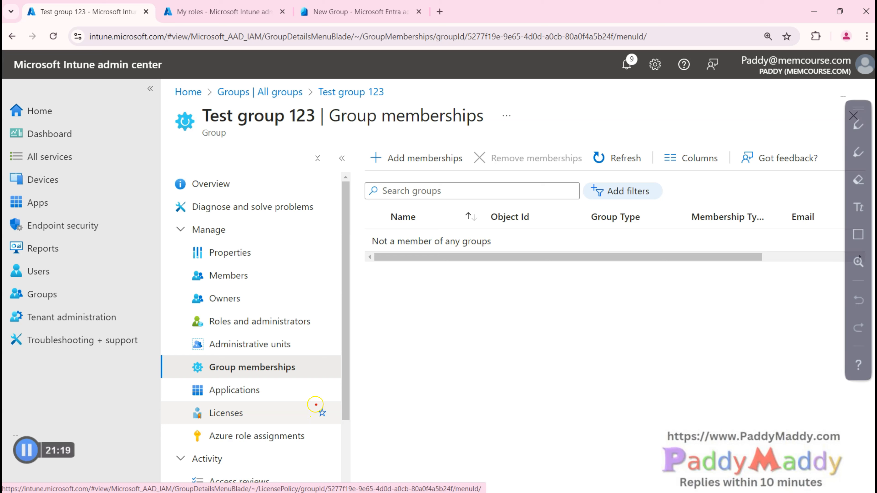
{"action": "mouse_move", "coordinate": [241, 127]}
{"action": "left_mouse_down"}
{"action": "mouse_move", "coordinate": [186, 140]}
{"action": "mouse_move", "coordinate": [297, 141]}
{"action": "mouse_move", "coordinate": [187, 147]}
{"action": "mouse_move", "coordinate": [246, 145]}
{"action": "left_mouse_up"}
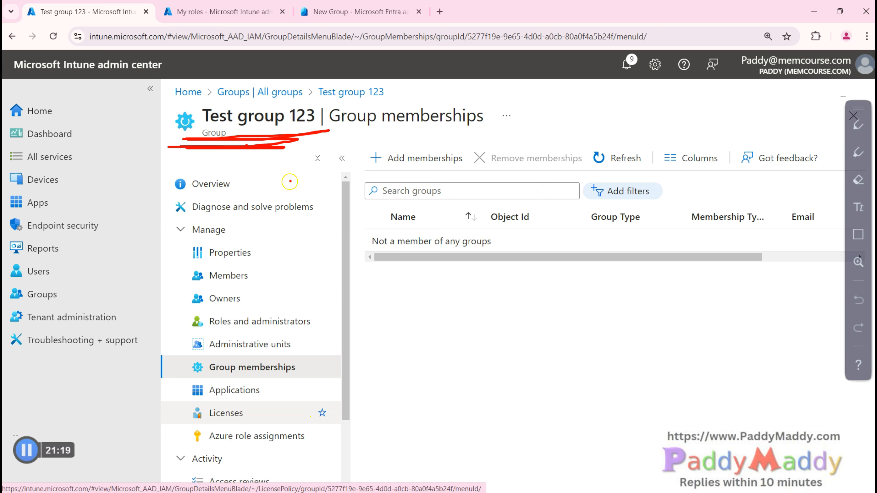
{"action": "mouse_move", "coordinate": [284, 141]}
{"action": "left_mouse_down"}
{"action": "mouse_move", "coordinate": [409, 286]}
{"action": "mouse_move", "coordinate": [425, 269]}
{"action": "left_mouse_up"}
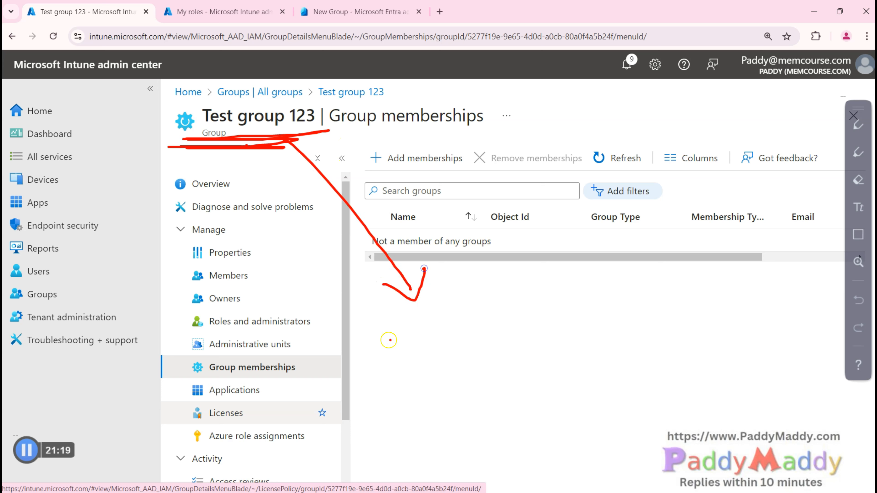
{"action": "mouse_move", "coordinate": [414, 329]}
{"action": "left_mouse_down"}
{"action": "mouse_move", "coordinate": [426, 349]}
{"action": "mouse_move", "coordinate": [404, 327]}
{"action": "left_mouse_up"}
{"action": "mouse_move", "coordinate": [484, 311]}
{"action": "left_mouse_down"}
{"action": "mouse_move", "coordinate": [497, 331]}
{"action": "mouse_move", "coordinate": [475, 307]}
{"action": "left_mouse_up"}
{"action": "left_click_drag", "start_coordinate": [406, 341], "coordinate": [416, 347]}
{"action": "left_click_drag", "start_coordinate": [490, 338], "coordinate": [483, 330]}
{"action": "left_click_drag", "start_coordinate": [389, 337], "coordinate": [399, 280]}
{"action": "mouse_move", "coordinate": [480, 313]}
{"action": "left_mouse_down"}
{"action": "mouse_move", "coordinate": [399, 280]}
{"action": "mouse_move", "coordinate": [385, 294]}
{"action": "mouse_move", "coordinate": [416, 268]}
{"action": "left_mouse_up"}
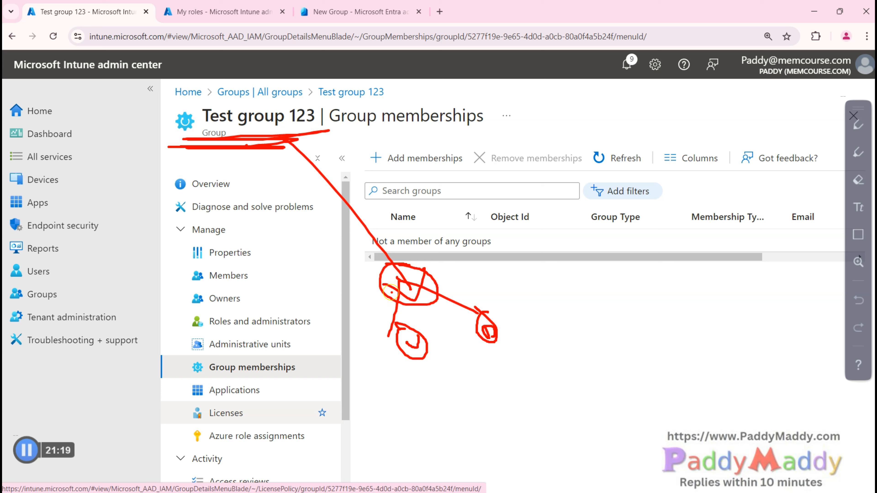
{"action": "mouse_move", "coordinate": [390, 368]}
{"action": "left_mouse_down"}
{"action": "mouse_move", "coordinate": [390, 391]}
{"action": "mouse_move", "coordinate": [439, 380]}
{"action": "left_mouse_up"}
{"action": "mouse_move", "coordinate": [496, 344]}
{"action": "left_mouse_down"}
{"action": "mouse_move", "coordinate": [534, 339]}
{"action": "mouse_move", "coordinate": [381, 255]}
{"action": "left_mouse_up"}
{"action": "mouse_move", "coordinate": [362, 387]}
{"action": "left_mouse_down"}
{"action": "mouse_move", "coordinate": [319, 344]}
{"action": "mouse_move", "coordinate": [367, 234]}
{"action": "left_mouse_up"}
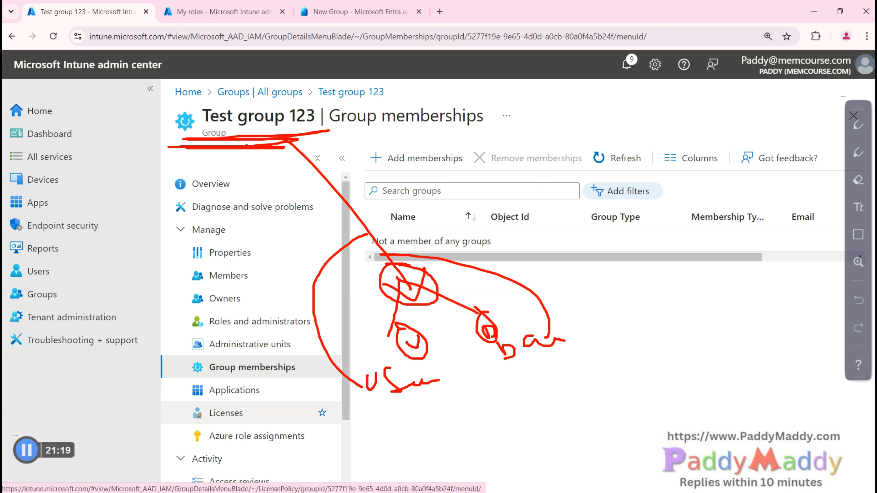
{"action": "key", "text": "Escape"}
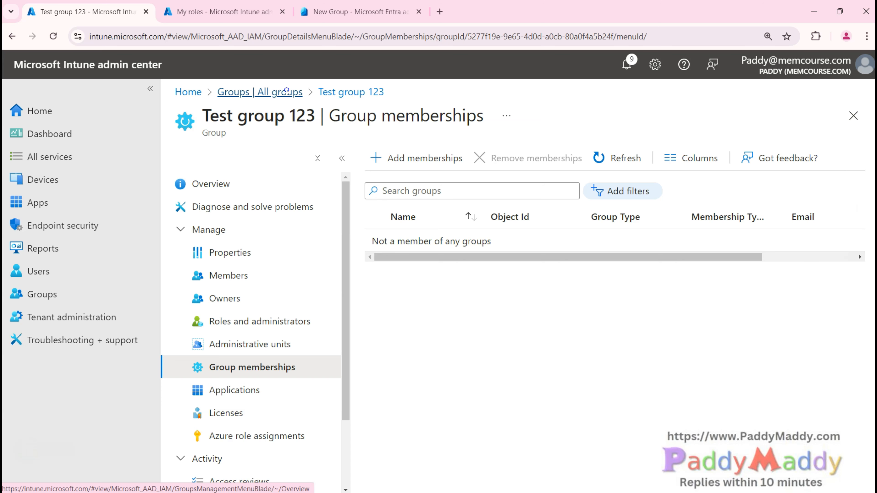
Step: Start a new group from All groups and name it 'Test Dynamic User/Device'
{"action": "left_click", "coordinate": [286, 91]}
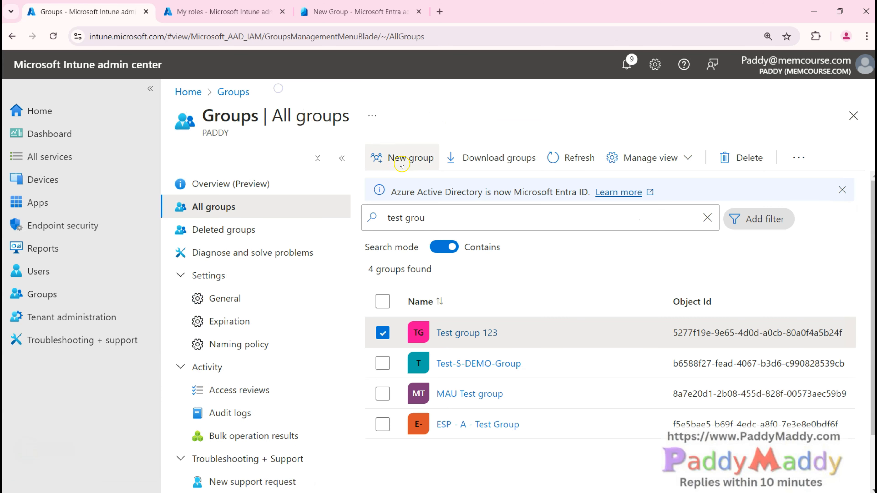
{"action": "left_click", "coordinate": [402, 165]}
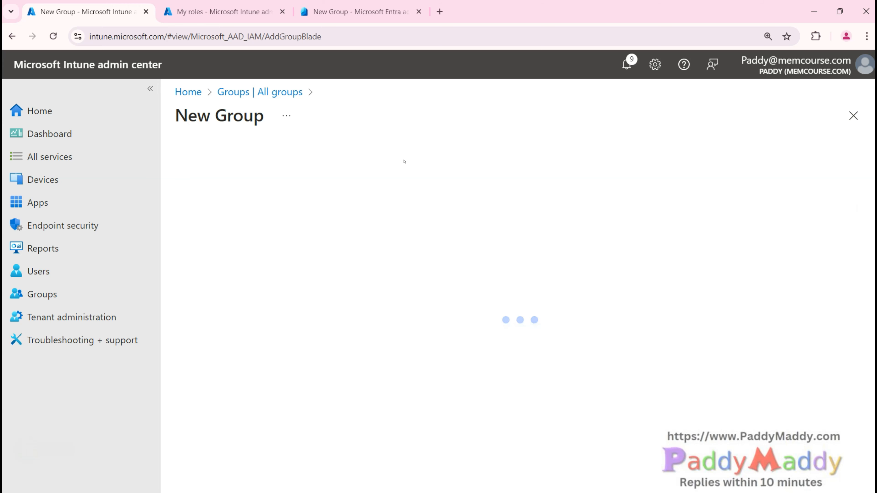
{"action": "left_click", "coordinate": [188, 216]}
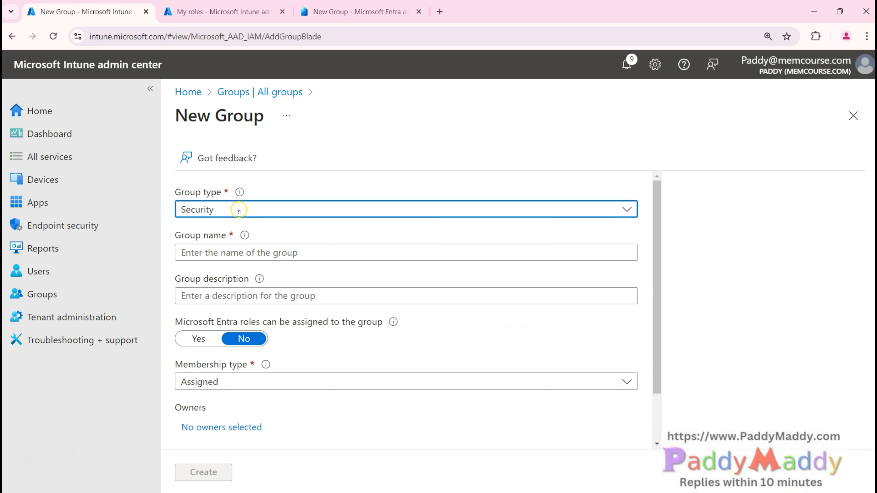
{"action": "left_click", "coordinate": [225, 252]}
{"action": "type", "text": "Te"}
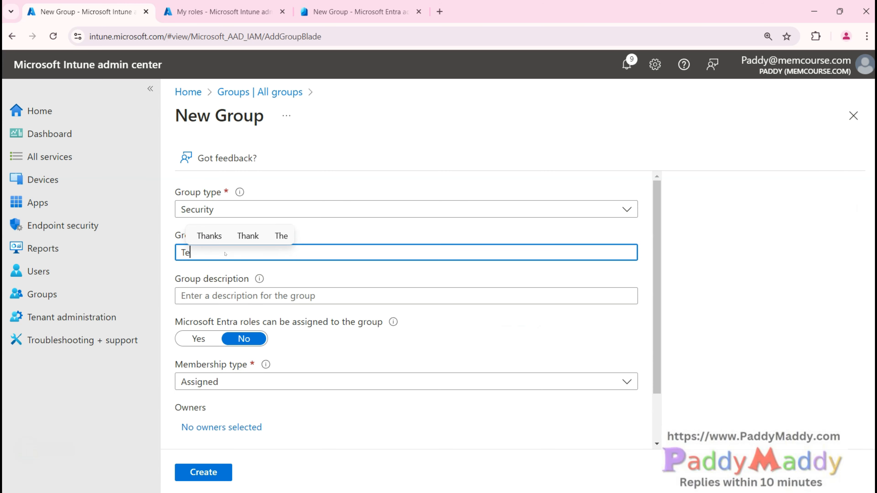
{"action": "type", "text": "st Dynamic"}
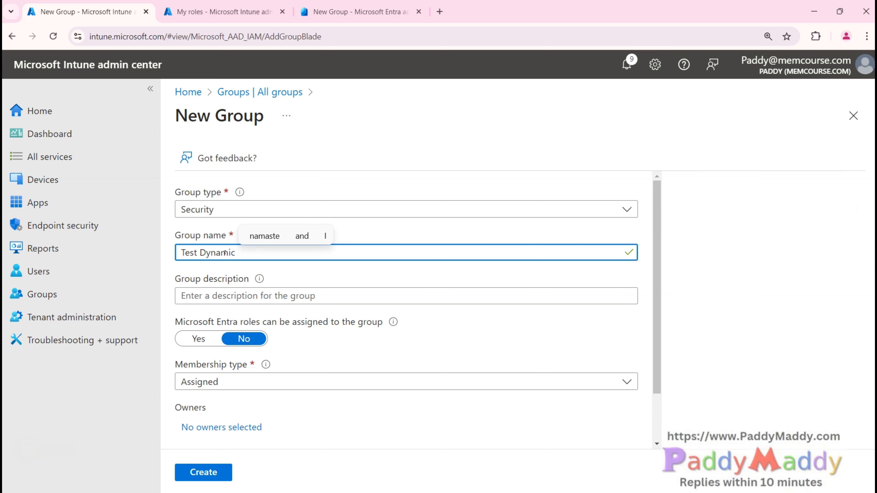
{"action": "left_click", "coordinate": [260, 382]}
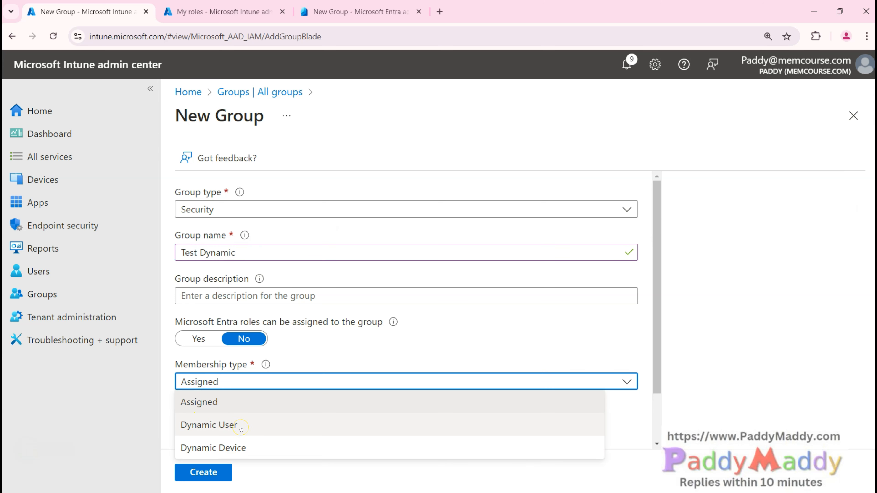
{"action": "left_click", "coordinate": [275, 257]}
{"action": "type", "text": "USers"}
{"action": "key", "text": "BackSpace"}
{"action": "key", "text": "BackSpace"}
{"action": "key", "text": "BackSpace"}
{"action": "type", "text": "er/Dev"}
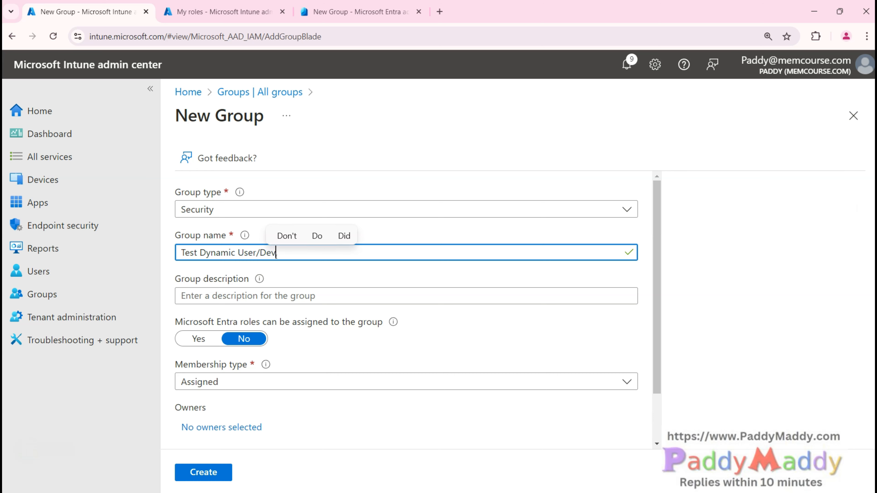
{"action": "type", "text": "ice"}
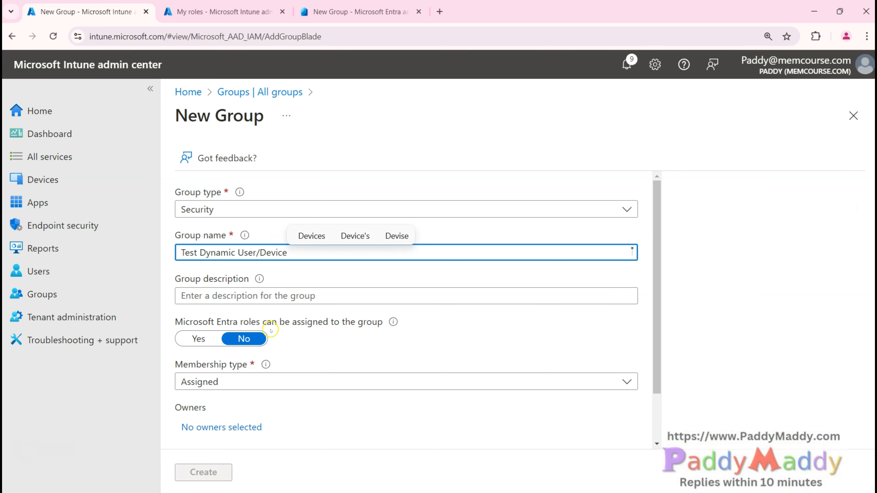
Step: Set the membership type to Dynamic User and go to the dynamic membership query
{"action": "left_click", "coordinate": [299, 381]}
{"action": "left_click", "coordinate": [249, 424]}
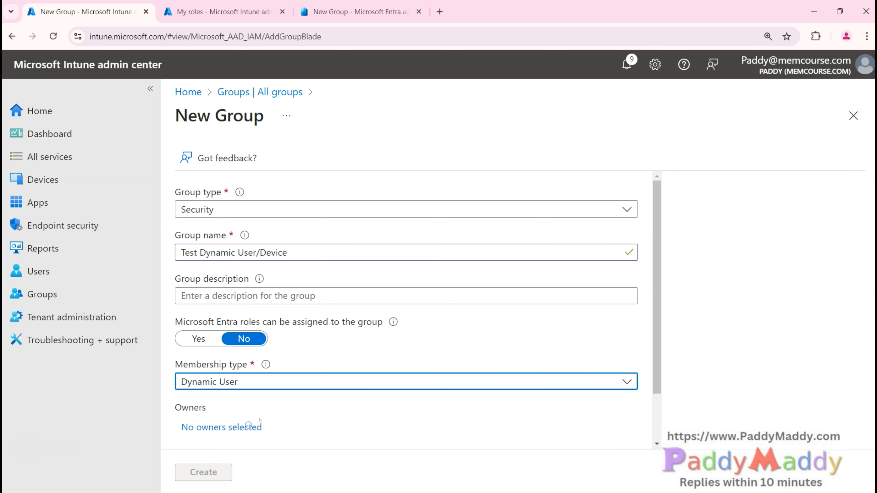
{"action": "scroll", "coordinate": [359, 316], "scroll_direction": "down", "scroll_amount": 2}
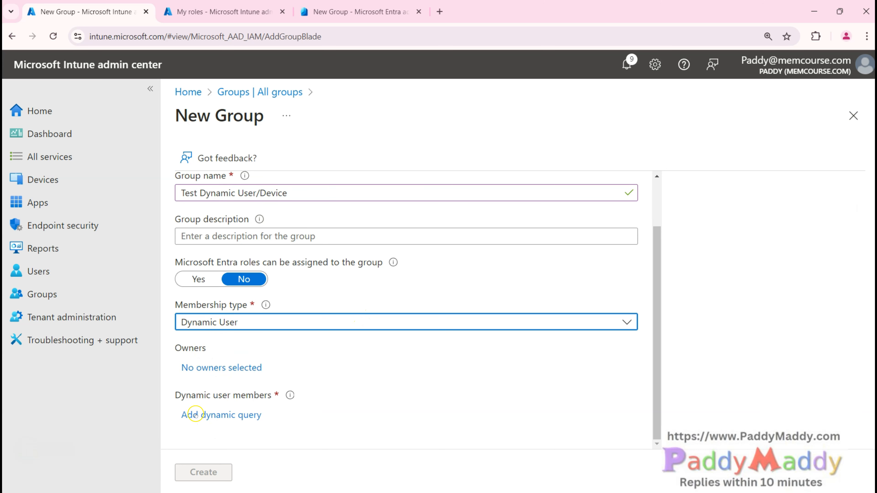
{"action": "left_click_drag", "start_coordinate": [175, 394], "coordinate": [261, 397]}
{"action": "left_click", "coordinate": [234, 417]}
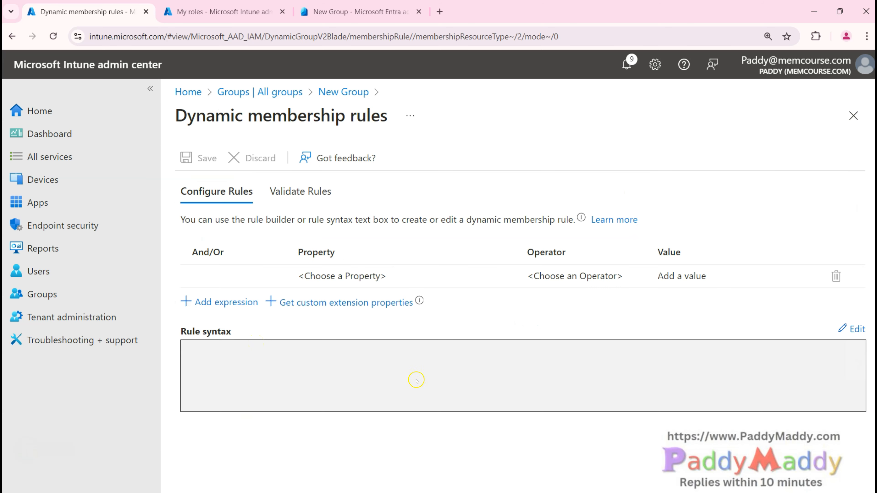
Step: Build the condition country Equals India, giving the rule (user.country -eq "India")
{"action": "left_click", "coordinate": [317, 275]}
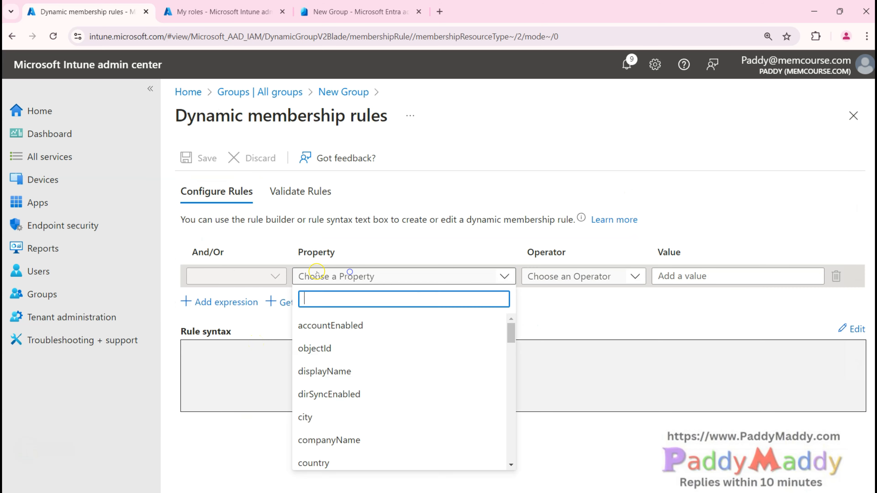
{"action": "left_click_drag", "start_coordinate": [511, 330], "coordinate": [491, 331]}
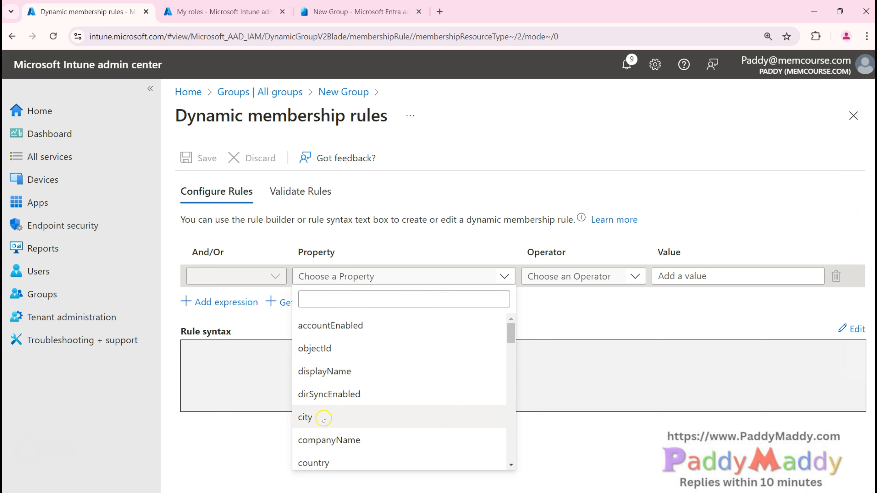
{"action": "left_click", "coordinate": [333, 463]}
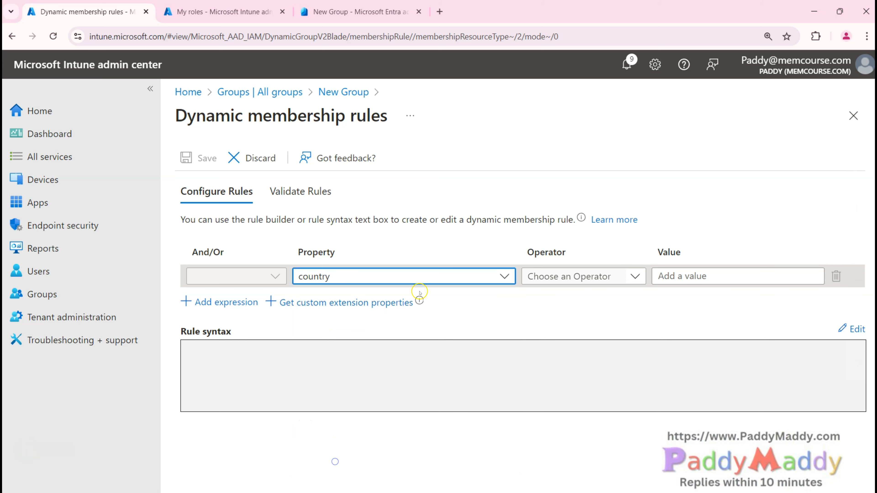
{"action": "left_click", "coordinate": [633, 277]}
{"action": "left_click", "coordinate": [634, 278]}
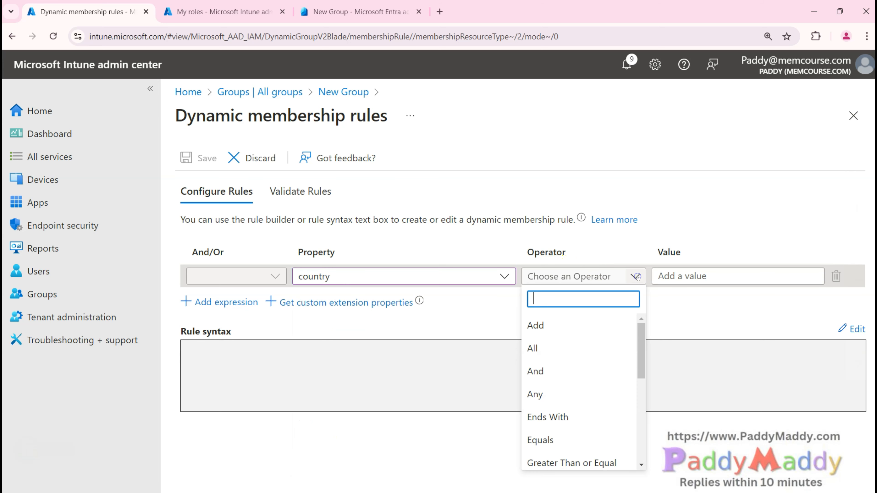
{"action": "scroll", "coordinate": [621, 414], "scroll_direction": "down", "scroll_amount": 2}
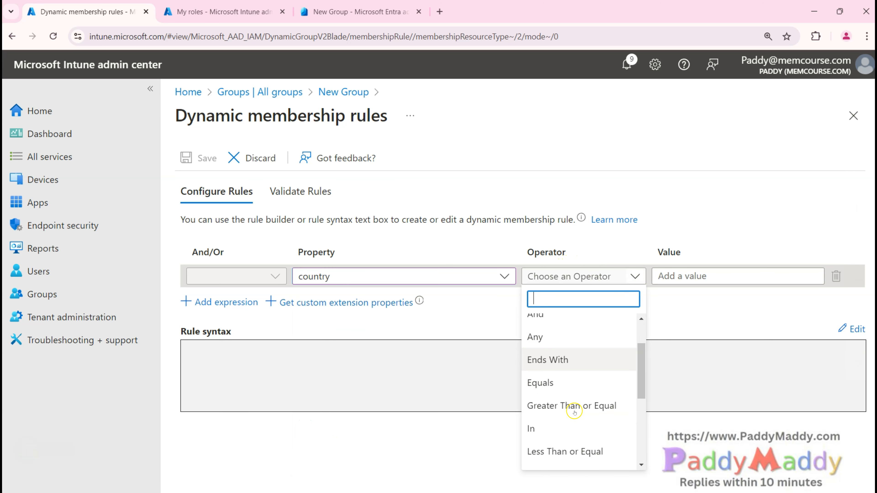
{"action": "left_click", "coordinate": [617, 381]}
{"action": "left_click", "coordinate": [685, 276]}
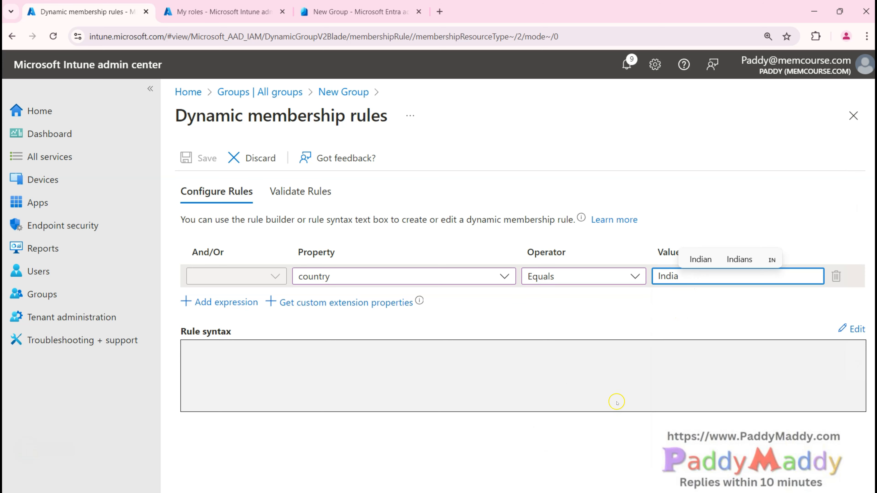
{"action": "left_click", "coordinate": [601, 386]}
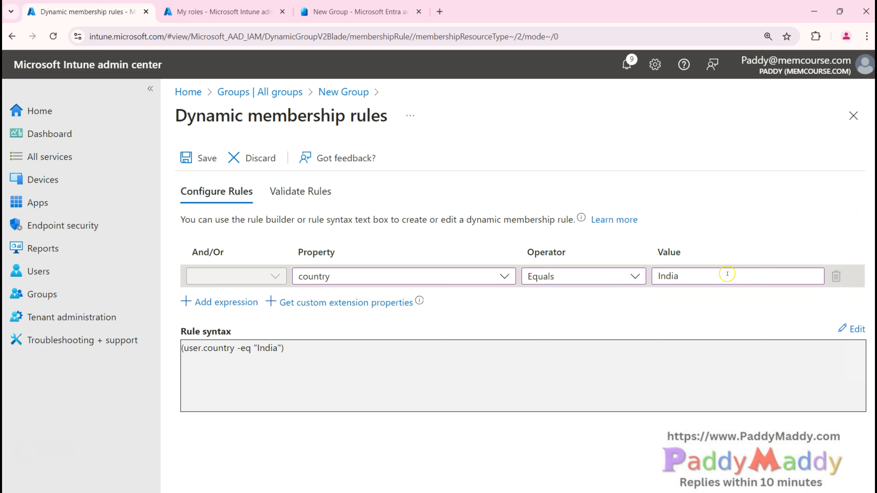
{"action": "left_click_drag", "start_coordinate": [188, 345], "coordinate": [235, 334]}
{"action": "left_click_drag", "start_coordinate": [182, 347], "coordinate": [285, 349]}
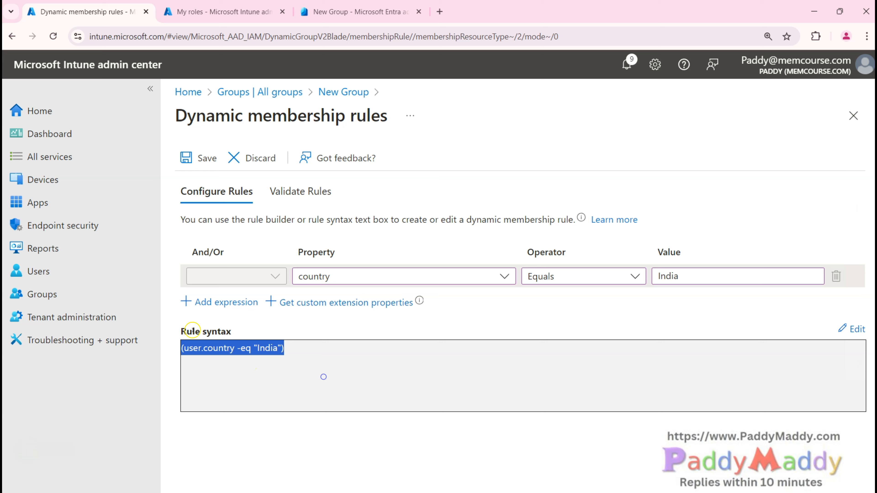
Step: Add a second condition joined with Or: city Equals Singapore
{"action": "left_click", "coordinate": [217, 307]}
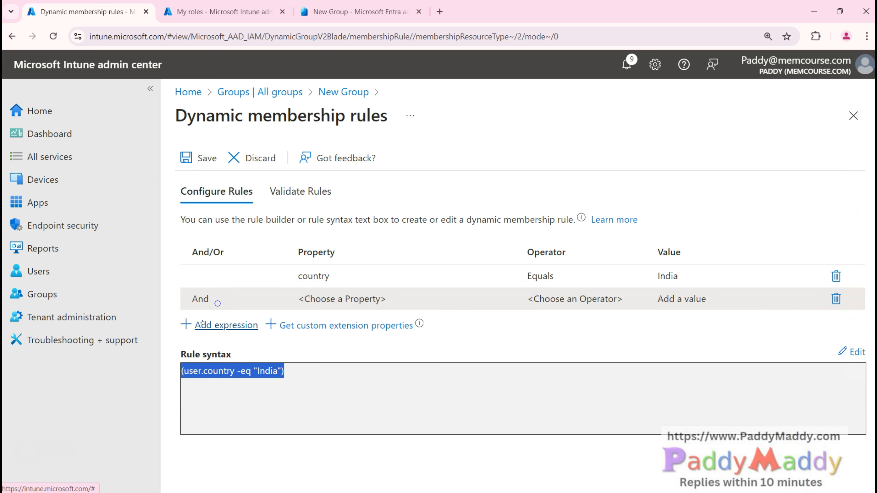
{"action": "left_click", "coordinate": [272, 298]}
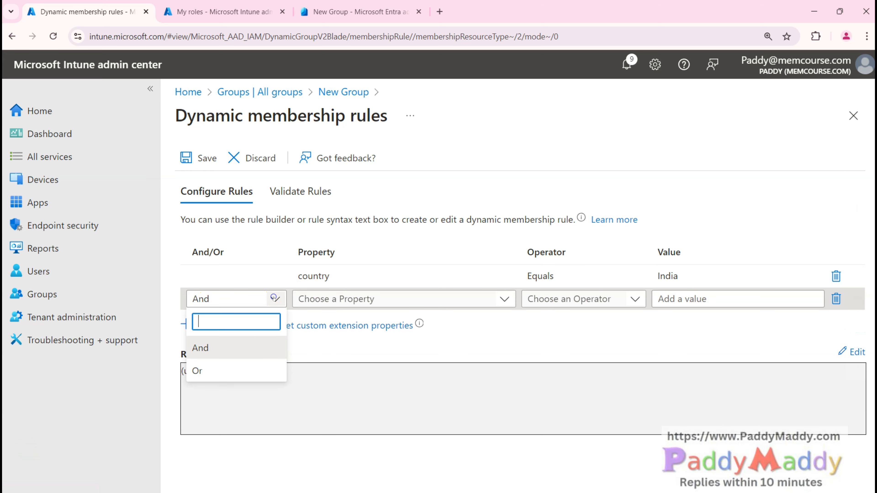
{"action": "left_click", "coordinate": [221, 344]}
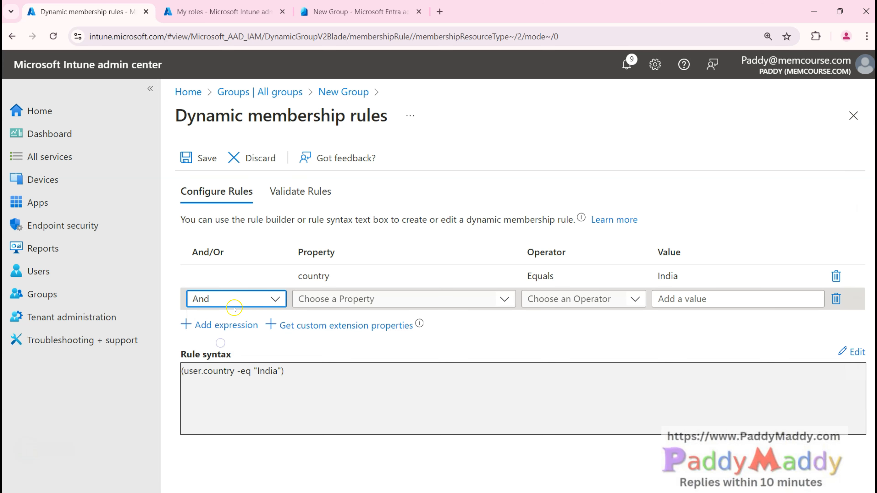
{"action": "left_click", "coordinate": [234, 300]}
{"action": "left_click", "coordinate": [211, 368]}
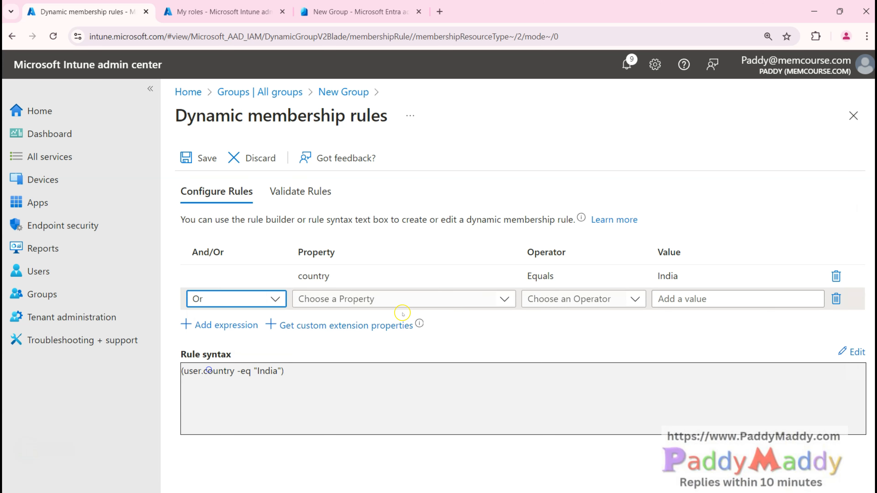
{"action": "left_click", "coordinate": [486, 297]}
{"action": "left_click", "coordinate": [348, 229]}
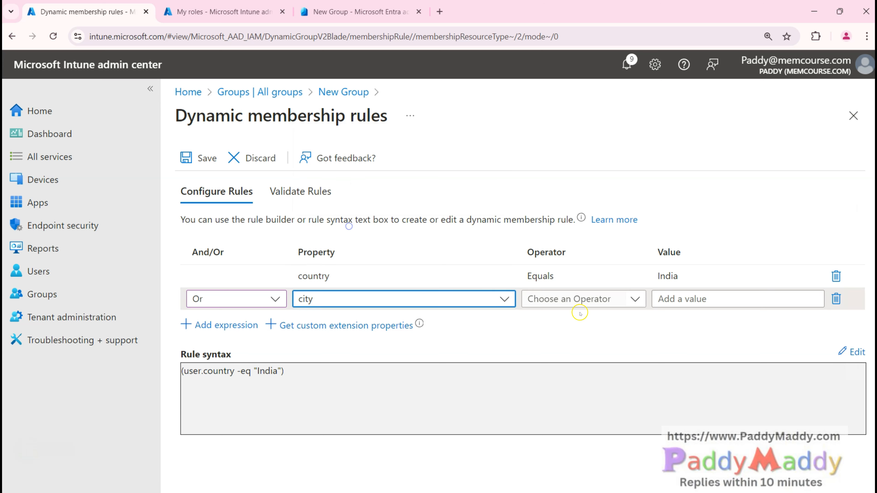
{"action": "left_click", "coordinate": [612, 302]}
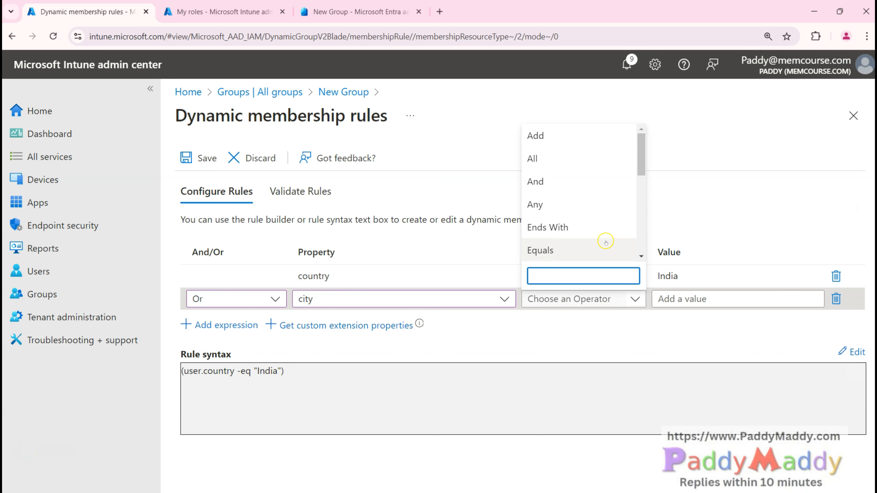
{"action": "mouse_move", "coordinate": [641, 153]}
{"action": "left_mouse_down"}
{"action": "mouse_move", "coordinate": [648, 242]}
{"action": "mouse_move", "coordinate": [656, 149]}
{"action": "left_mouse_up"}
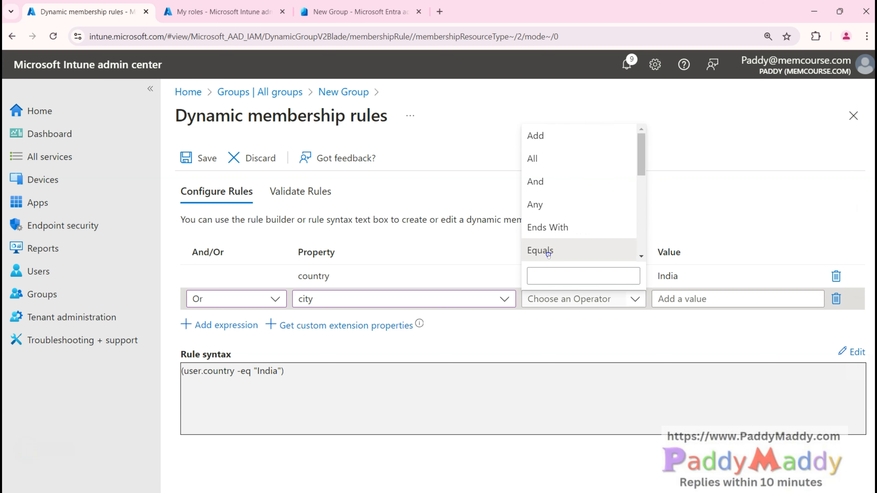
{"action": "left_click", "coordinate": [548, 255]}
{"action": "left_click", "coordinate": [698, 298]}
{"action": "type", "text": "Singapore"}
{"action": "left_click", "coordinate": [701, 402]}
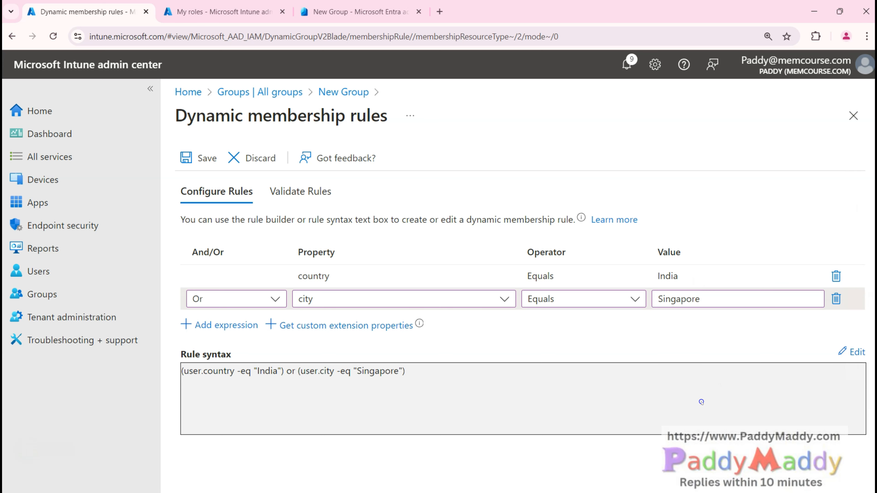
Step: Confirm the city property is kept and review the combined India-or-Singapore rule syntax
{"action": "left_click", "coordinate": [682, 276]}
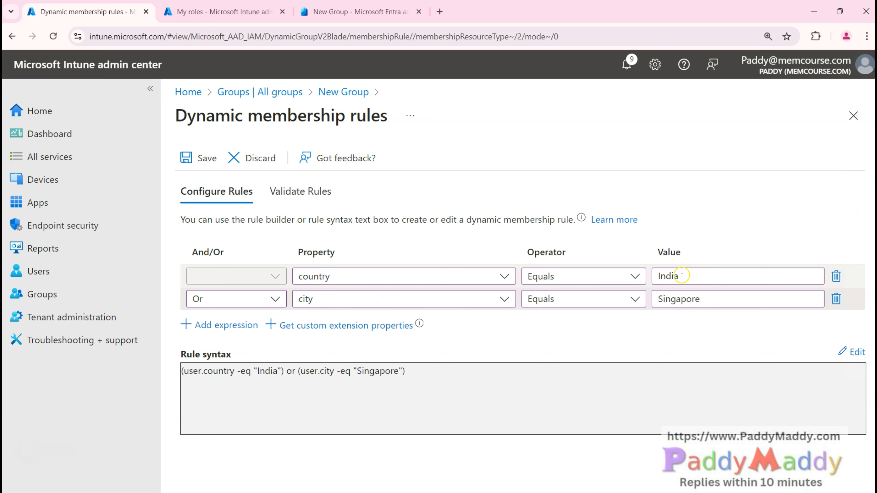
{"action": "left_click", "coordinate": [504, 299]}
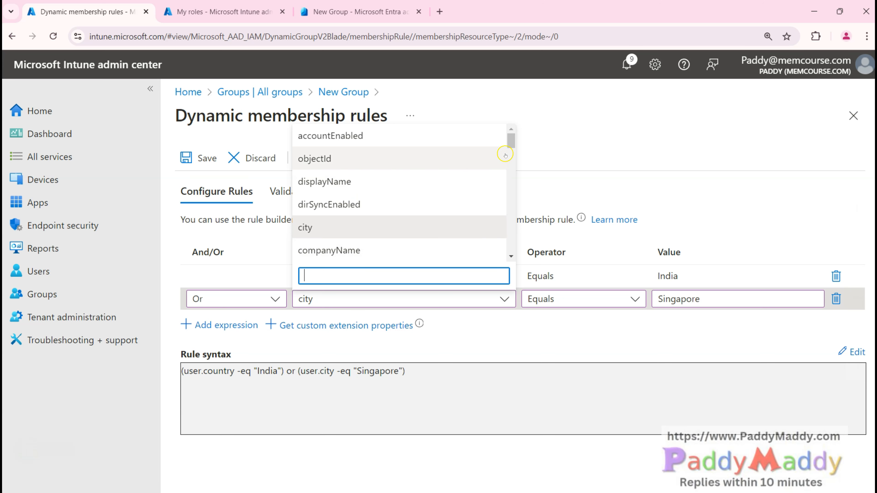
{"action": "scroll", "coordinate": [504, 155], "scroll_direction": "down", "scroll_amount": 3}
{"action": "left_click_drag", "start_coordinate": [510, 160], "coordinate": [501, 130]}
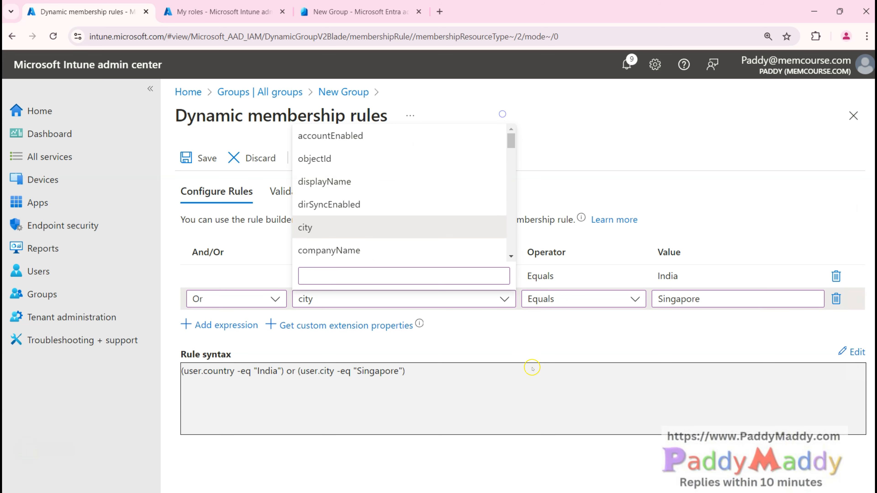
{"action": "left_click", "coordinate": [485, 346]}
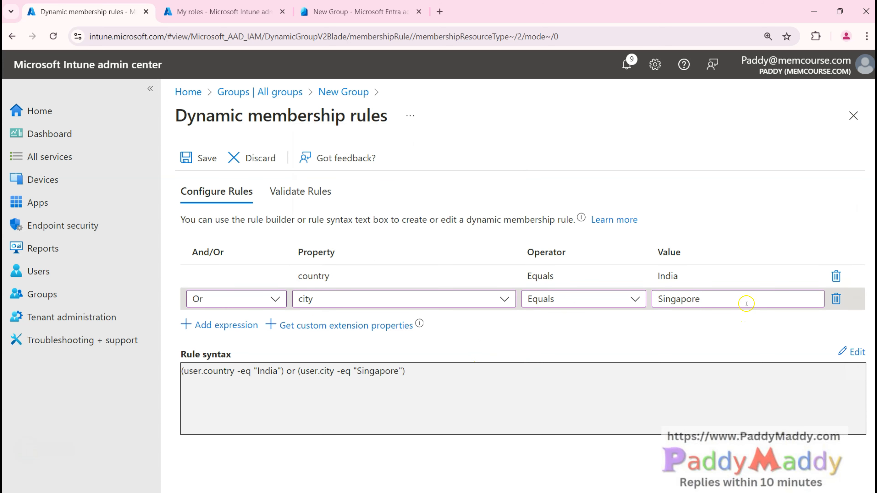
{"action": "left_click_drag", "start_coordinate": [182, 372], "coordinate": [407, 372]}
{"action": "left_click", "coordinate": [480, 398]}
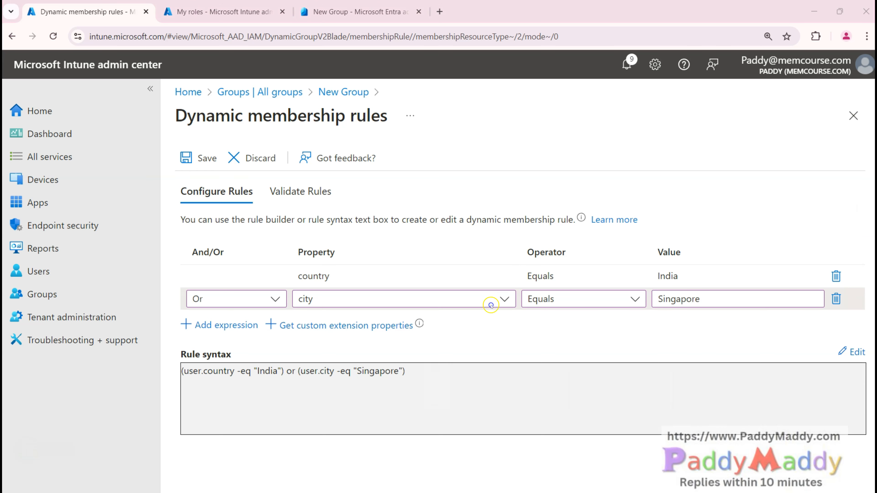
{"action": "left_click", "coordinate": [313, 193]}
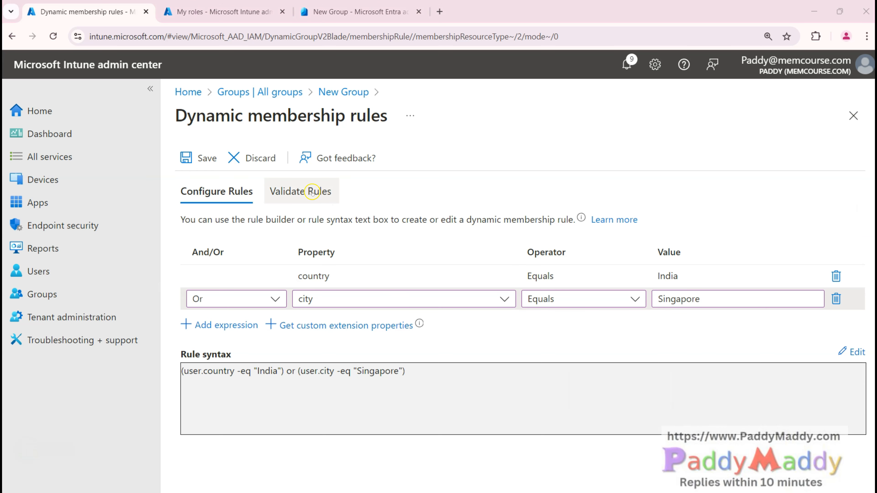
Step: Pick seven test users to validate the rule against; none qualify
{"action": "left_click", "coordinate": [206, 356]}
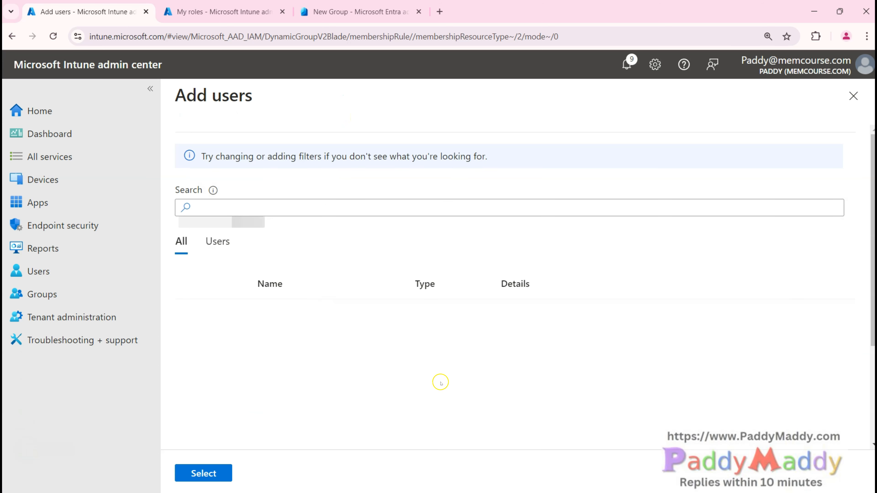
{"action": "left_click", "coordinate": [192, 313]}
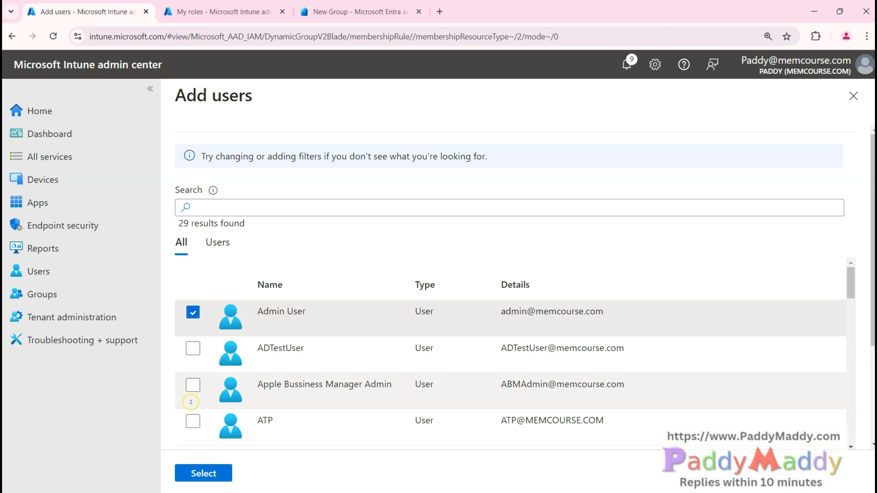
{"action": "left_click", "coordinate": [193, 385]}
{"action": "left_click", "coordinate": [193, 420]}
{"action": "scroll", "coordinate": [276, 368], "scroll_direction": "down", "scroll_amount": 3}
{"action": "scroll", "coordinate": [276, 368], "scroll_direction": "down", "scroll_amount": 5}
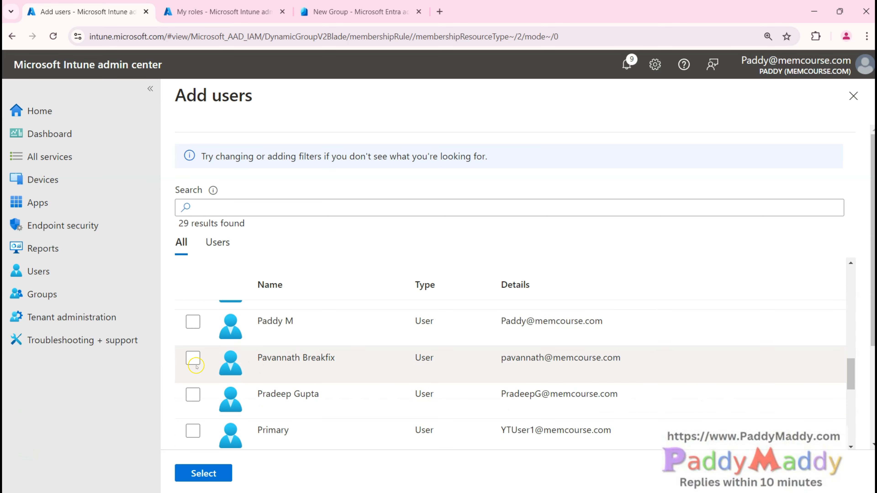
{"action": "left_click", "coordinate": [193, 358]}
{"action": "left_click", "coordinate": [193, 394]}
{"action": "left_click", "coordinate": [193, 322]}
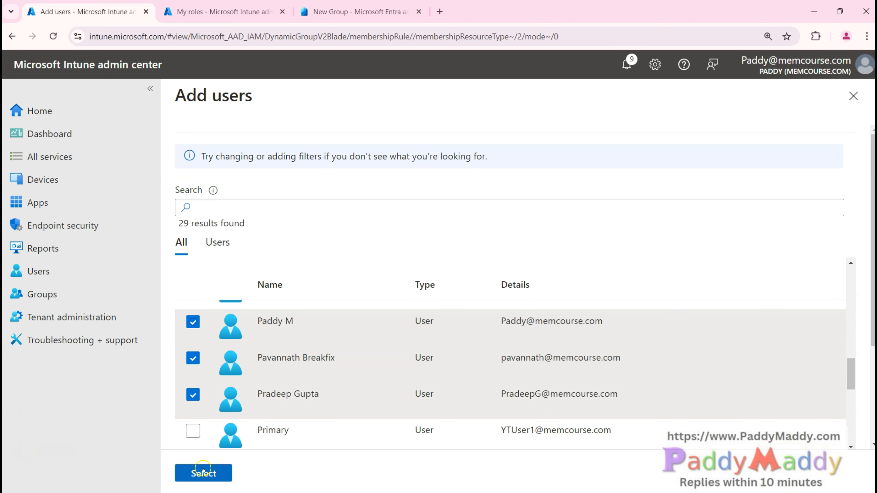
{"action": "left_click", "coordinate": [203, 473]}
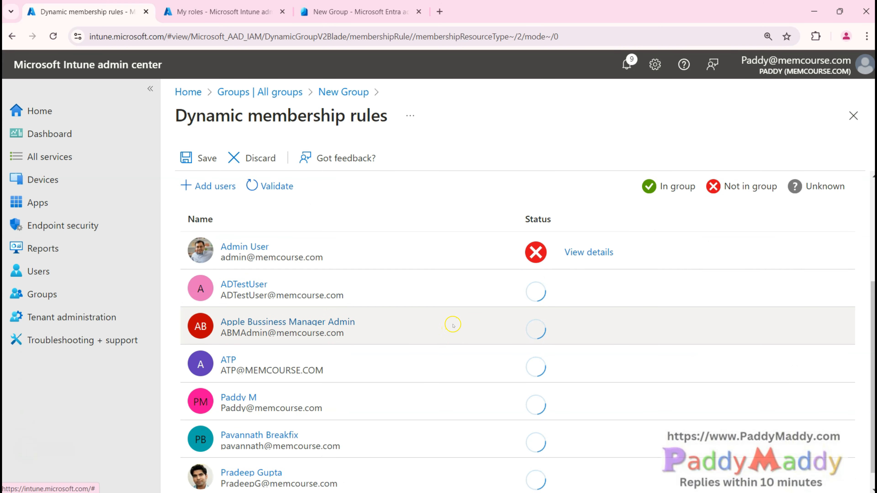
Step: Inspect Admin User's details: fails both conditions with country United States and city Birmingham
{"action": "scroll", "coordinate": [583, 379], "scroll_direction": "down", "scroll_amount": 1}
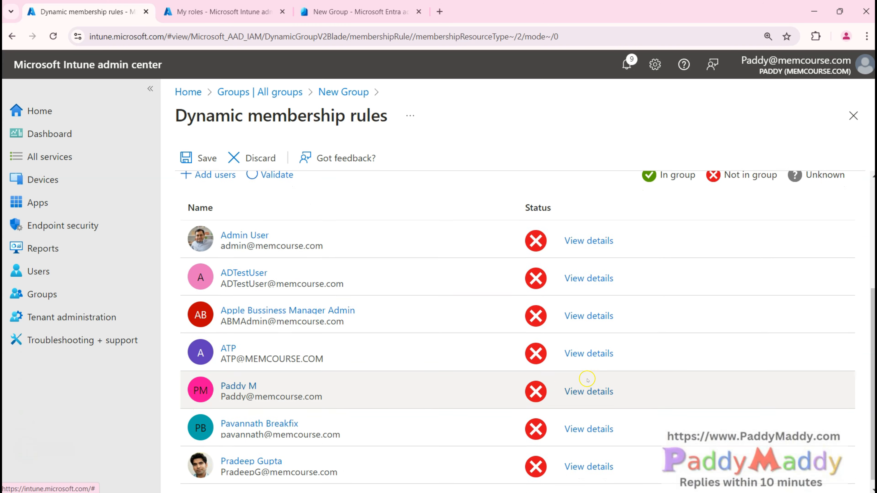
{"action": "scroll", "coordinate": [580, 383], "scroll_direction": "up", "scroll_amount": 1}
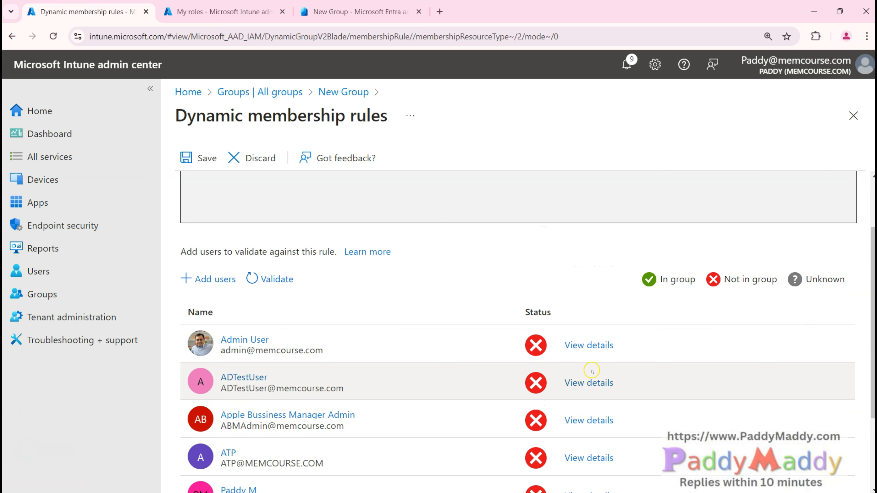
{"action": "left_click", "coordinate": [590, 342]}
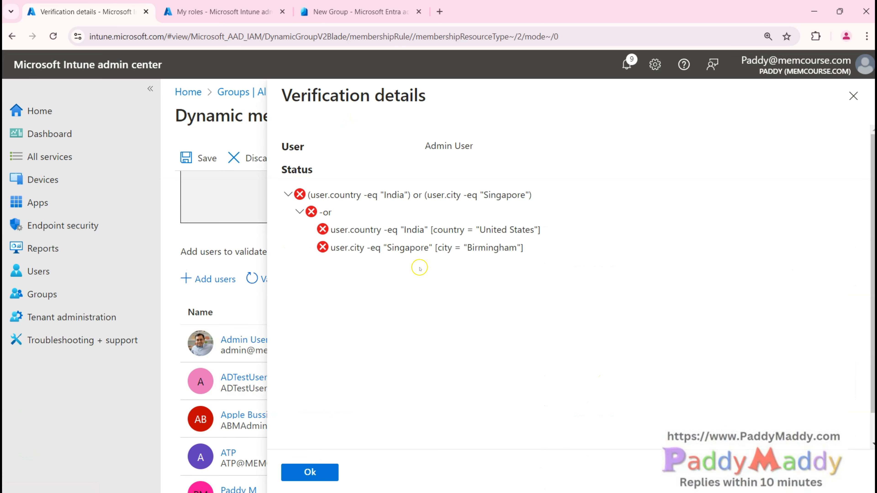
{"action": "left_click", "coordinate": [429, 198]}
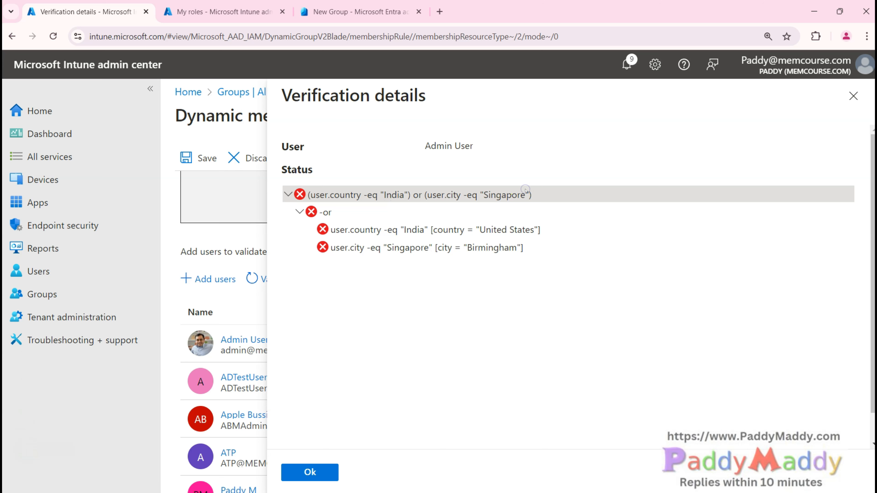
{"action": "left_click", "coordinate": [516, 229]}
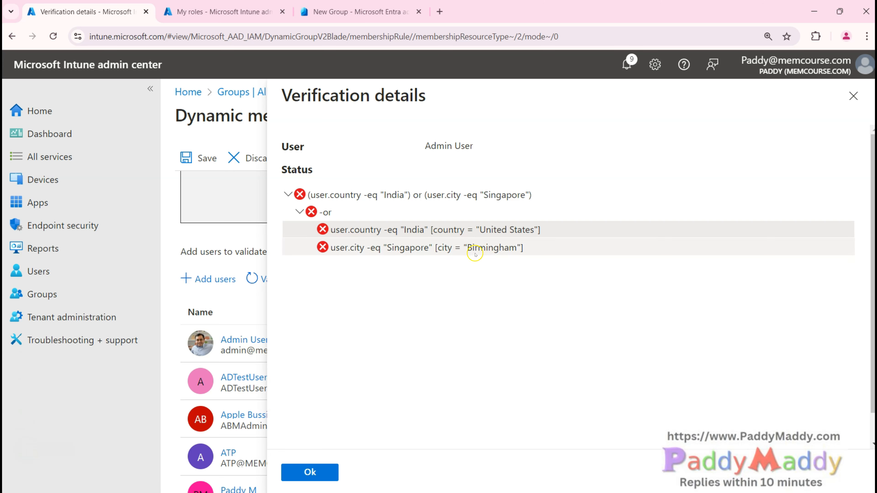
{"action": "left_click", "coordinate": [510, 250]}
{"action": "left_click", "coordinate": [509, 232]}
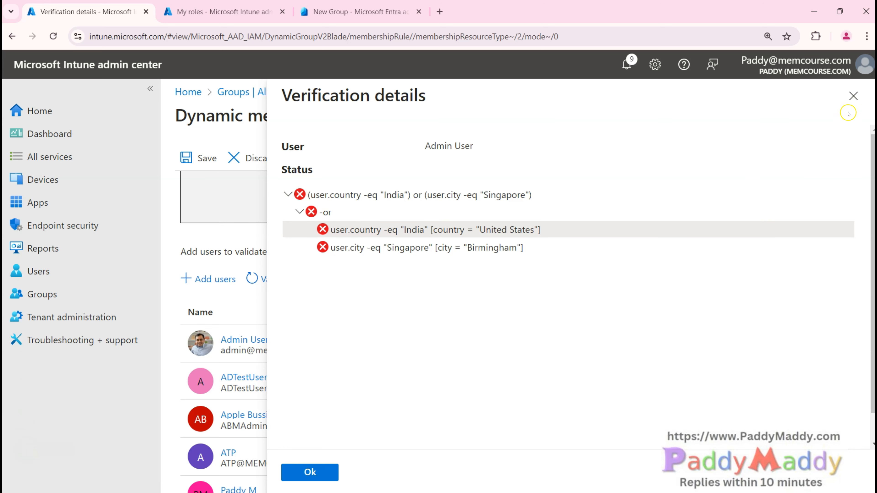
{"action": "left_click", "coordinate": [854, 95]}
Step: Change the rule value to 'united states' and start adding users to validate it against
{"action": "left_click", "coordinate": [327, 91]}
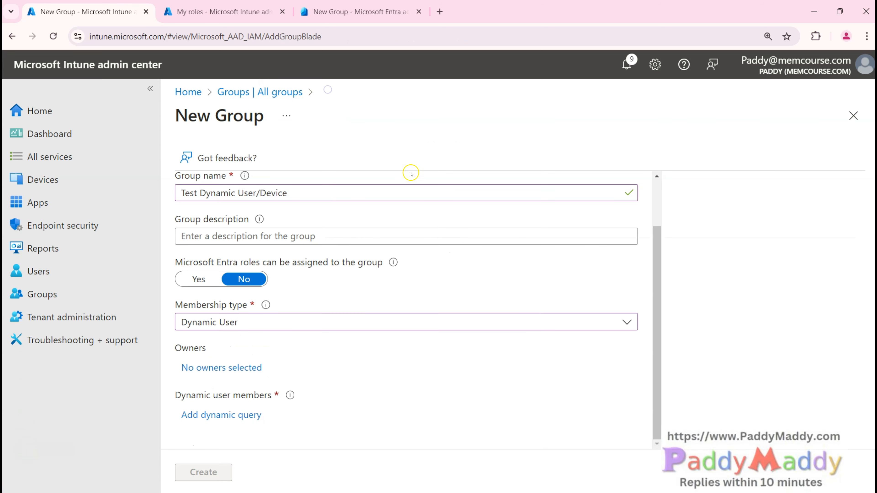
{"action": "left_click", "coordinate": [226, 415]}
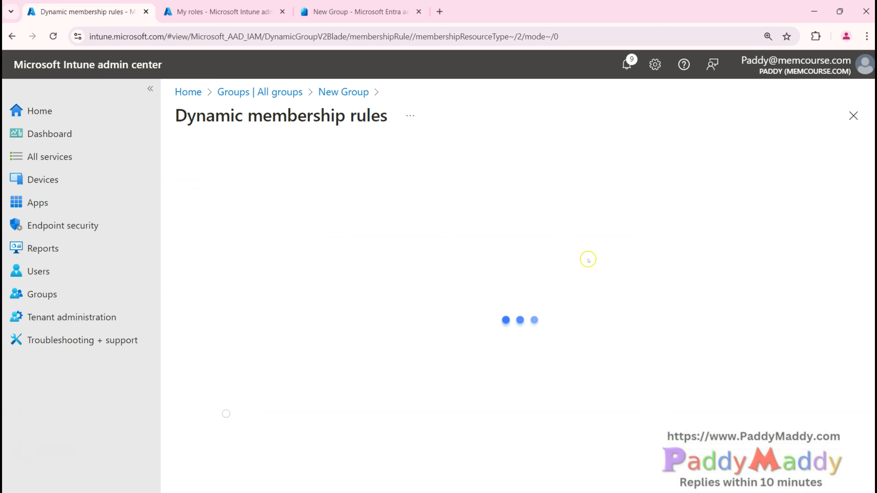
{"action": "type", "text": "united states"}
{"action": "left_click", "coordinate": [648, 368]}
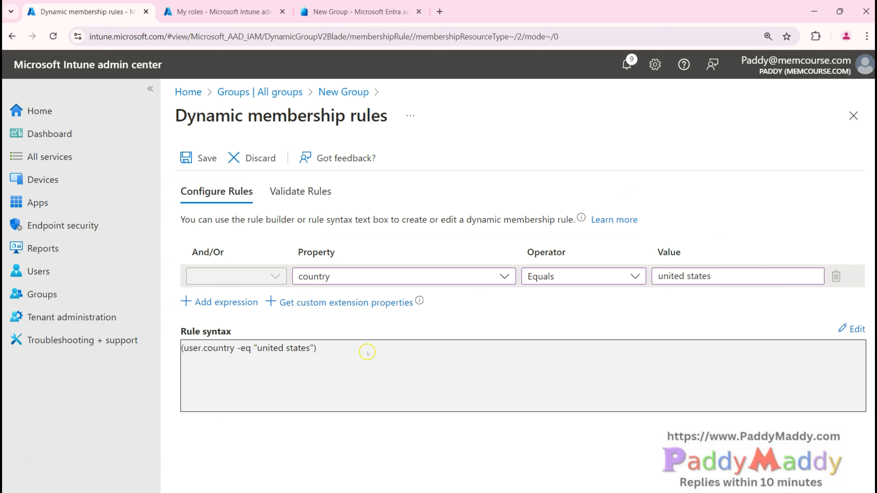
{"action": "left_click", "coordinate": [300, 192]}
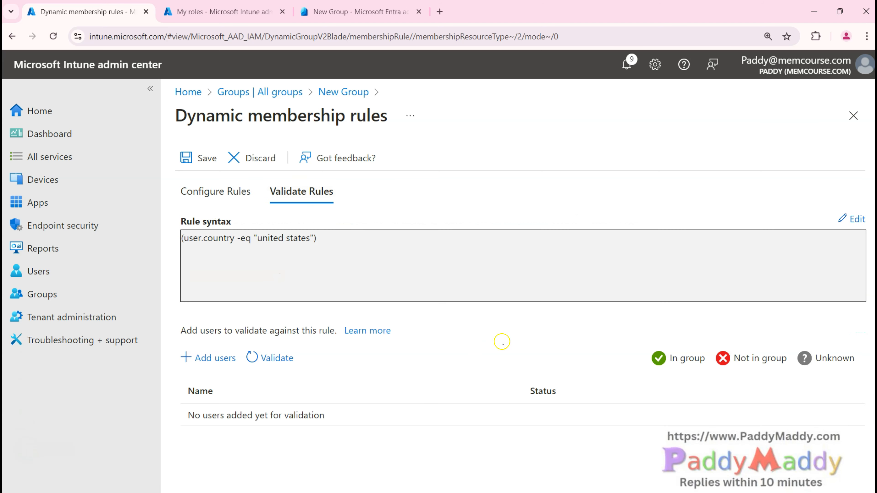
{"action": "left_click", "coordinate": [213, 357]}
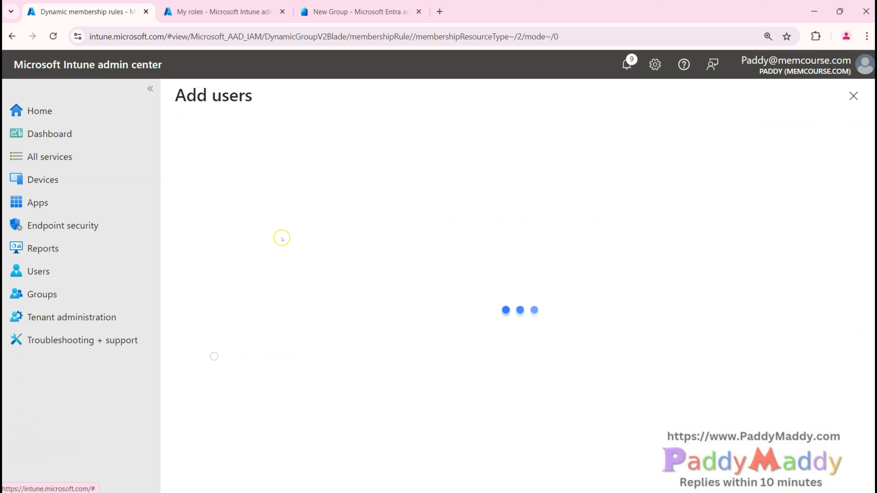
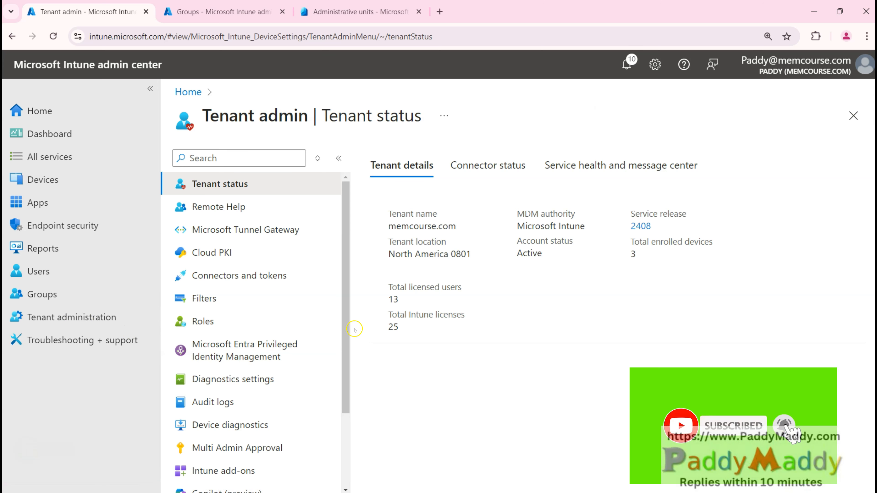
Step: Expand End user experiences in Tenant administration and open Customization with the default policy's branding
{"action": "left_click", "coordinate": [41, 323]}
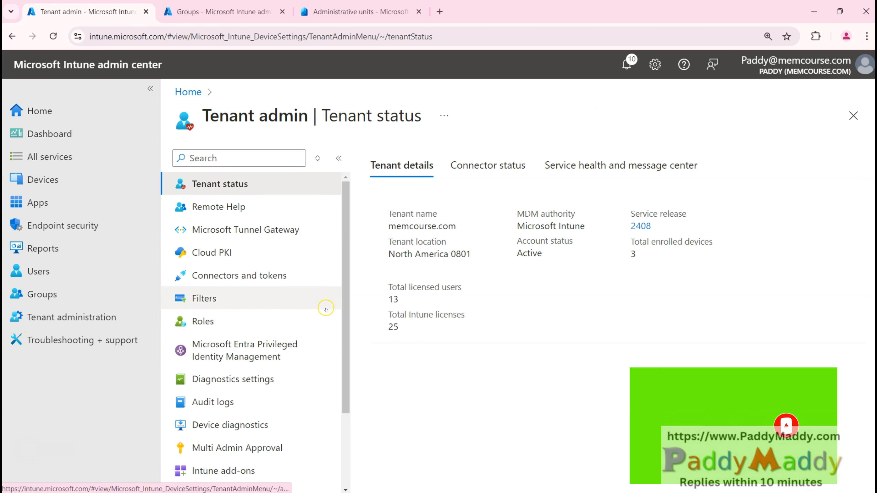
{"action": "scroll", "coordinate": [255, 380], "scroll_direction": "down", "scroll_amount": 3}
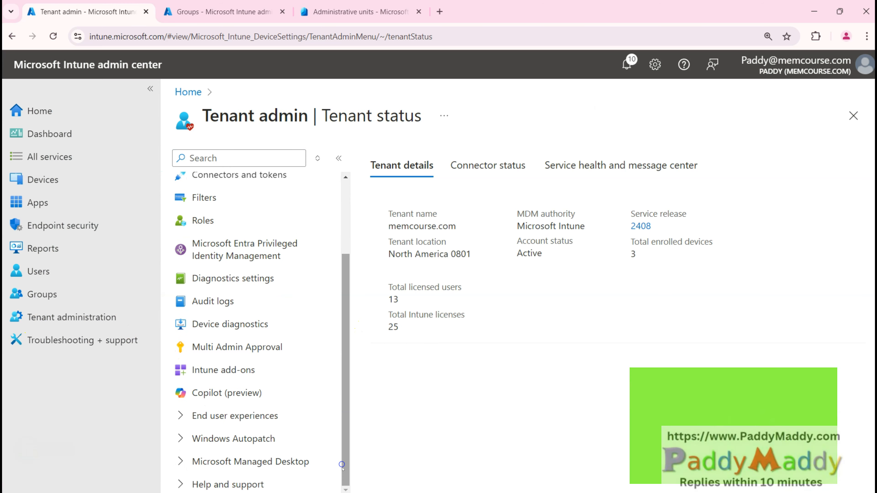
{"action": "left_click", "coordinate": [238, 415]}
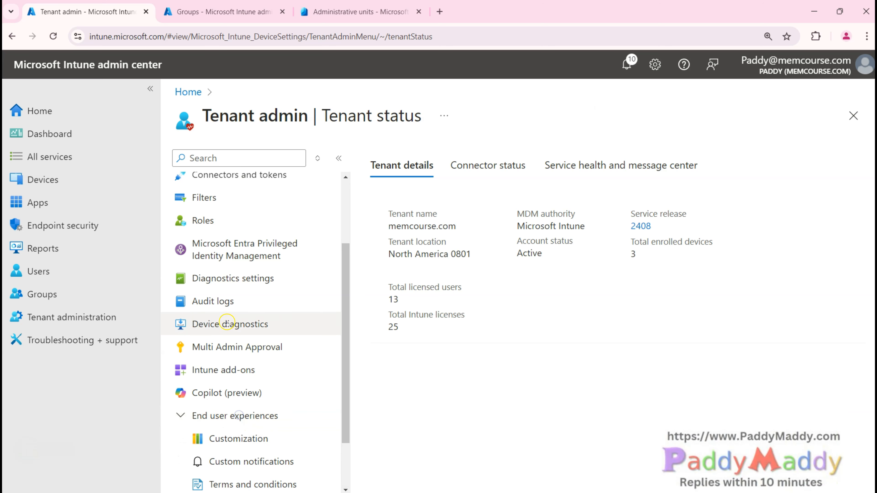
{"action": "scroll", "coordinate": [252, 348], "scroll_direction": "down", "scroll_amount": 2}
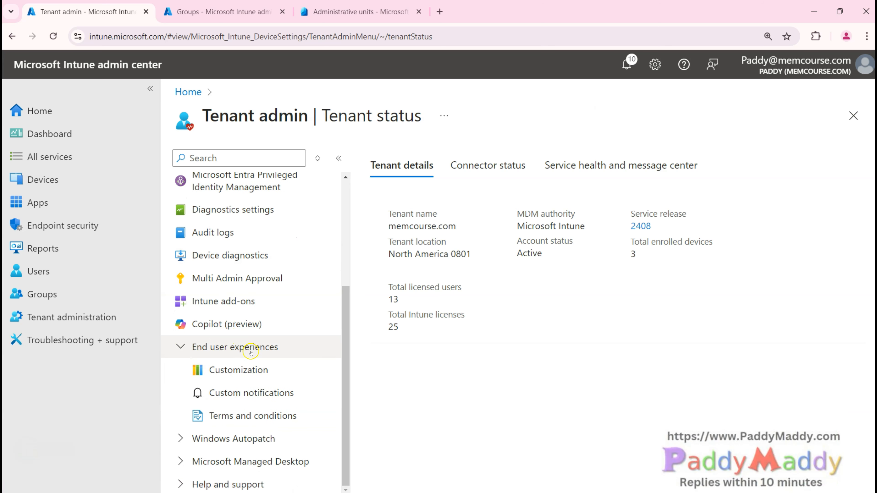
{"action": "left_click", "coordinate": [238, 369]}
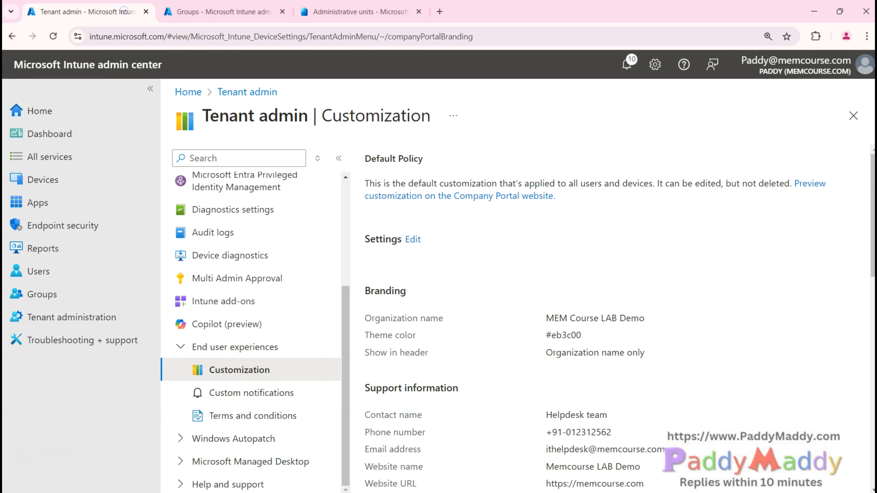
{"action": "key", "text": "ctrl+shift+n"}
Step: In a private window, go to portal.azure.com and enter the admin account
{"action": "type", "text": "portal.azure.com"}
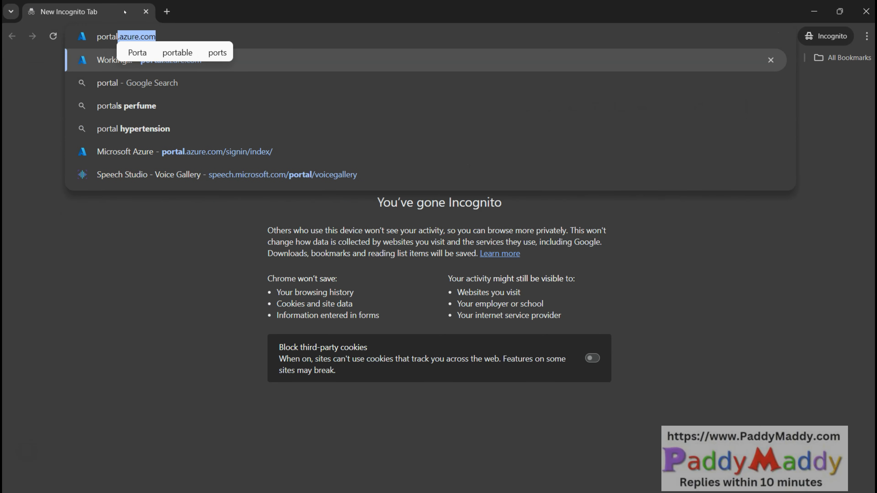
{"action": "key", "text": "Return"}
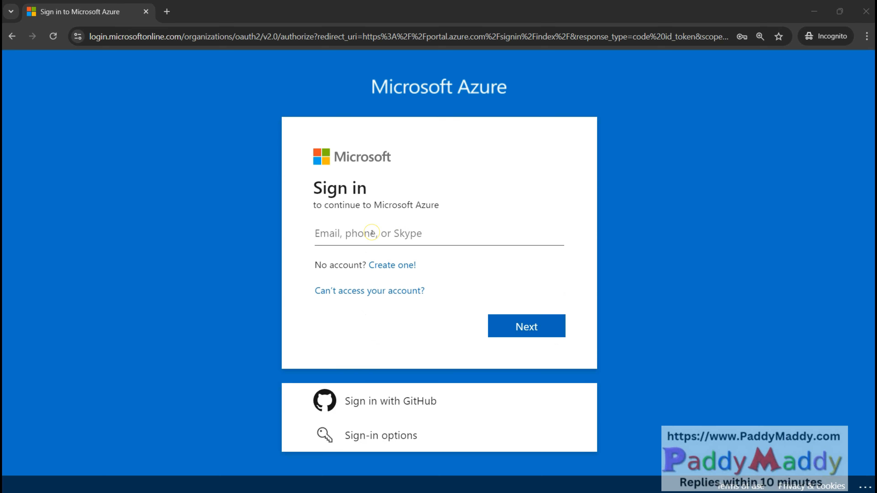
{"action": "left_click", "coordinate": [372, 233]}
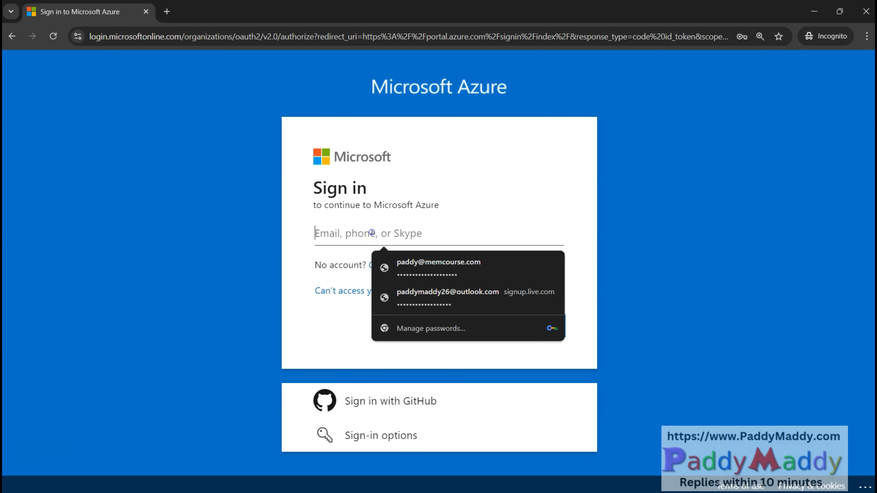
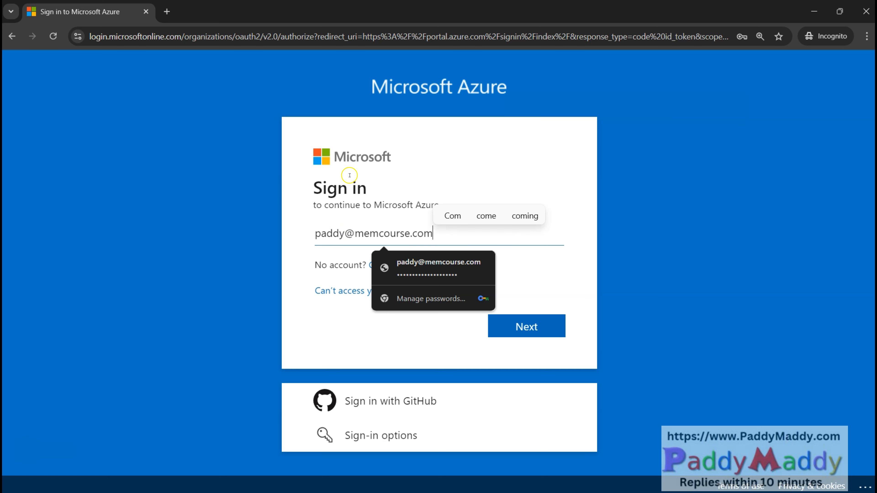
{"action": "left_click", "coordinate": [252, 237]}
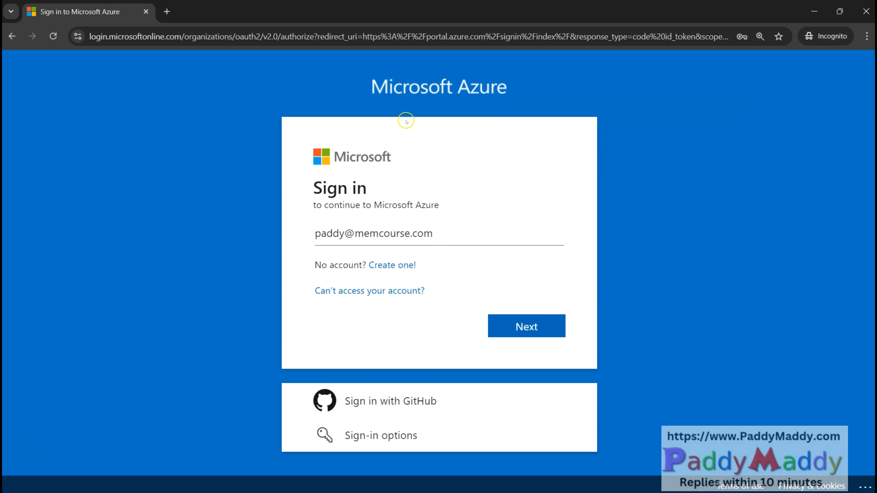
{"action": "left_click", "coordinate": [502, 323]}
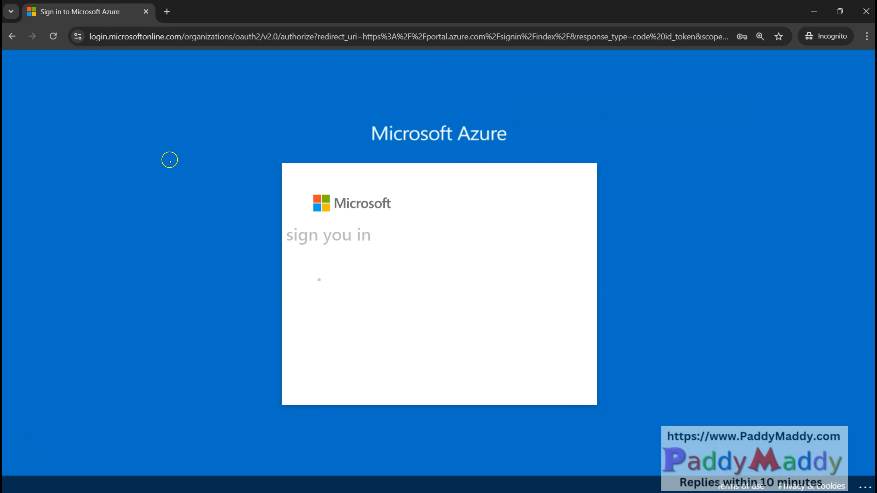
Step: Point out the branded password page's username hint, banner logo and password heading
{"action": "left_click", "coordinate": [718, 364]}
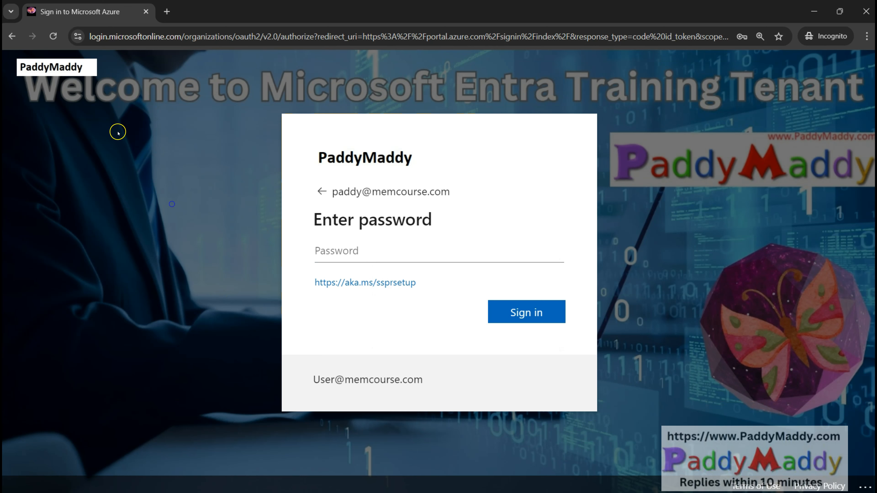
{"action": "triple_click", "coordinate": [447, 379]}
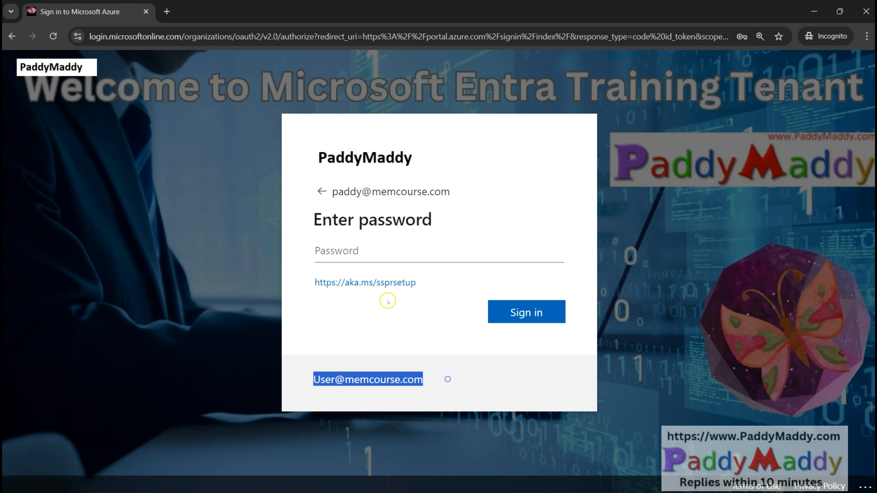
{"action": "left_click_drag", "start_coordinate": [305, 146], "coordinate": [427, 158]}
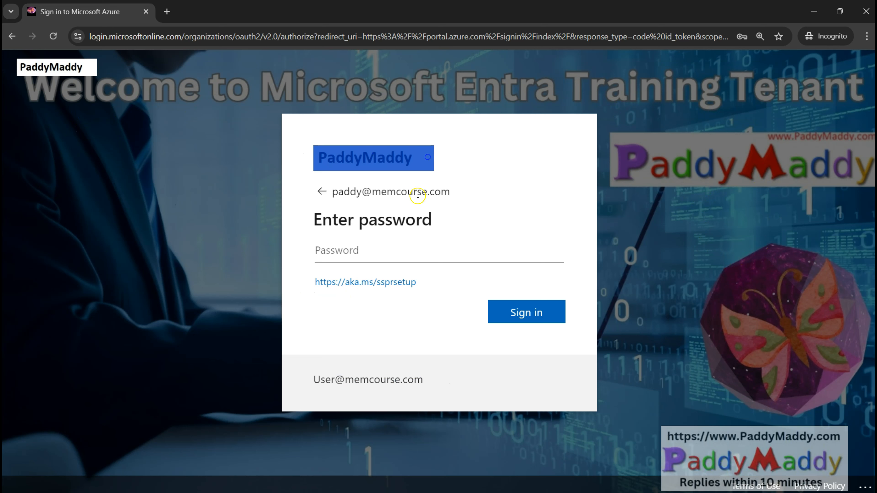
{"action": "left_click", "coordinate": [315, 190]}
{"action": "left_click_drag", "start_coordinate": [300, 152], "coordinate": [443, 225]}
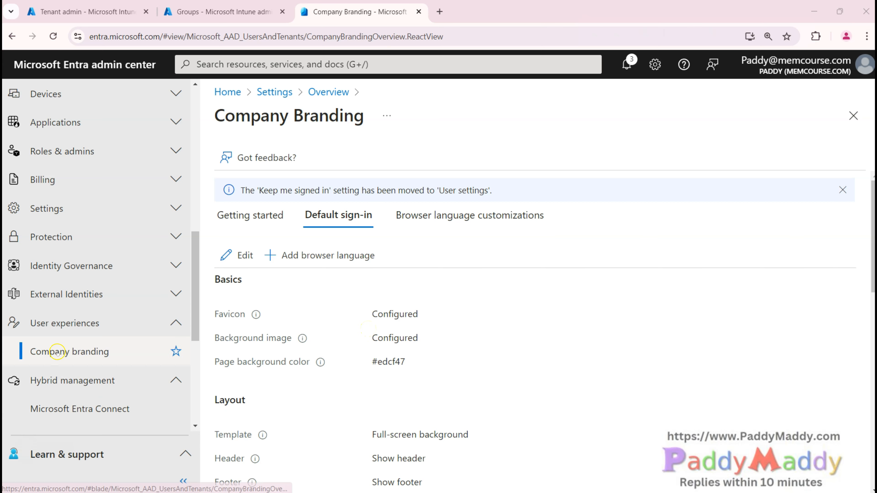
Step: Review the Default sign-in branding settings, highlighting the configured username hint
{"action": "scroll", "coordinate": [418, 366], "scroll_direction": "down", "scroll_amount": 15}
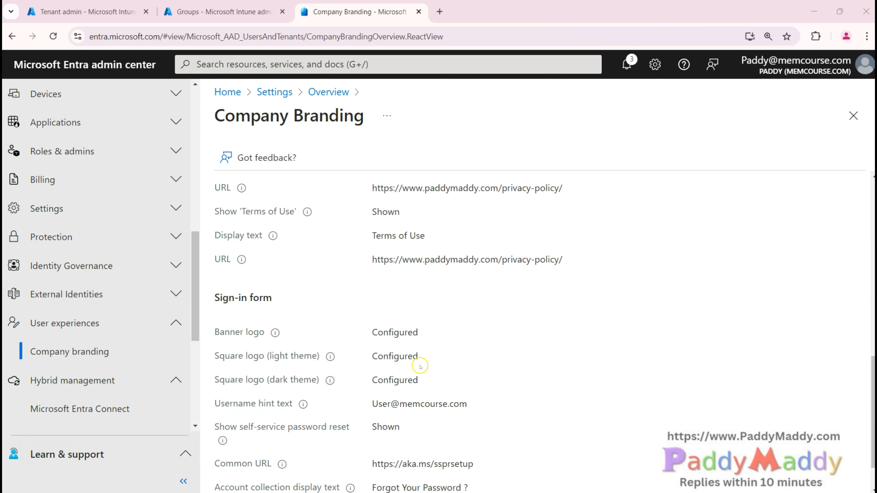
{"action": "scroll", "coordinate": [363, 380], "scroll_direction": "down", "scroll_amount": 1}
{"action": "scroll", "coordinate": [357, 383], "scroll_direction": "up", "scroll_amount": 10}
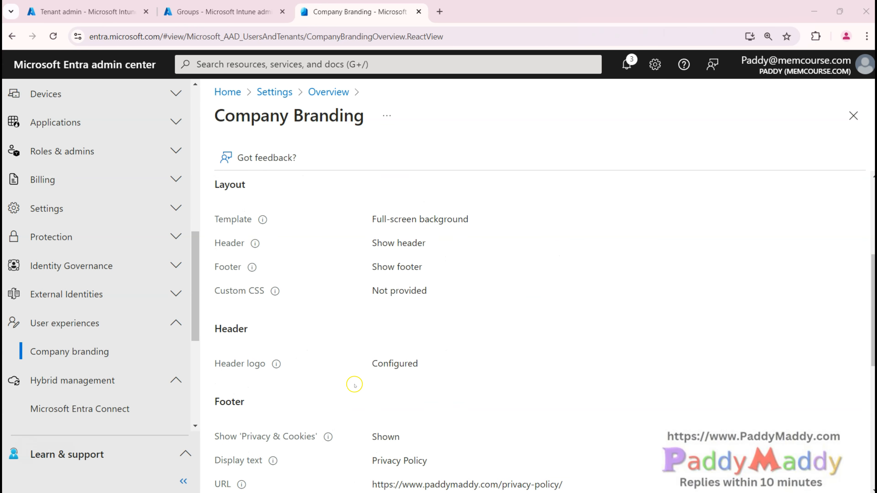
{"action": "scroll", "coordinate": [355, 387], "scroll_direction": "down", "scroll_amount": 10}
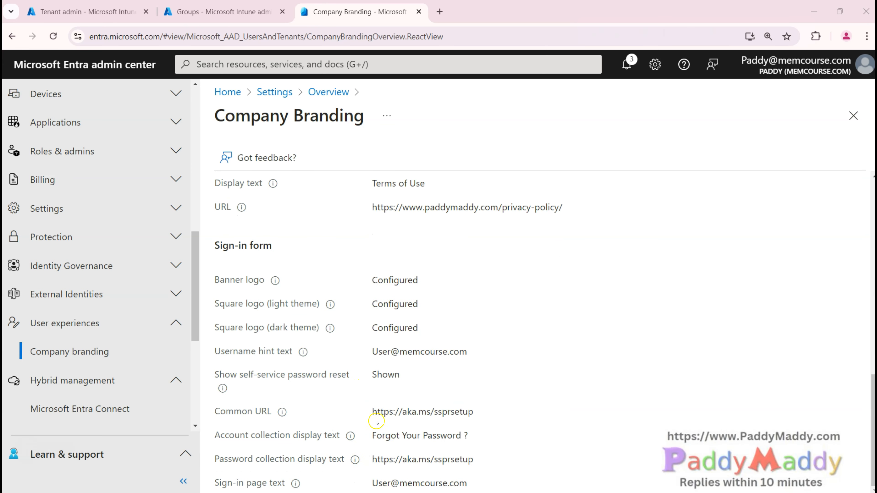
{"action": "left_click_drag", "start_coordinate": [372, 351], "coordinate": [490, 353]}
{"action": "scroll", "coordinate": [340, 392], "scroll_direction": "up", "scroll_amount": 15}
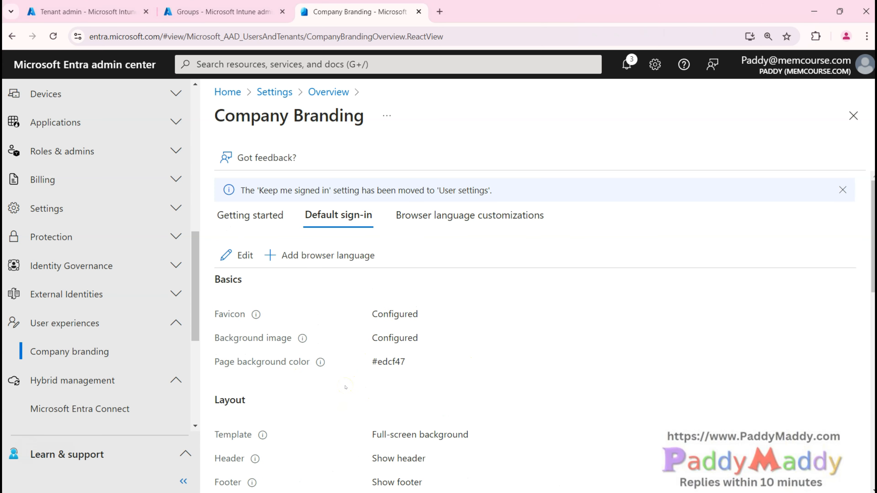
Step: Open the Edit default sign-in experience wizard and review its settings
{"action": "left_click", "coordinate": [226, 255]}
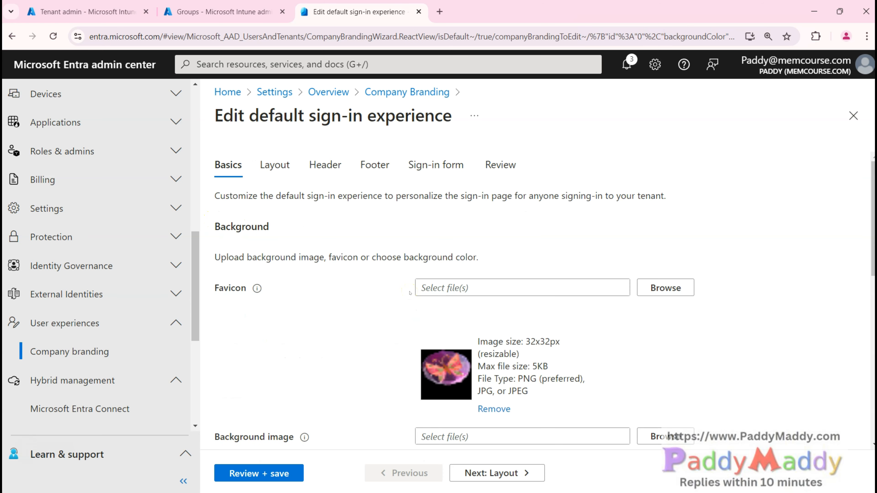
{"action": "scroll", "coordinate": [369, 331], "scroll_direction": "down", "scroll_amount": 10}
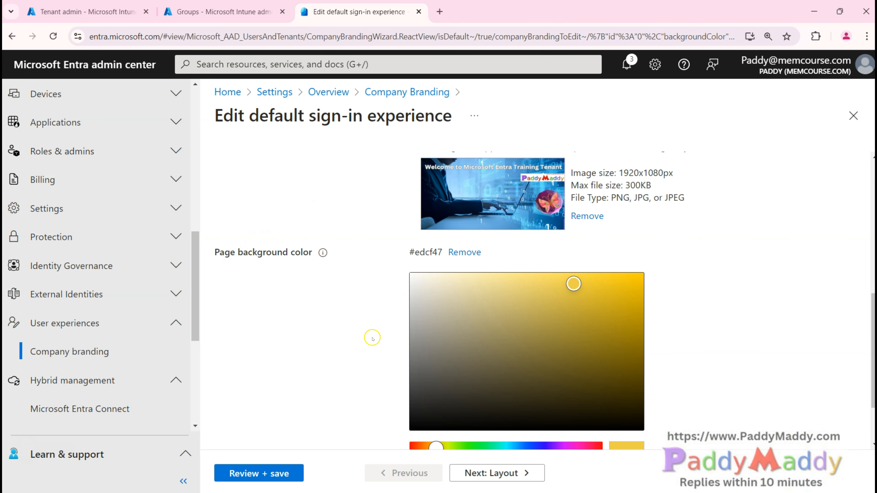
{"action": "scroll", "coordinate": [365, 327], "scroll_direction": "up", "scroll_amount": 5}
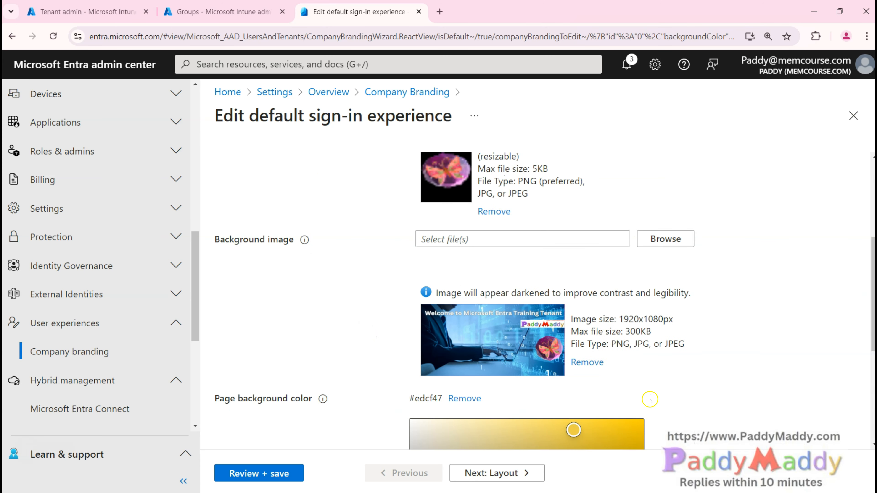
{"action": "left_click_drag", "start_coordinate": [238, 118], "coordinate": [447, 122]}
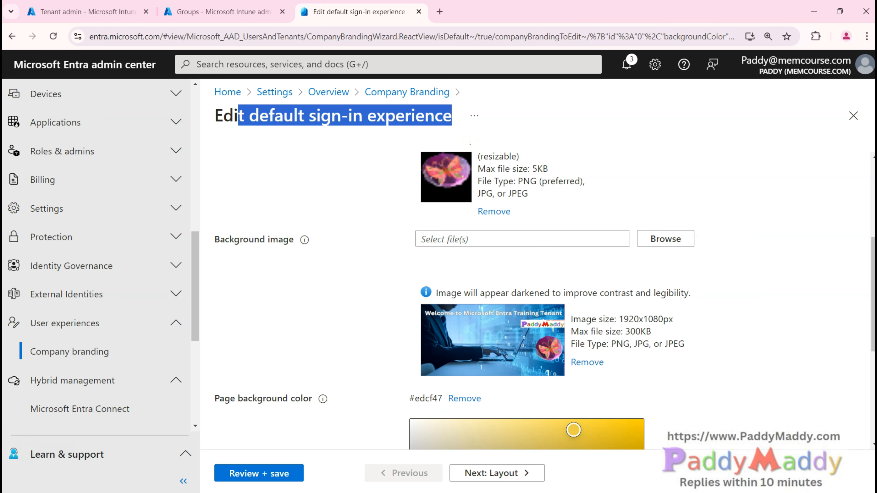
{"action": "scroll", "coordinate": [591, 292], "scroll_direction": "down", "scroll_amount": 5}
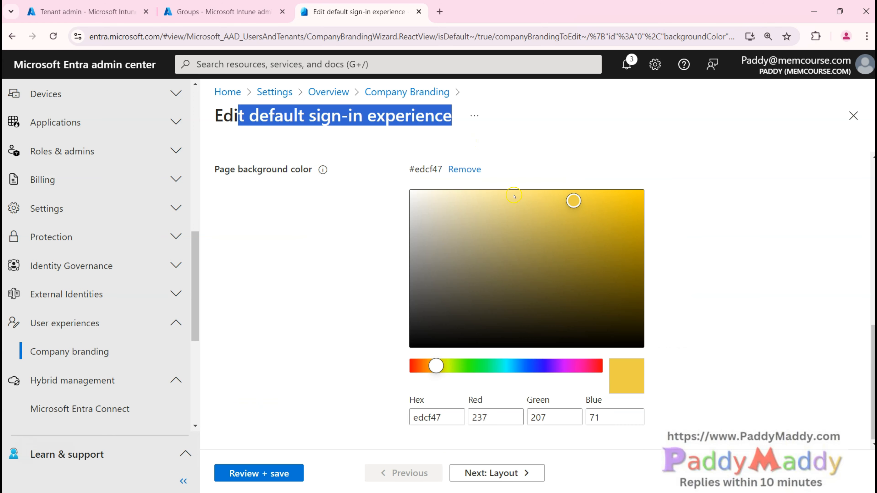
{"action": "scroll", "coordinate": [425, 307], "scroll_direction": "up", "scroll_amount": 7}
{"action": "scroll", "coordinate": [424, 307], "scroll_direction": "up", "scroll_amount": 2}
{"action": "left_click", "coordinate": [87, 12]}
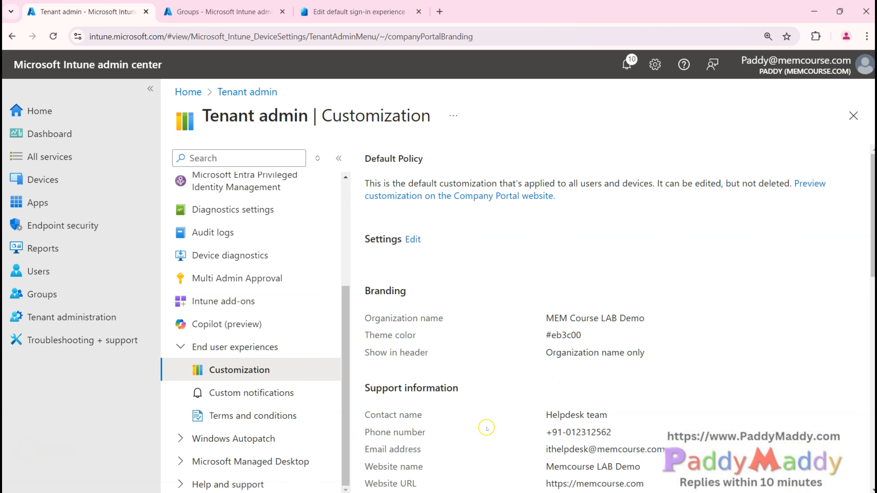
Step: Open the default customization policy for editing
{"action": "scroll", "coordinate": [431, 332], "scroll_direction": "down", "scroll_amount": 1}
{"action": "scroll", "coordinate": [435, 338], "scroll_direction": "down", "scroll_amount": 7}
{"action": "scroll", "coordinate": [442, 346], "scroll_direction": "up", "scroll_amount": 8}
{"action": "left_click", "coordinate": [412, 239]}
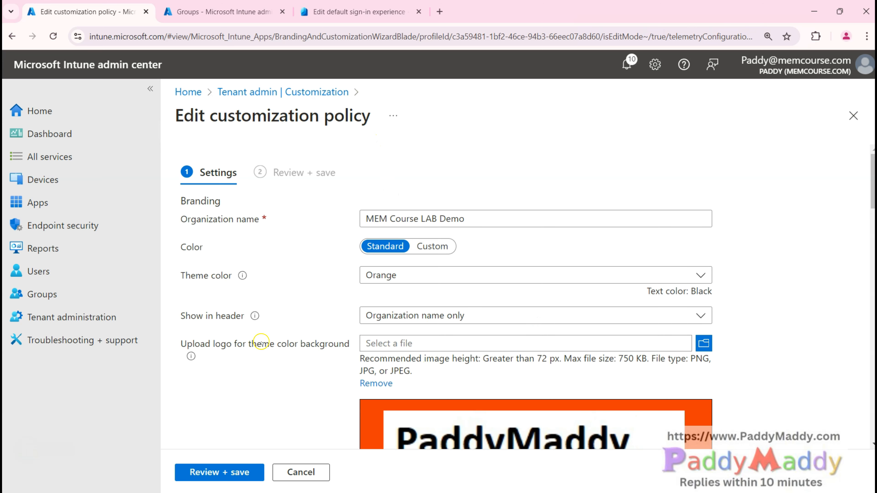
Step: Review the logo size recommendations and scroll down to the Support information section
{"action": "scroll", "coordinate": [446, 349], "scroll_direction": "down", "scroll_amount": 5}
{"action": "left_click_drag", "start_coordinate": [510, 186], "coordinate": [717, 191]}
{"action": "triple_click", "coordinate": [610, 194]}
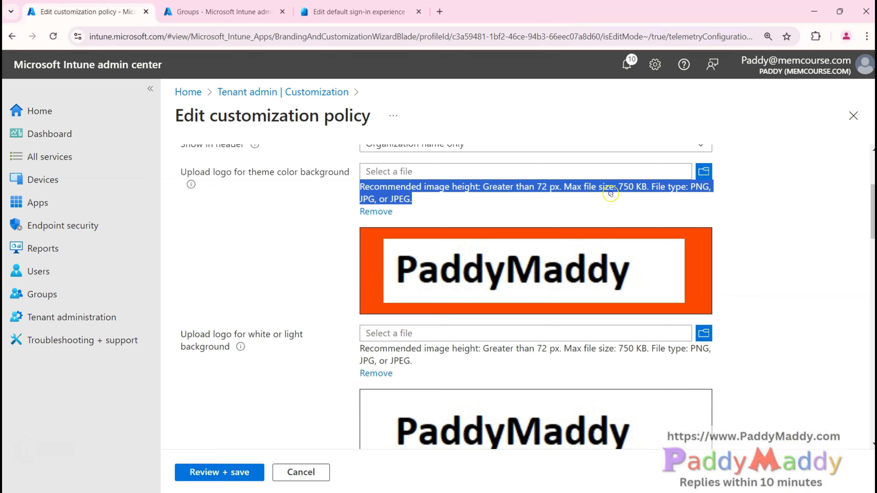
{"action": "scroll", "coordinate": [280, 359], "scroll_direction": "down", "scroll_amount": 5}
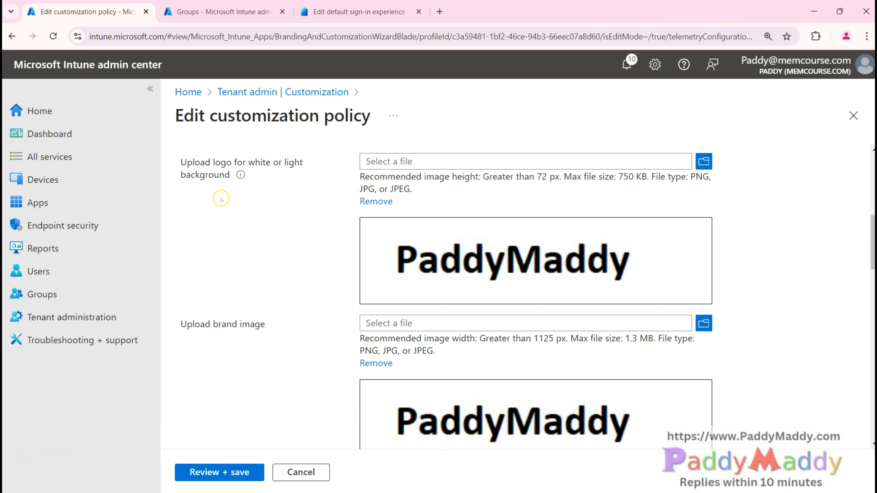
{"action": "scroll", "coordinate": [245, 348], "scroll_direction": "down", "scroll_amount": 2}
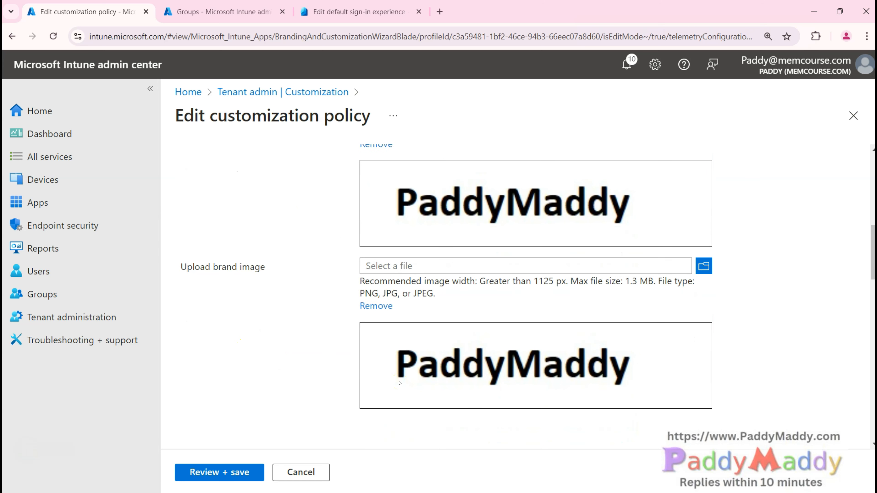
{"action": "scroll", "coordinate": [400, 383], "scroll_direction": "down", "scroll_amount": 4}
{"action": "left_click", "coordinate": [399, 384]}
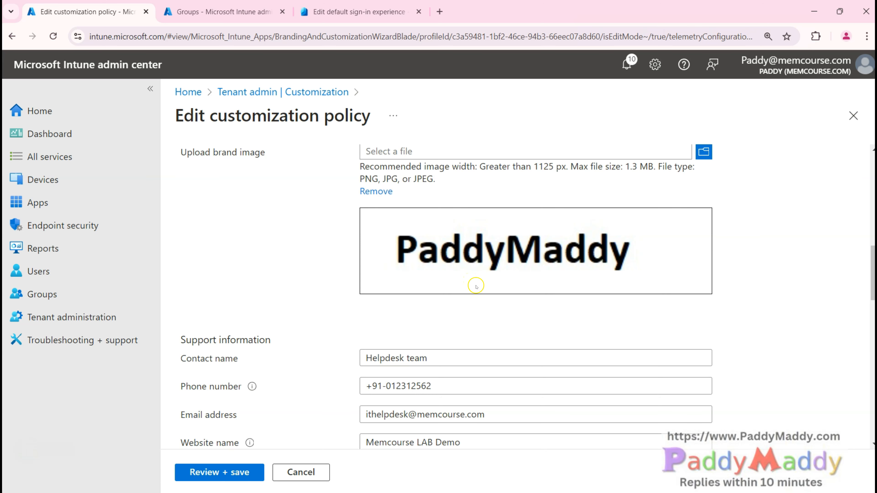
Step: Change the support contact name from 'Helpdesk team' to 'Helpdesk Team'
{"action": "scroll", "coordinate": [303, 346], "scroll_direction": "down", "scroll_amount": 3}
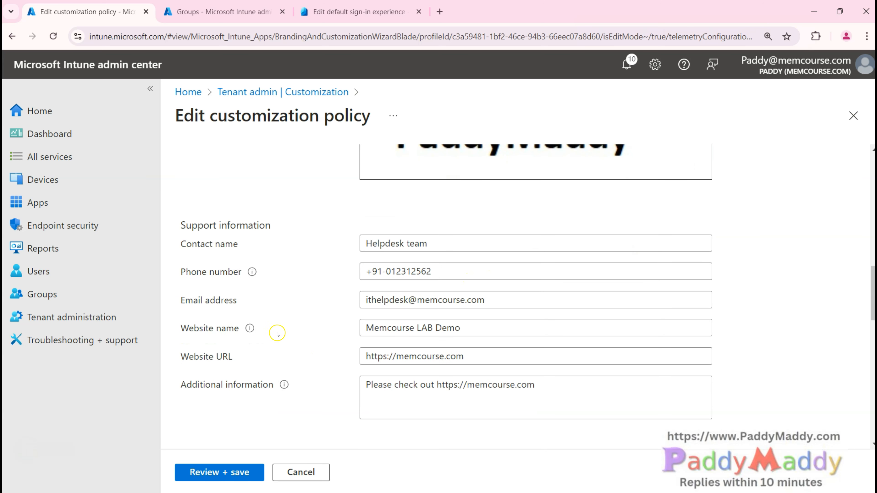
{"action": "left_click_drag", "start_coordinate": [180, 223], "coordinate": [623, 403]}
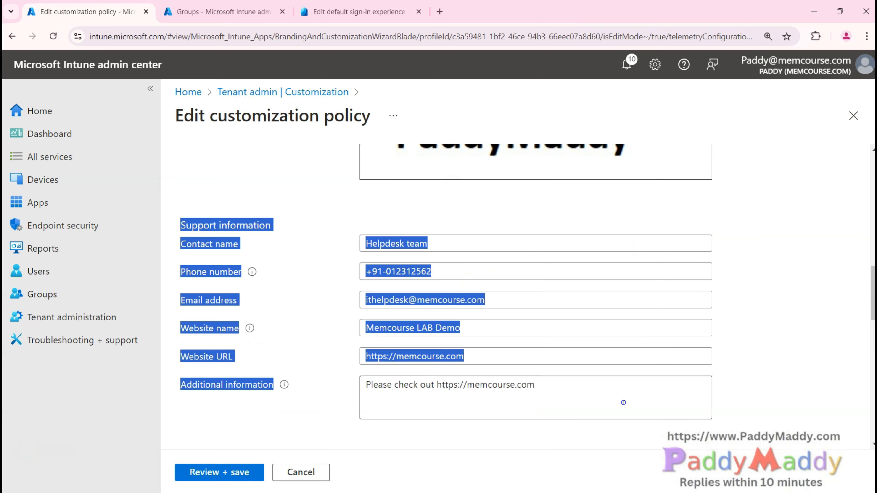
{"action": "left_click", "coordinate": [745, 408]}
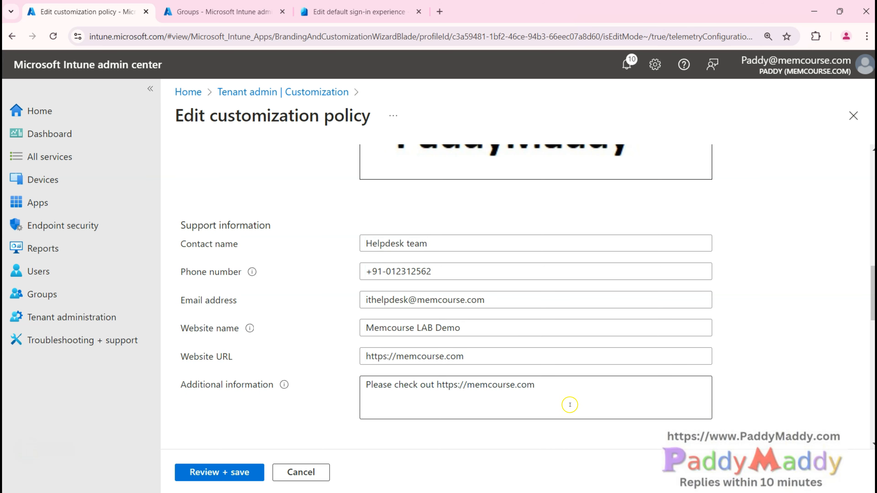
{"action": "left_click_drag", "start_coordinate": [182, 225], "coordinate": [284, 229]}
{"action": "left_click_drag", "start_coordinate": [427, 250], "coordinate": [299, 241]}
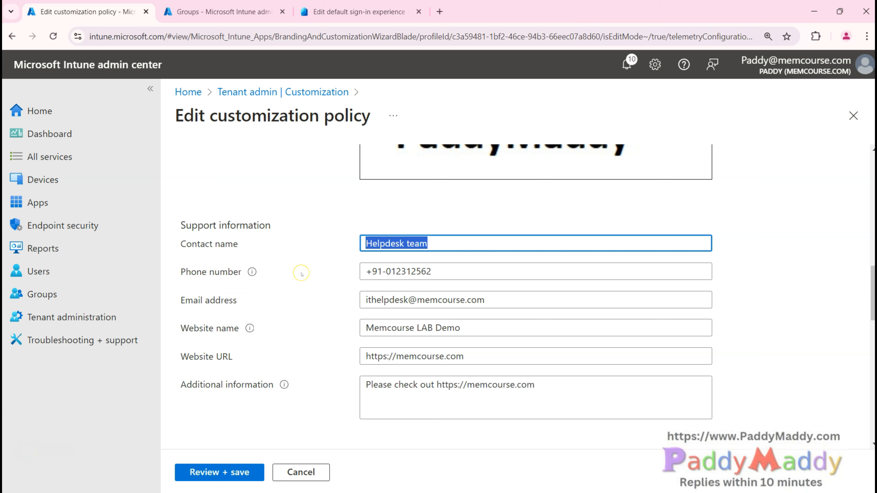
{"action": "left_click", "coordinate": [408, 244]}
{"action": "type", "text": "T"}
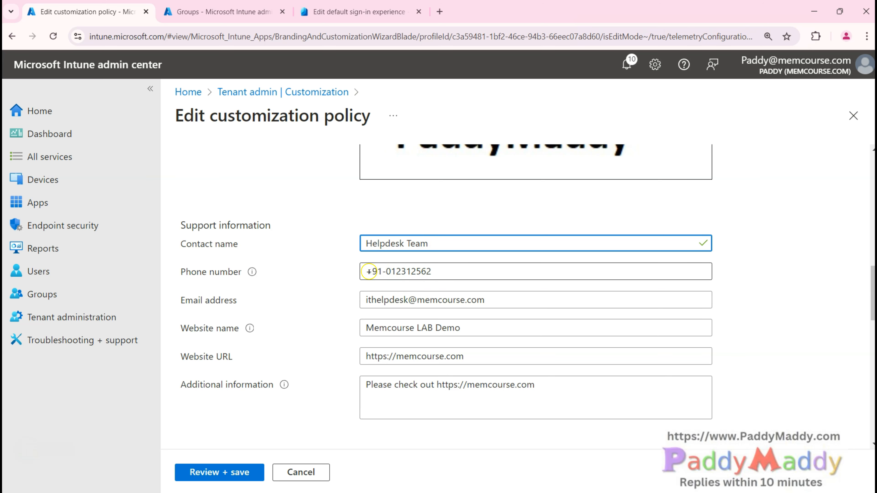
Step: Review the support phone number, e-mail address and website name Memcourse LAB Demo
{"action": "triple_click", "coordinate": [470, 270]}
{"action": "left_click_drag", "start_coordinate": [503, 306], "coordinate": [286, 303]}
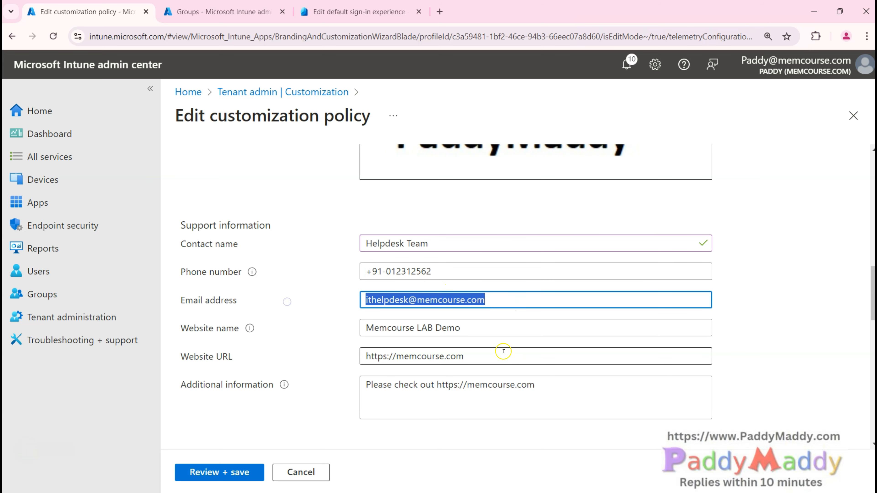
{"action": "left_click_drag", "start_coordinate": [476, 324], "coordinate": [347, 325]}
{"action": "left_click_drag", "start_coordinate": [489, 356], "coordinate": [332, 358]}
{"action": "left_click_drag", "start_coordinate": [511, 387], "coordinate": [348, 383]}
{"action": "scroll", "coordinate": [237, 385], "scroll_direction": "down", "scroll_amount": 5}
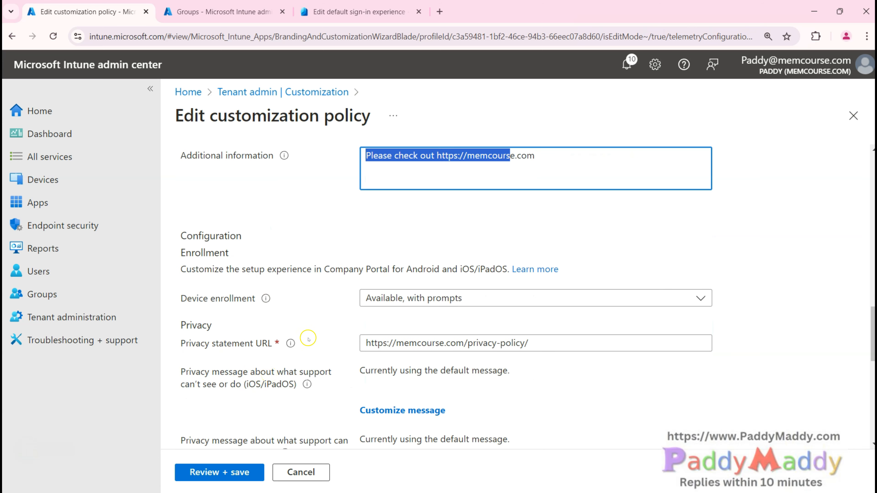
{"action": "left_click_drag", "start_coordinate": [212, 343], "coordinate": [262, 343]}
{"action": "scroll", "coordinate": [246, 324], "scroll_direction": "down", "scroll_amount": 7}
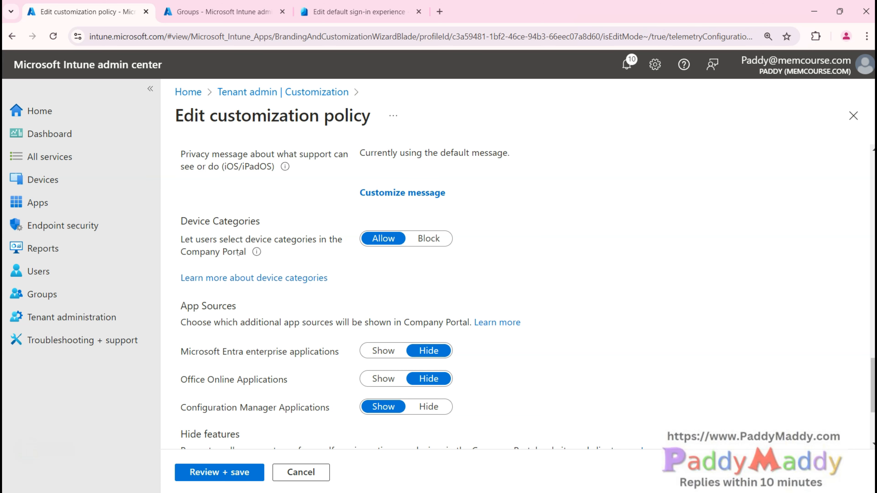
{"action": "scroll", "coordinate": [238, 253], "scroll_direction": "up", "scroll_amount": 12}
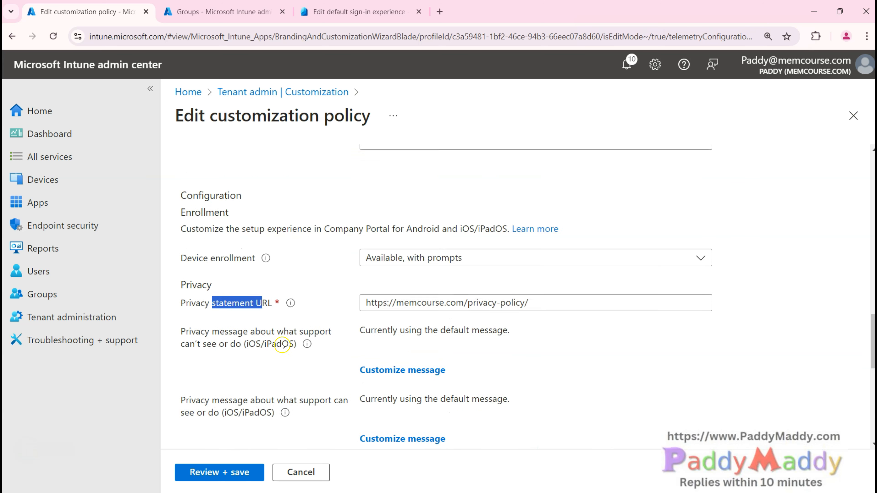
{"action": "left_click_drag", "start_coordinate": [178, 340], "coordinate": [251, 359]}
{"action": "scroll", "coordinate": [300, 243], "scroll_direction": "up", "scroll_amount": 5}
{"action": "scroll", "coordinate": [299, 245], "scroll_direction": "down", "scroll_amount": 7}
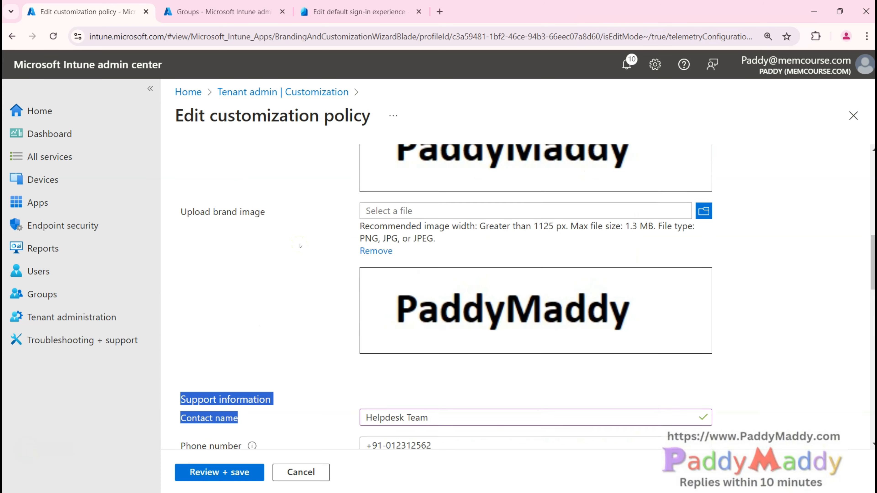
{"action": "left_click", "coordinate": [200, 244]}
{"action": "left_click_drag", "start_coordinate": [187, 228], "coordinate": [288, 380]}
Step: Review the Configuration section's device enrollment setting, Available, with prompts
{"action": "scroll", "coordinate": [287, 359], "scroll_direction": "down", "scroll_amount": 5}
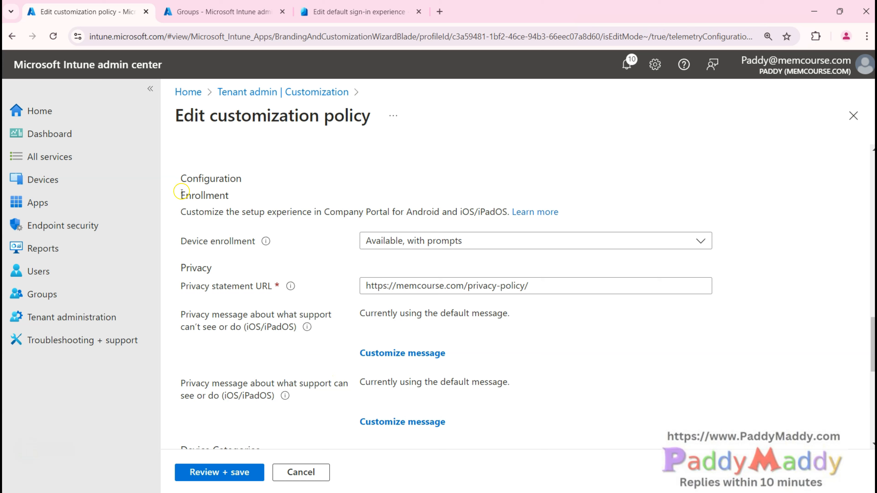
{"action": "left_click_drag", "start_coordinate": [178, 179], "coordinate": [249, 175]}
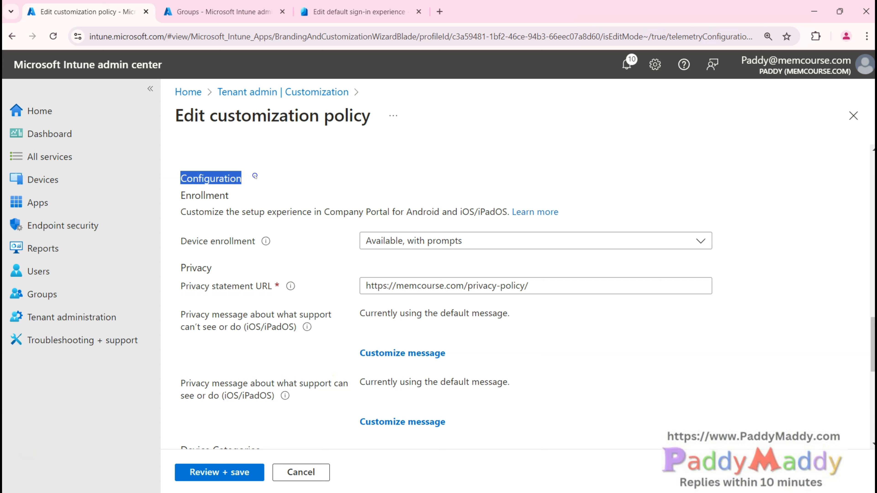
{"action": "left_click_drag", "start_coordinate": [182, 241], "coordinate": [301, 238]}
{"action": "left_click", "coordinate": [465, 241]}
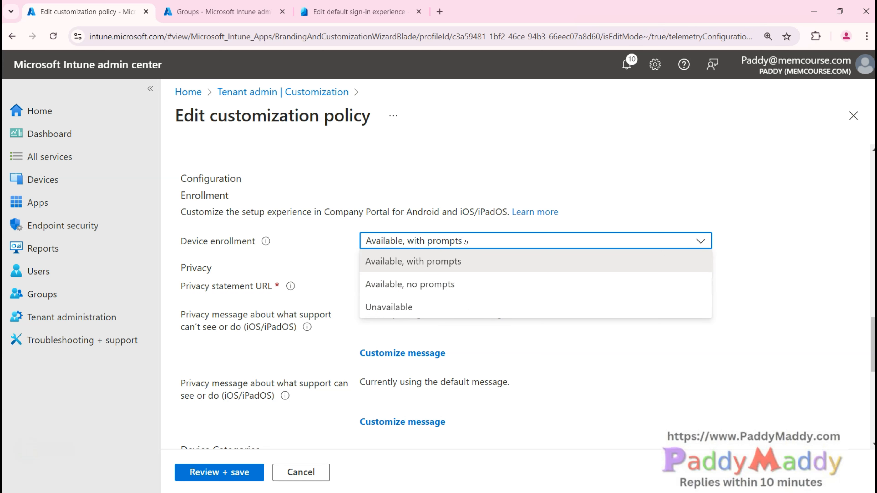
{"action": "left_click", "coordinate": [448, 291]}
{"action": "left_click", "coordinate": [301, 211]}
{"action": "left_click", "coordinate": [444, 246]}
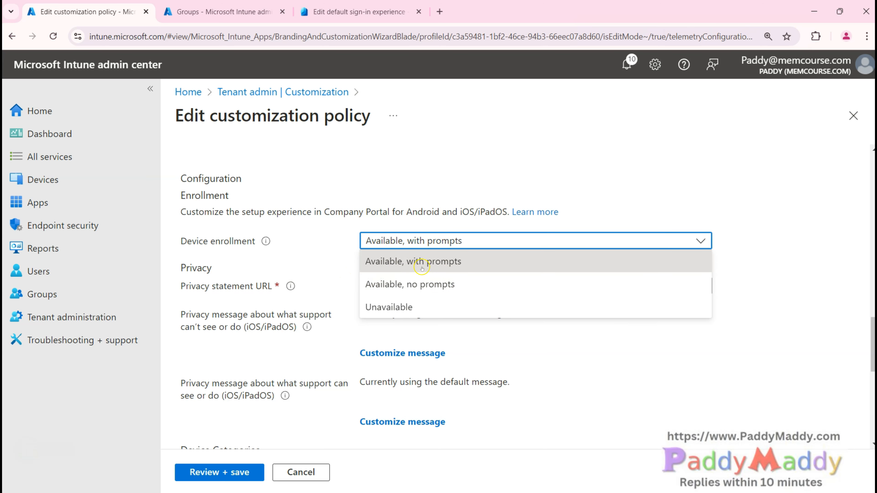
{"action": "left_click", "coordinate": [298, 279]}
{"action": "scroll", "coordinate": [333, 305], "scroll_direction": "down", "scroll_amount": 3}
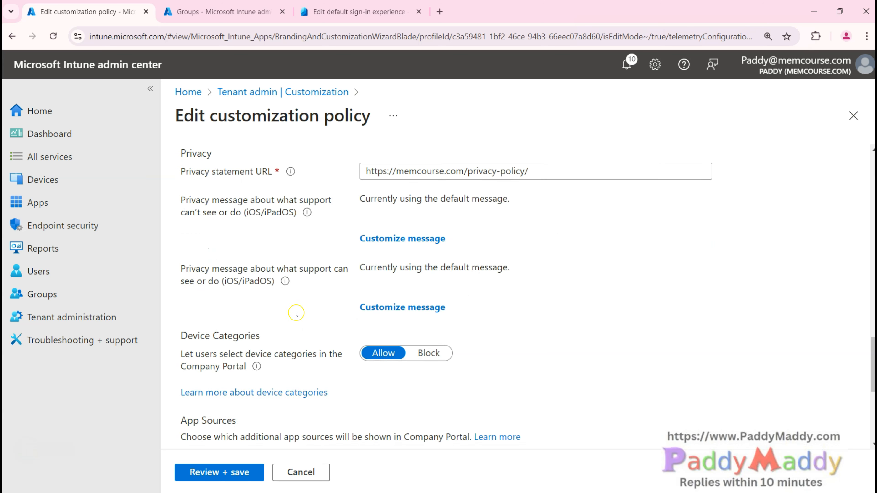
{"action": "scroll", "coordinate": [296, 314], "scroll_direction": "down", "scroll_amount": 2}
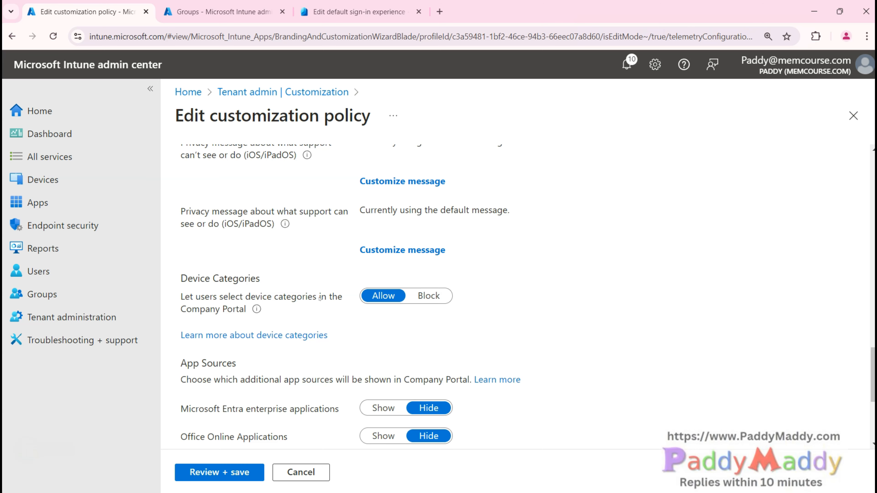
{"action": "key", "text": "alt+d"}
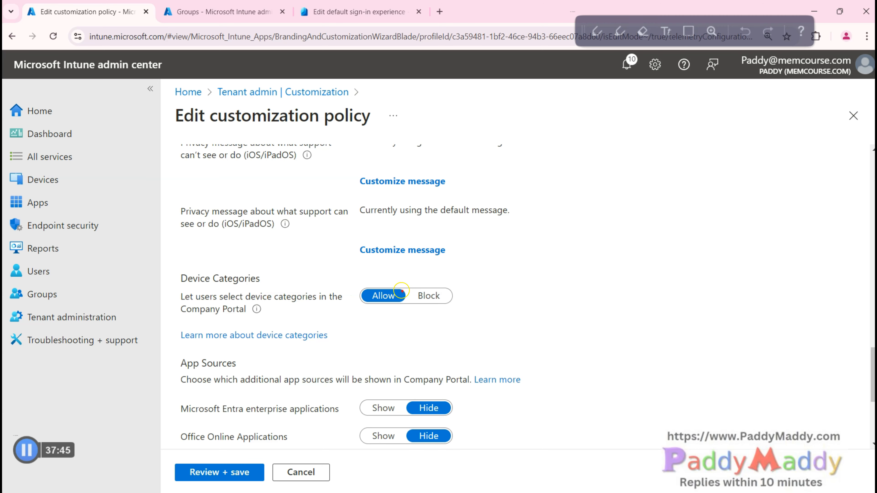
Step: Point out the policy's Device Categories section, then switch to the Groups browser tab
{"action": "key", "text": "Escape"}
{"action": "key", "text": "ctrl+1"}
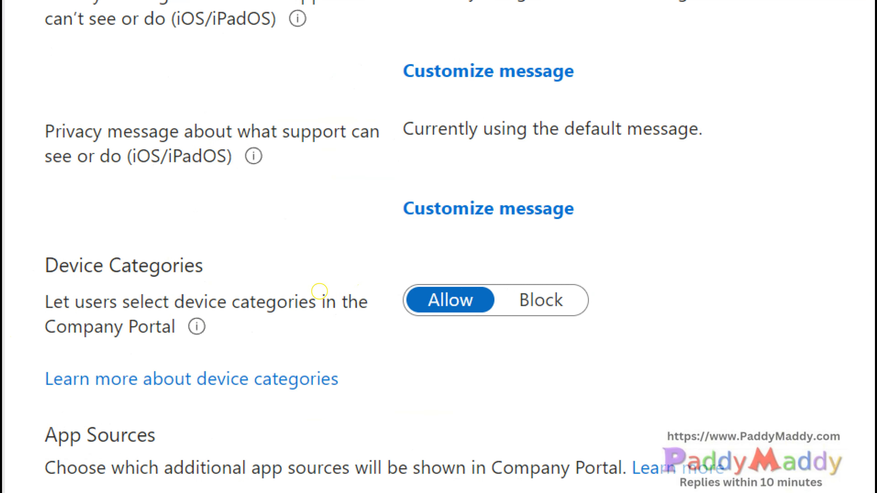
{"action": "key", "text": "Escape"}
{"action": "left_click_drag", "start_coordinate": [178, 278], "coordinate": [260, 279]}
{"action": "left_click", "coordinate": [342, 305]}
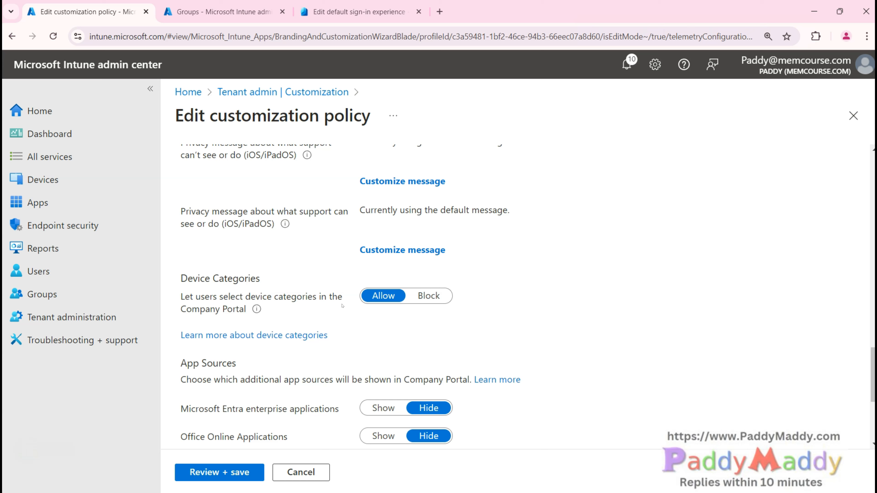
{"action": "left_click_drag", "start_coordinate": [250, 336], "coordinate": [408, 346]}
{"action": "key", "text": "ctrl+Tab"}
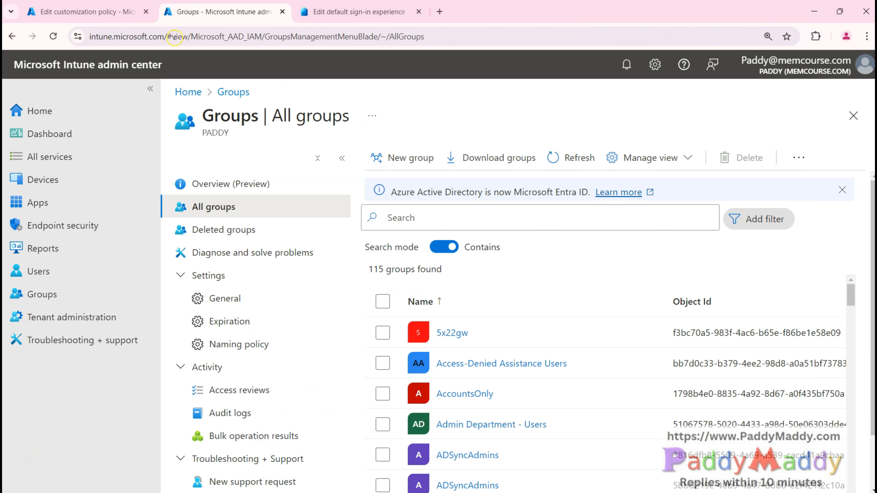
Step: Open the device categories list under Devices
{"action": "left_click", "coordinate": [82, 179]}
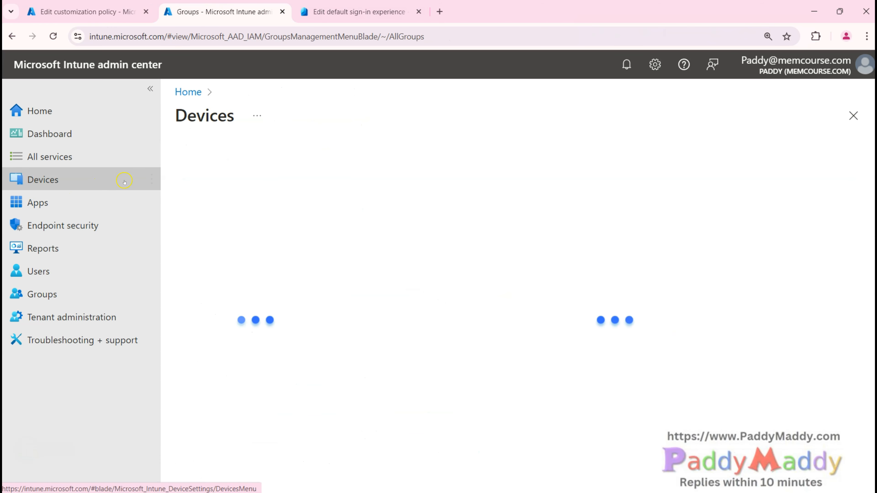
{"action": "scroll", "coordinate": [251, 424], "scroll_direction": "down", "scroll_amount": 5}
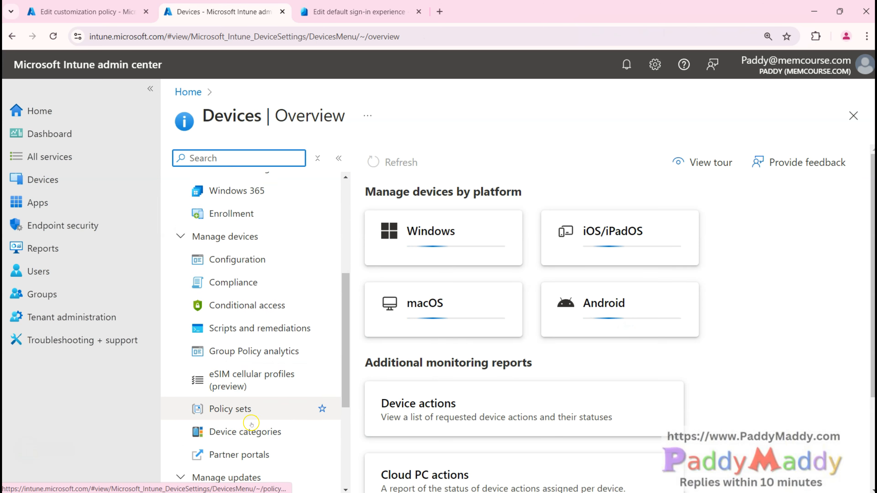
{"action": "left_click", "coordinate": [256, 428]}
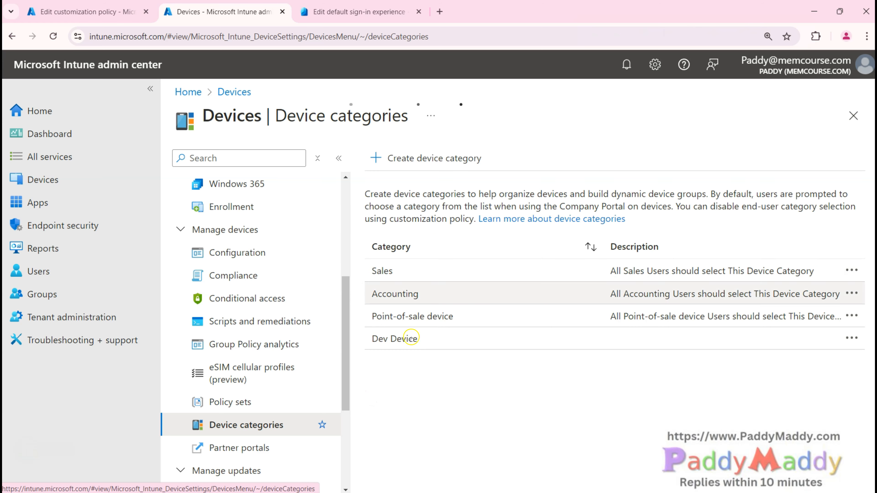
Step: Review the Sales, Accounting, Point-of-sale and Dev Device categories, then open All groups
{"action": "left_click_drag", "start_coordinate": [368, 271], "coordinate": [404, 270]}
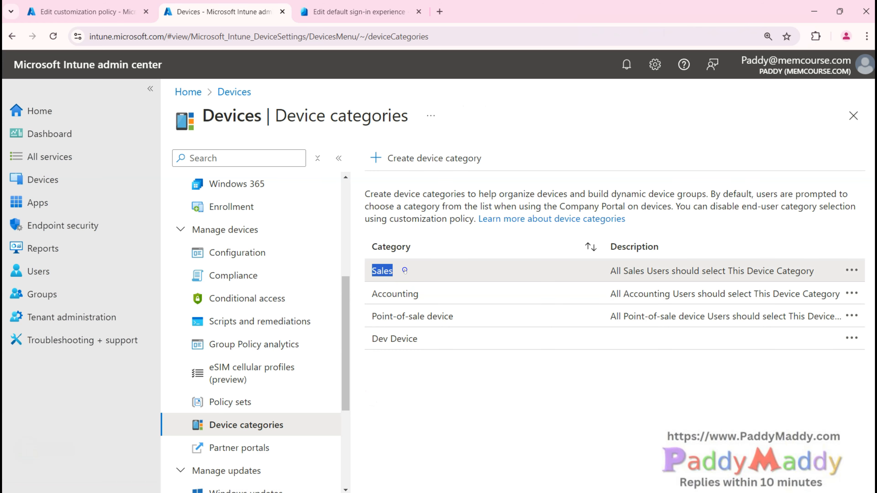
{"action": "left_click_drag", "start_coordinate": [368, 294], "coordinate": [434, 289]}
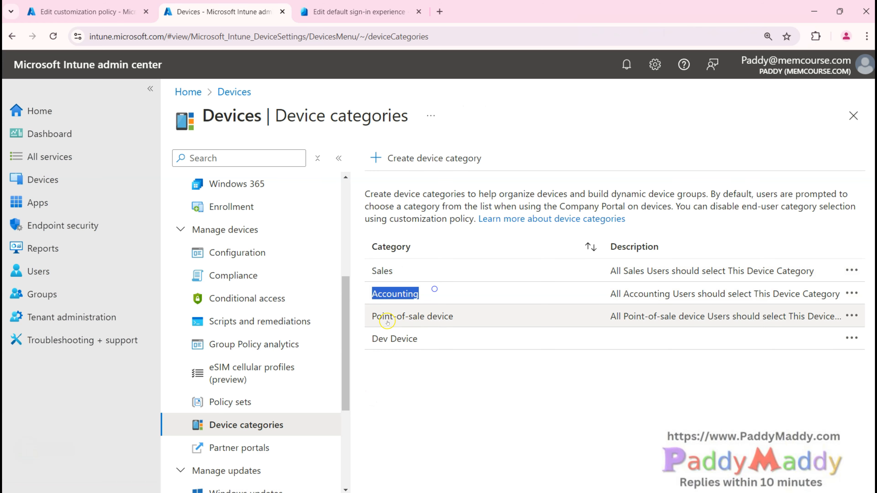
{"action": "left_click_drag", "start_coordinate": [369, 316], "coordinate": [454, 316]}
{"action": "left_click", "coordinate": [468, 447]}
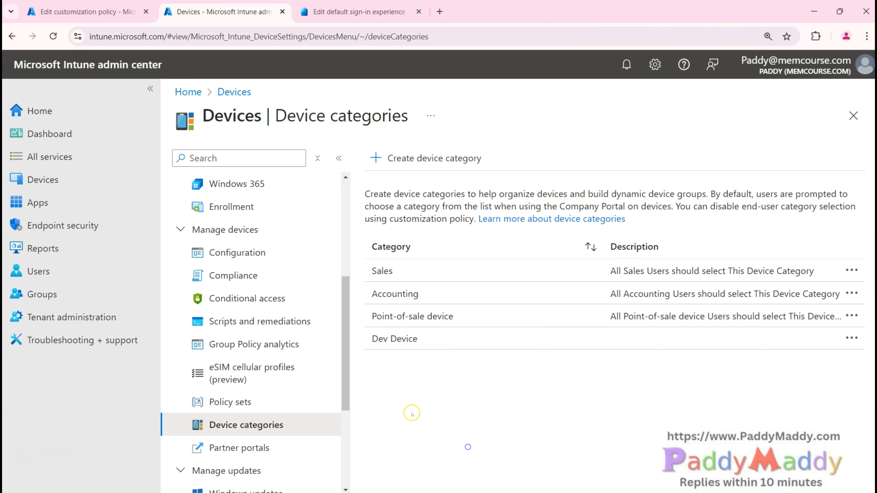
{"action": "left_click_drag", "start_coordinate": [379, 339], "coordinate": [472, 339]}
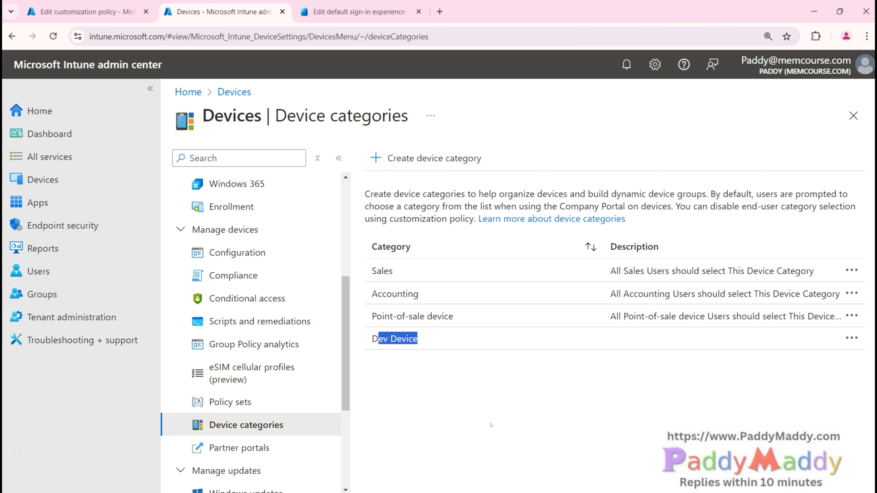
{"action": "left_click", "coordinate": [490, 425]}
{"action": "left_click", "coordinate": [42, 294]}
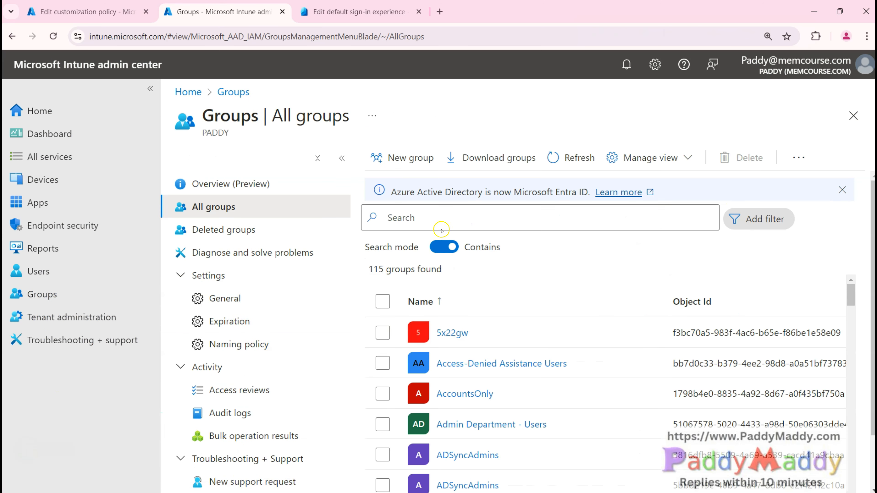
Step: Create a new group with Dynamic Device membership and open its dynamic query builder
{"action": "left_click", "coordinate": [402, 158]}
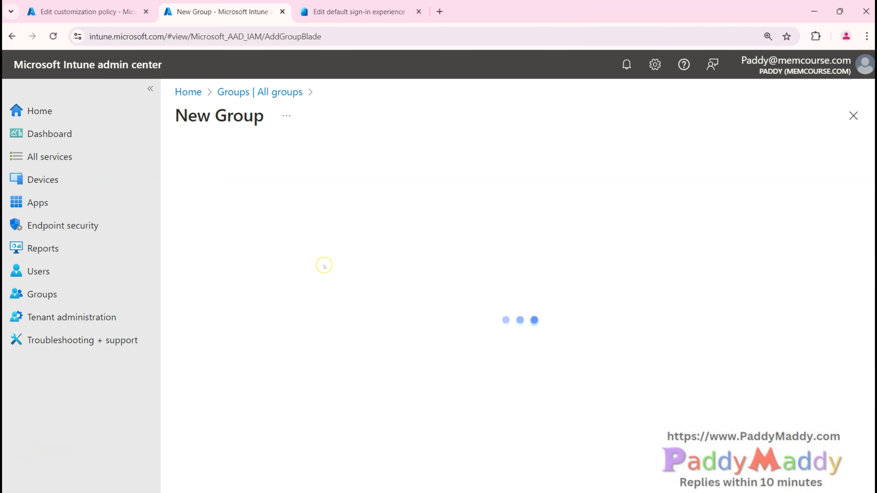
{"action": "left_click", "coordinate": [267, 381]}
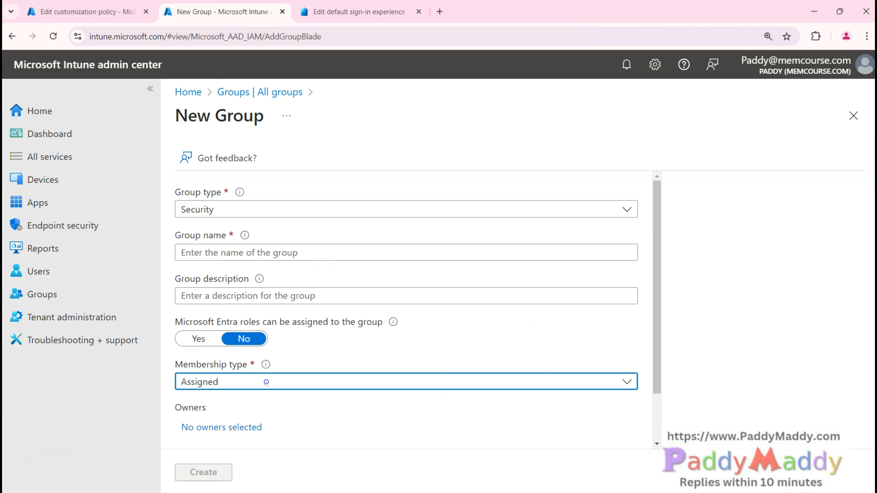
{"action": "left_click", "coordinate": [223, 447]}
{"action": "scroll", "coordinate": [272, 404], "scroll_direction": "down", "scroll_amount": 2}
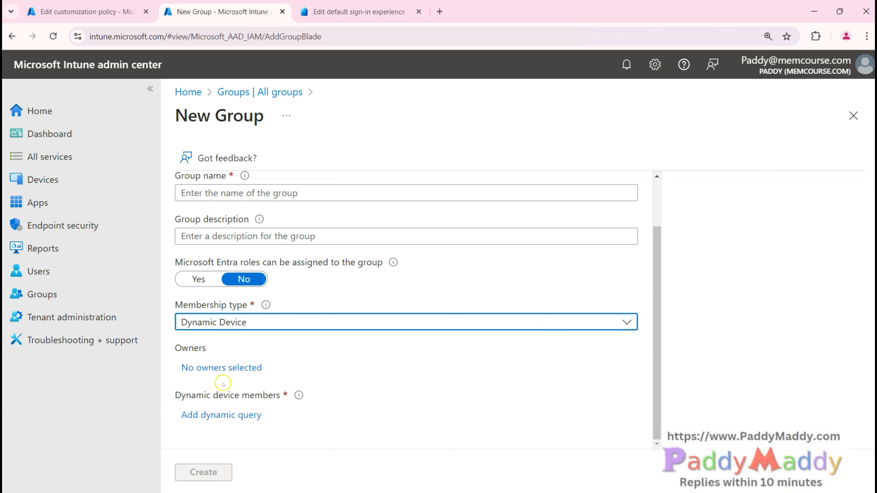
{"action": "left_click", "coordinate": [219, 415]}
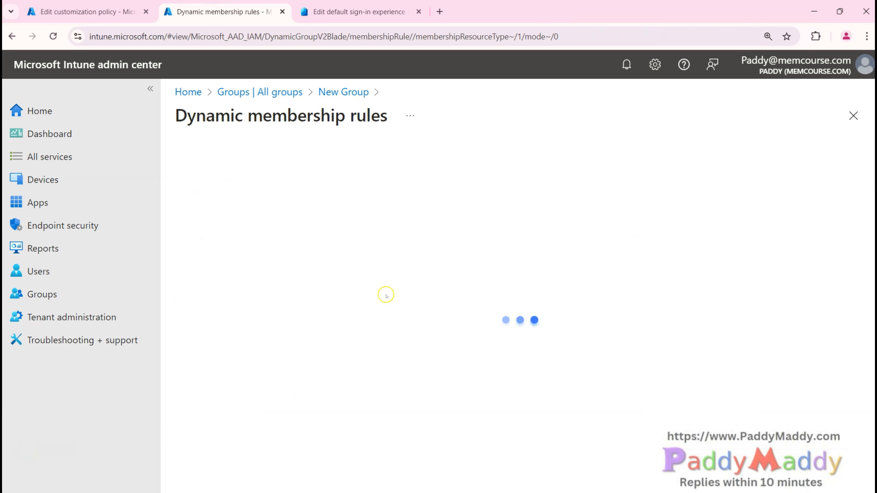
Step: Set the rule property to deviceCategory with the Equals operator
{"action": "left_click", "coordinate": [365, 275]}
{"action": "scroll", "coordinate": [367, 383], "scroll_direction": "down", "scroll_amount": 2}
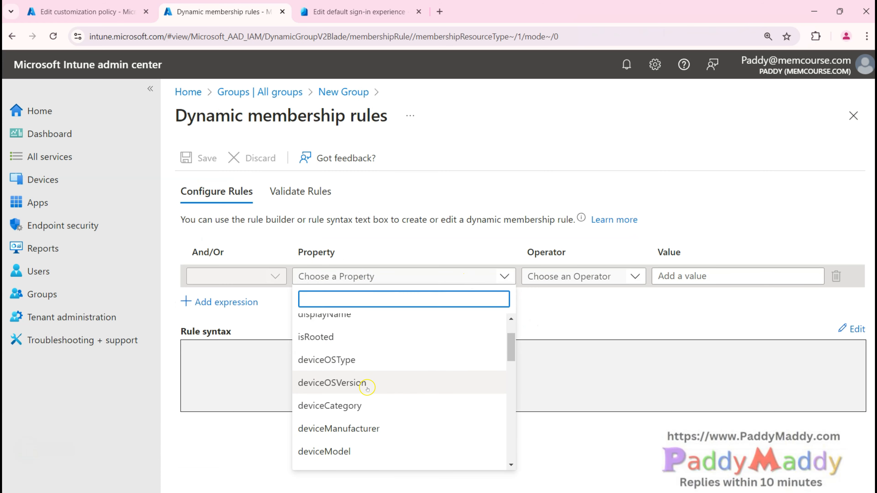
{"action": "scroll", "coordinate": [379, 429], "scroll_direction": "down", "scroll_amount": 5}
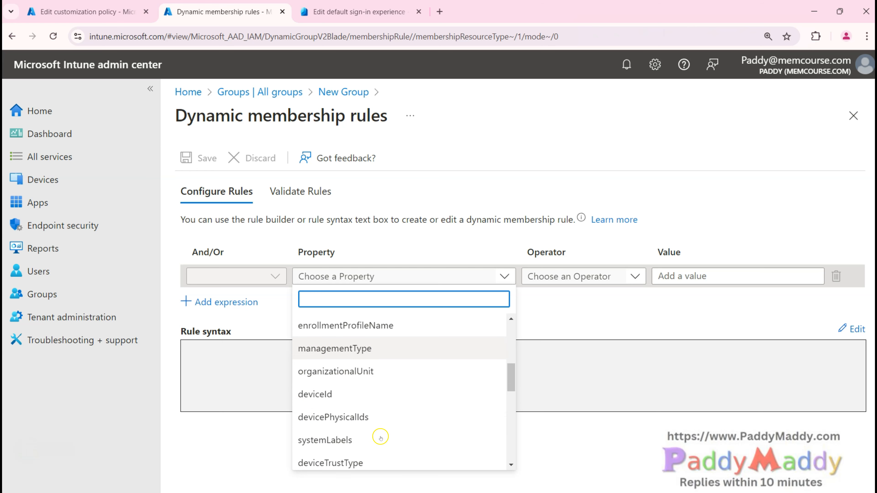
{"action": "left_click", "coordinate": [381, 438]}
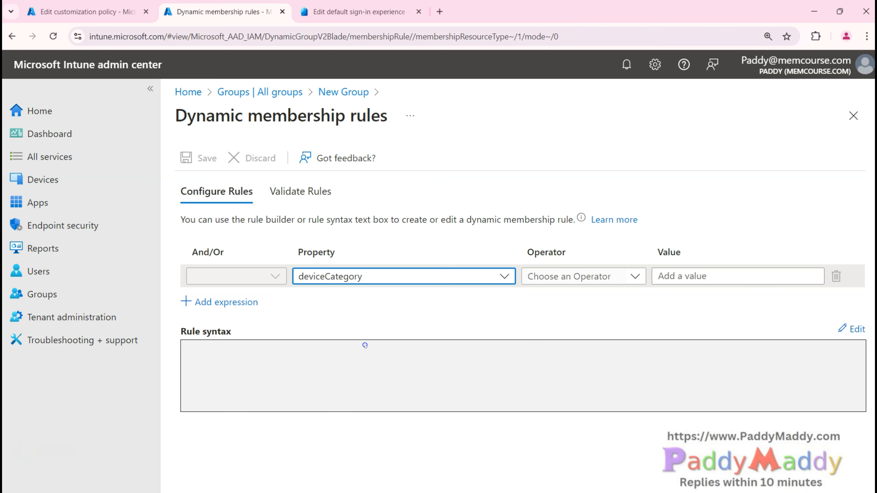
{"action": "left_click", "coordinate": [629, 276]}
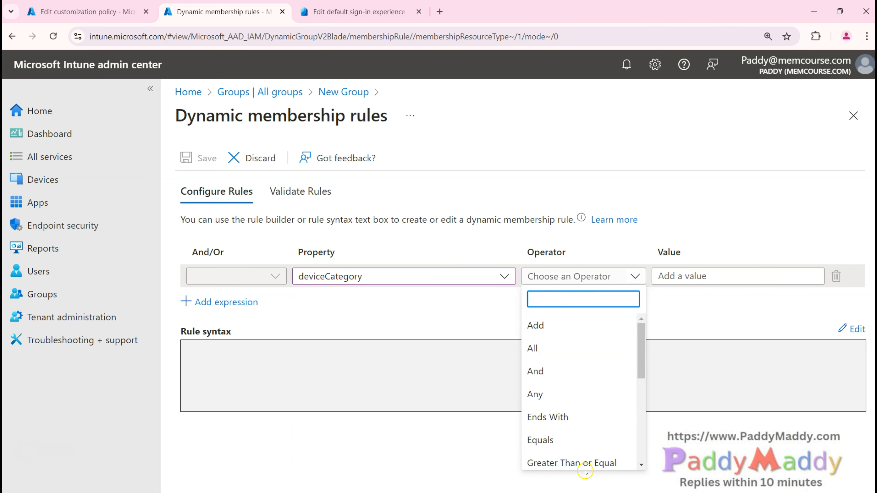
{"action": "scroll", "coordinate": [539, 373], "scroll_direction": "down", "scroll_amount": 2}
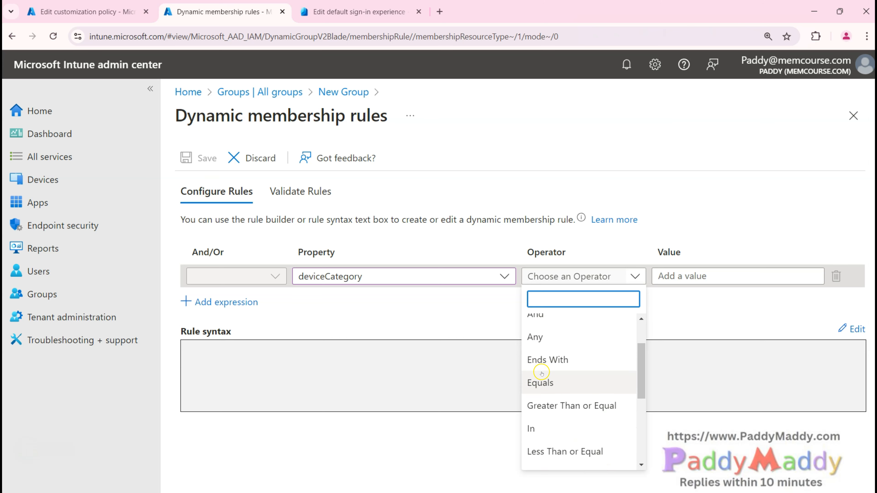
{"action": "left_click", "coordinate": [559, 383]}
Step: Enter Sales as the value, producing (device.deviceCategory -eq "Sales")
{"action": "left_click", "coordinate": [722, 276]}
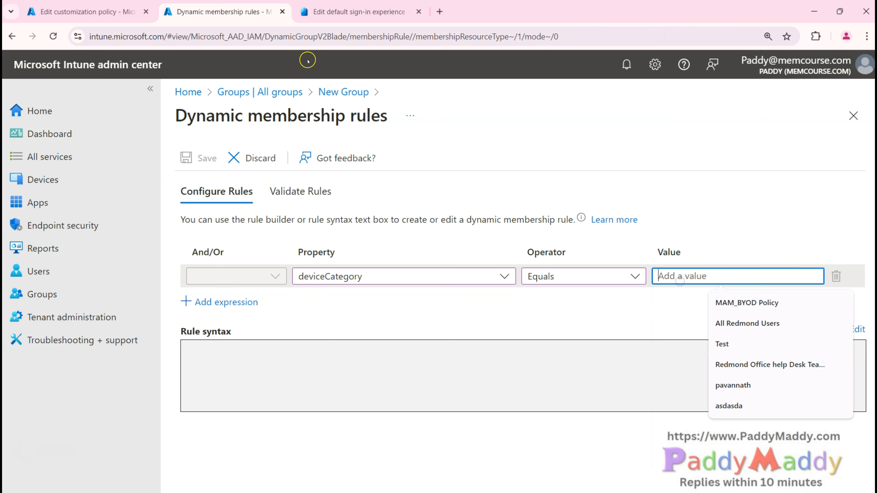
{"action": "left_click", "coordinate": [415, 398]}
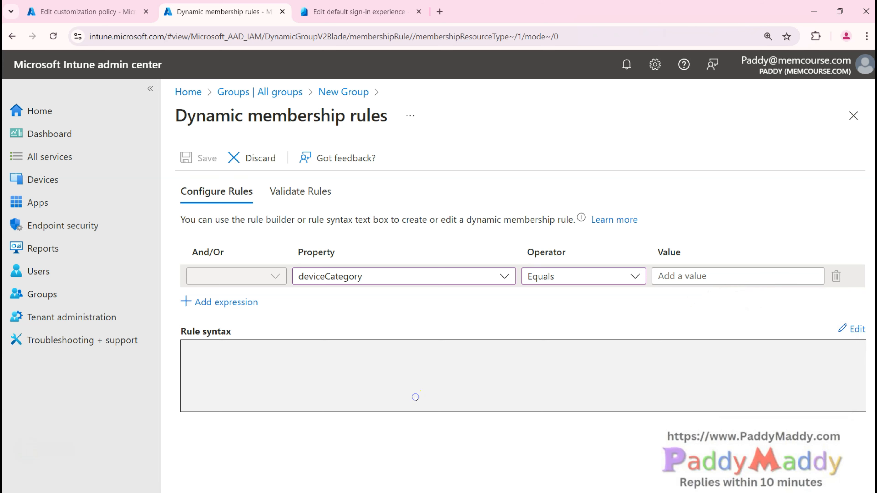
{"action": "left_click", "coordinate": [680, 278]}
{"action": "type", "text": "Sales"}
{"action": "left_click", "coordinate": [637, 362]}
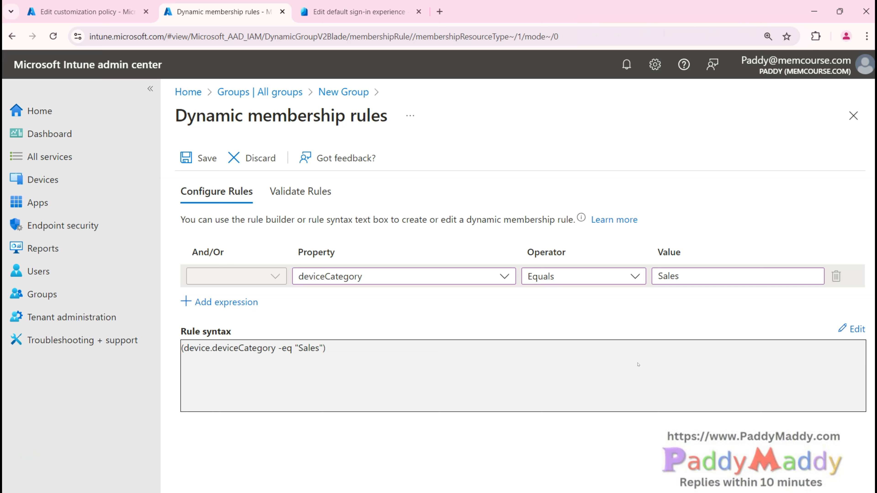
{"action": "left_click", "coordinate": [557, 340]}
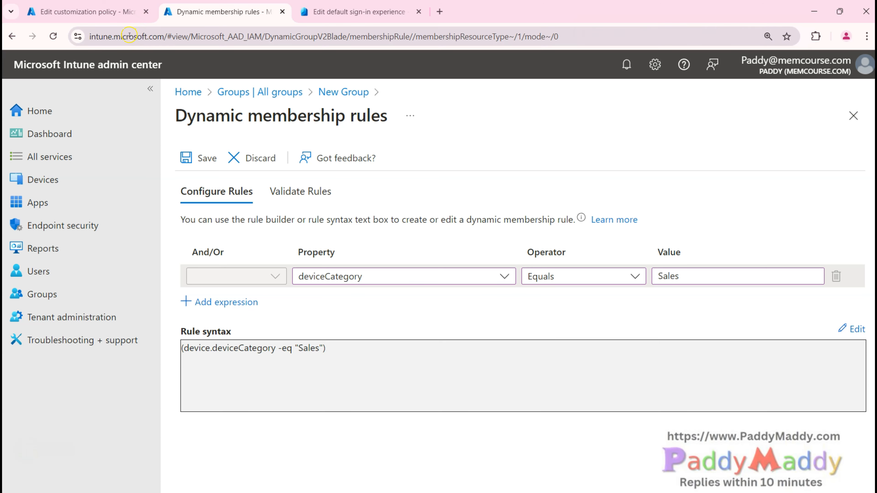
{"action": "left_click", "coordinate": [107, 21]}
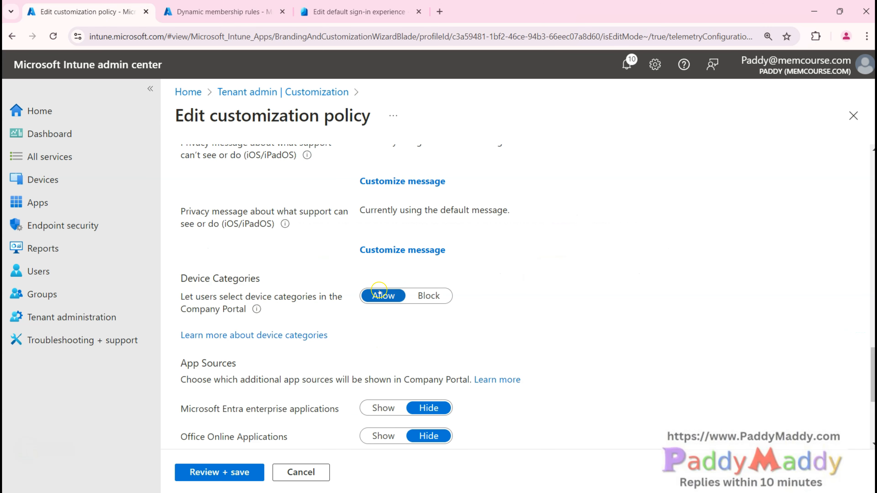
Step: Compare the policy's Device Categories setting with the generated deviceCategory rule syntax
{"action": "left_click_drag", "start_coordinate": [188, 279], "coordinate": [263, 279]}
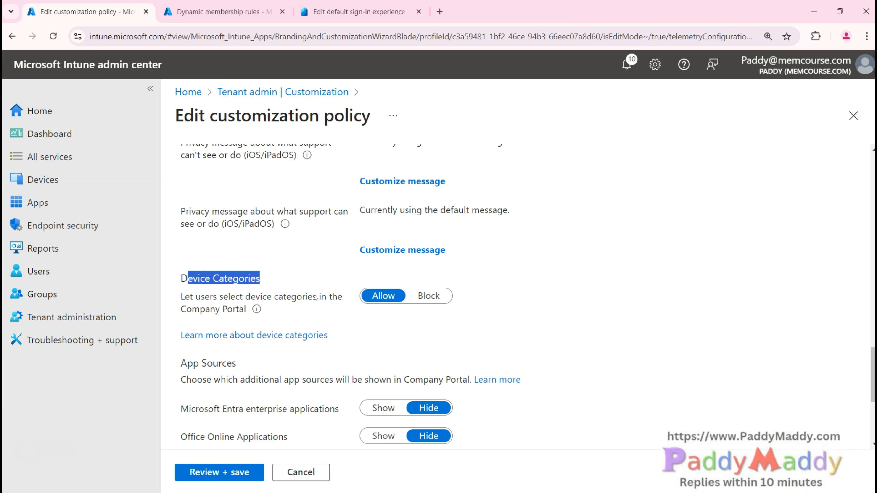
{"action": "left_click_drag", "start_coordinate": [317, 298], "coordinate": [345, 297]}
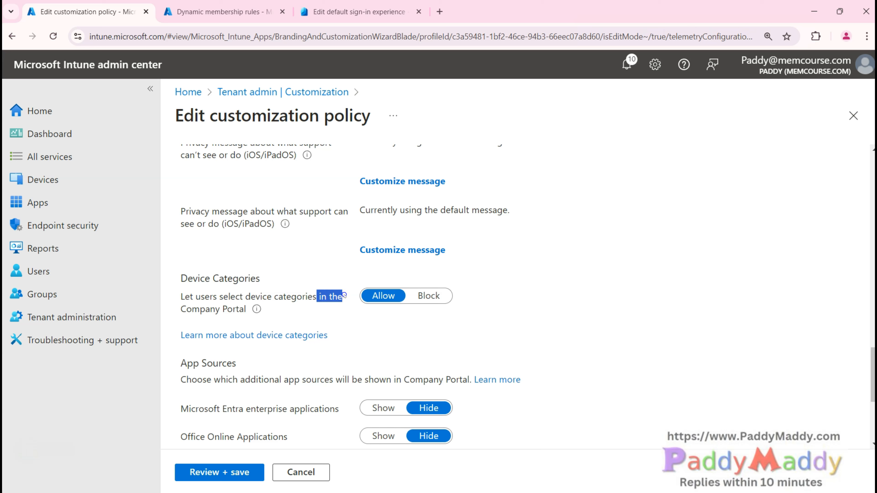
{"action": "left_click", "coordinate": [226, 12]}
{"action": "left_click_drag", "start_coordinate": [347, 348], "coordinate": [174, 349]}
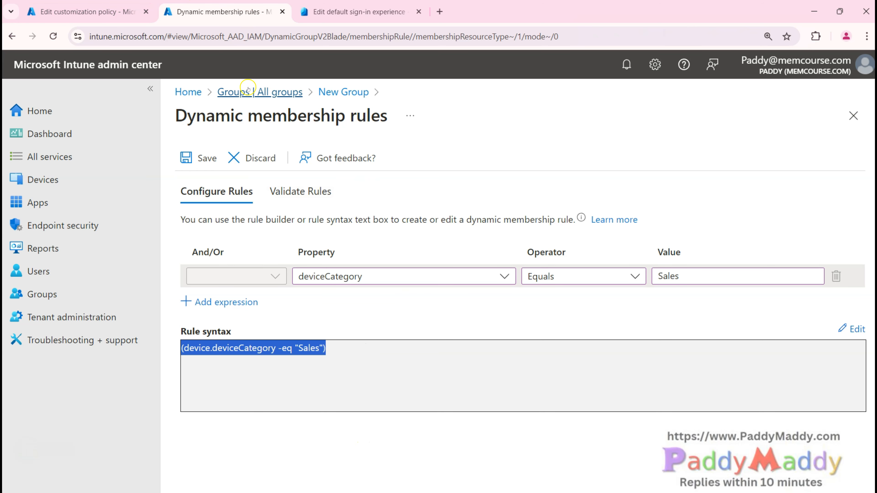
Step: Set 'Let users select device categories' to Block in the customization policy
{"action": "left_click", "coordinate": [280, 92]}
{"action": "left_click", "coordinate": [80, 3]}
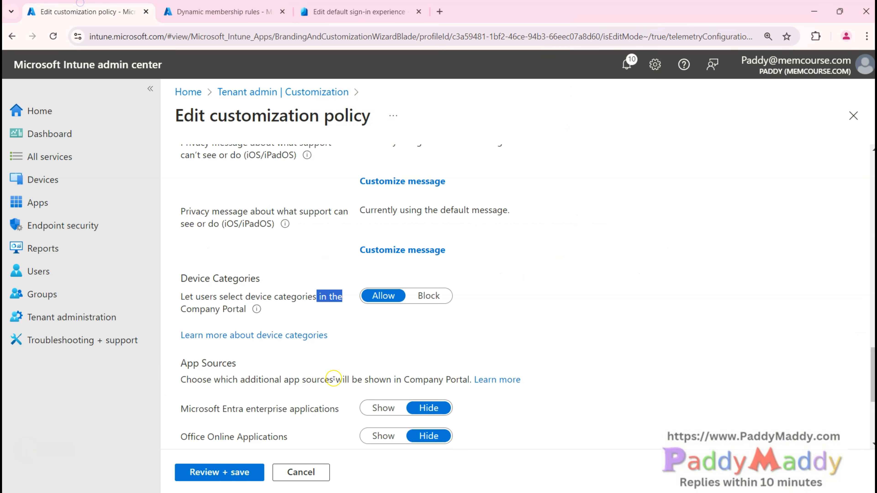
{"action": "left_click", "coordinate": [383, 346]}
{"action": "left_click_drag", "start_coordinate": [240, 296], "coordinate": [302, 301]}
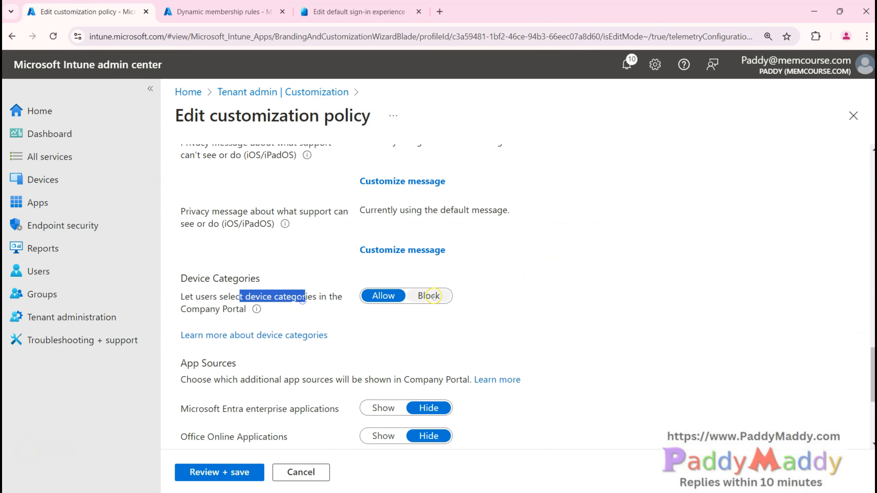
{"action": "left_click", "coordinate": [411, 302]}
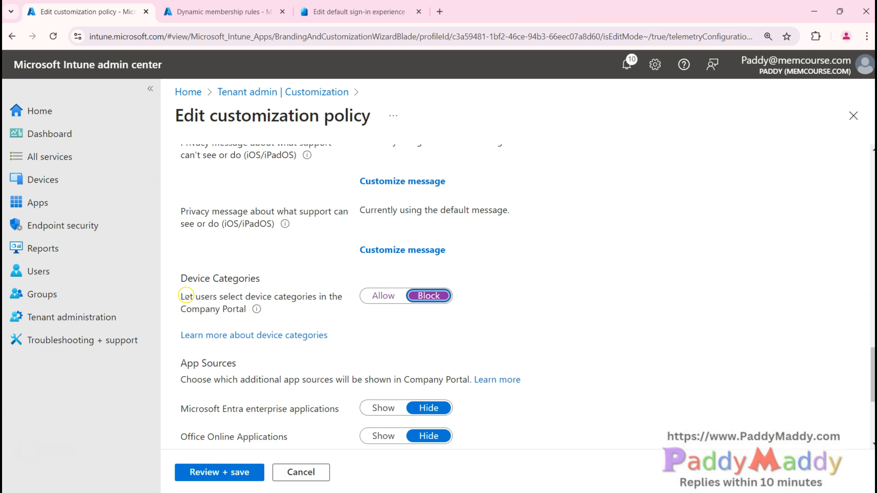
{"action": "left_click_drag", "start_coordinate": [180, 278], "coordinate": [246, 309]}
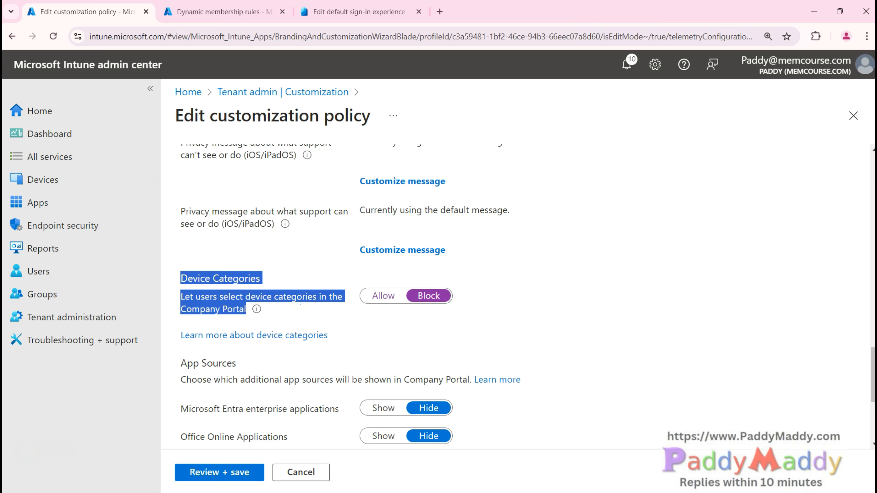
{"action": "left_click", "coordinate": [322, 326]}
{"action": "key", "text": "alt+d"}
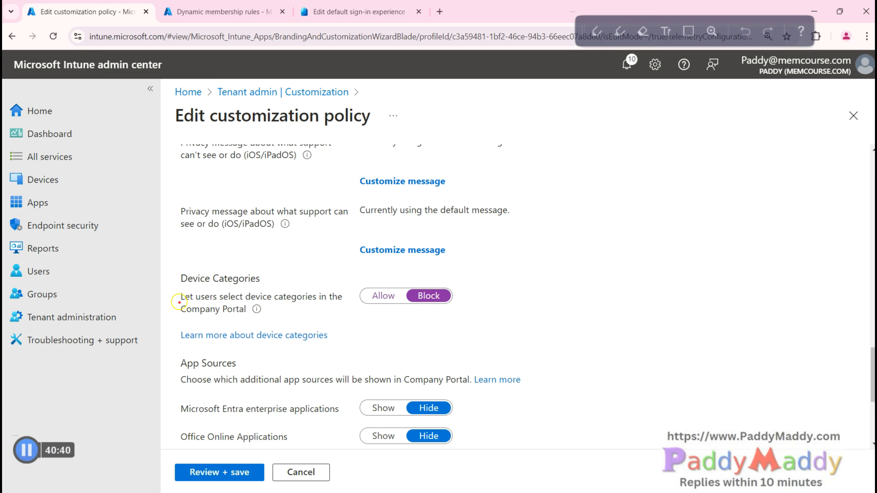
{"action": "mouse_move", "coordinate": [163, 257]}
{"action": "left_mouse_down"}
{"action": "mouse_move", "coordinate": [379, 325]}
{"action": "mouse_move", "coordinate": [481, 276]}
{"action": "mouse_move", "coordinate": [242, 253]}
{"action": "mouse_move", "coordinate": [162, 261]}
{"action": "left_mouse_up"}
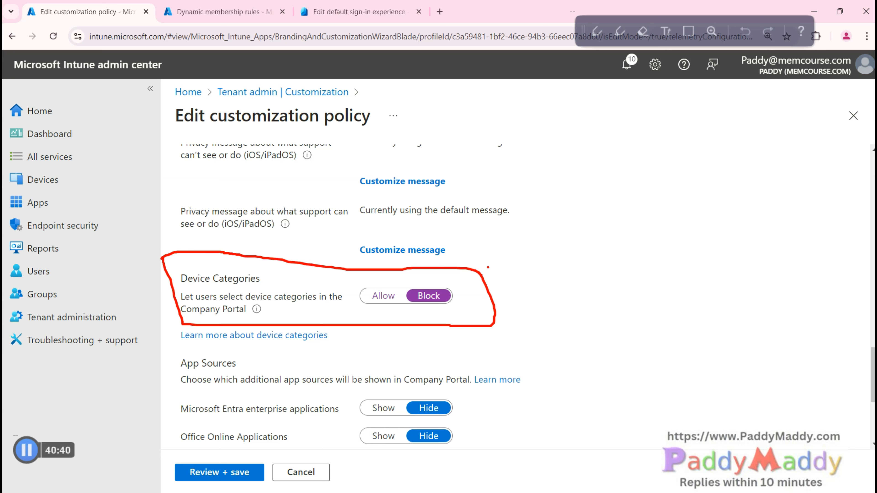
{"action": "left_click_drag", "start_coordinate": [480, 306], "coordinate": [555, 293]}
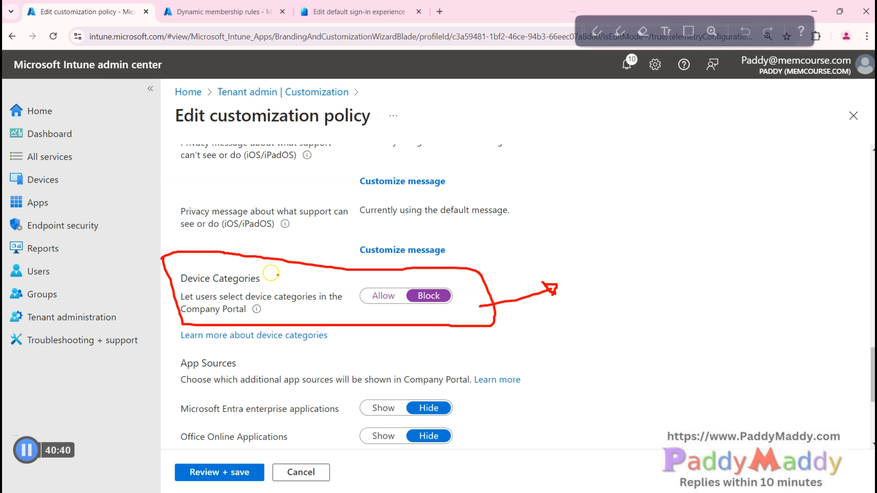
{"action": "mouse_move", "coordinate": [383, 279]}
{"action": "left_mouse_down"}
{"action": "mouse_move", "coordinate": [356, 295]}
{"action": "mouse_move", "coordinate": [398, 304]}
{"action": "mouse_move", "coordinate": [401, 277]}
{"action": "left_mouse_up"}
{"action": "mouse_move", "coordinate": [203, 258]}
{"action": "left_mouse_down"}
{"action": "mouse_move", "coordinate": [218, 276]}
{"action": "mouse_move", "coordinate": [261, 235]}
{"action": "left_mouse_up"}
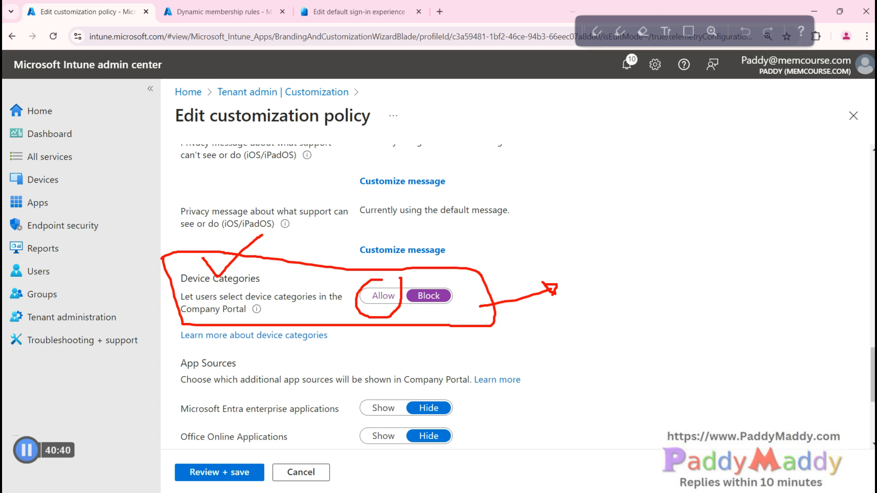
{"action": "key", "text": "Escape"}
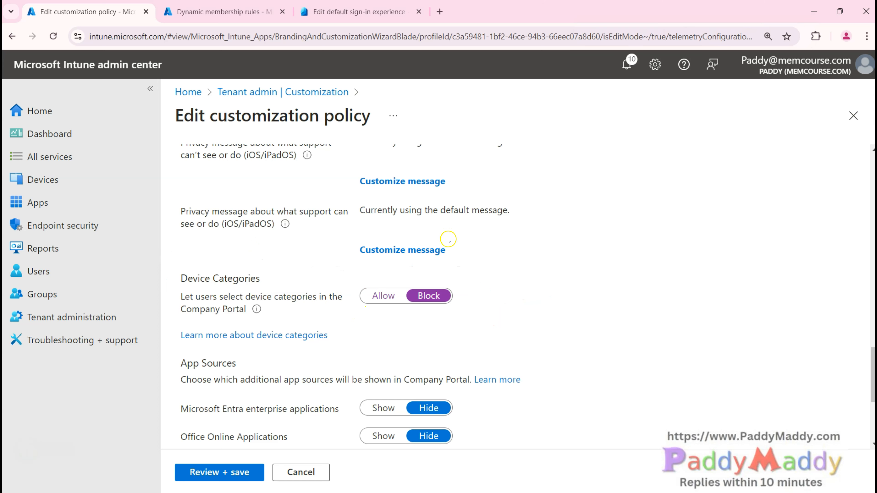
Step: Highlight the App Sources description and the Microsoft Entra enterprise applications label
{"action": "scroll", "coordinate": [546, 311], "scroll_direction": "down", "scroll_amount": 3}
{"action": "left_click_drag", "start_coordinate": [197, 265], "coordinate": [410, 258]}
{"action": "left_click_drag", "start_coordinate": [203, 294], "coordinate": [286, 293]}
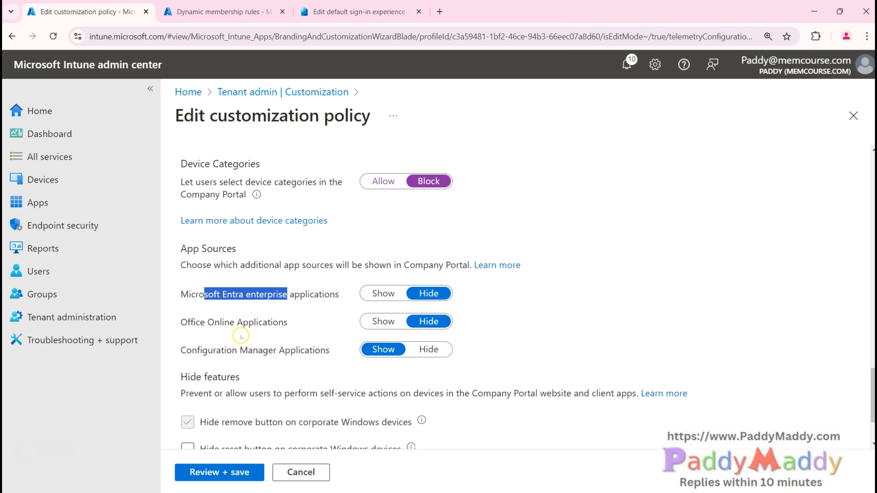
Step: Set Microsoft Entra enterprise applications and Office Online Applications to Hide, then highlight the Hide features heading
{"action": "left_click", "coordinate": [404, 298]}
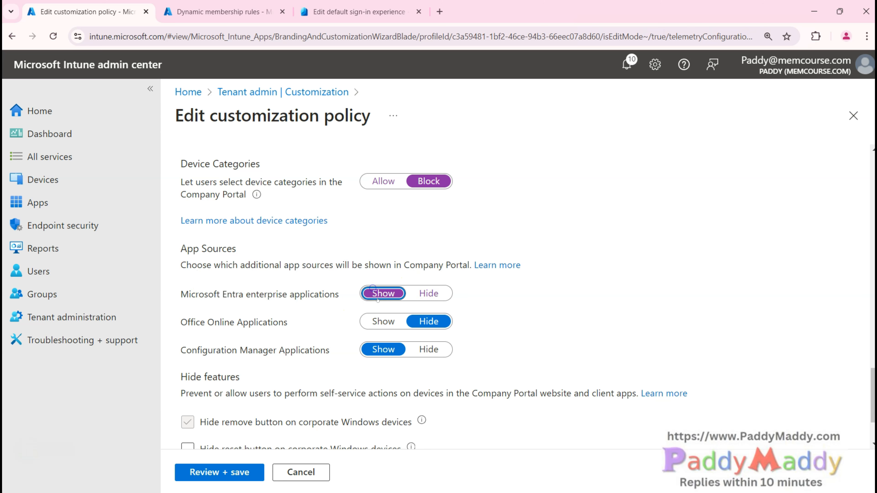
{"action": "left_click", "coordinate": [383, 321]}
{"action": "left_click", "coordinate": [422, 293]}
{"action": "left_click", "coordinate": [428, 321]}
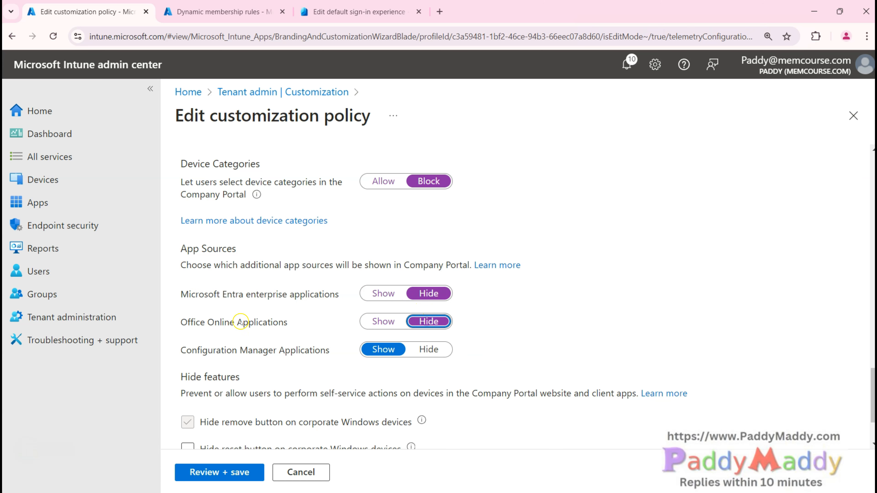
{"action": "scroll", "coordinate": [238, 304], "scroll_direction": "down", "scroll_amount": 3}
{"action": "left_click_drag", "start_coordinate": [196, 282], "coordinate": [257, 296]}
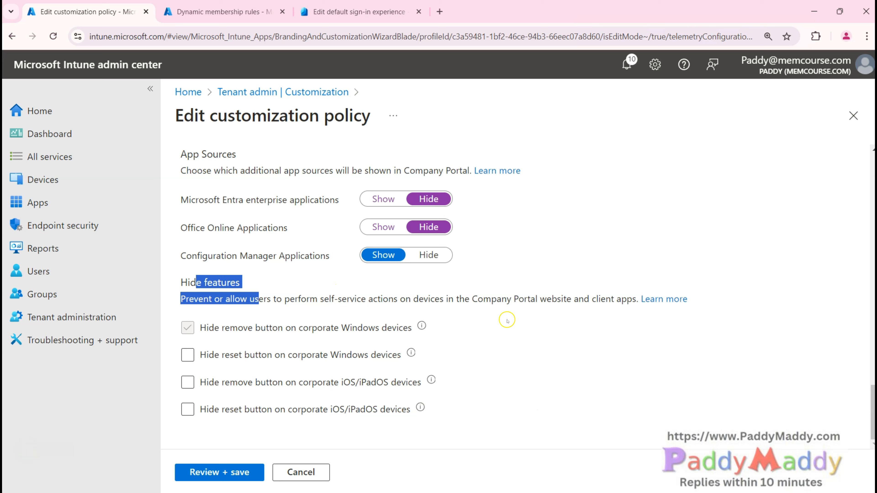
{"action": "left_click_drag", "start_coordinate": [471, 299], "coordinate": [540, 299]}
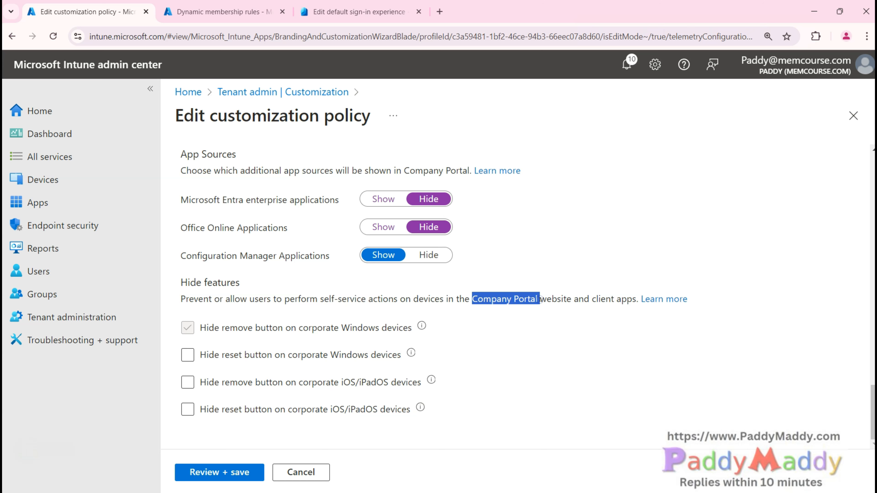
{"action": "key", "text": "ctrl+shift+d"}
{"action": "mouse_move", "coordinate": [682, 119]}
{"action": "left_mouse_down"}
{"action": "mouse_move", "coordinate": [639, 157]}
{"action": "mouse_move", "coordinate": [687, 117]}
{"action": "left_mouse_up"}
{"action": "mouse_move", "coordinate": [657, 148]}
{"action": "left_mouse_down"}
{"action": "mouse_move", "coordinate": [638, 156]}
{"action": "mouse_move", "coordinate": [691, 134]}
{"action": "left_mouse_up"}
{"action": "mouse_move", "coordinate": [677, 169]}
{"action": "left_mouse_down"}
{"action": "mouse_move", "coordinate": [674, 231]}
{"action": "mouse_move", "coordinate": [688, 216]}
{"action": "left_mouse_up"}
{"action": "mouse_move", "coordinate": [651, 250]}
{"action": "left_mouse_down"}
{"action": "mouse_move", "coordinate": [705, 232]}
{"action": "mouse_move", "coordinate": [654, 287]}
{"action": "mouse_move", "coordinate": [648, 242]}
{"action": "left_mouse_up"}
{"action": "mouse_move", "coordinate": [583, 257]}
{"action": "left_mouse_down"}
{"action": "mouse_move", "coordinate": [625, 265]}
{"action": "mouse_move", "coordinate": [667, 259]}
{"action": "left_mouse_up"}
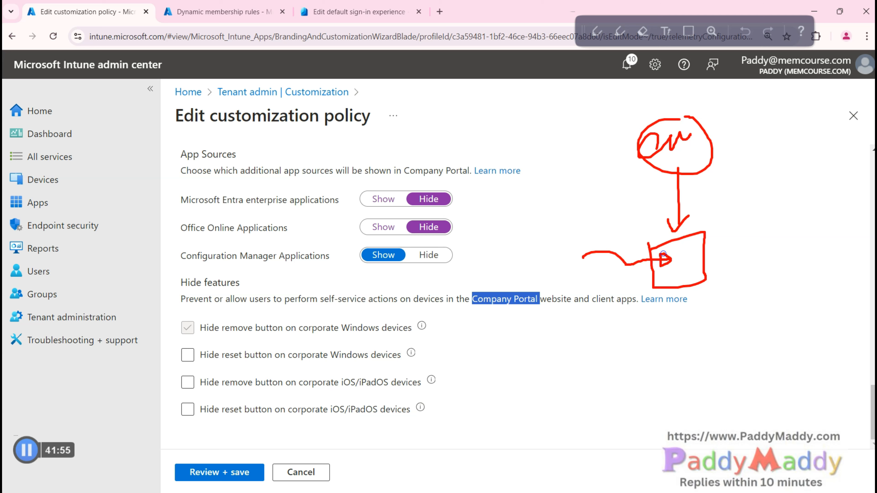
{"action": "left_click_drag", "start_coordinate": [468, 315], "coordinate": [532, 317]}
{"action": "mouse_move", "coordinate": [463, 279]}
{"action": "left_mouse_down"}
{"action": "mouse_move", "coordinate": [469, 312]}
{"action": "mouse_move", "coordinate": [571, 315]}
{"action": "mouse_move", "coordinate": [574, 286]}
{"action": "mouse_move", "coordinate": [497, 269]}
{"action": "mouse_move", "coordinate": [457, 274]}
{"action": "mouse_move", "coordinate": [470, 278]}
{"action": "left_mouse_up"}
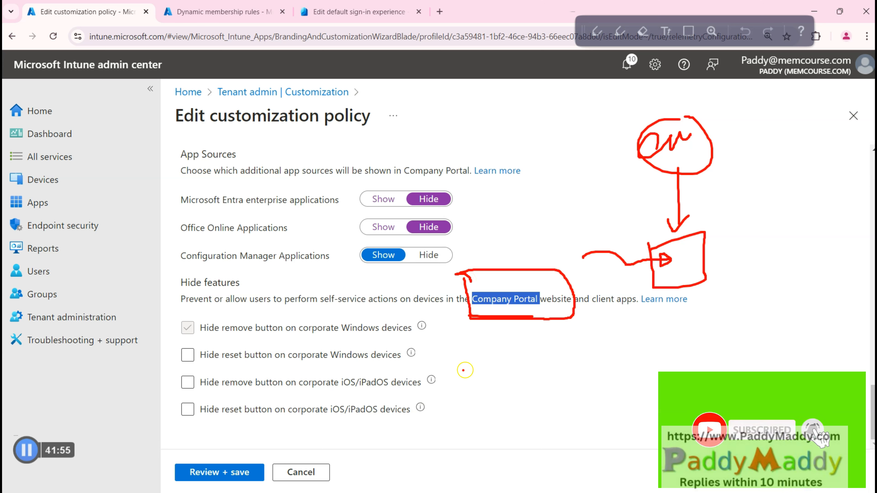
{"action": "mouse_move", "coordinate": [511, 319]}
{"action": "left_mouse_down"}
{"action": "mouse_move", "coordinate": [517, 355]}
{"action": "mouse_move", "coordinate": [527, 350]}
{"action": "left_mouse_up"}
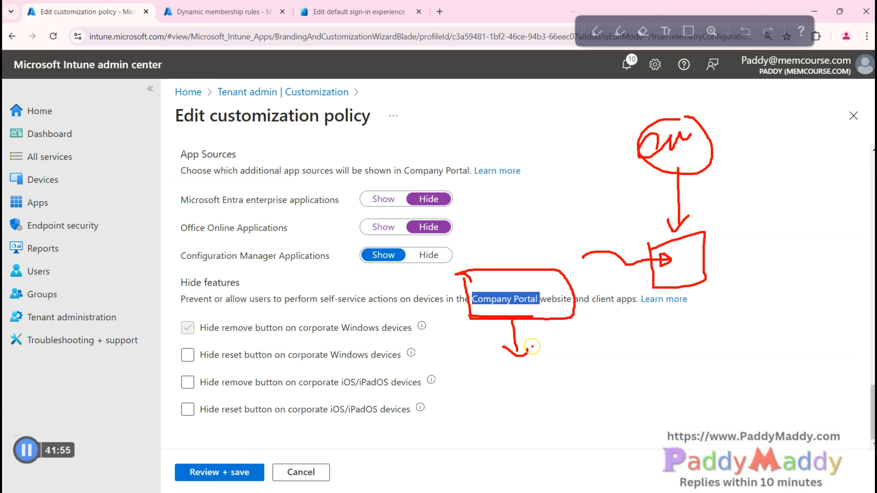
{"action": "left_click_drag", "start_coordinate": [468, 308], "coordinate": [523, 308]}
{"action": "left_click_drag", "start_coordinate": [513, 276], "coordinate": [546, 202]}
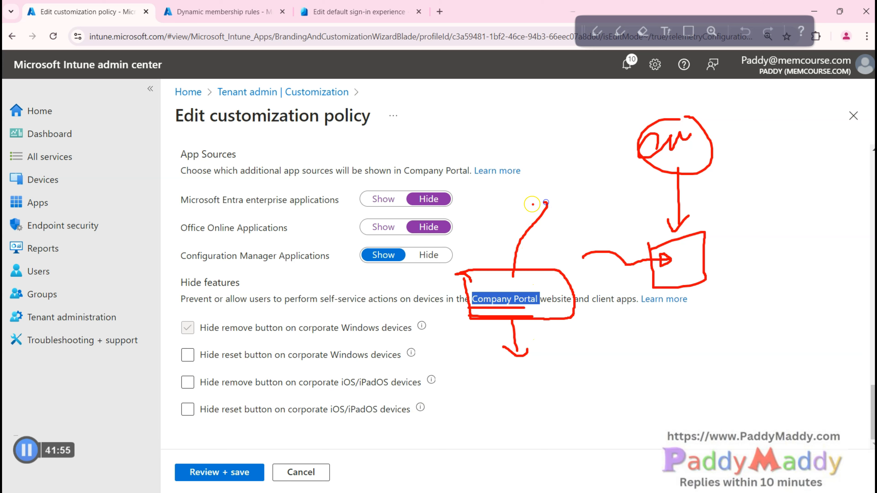
{"action": "key", "text": "Escape"}
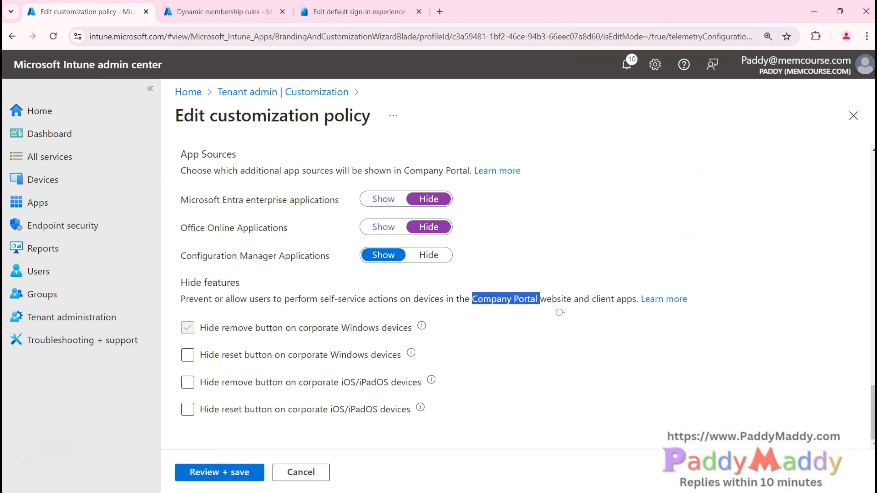
{"action": "double_click", "coordinate": [563, 299]}
{"action": "left_click", "coordinate": [554, 330]}
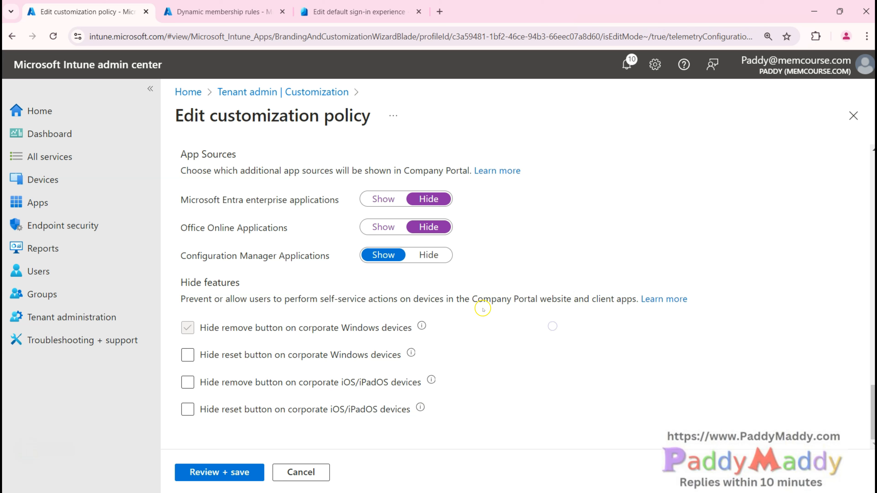
{"action": "left_click_drag", "start_coordinate": [472, 299], "coordinate": [573, 304]}
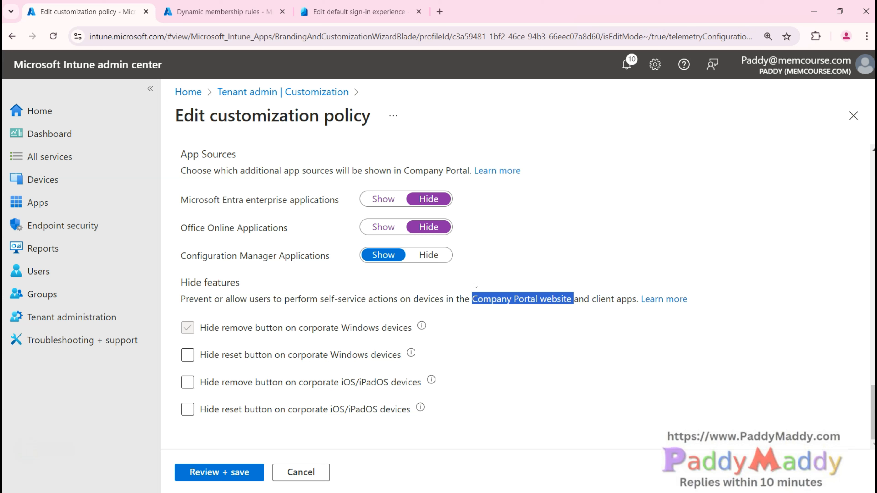
{"action": "left_click_drag", "start_coordinate": [181, 298], "coordinate": [561, 299]}
{"action": "left_click", "coordinate": [564, 301]}
{"action": "double_click", "coordinate": [564, 302]}
{"action": "left_click_drag", "start_coordinate": [469, 299], "coordinate": [559, 299]}
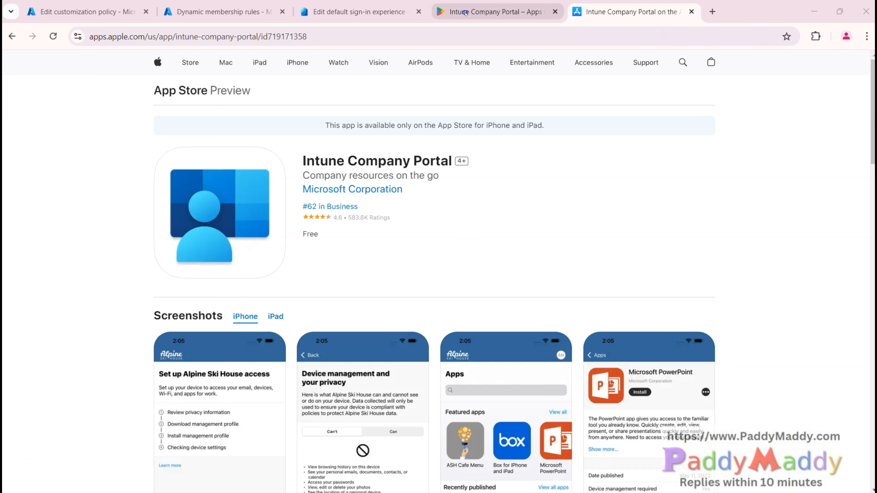
Step: Show the Google Play Intune Company Portal listing and highlight its title and the word Intune
{"action": "left_click", "coordinate": [465, 13]}
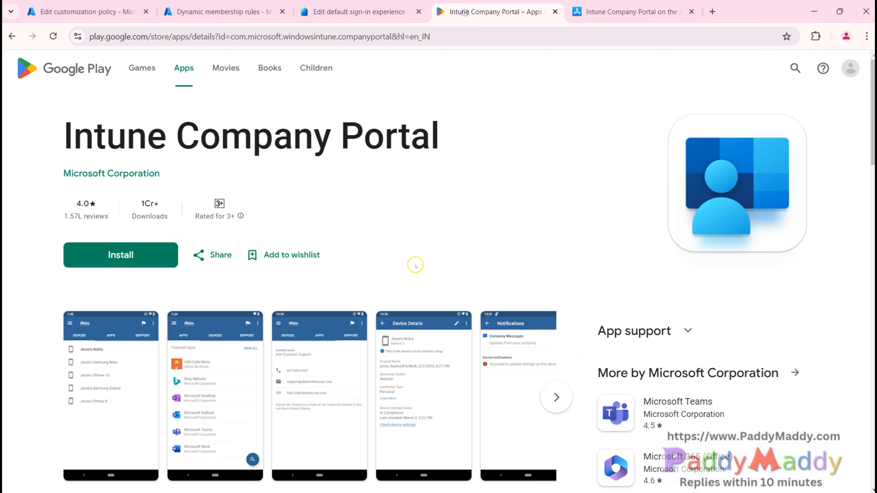
{"action": "scroll", "coordinate": [411, 276], "scroll_direction": "down", "scroll_amount": 5}
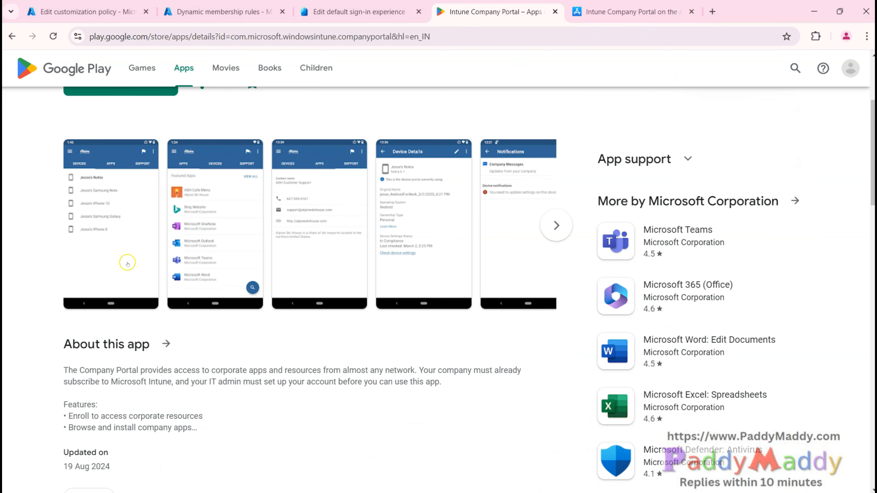
{"action": "scroll", "coordinate": [186, 366], "scroll_direction": "up", "scroll_amount": 5}
{"action": "left_click_drag", "start_coordinate": [59, 138], "coordinate": [463, 142]}
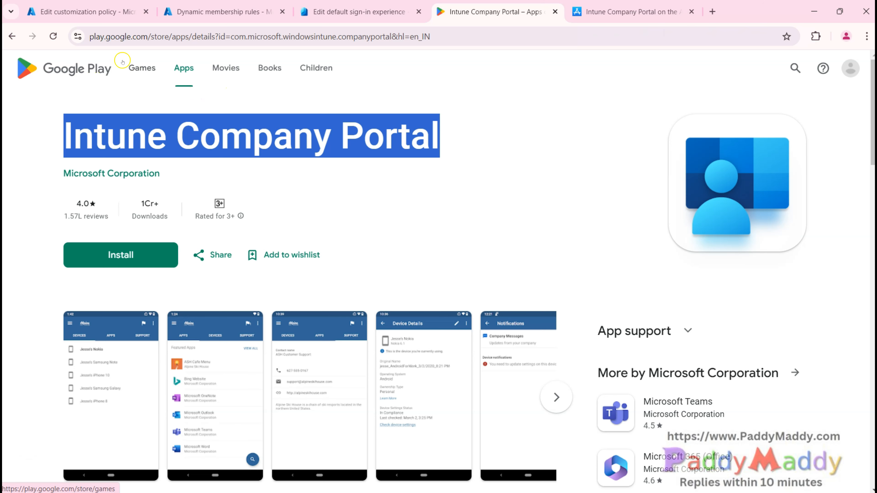
{"action": "double_click", "coordinate": [132, 136]}
Step: Compare the App Store listing's title, then return to Google Play and highlight the full title
{"action": "left_click", "coordinate": [631, 12]}
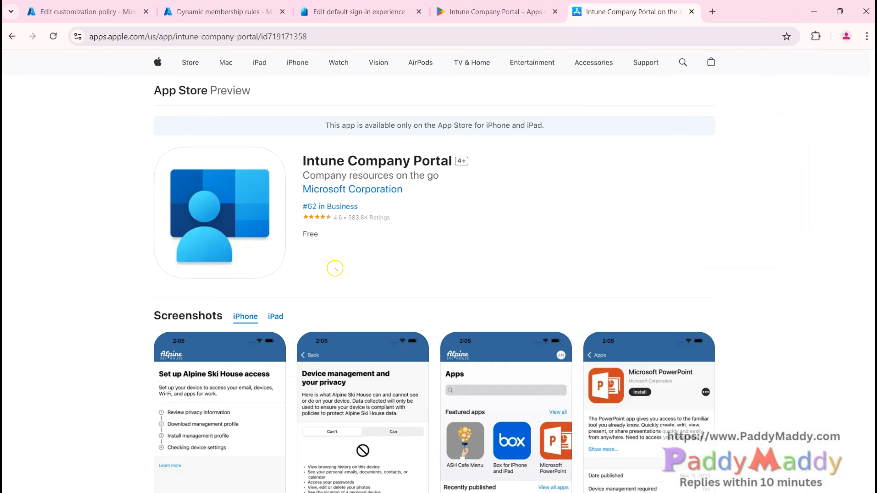
{"action": "left_click_drag", "start_coordinate": [300, 161], "coordinate": [455, 154]}
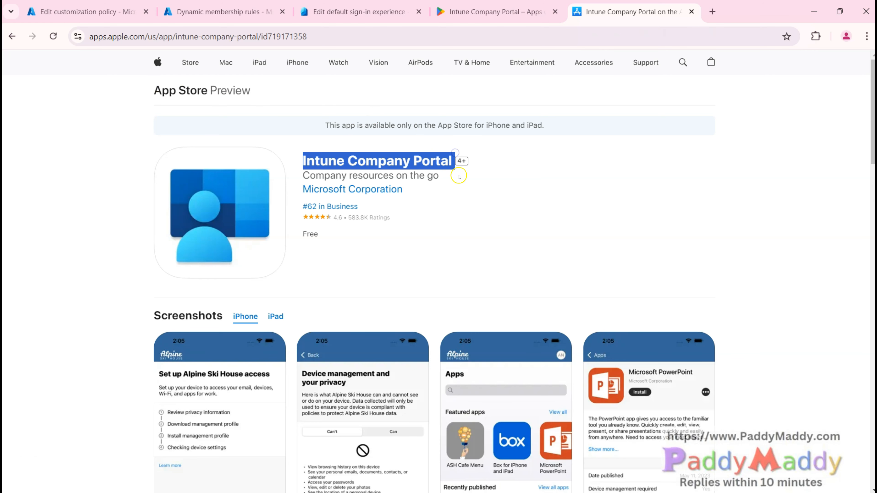
{"action": "key", "text": "ctrl+shift+Tab"}
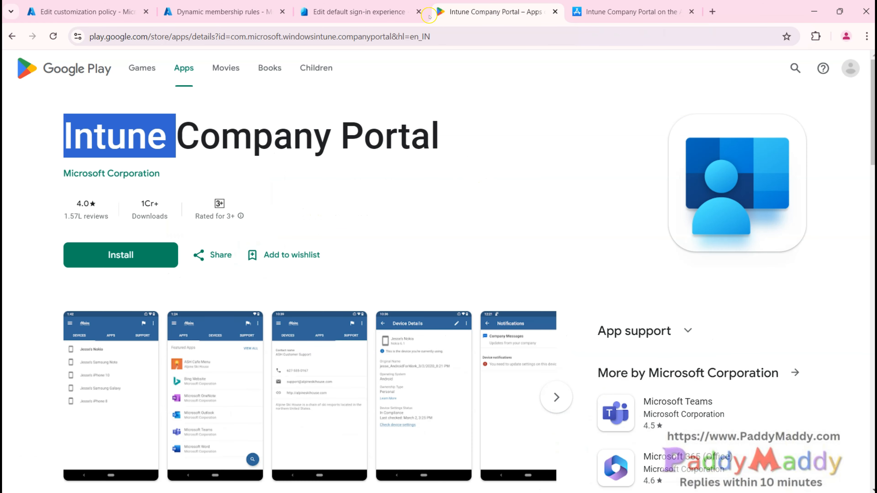
{"action": "triple_click", "coordinate": [302, 141]}
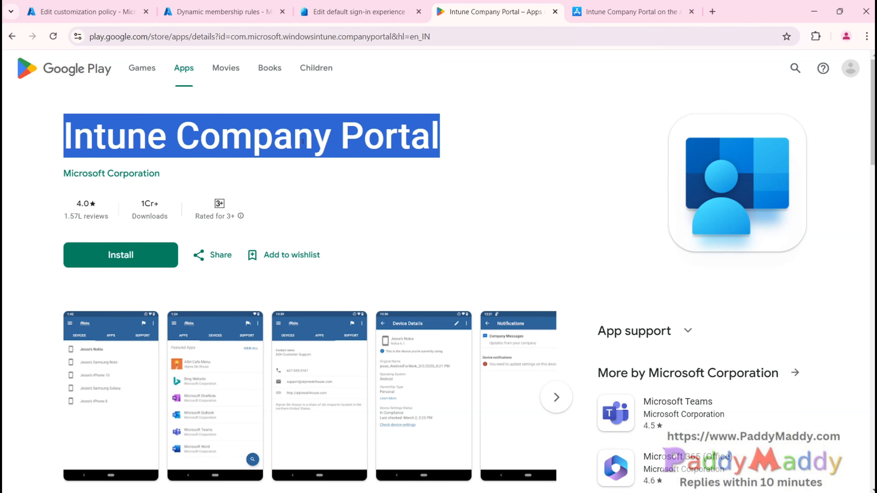
Step: Scroll the Google Play listing, glance at the App Store listing, and return to Google Play
{"action": "scroll", "coordinate": [328, 352], "scroll_direction": "down", "scroll_amount": 3}
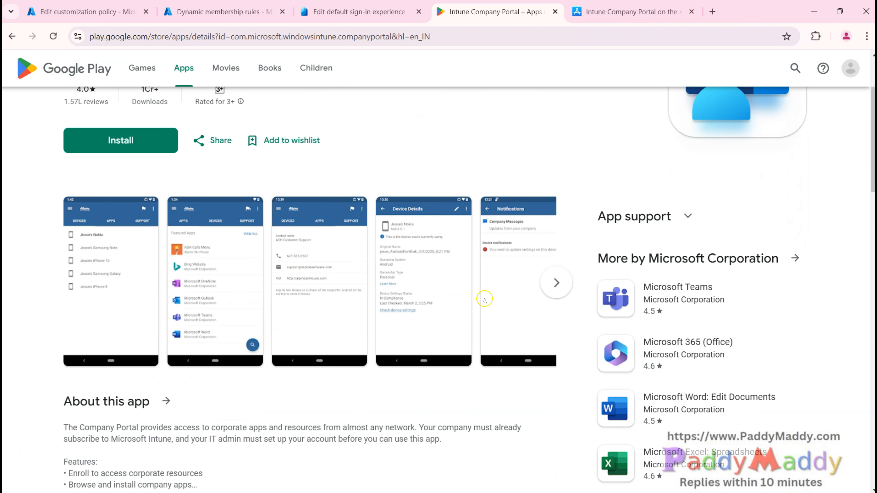
{"action": "scroll", "coordinate": [292, 317], "scroll_direction": "up", "scroll_amount": 3}
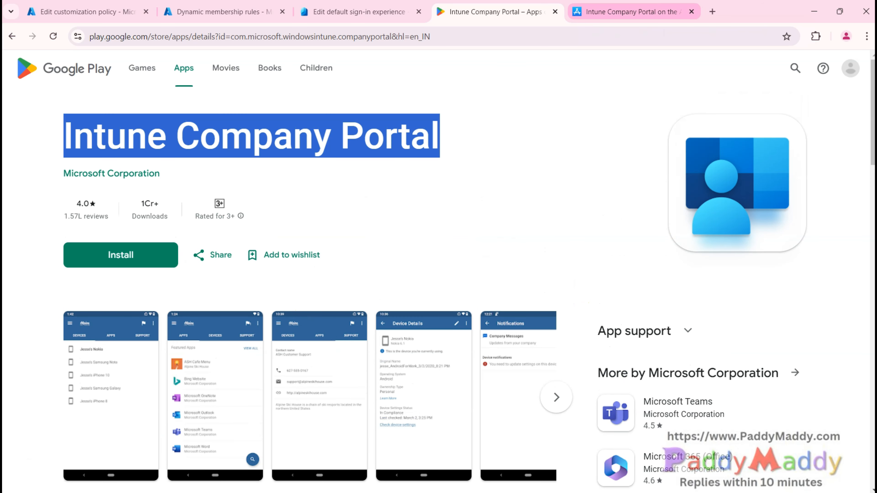
{"action": "mouse_move", "coordinate": [632, 11]}
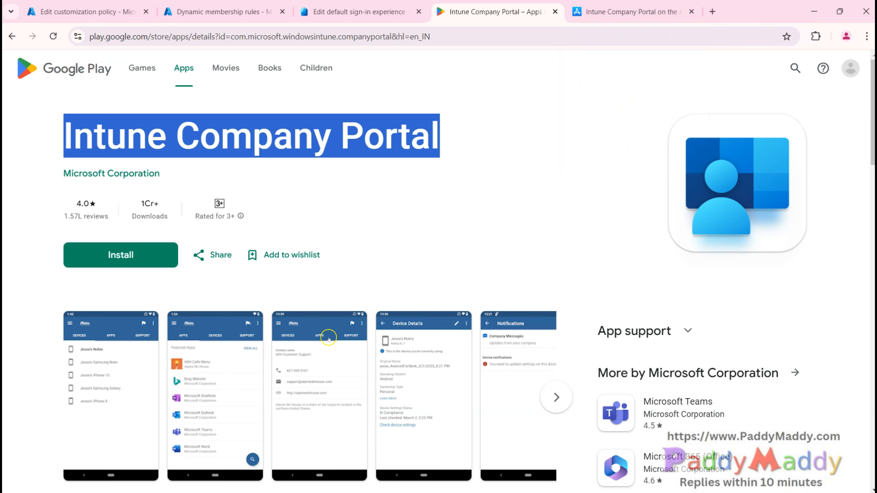
{"action": "left_click", "coordinate": [603, 6]}
{"action": "left_click", "coordinate": [517, 11]}
Step: Scroll through the Entra Edit default sign-in experience page, then return to the Intune Edit customization policy tab
{"action": "left_click", "coordinate": [358, 11]}
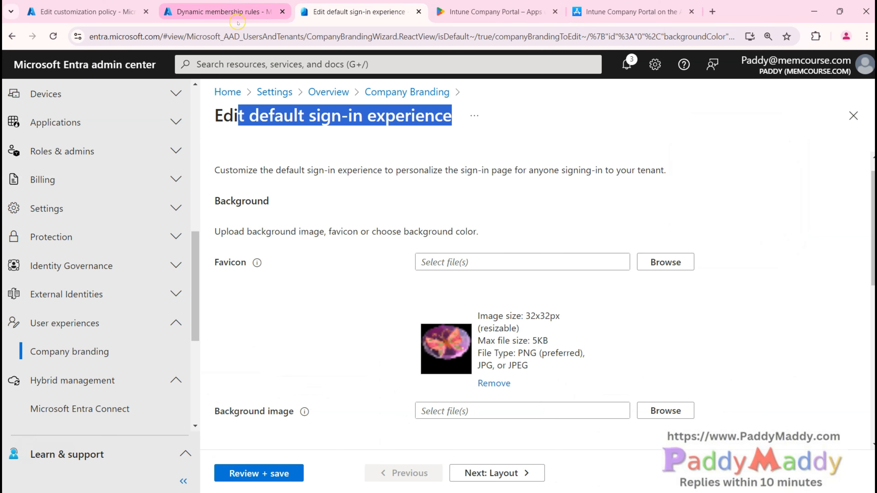
{"action": "scroll", "coordinate": [340, 387], "scroll_direction": "down", "scroll_amount": 8}
{"action": "scroll", "coordinate": [418, 345], "scroll_direction": "down", "scroll_amount": 2}
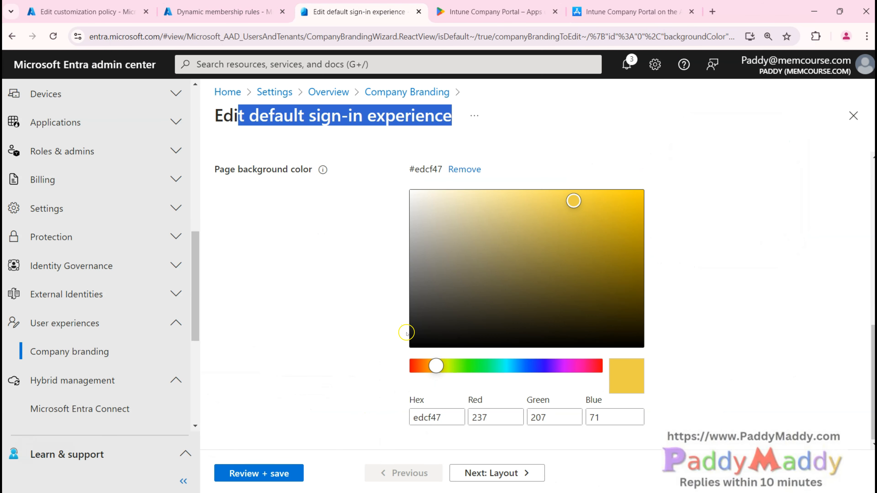
{"action": "scroll", "coordinate": [414, 345], "scroll_direction": "up", "scroll_amount": 10}
{"action": "scroll", "coordinate": [411, 347], "scroll_direction": "down", "scroll_amount": 8}
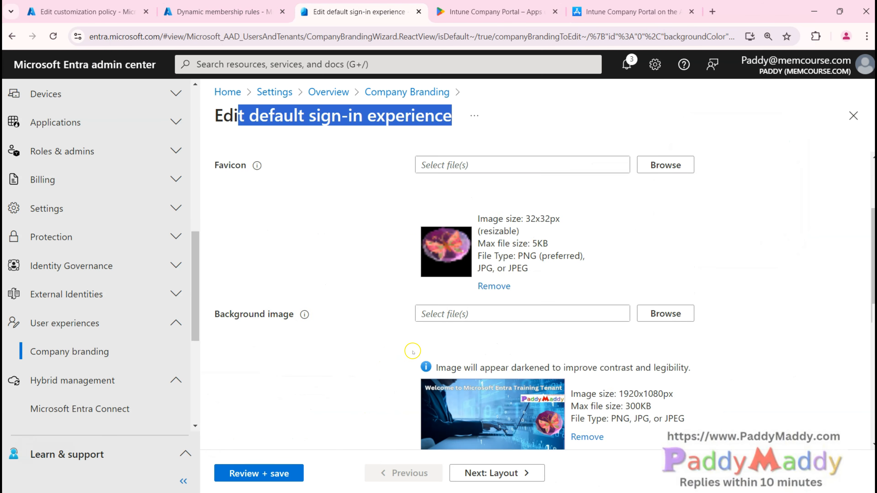
{"action": "left_click", "coordinate": [83, 13]}
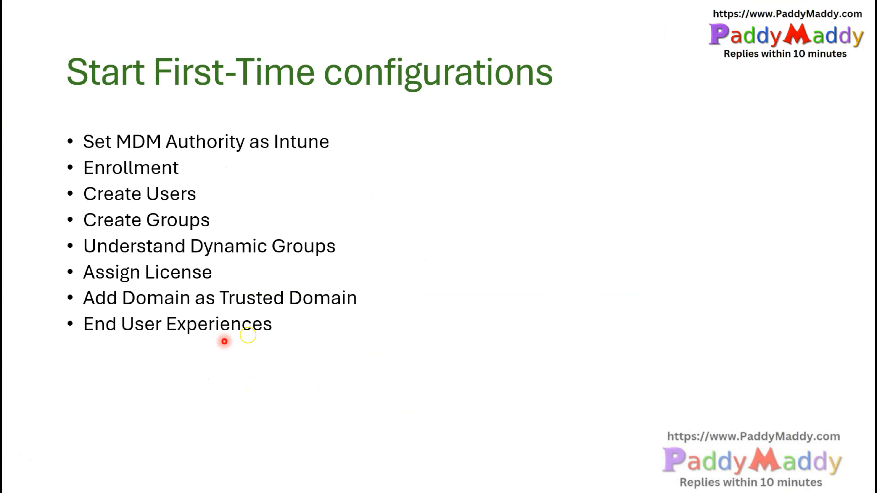
Step: Advance the slide animation to bring in the Terms and conditions bullet
{"action": "left_click", "coordinate": [334, 403]}
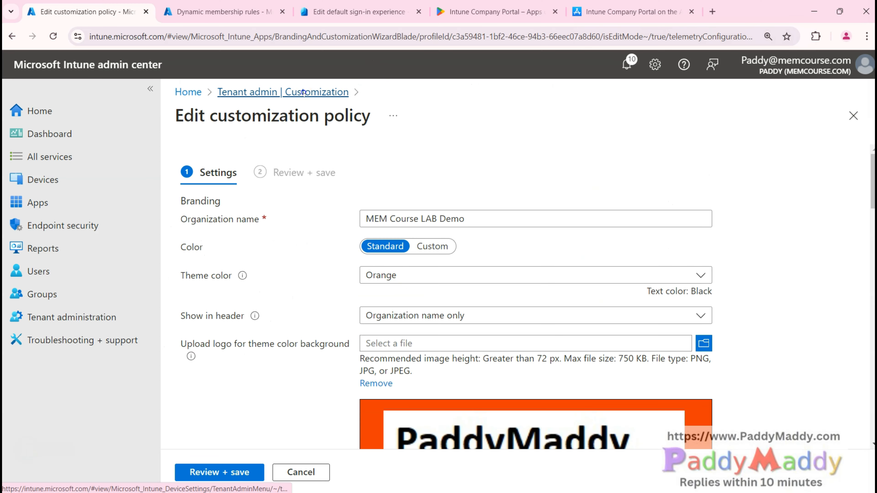
Step: Discard the unsaved customization edits and open the Tenant admin Terms and conditions list
{"action": "left_click", "coordinate": [303, 93]}
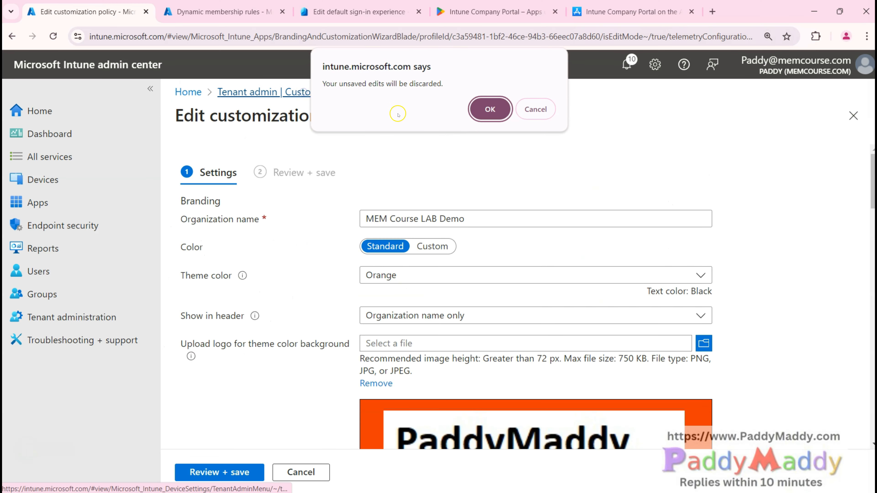
{"action": "left_click", "coordinate": [489, 108]}
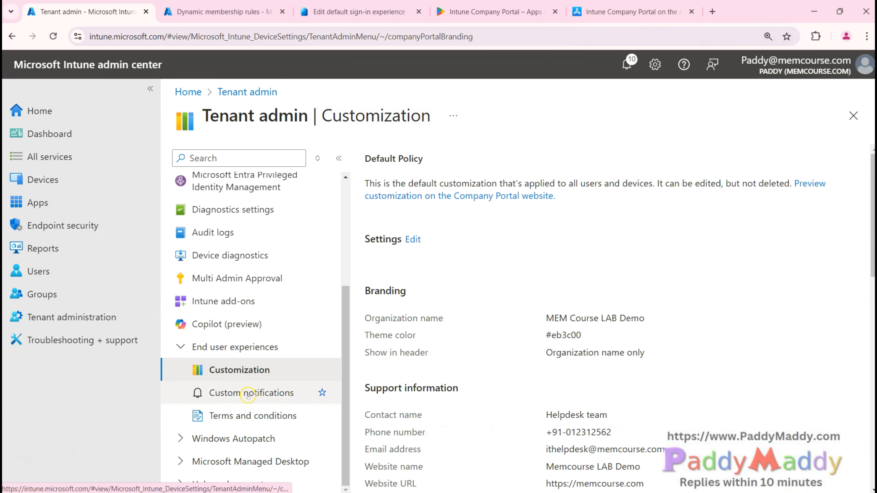
{"action": "left_click", "coordinate": [249, 416]}
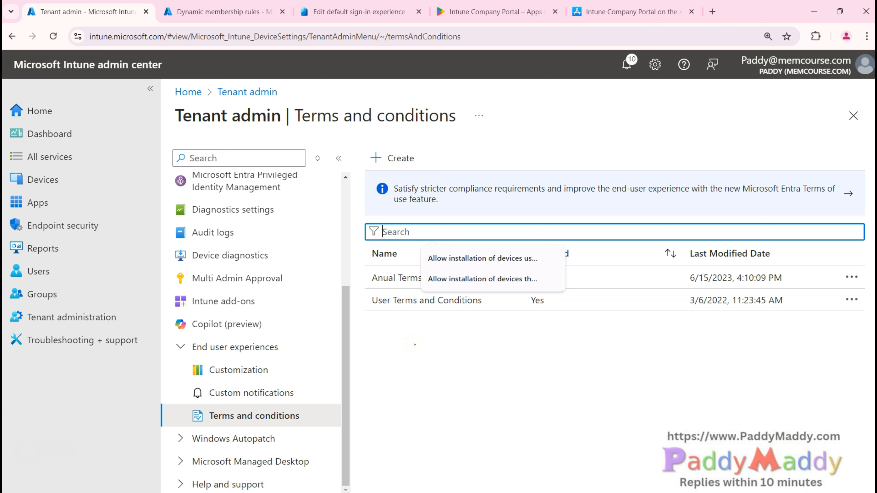
{"action": "left_click", "coordinate": [454, 381]}
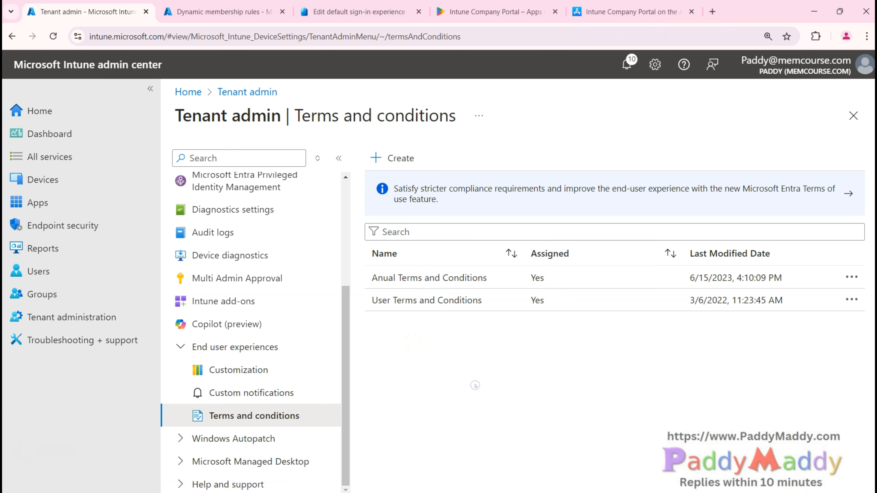
Step: Create a new terms and conditions policy, advancing past Basics to the empty Terms step
{"action": "left_click", "coordinate": [392, 158]}
{"action": "left_click", "coordinate": [277, 472]}
{"action": "left_click", "coordinate": [385, 309]}
Step: Review the Terms step, highlighting its explanation and the upcoming wizard step names
{"action": "scroll", "coordinate": [417, 401], "scroll_direction": "down", "scroll_amount": 2}
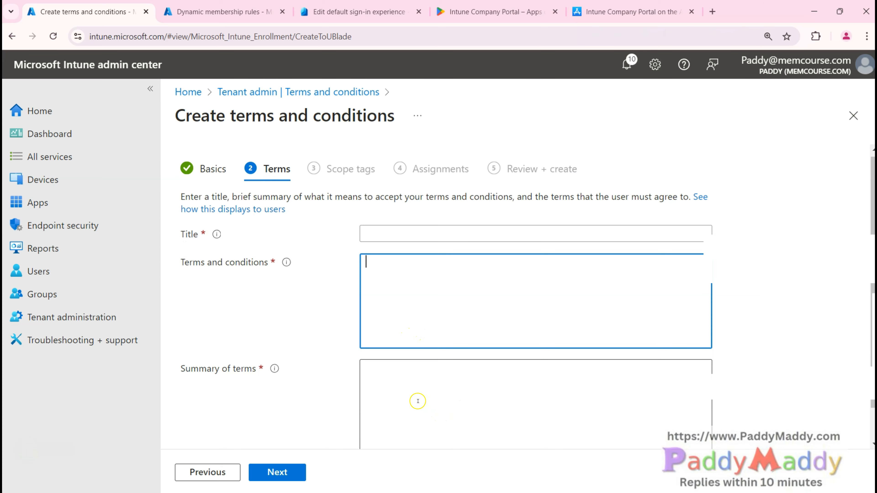
{"action": "left_click", "coordinate": [426, 365]}
{"action": "scroll", "coordinate": [409, 278], "scroll_direction": "up", "scroll_amount": 2}
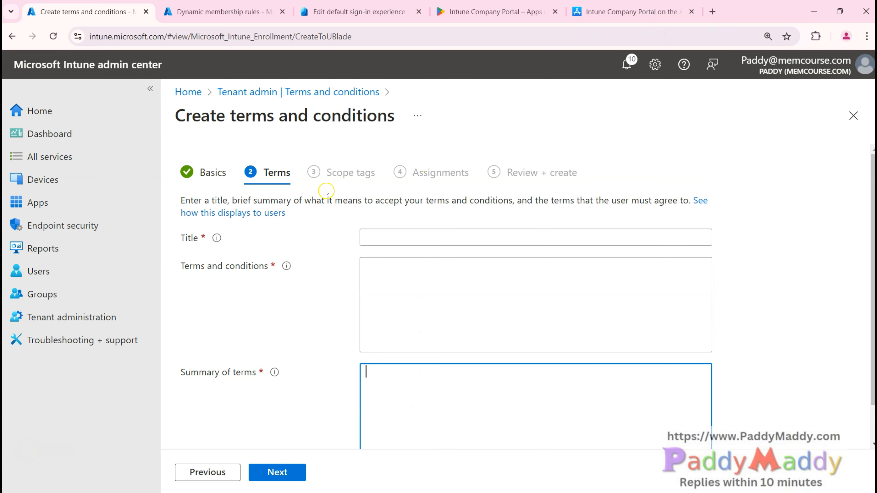
{"action": "left_click_drag", "start_coordinate": [322, 200], "coordinate": [427, 201]}
{"action": "left_click_drag", "start_coordinate": [401, 174], "coordinate": [553, 178]}
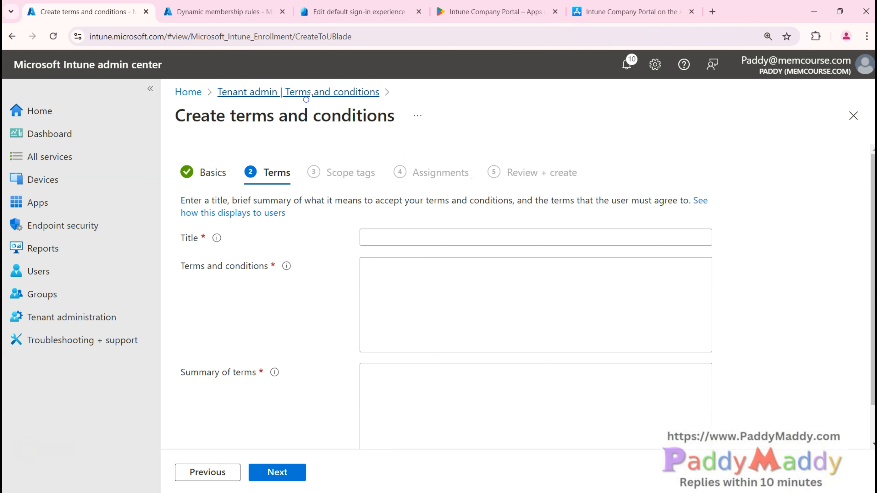
Step: Open the Anual Terms and Conditions policy's properties, cancel a Terms edit, and open Acceptance Reporting
{"action": "left_click", "coordinate": [306, 92]}
{"action": "left_click", "coordinate": [432, 279]}
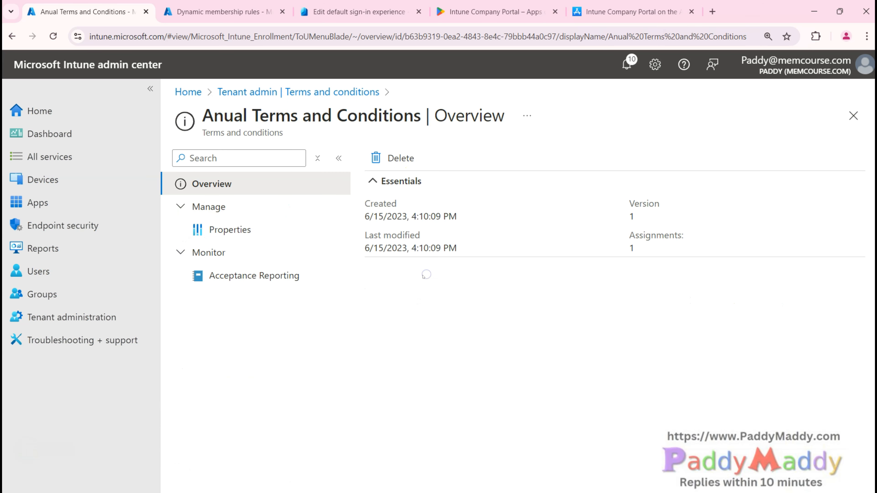
{"action": "left_click", "coordinate": [236, 230]}
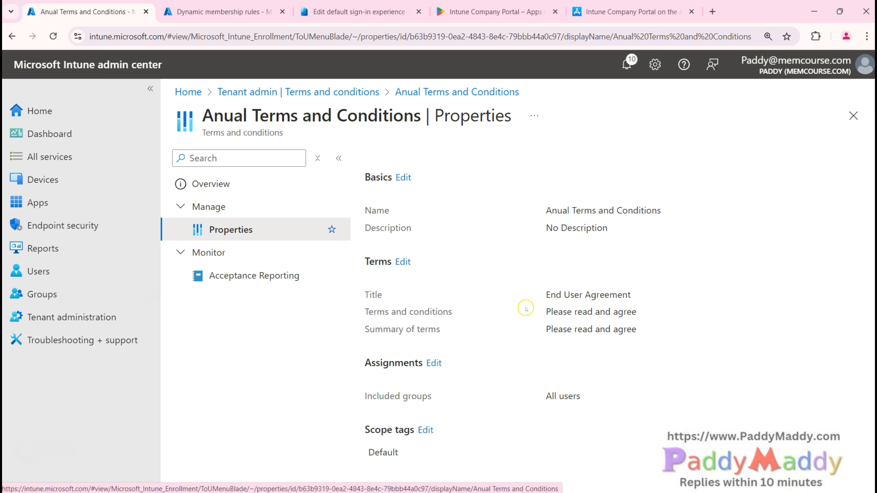
{"action": "left_click", "coordinate": [403, 262]}
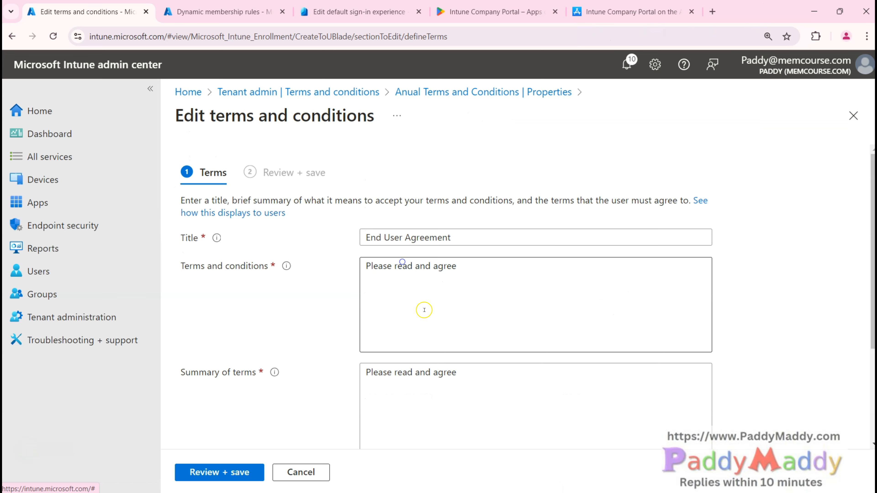
{"action": "scroll", "coordinate": [520, 333], "scroll_direction": "down", "scroll_amount": 4}
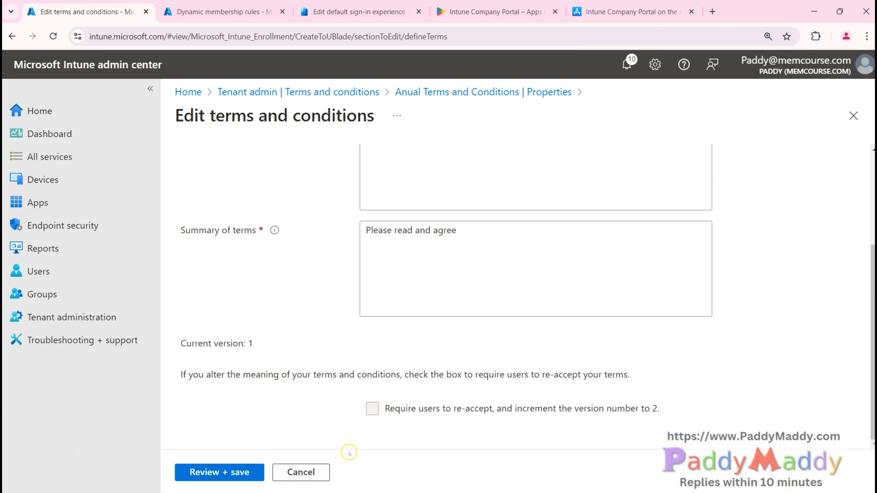
{"action": "left_click", "coordinate": [304, 472]}
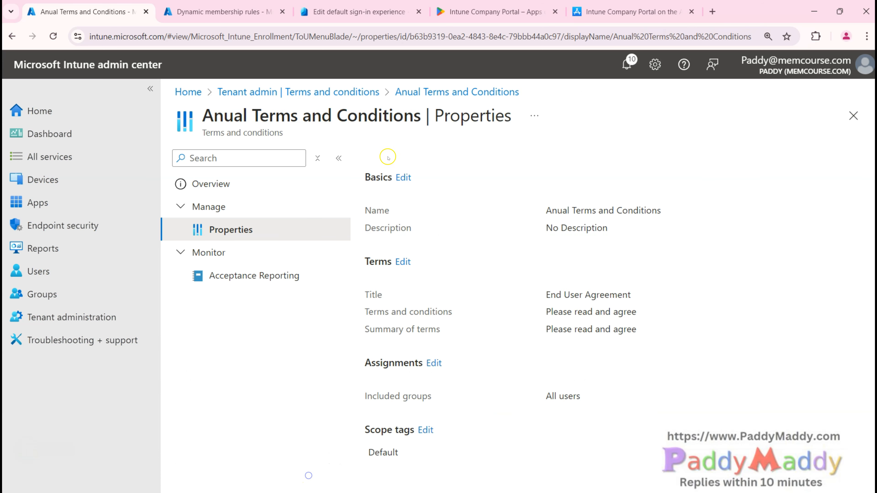
{"action": "left_click", "coordinate": [255, 278]}
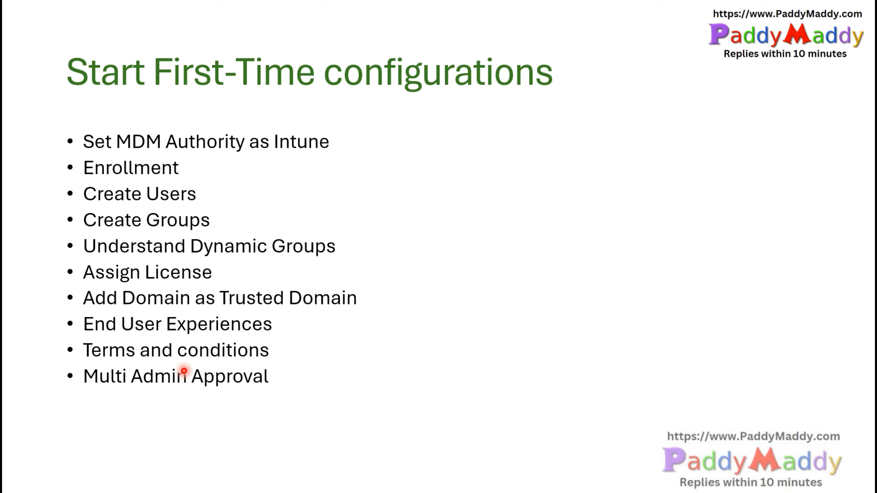
{"action": "left_click", "coordinate": [85, 390]}
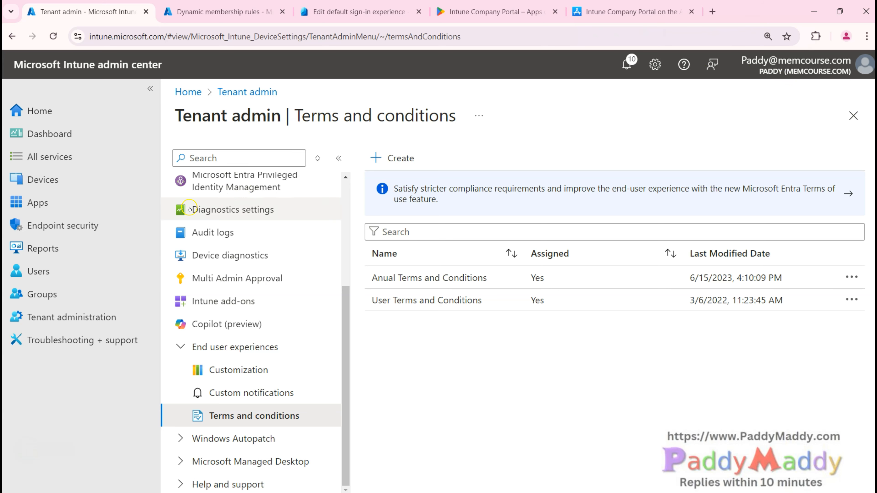
Step: Open Tenant admin > Multi Admin Approval, showing an empty All requests list
{"action": "scroll", "coordinate": [266, 425], "scroll_direction": "up", "scroll_amount": 2}
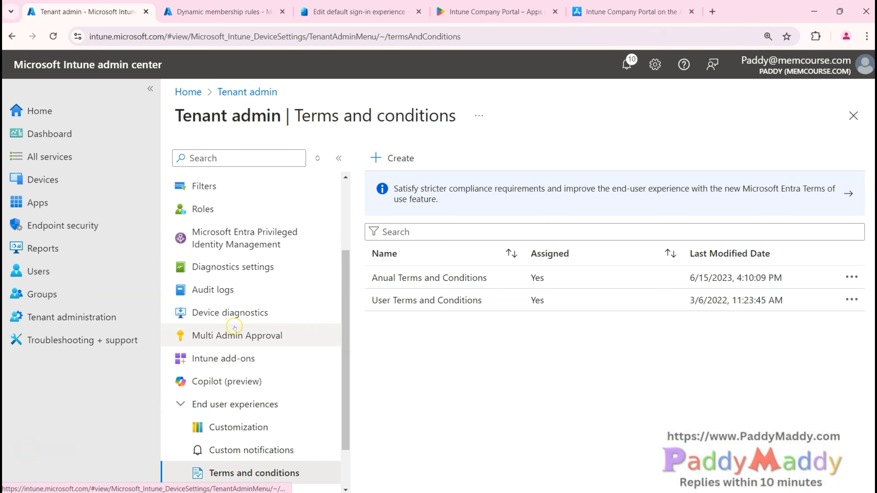
{"action": "left_click", "coordinate": [216, 334]}
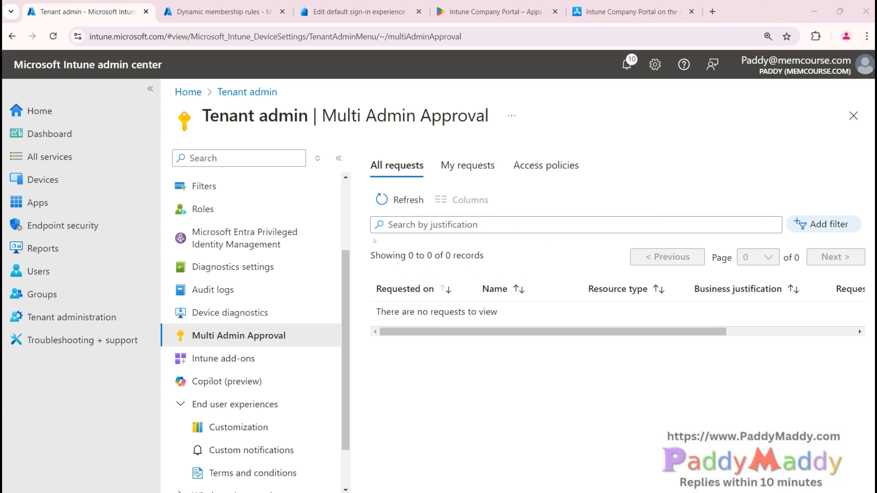
{"action": "key", "text": "ctrl+2"}
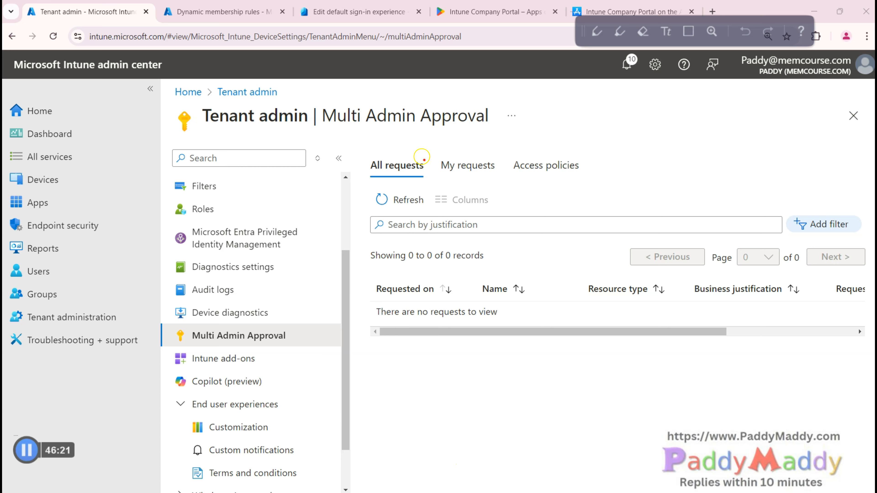
{"action": "mouse_move", "coordinate": [472, 430]}
{"action": "left_mouse_down"}
{"action": "mouse_move", "coordinate": [415, 423]}
{"action": "mouse_move", "coordinate": [459, 423]}
{"action": "mouse_move", "coordinate": [481, 440]}
{"action": "mouse_move", "coordinate": [520, 441]}
{"action": "mouse_move", "coordinate": [512, 449]}
{"action": "mouse_move", "coordinate": [566, 404]}
{"action": "mouse_move", "coordinate": [570, 361]}
{"action": "left_mouse_up"}
{"action": "mouse_move", "coordinate": [484, 306]}
{"action": "left_mouse_down"}
{"action": "mouse_move", "coordinate": [465, 303]}
{"action": "mouse_move", "coordinate": [465, 311]}
{"action": "mouse_move", "coordinate": [493, 322]}
{"action": "mouse_move", "coordinate": [561, 321]}
{"action": "mouse_move", "coordinate": [534, 327]}
{"action": "left_mouse_up"}
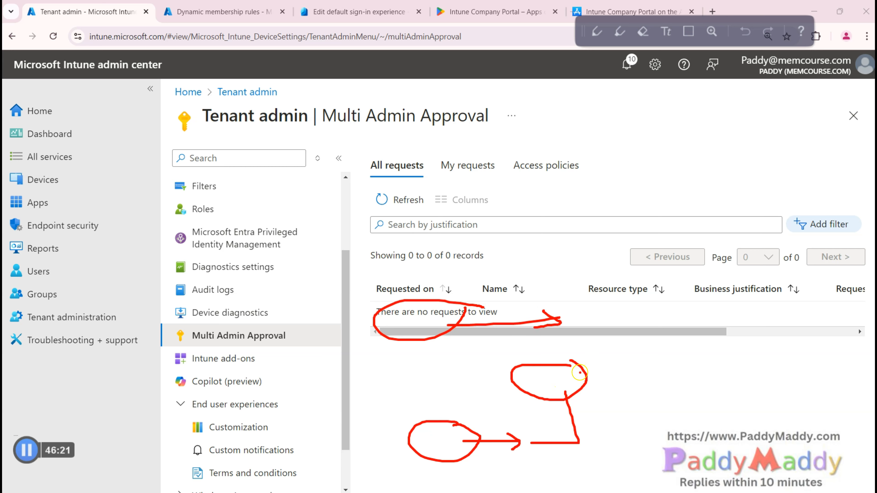
{"action": "left_click_drag", "start_coordinate": [579, 373], "coordinate": [568, 281]}
{"action": "mouse_move", "coordinate": [571, 246]}
{"action": "left_mouse_down"}
{"action": "mouse_move", "coordinate": [545, 287]}
{"action": "mouse_move", "coordinate": [584, 244]}
{"action": "mouse_move", "coordinate": [571, 246]}
{"action": "left_mouse_up"}
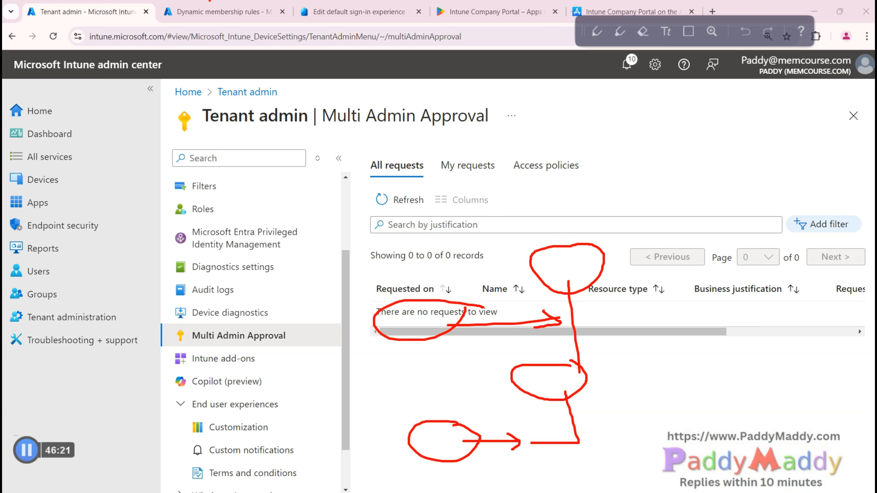
{"action": "key", "text": "Escape"}
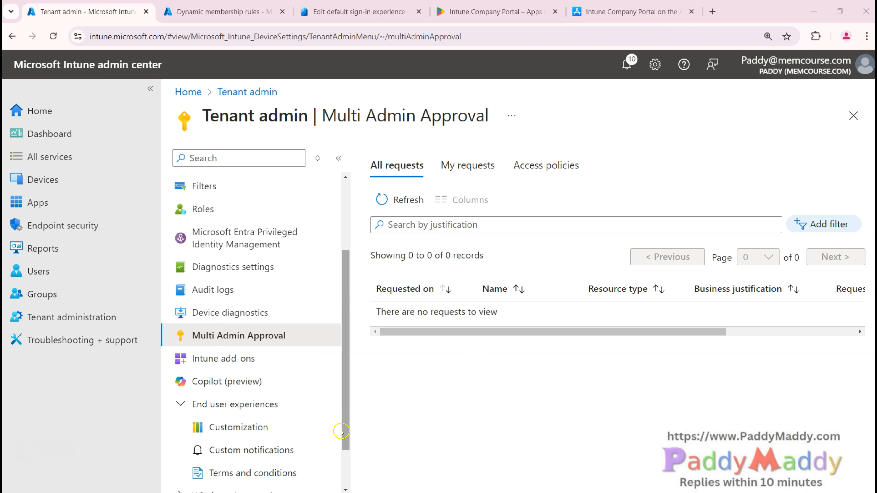
Step: Highlight the Multi Admin Approval page title, then clear the highlight
{"action": "left_click_drag", "start_coordinate": [320, 116], "coordinate": [496, 114]}
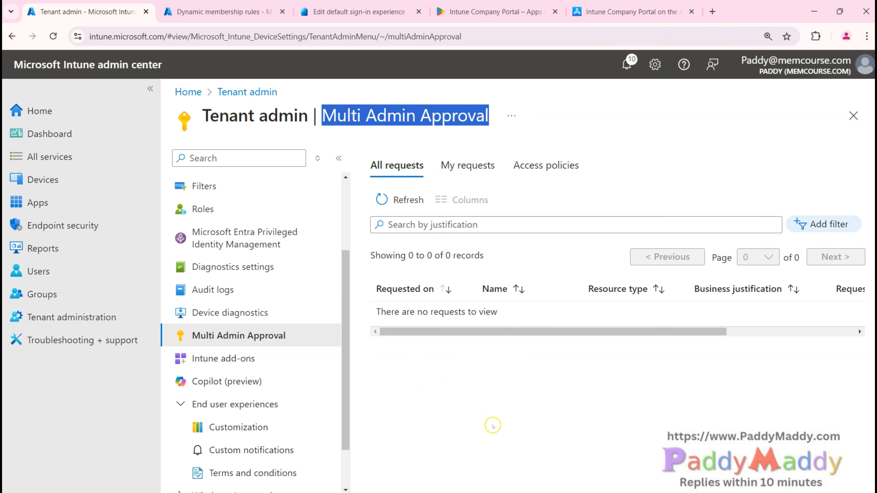
{"action": "triple_click", "coordinate": [446, 125]}
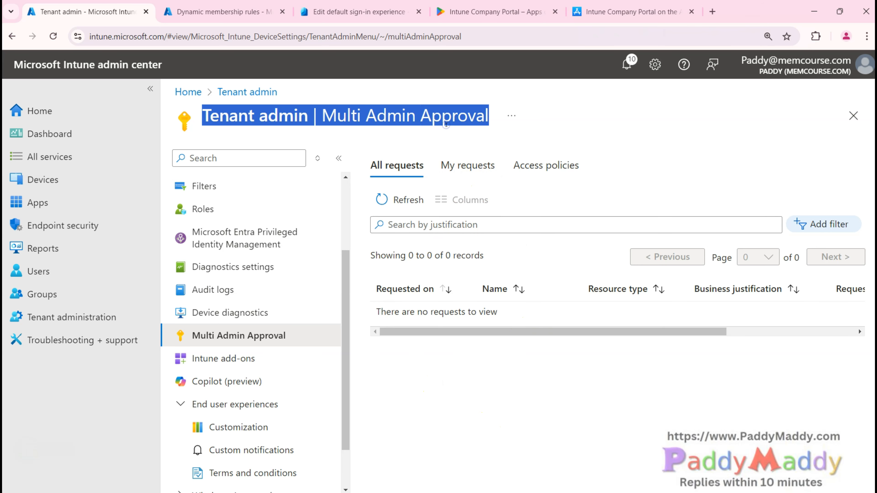
{"action": "left_click", "coordinate": [553, 446]}
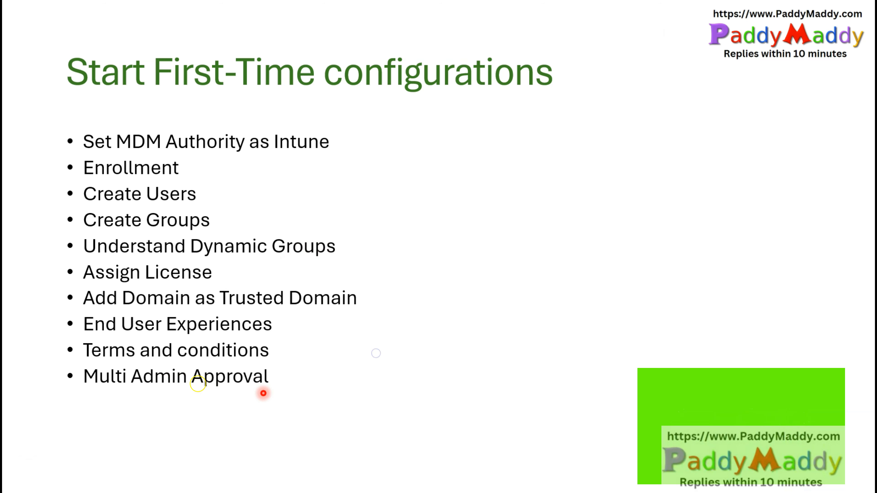
Step: Advance the slide to show the RBAC – Roles, Scope Tags bullet
{"action": "left_click", "coordinate": [306, 388]}
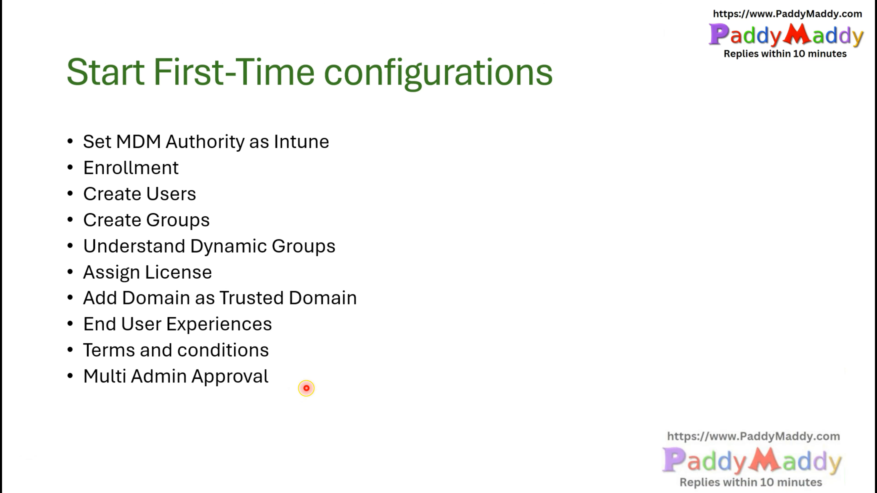
{"action": "left_click", "coordinate": [287, 406]}
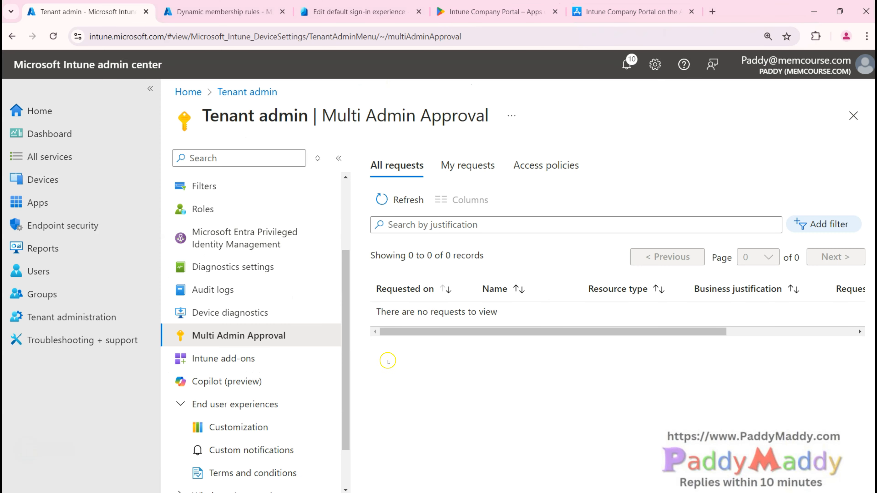
Step: Open Tenant admin > Roles, scroll through the 10 built-in roles, and minimize the browser
{"action": "left_click", "coordinate": [55, 324]}
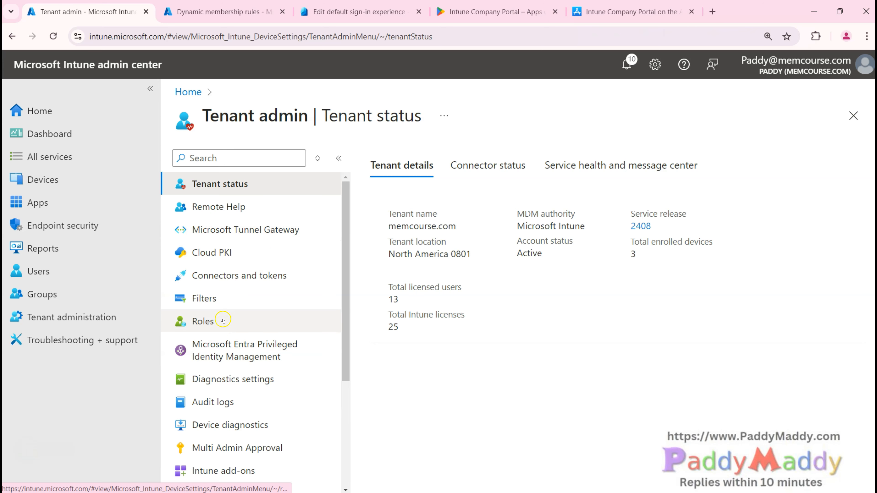
{"action": "left_click", "coordinate": [223, 321]}
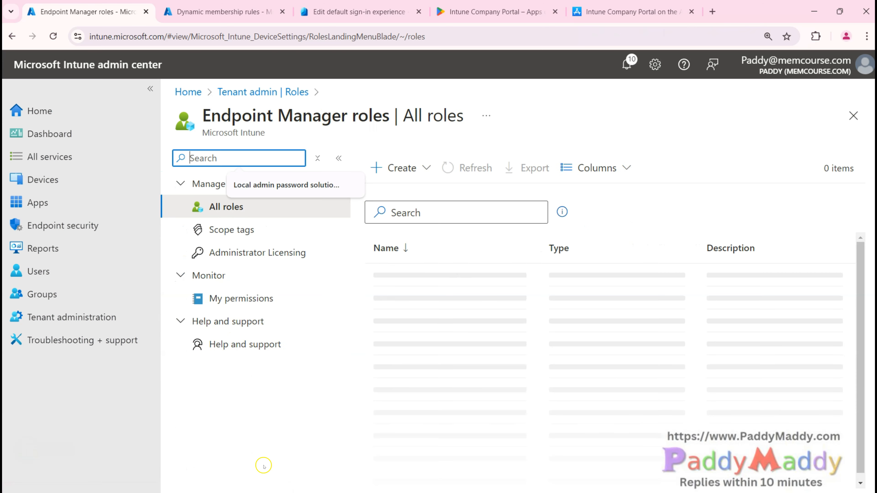
{"action": "left_click", "coordinate": [216, 435]}
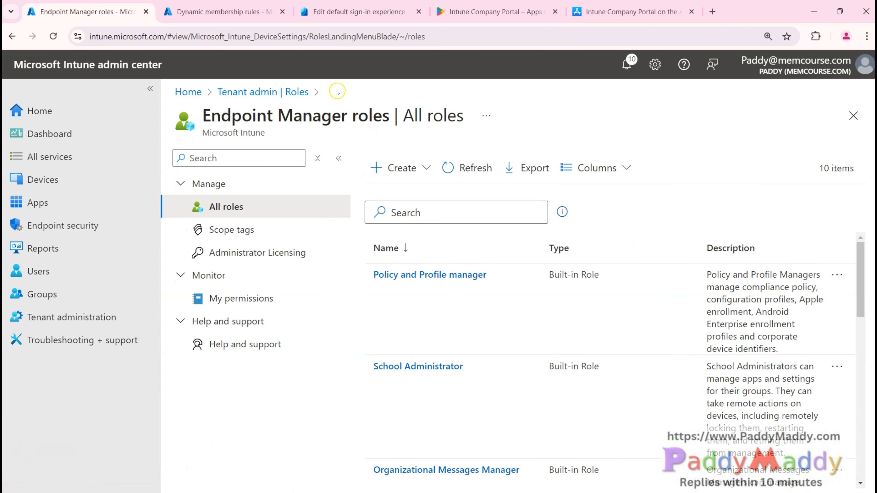
{"action": "scroll", "coordinate": [502, 372], "scroll_direction": "down", "scroll_amount": 6}
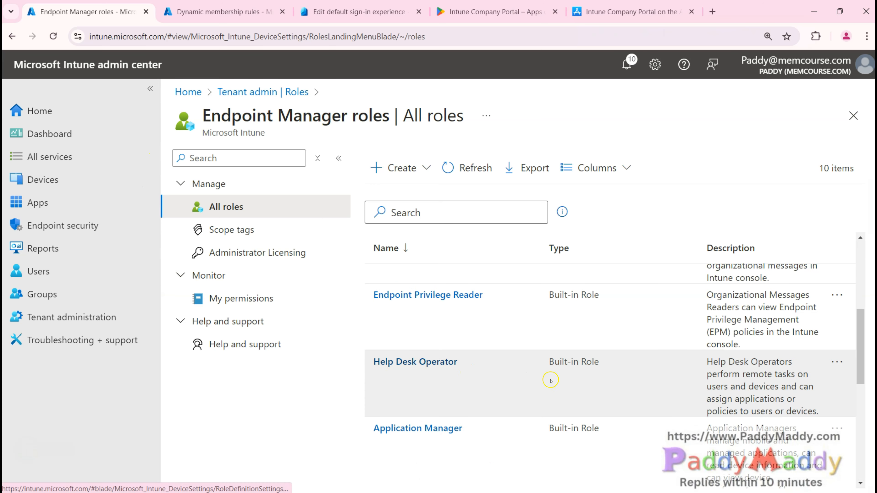
{"action": "scroll", "coordinate": [447, 408], "scroll_direction": "down", "scroll_amount": 5}
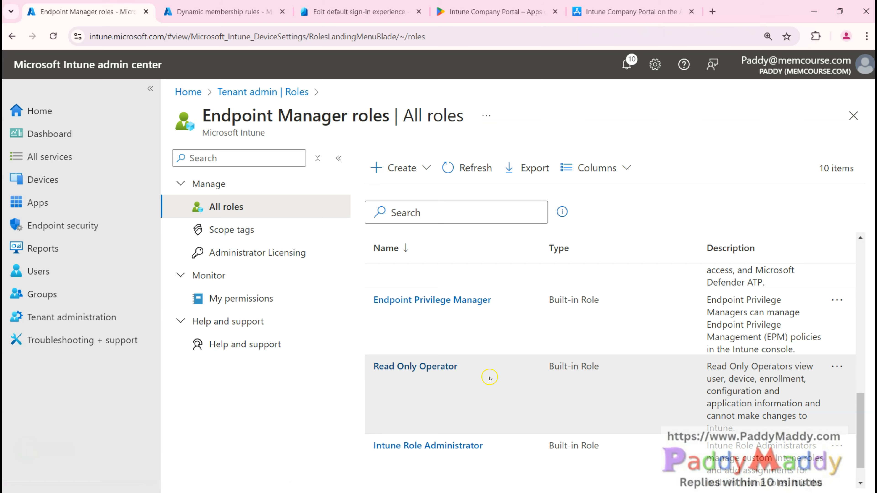
{"action": "scroll", "coordinate": [489, 378], "scroll_direction": "down", "scroll_amount": 1}
{"action": "scroll", "coordinate": [492, 382], "scroll_direction": "up", "scroll_amount": 6}
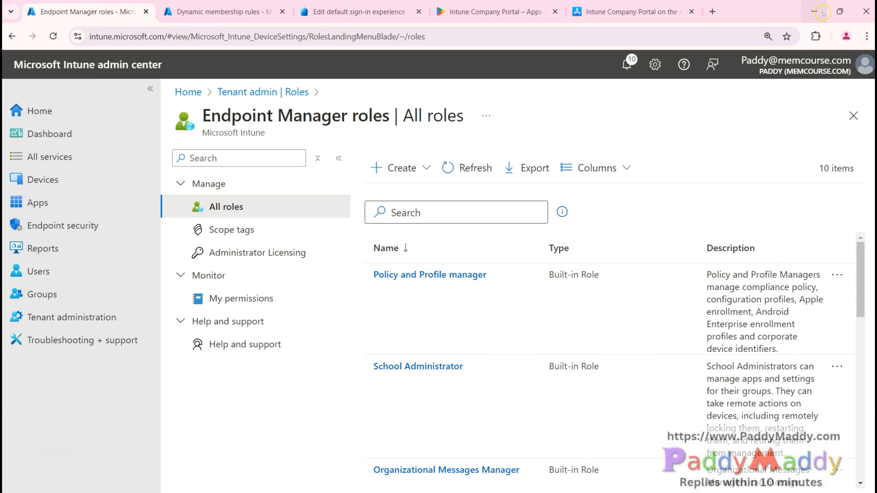
{"action": "left_click", "coordinate": [809, 3]}
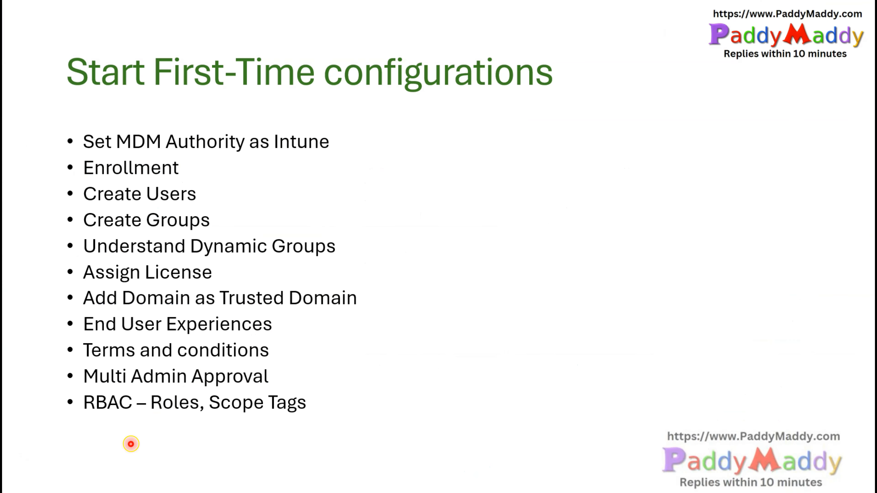
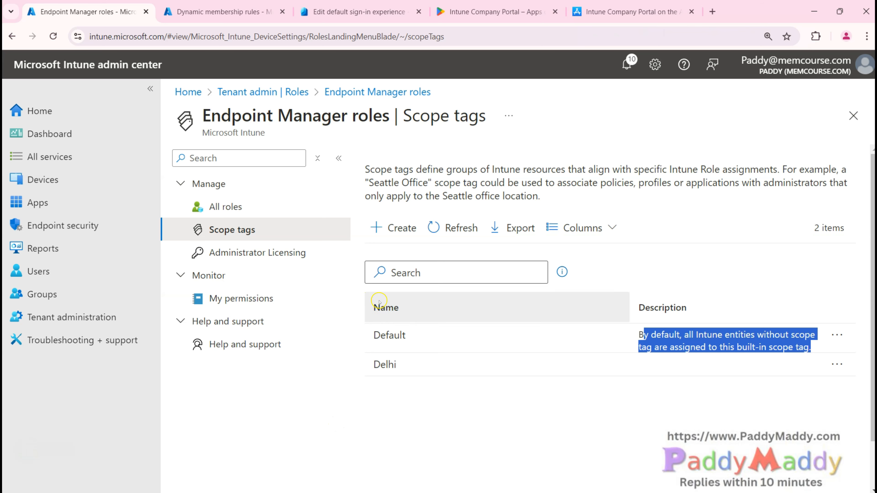
Step: Launch the Create Scope Tag wizard from the Scope tags page
{"action": "left_click", "coordinate": [397, 234]}
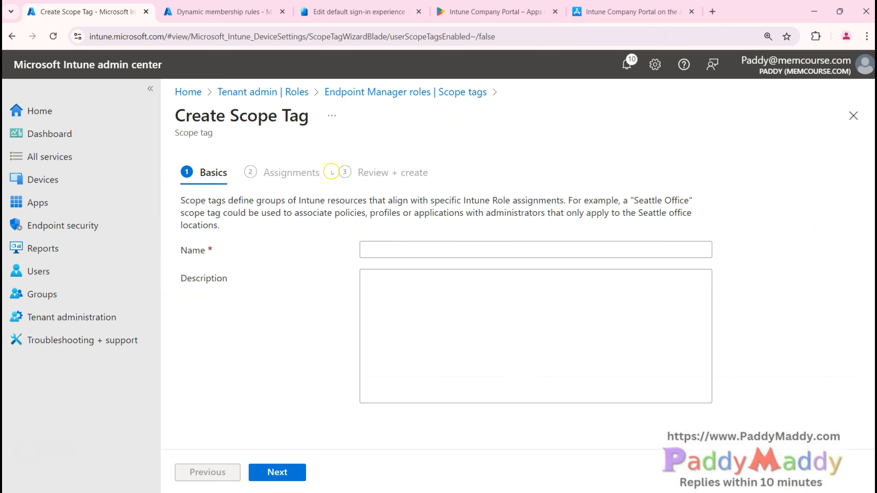
Step: Create a scope tag named USA without assigning any groups
{"action": "left_click", "coordinate": [429, 248]}
{"action": "type", "text": "USA"}
{"action": "left_click", "coordinate": [280, 424]}
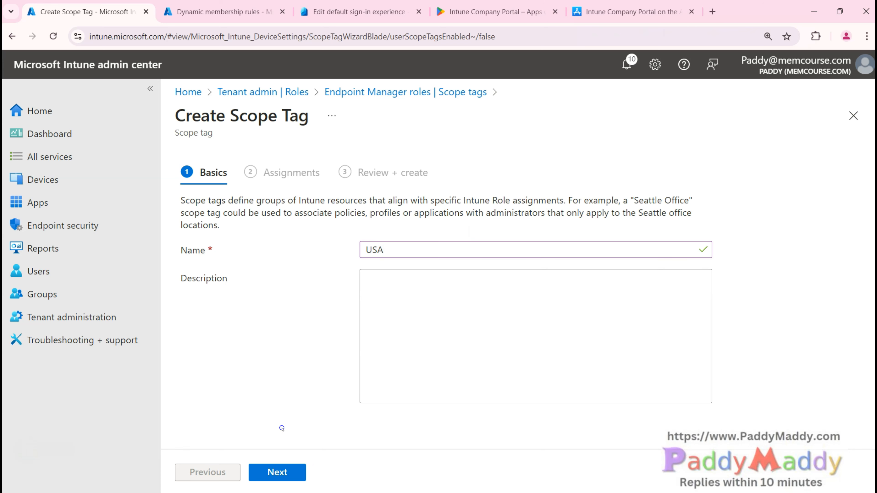
{"action": "left_click", "coordinate": [296, 479]}
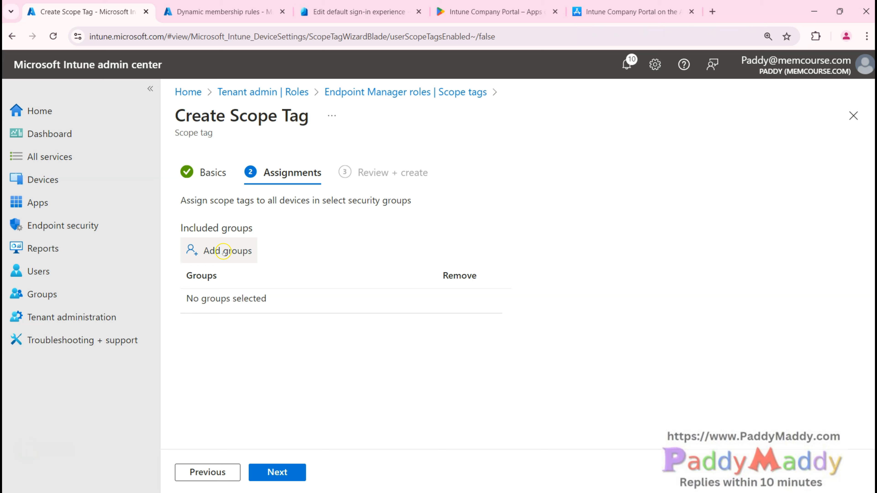
{"action": "left_click", "coordinate": [294, 475]}
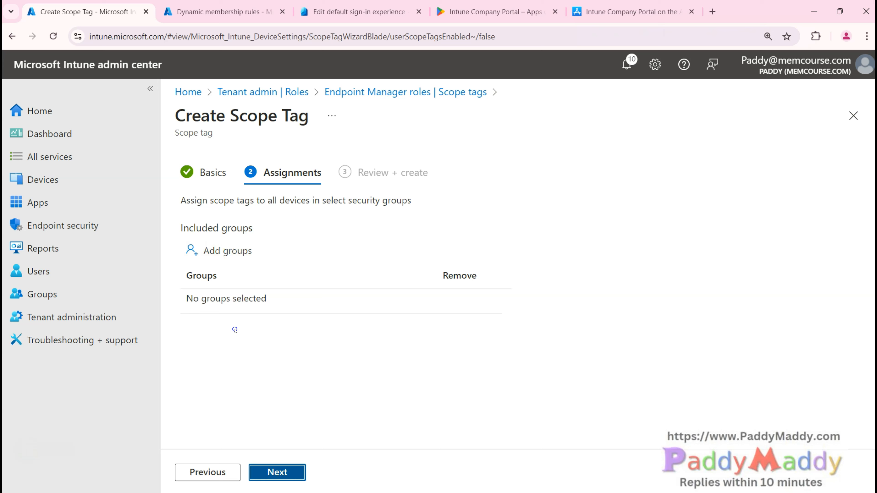
{"action": "left_click", "coordinate": [234, 330]}
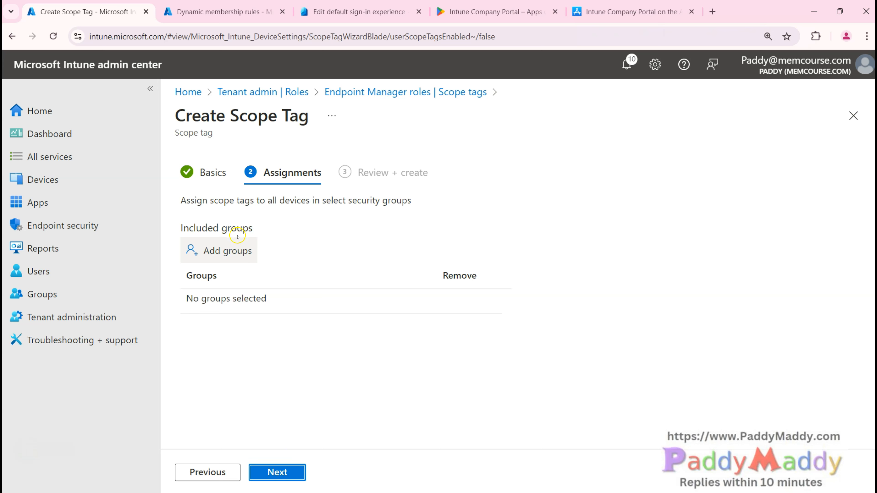
{"action": "left_click", "coordinate": [304, 476]}
{"action": "left_click", "coordinate": [286, 475]}
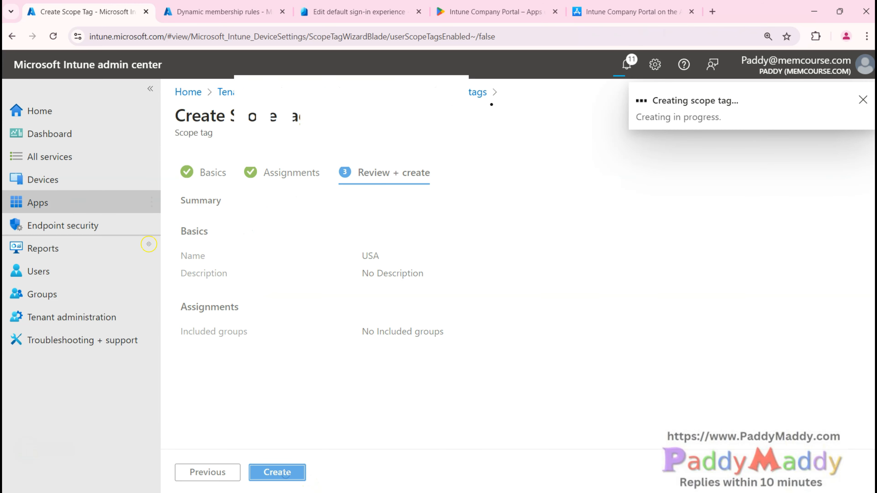
Step: Open the Windows device DESKTOP-H6VM0AK from Devices > Windows
{"action": "left_click", "coordinate": [91, 179]}
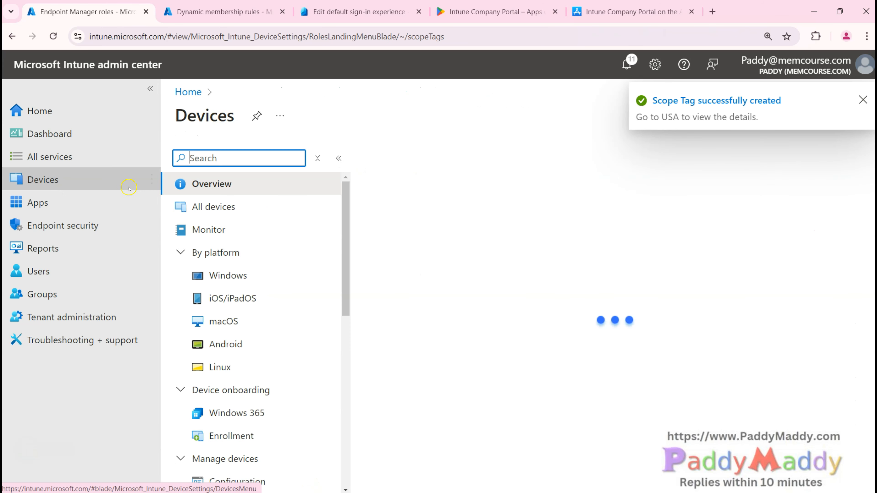
{"action": "left_click", "coordinate": [228, 276]}
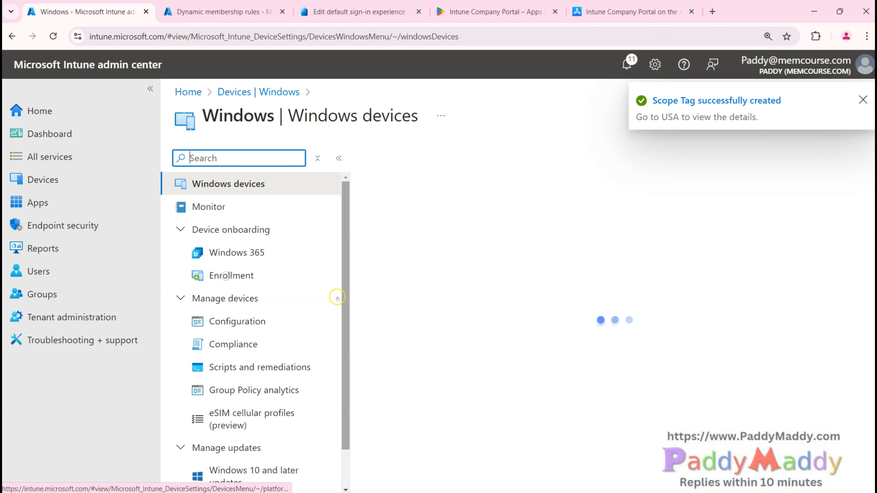
{"action": "left_click", "coordinate": [393, 305]}
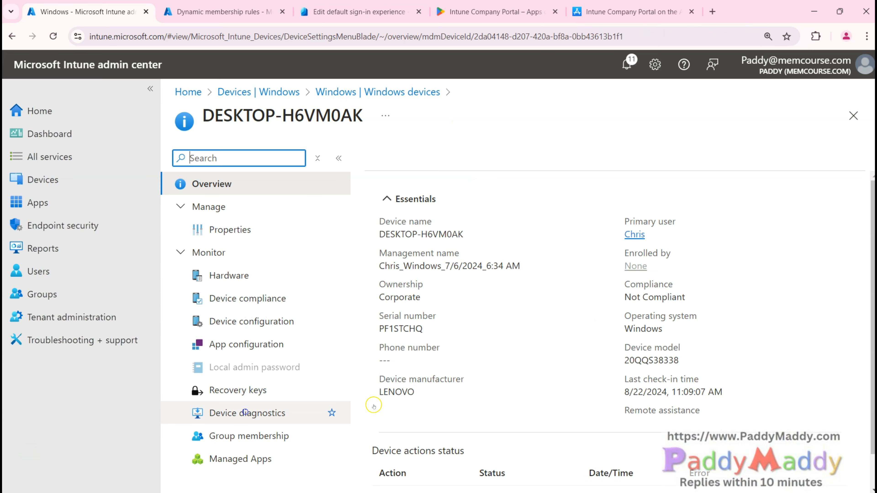
Step: Add the USA scope tag alongside Default in DESKTOP-H6VM0AK's properties, then return to Devices
{"action": "left_click", "coordinate": [260, 229]}
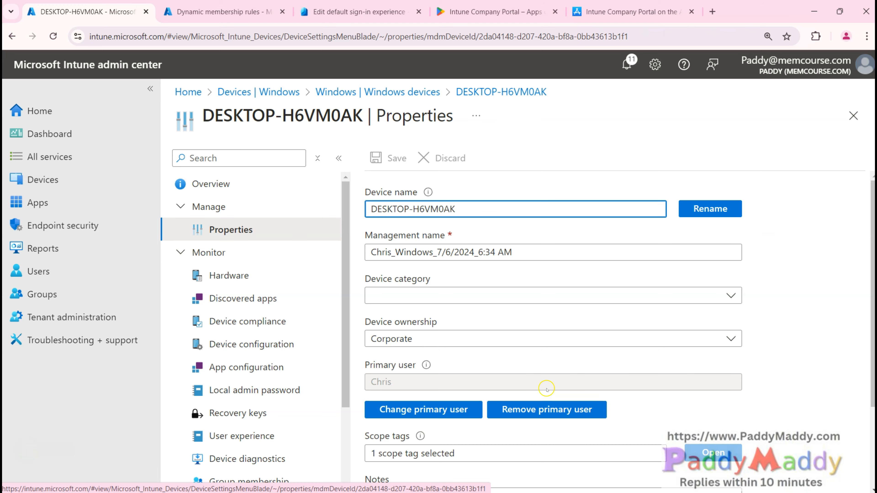
{"action": "scroll", "coordinate": [416, 388], "scroll_direction": "down", "scroll_amount": 2}
{"action": "scroll", "coordinate": [404, 400], "scroll_direction": "up", "scroll_amount": 1}
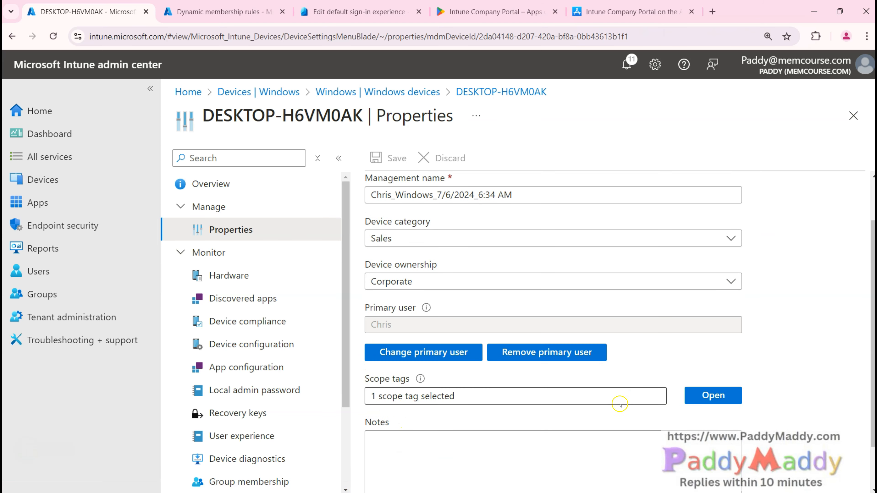
{"action": "left_click", "coordinate": [706, 397]}
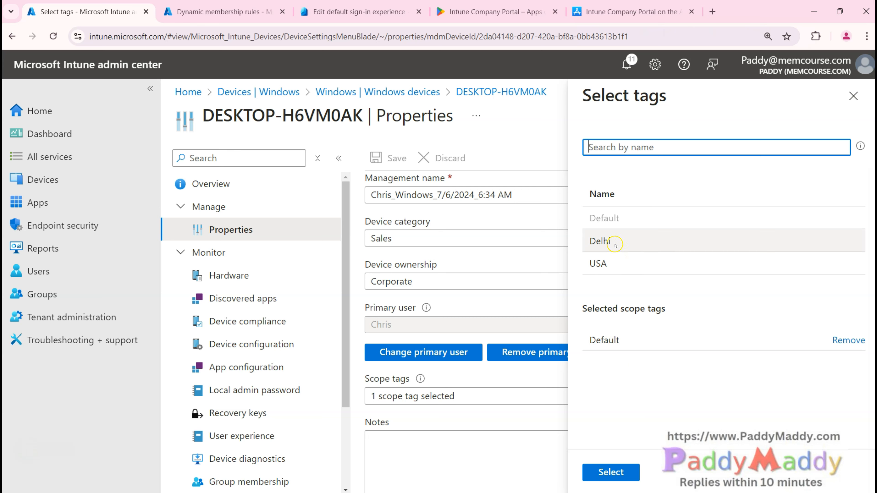
{"action": "left_click", "coordinate": [609, 264]}
{"action": "left_click", "coordinate": [610, 470]}
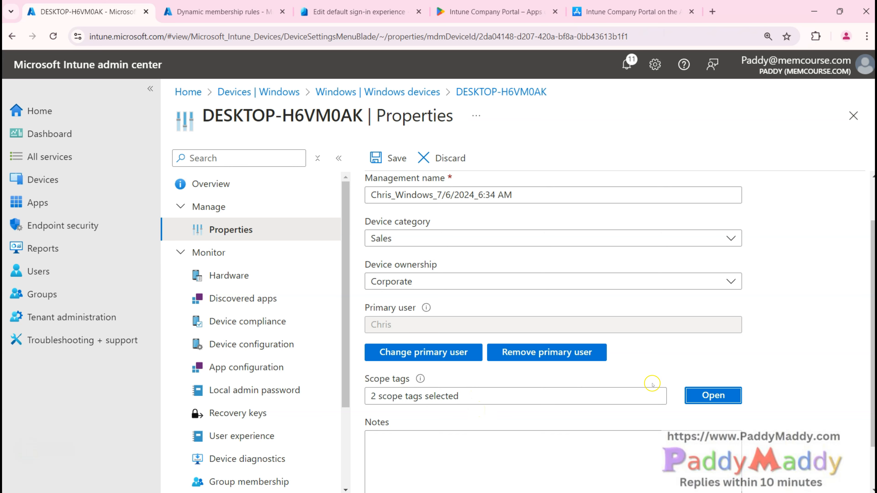
{"action": "left_click", "coordinate": [523, 397]}
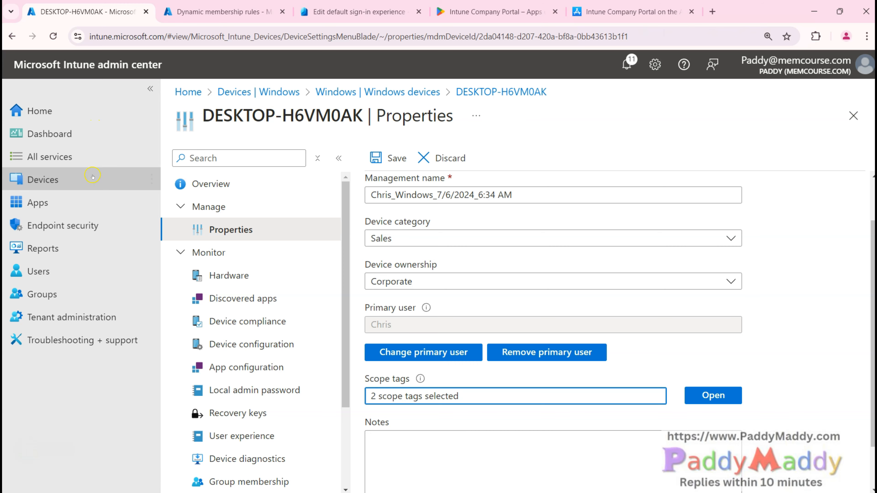
{"action": "left_click", "coordinate": [43, 179]}
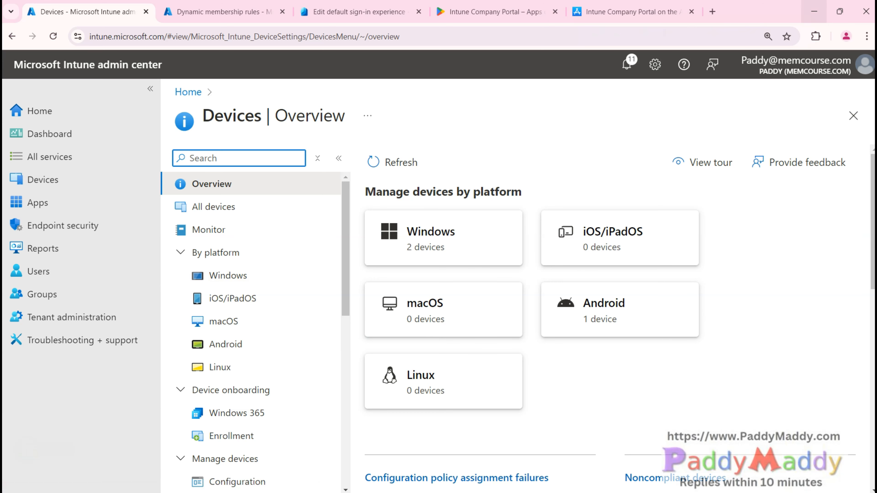
{"action": "left_click", "coordinate": [813, 12]}
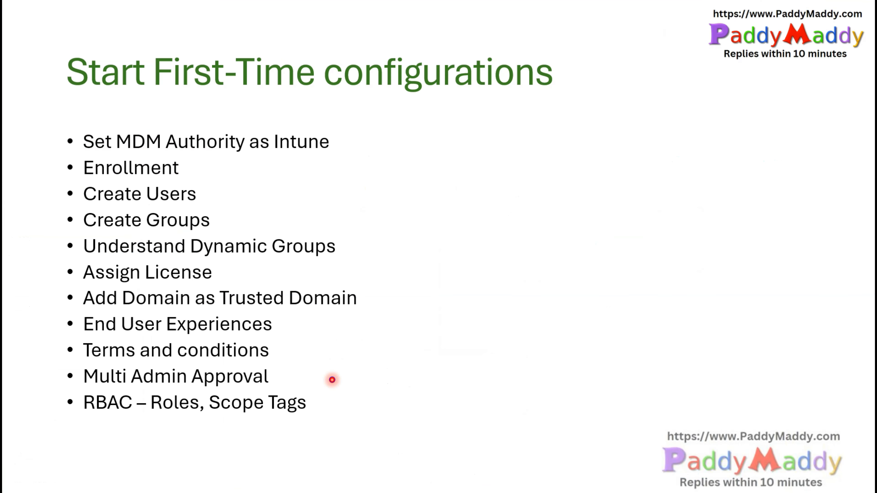
Step: Reveal the Filters bullet on the Start First-Time configurations agenda slide
{"action": "left_click", "coordinate": [332, 380]}
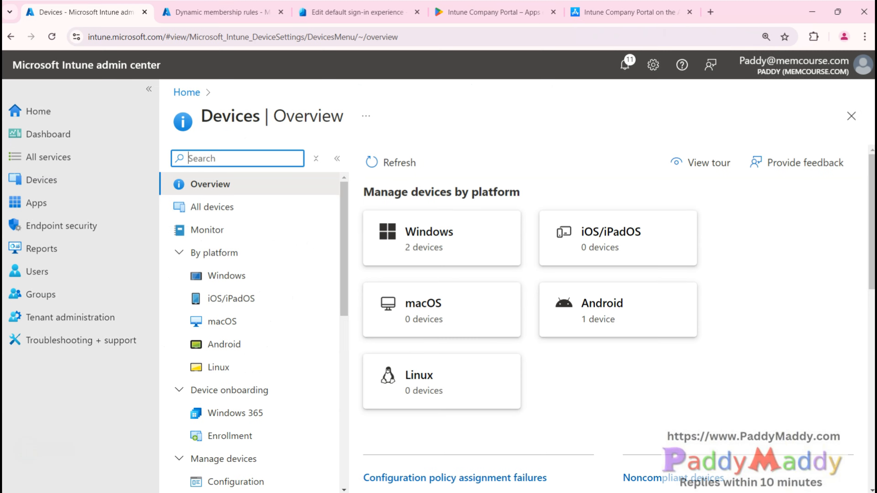
Step: Review the device filters, highlighting BYOD_Windows_Users and Android, then open the Windows 10 - BYOD update ring
{"action": "scroll", "coordinate": [269, 414], "scroll_direction": "down", "scroll_amount": 10}
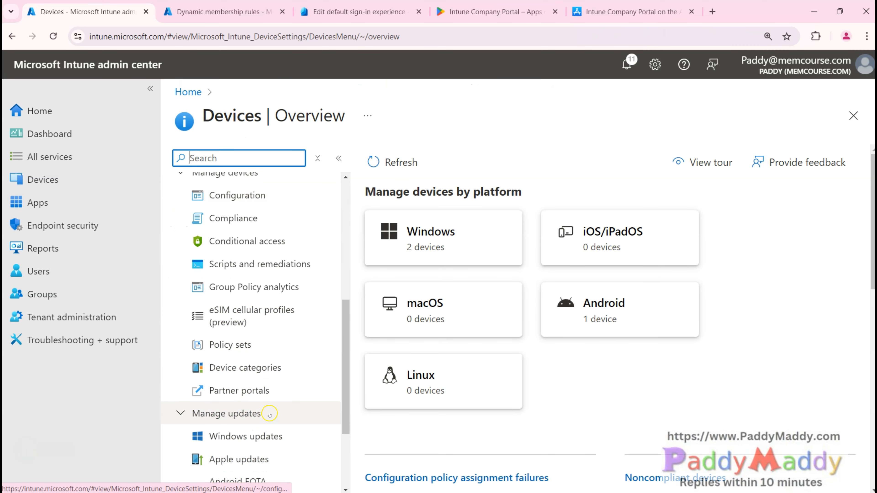
{"action": "scroll", "coordinate": [270, 415], "scroll_direction": "down", "scroll_amount": 1}
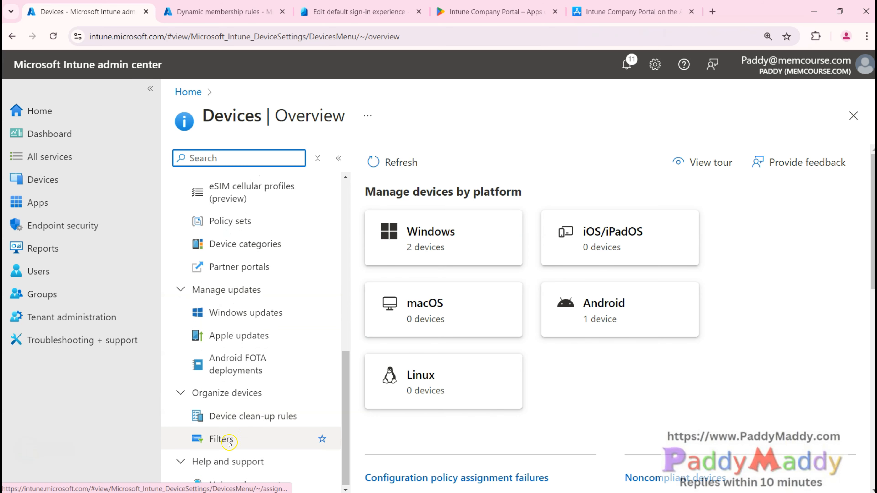
{"action": "left_click", "coordinate": [222, 439]}
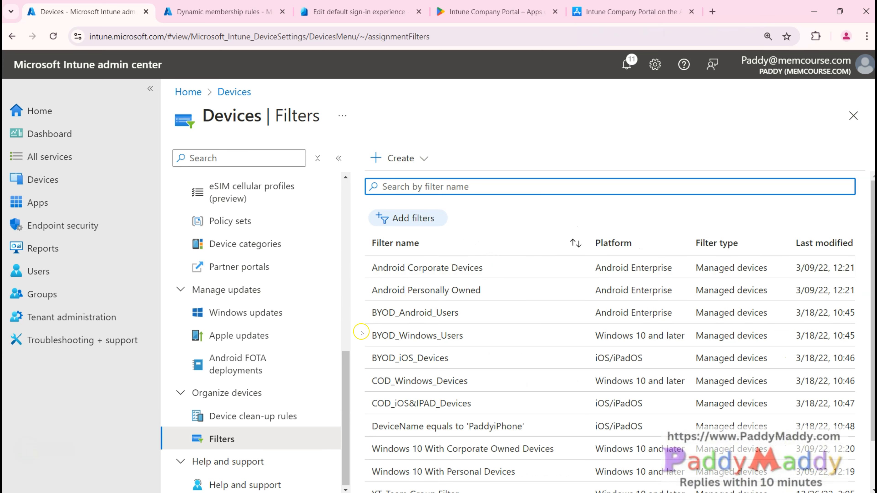
{"action": "left_click_drag", "start_coordinate": [367, 334], "coordinate": [457, 331]}
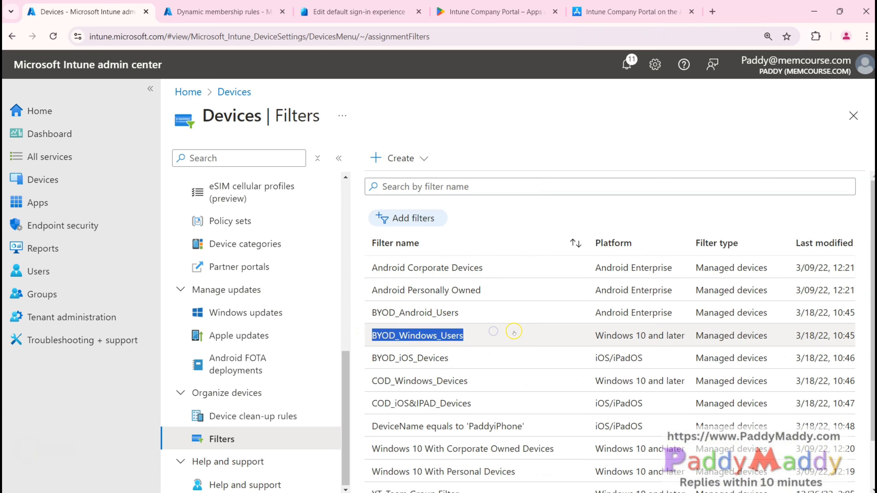
{"action": "left_click_drag", "start_coordinate": [352, 320], "coordinate": [448, 313]}
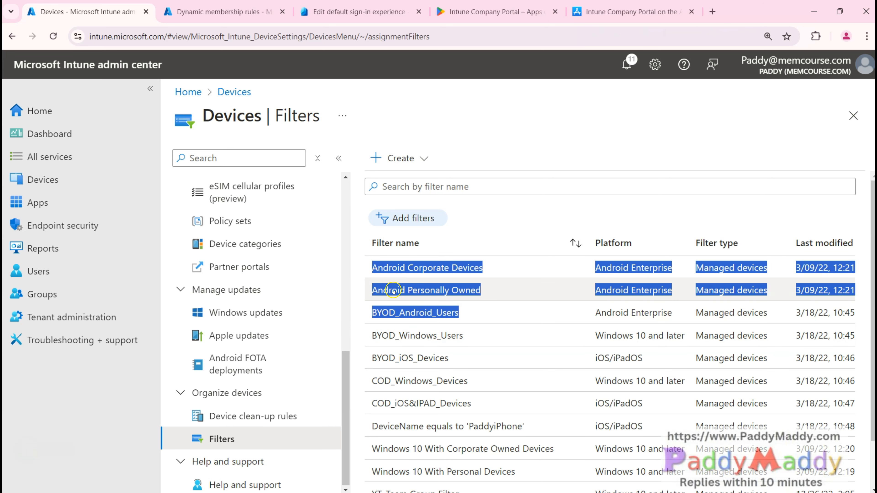
{"action": "scroll", "coordinate": [465, 297], "scroll_direction": "down", "scroll_amount": 2}
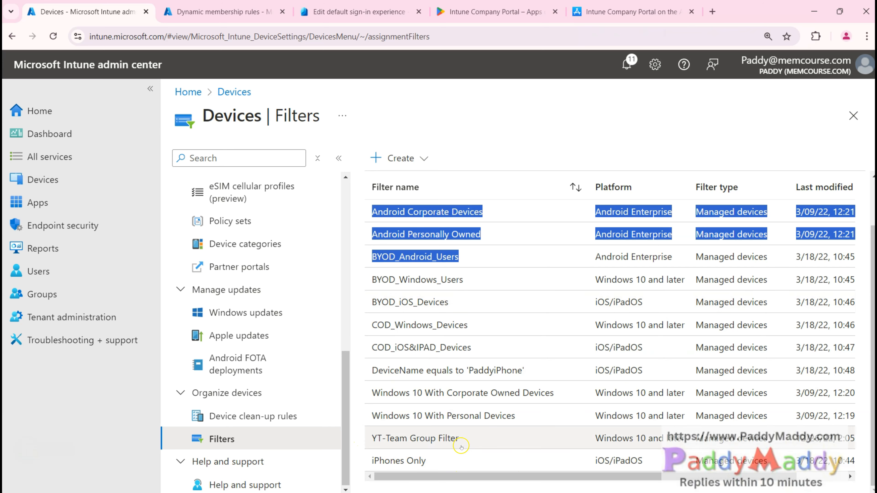
{"action": "scroll", "coordinate": [554, 334], "scroll_direction": "up", "scroll_amount": 2}
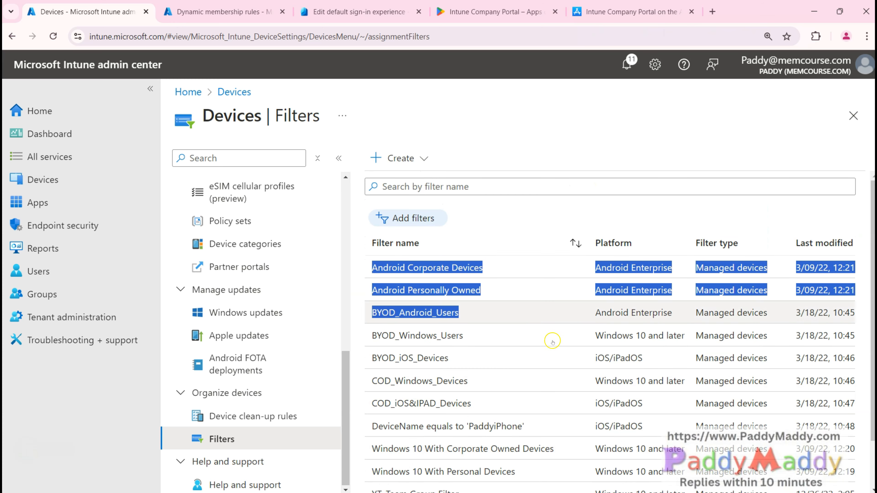
{"action": "left_click", "coordinate": [492, 226]}
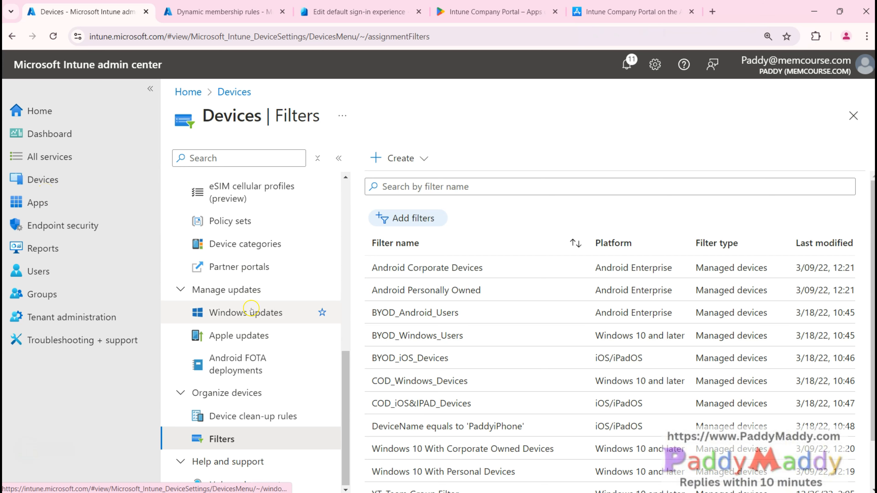
{"action": "left_click", "coordinate": [234, 313]}
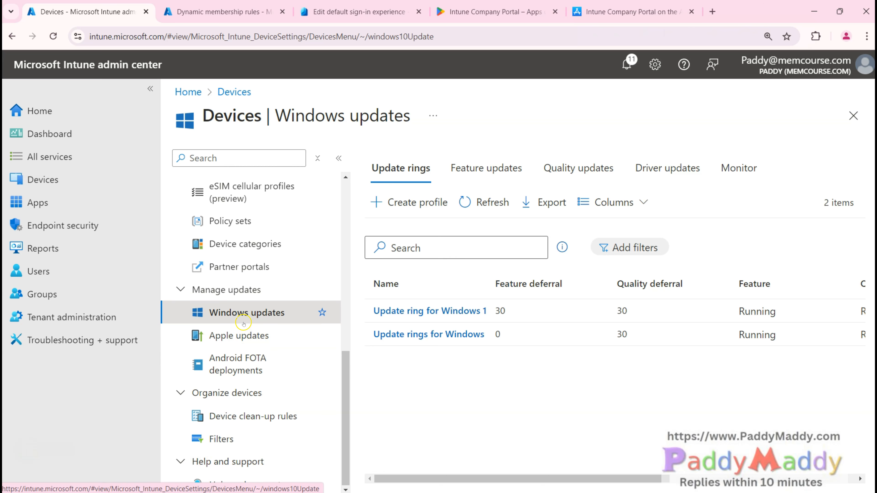
{"action": "left_click", "coordinate": [437, 311]}
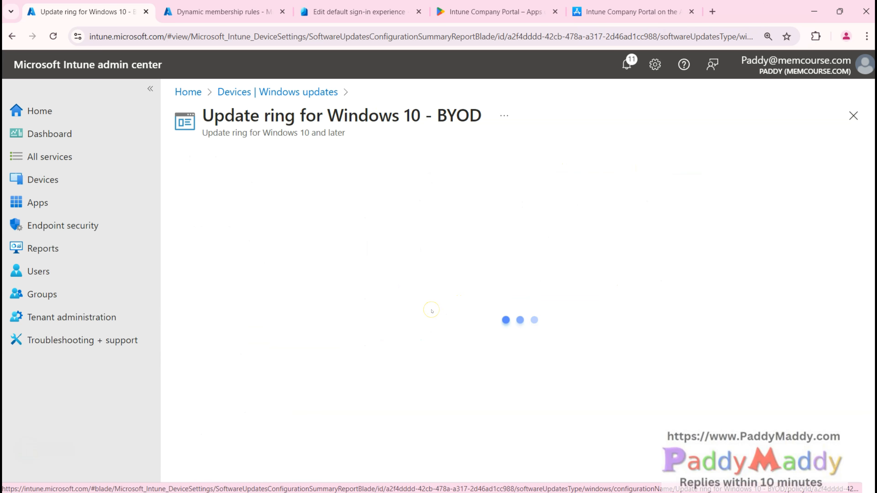
Step: Scroll the Windows 10 - BYOD update ring to Assignments, showing no groups are included
{"action": "scroll", "coordinate": [477, 394], "scroll_direction": "down", "scroll_amount": 10}
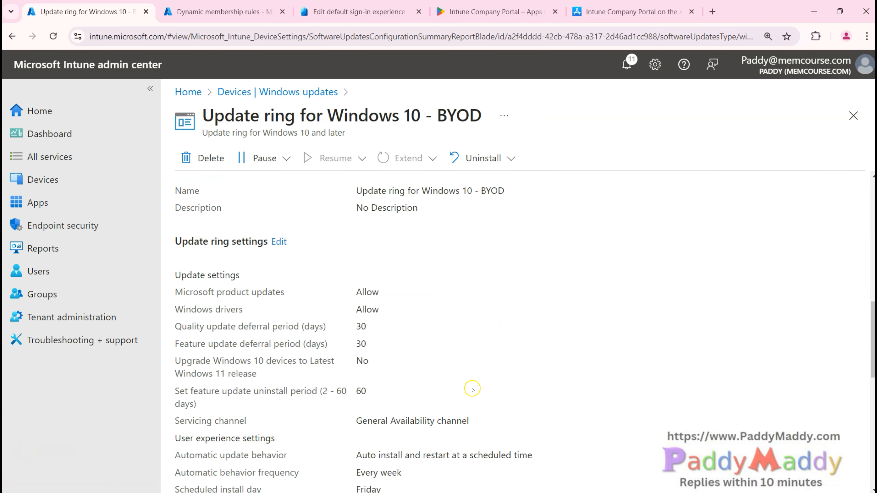
{"action": "scroll", "coordinate": [354, 382], "scroll_direction": "down", "scroll_amount": 10}
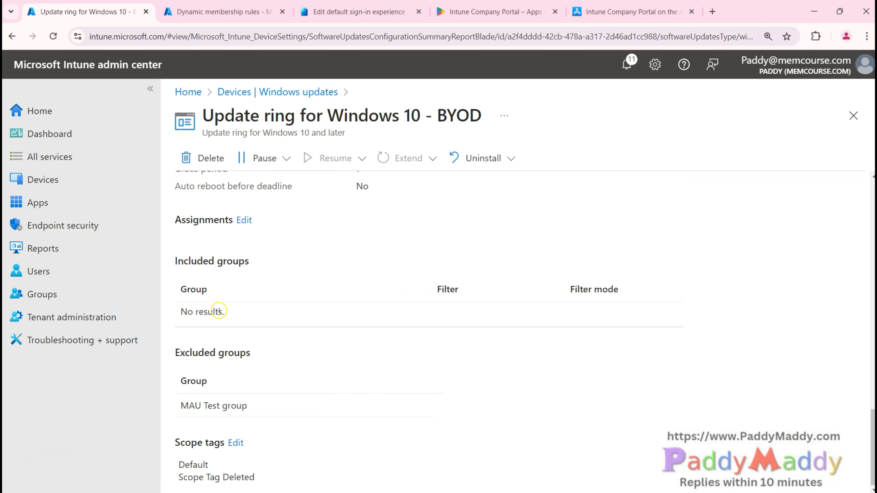
{"action": "left_click_drag", "start_coordinate": [195, 321], "coordinate": [225, 307]}
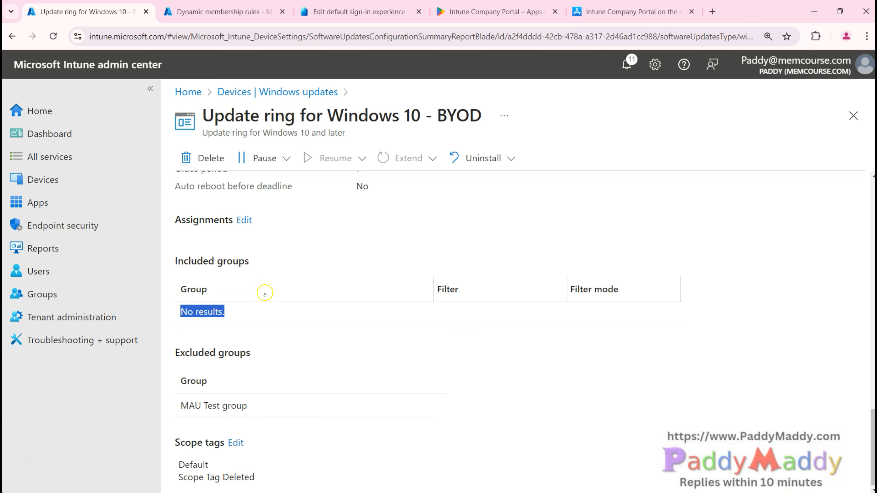
{"action": "scroll", "coordinate": [261, 311], "scroll_direction": "up", "scroll_amount": 8}
{"action": "scroll", "coordinate": [244, 251], "scroll_direction": "down", "scroll_amount": 4}
{"action": "scroll", "coordinate": [360, 344], "scroll_direction": "down", "scroll_amount": 2}
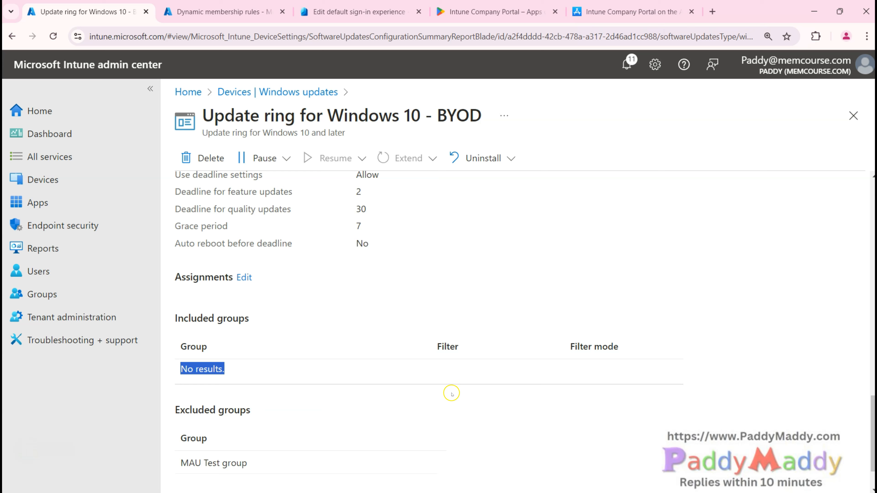
Step: Annotate the ring's deadline settings and included groups, then return to the Devices overview
{"action": "left_click_drag", "start_coordinate": [398, 196], "coordinate": [422, 297]}
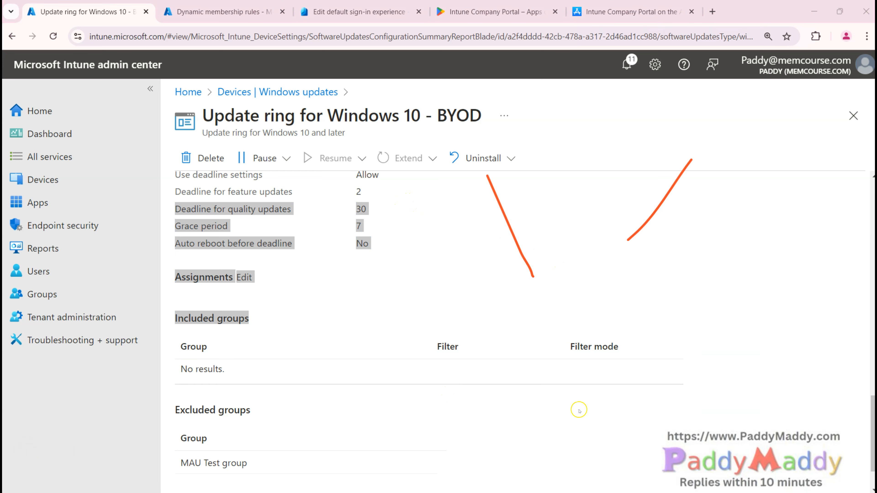
{"action": "mouse_move", "coordinate": [628, 239]}
{"action": "left_mouse_down"}
{"action": "mouse_move", "coordinate": [609, 266]}
{"action": "mouse_move", "coordinate": [546, 262]}
{"action": "mouse_move", "coordinate": [604, 266]}
{"action": "left_mouse_up"}
{"action": "mouse_move", "coordinate": [428, 348]}
{"action": "left_mouse_down"}
{"action": "mouse_move", "coordinate": [554, 270]}
{"action": "mouse_move", "coordinate": [565, 290]}
{"action": "left_mouse_up"}
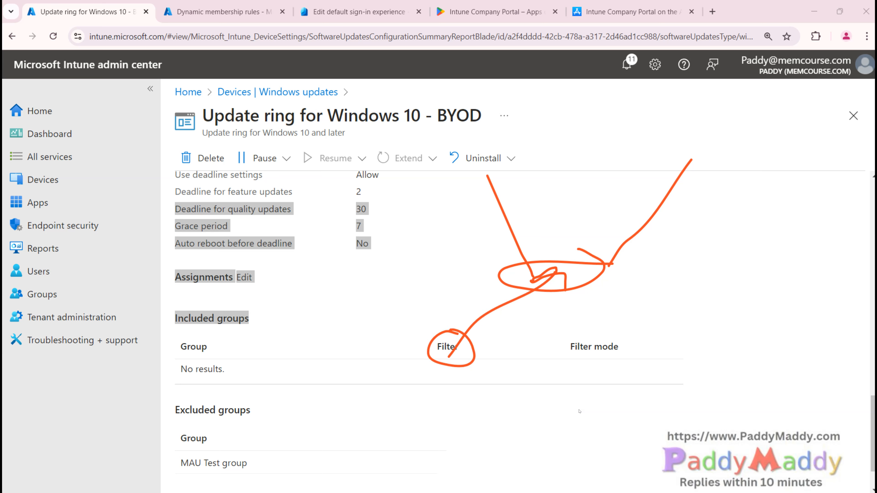
{"action": "mouse_move", "coordinate": [485, 174]}
{"action": "left_mouse_down"}
{"action": "mouse_move", "coordinate": [697, 165]}
{"action": "mouse_move", "coordinate": [542, 144]}
{"action": "mouse_move", "coordinate": [479, 173]}
{"action": "left_mouse_up"}
{"action": "left_click_drag", "start_coordinate": [184, 105], "coordinate": [186, 103]}
{"action": "left_click_drag", "start_coordinate": [185, 120], "coordinate": [377, 345]}
{"action": "left_click_drag", "start_coordinate": [475, 119], "coordinate": [525, 368]}
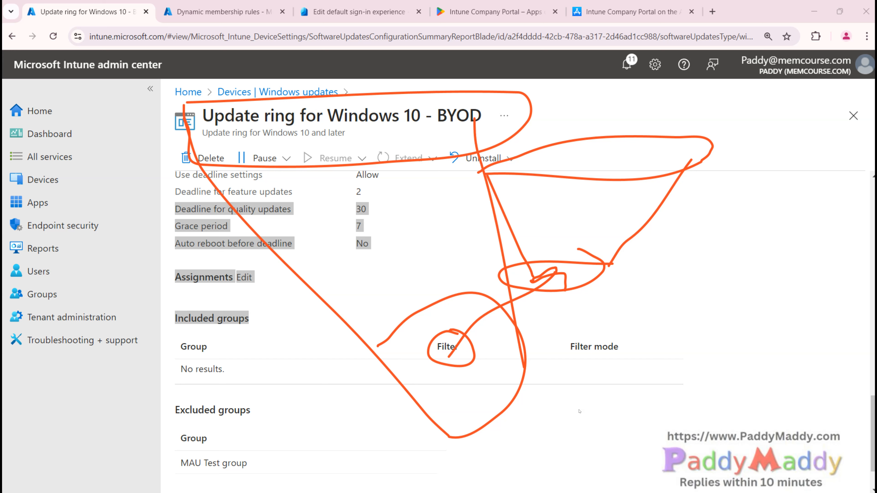
{"action": "mouse_move", "coordinate": [293, 159]}
{"action": "left_mouse_down"}
{"action": "mouse_move", "coordinate": [346, 184]}
{"action": "mouse_move", "coordinate": [397, 262]}
{"action": "mouse_move", "coordinate": [404, 303]}
{"action": "mouse_move", "coordinate": [463, 351]}
{"action": "mouse_move", "coordinate": [545, 459]}
{"action": "left_mouse_up"}
{"action": "left_click_drag", "start_coordinate": [458, 384], "coordinate": [527, 375]}
{"action": "left_click_drag", "start_coordinate": [397, 200], "coordinate": [410, 219]}
{"action": "left_click_drag", "start_coordinate": [412, 204], "coordinate": [439, 188]}
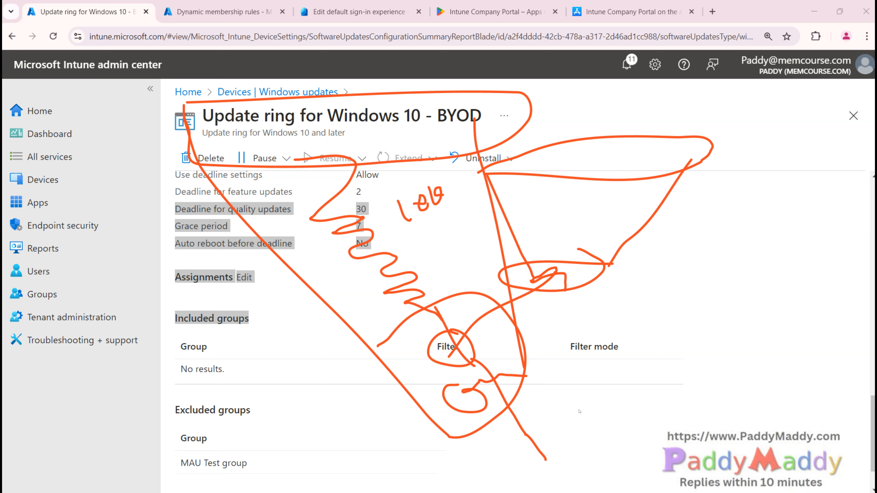
{"action": "mouse_move", "coordinate": [495, 380]}
{"action": "left_mouse_down"}
{"action": "mouse_move", "coordinate": [621, 281]}
{"action": "mouse_move", "coordinate": [623, 293]}
{"action": "left_mouse_up"}
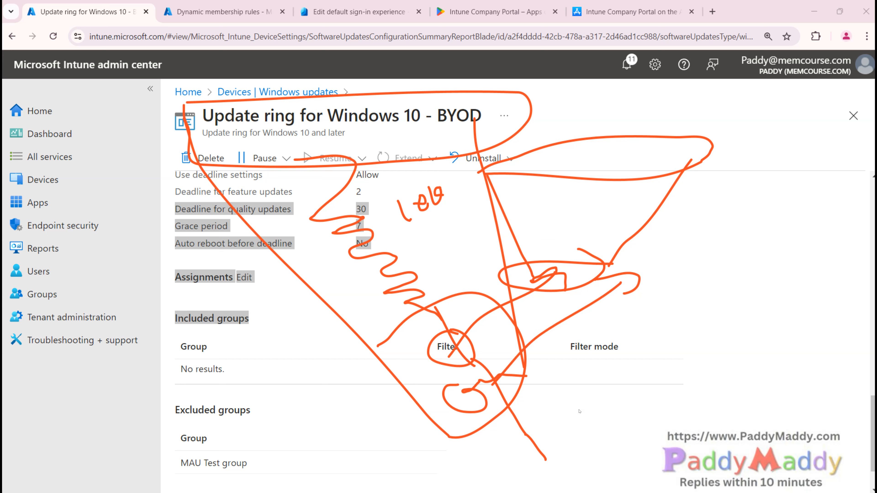
{"action": "mouse_move", "coordinate": [604, 421]}
{"action": "left_mouse_down"}
{"action": "mouse_move", "coordinate": [515, 466]}
{"action": "mouse_move", "coordinate": [591, 425]}
{"action": "left_mouse_up"}
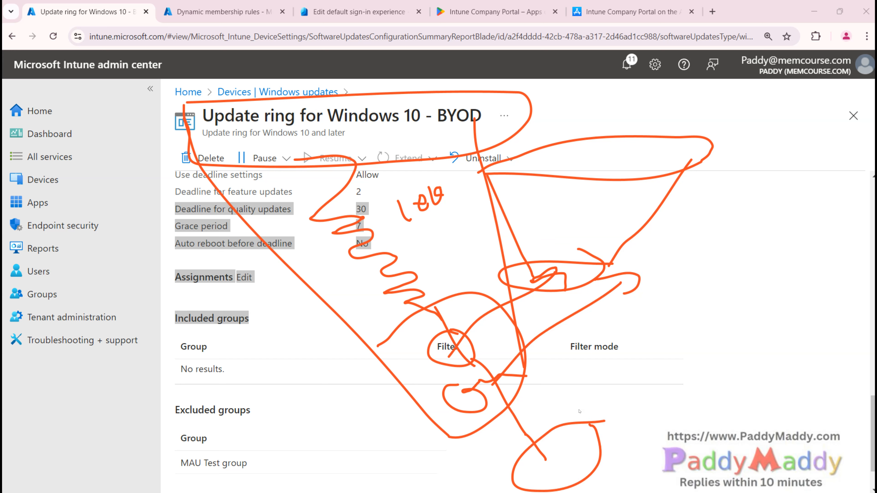
{"action": "key", "text": "Escape"}
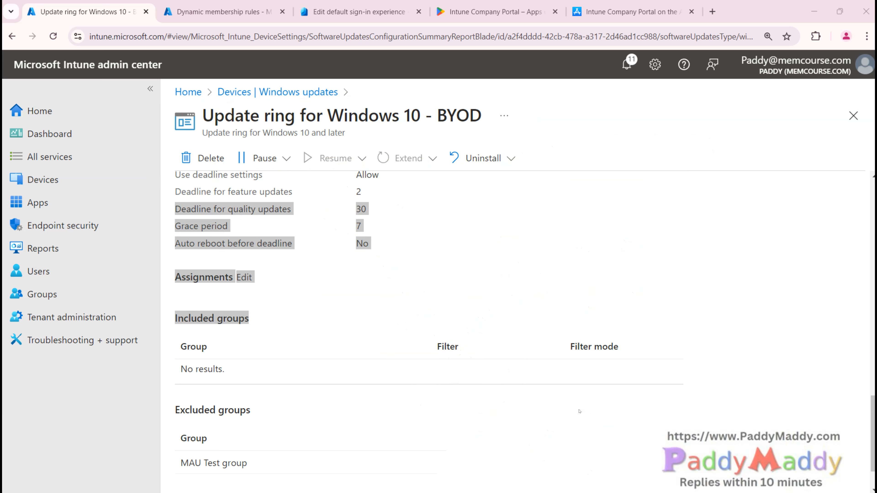
{"action": "left_click", "coordinate": [59, 180]}
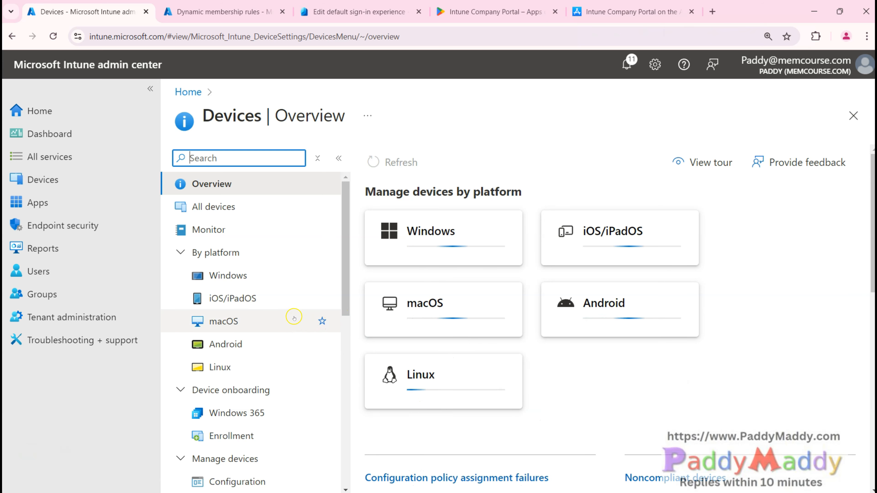
Step: Open the Endpoint Protection OnBoarding policy under Windows configuration profiles
{"action": "left_click", "coordinate": [255, 275]}
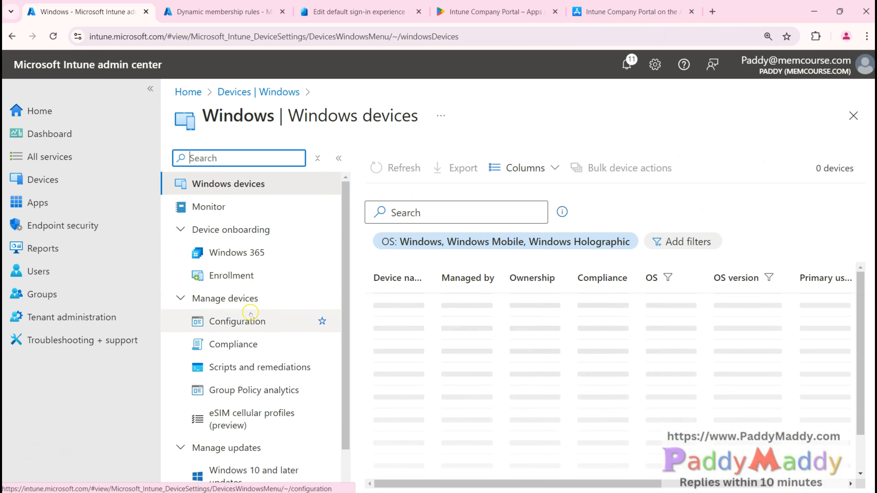
{"action": "left_click", "coordinate": [249, 320]}
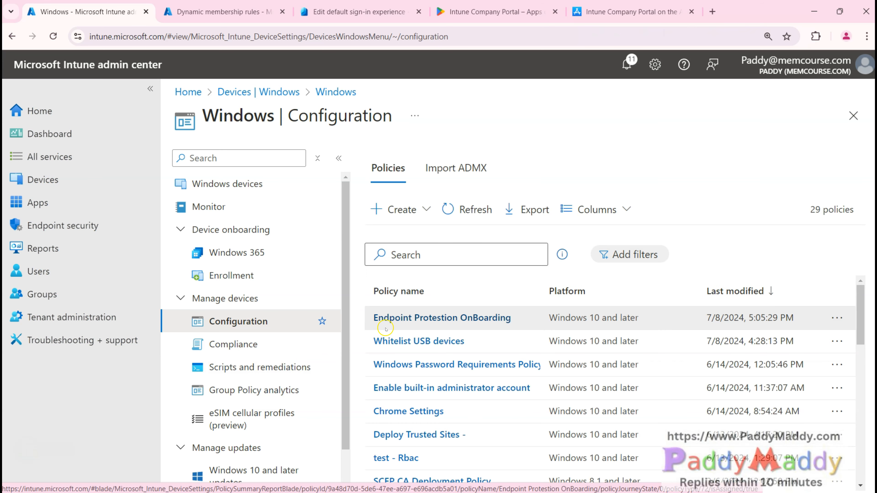
{"action": "left_click", "coordinate": [400, 318]}
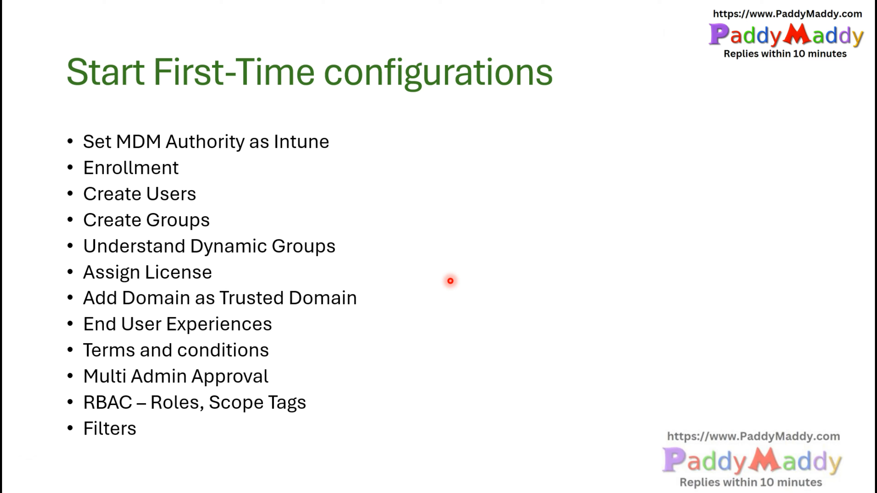
{"action": "left_click", "coordinate": [445, 281]}
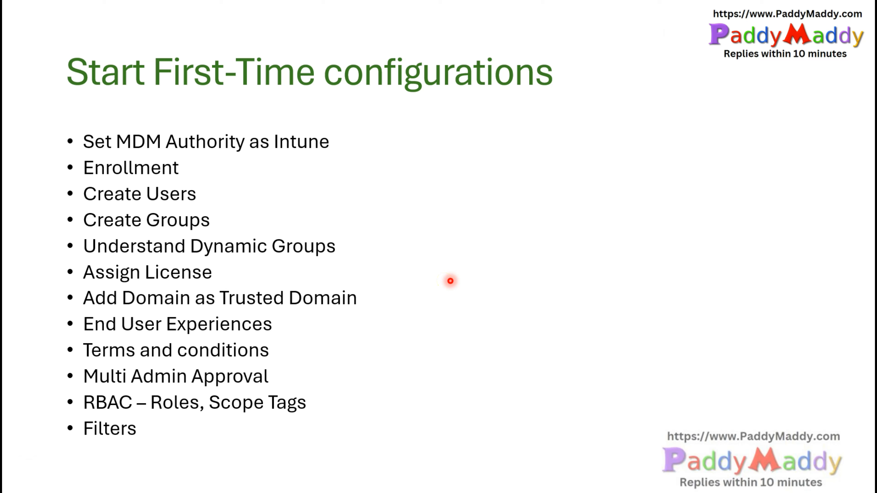